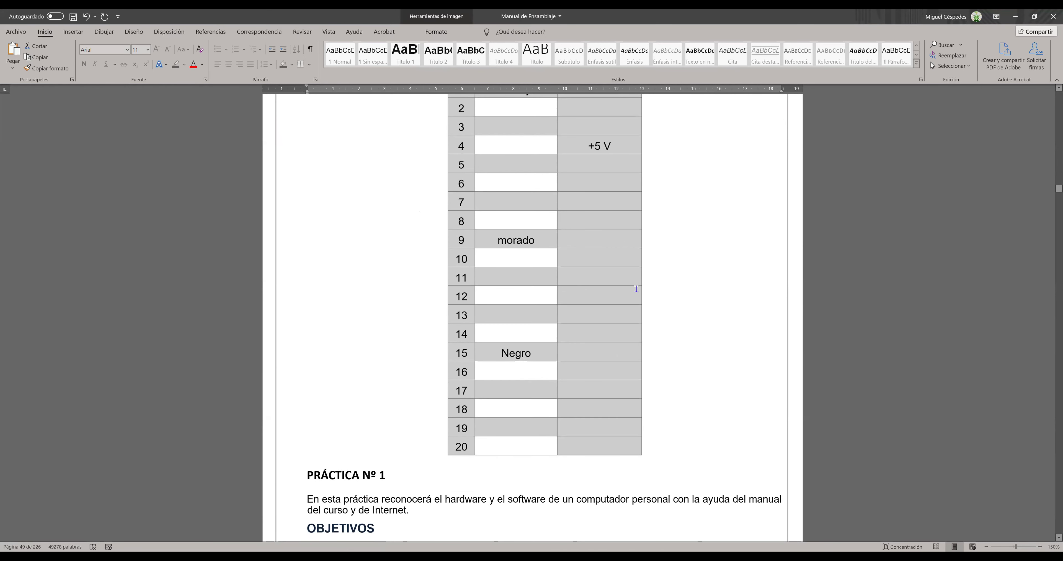
# Step: Paste the copied connector pinout picture at the end of the Tabla 2.8 caption
pyautogui.scroll(5, 636, 289)
pyautogui.click(657, 244)
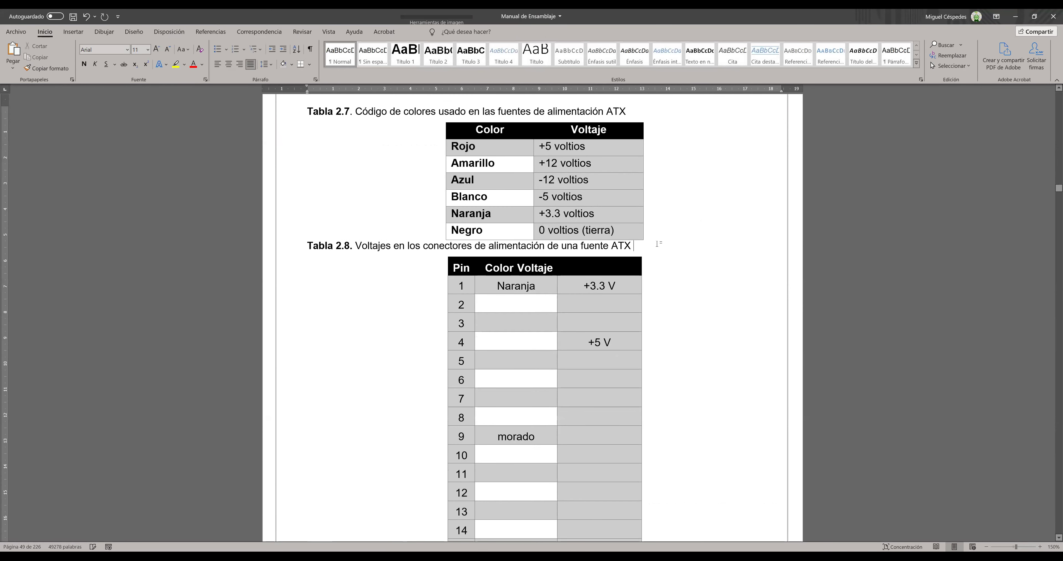
pyautogui.click(11, 49)
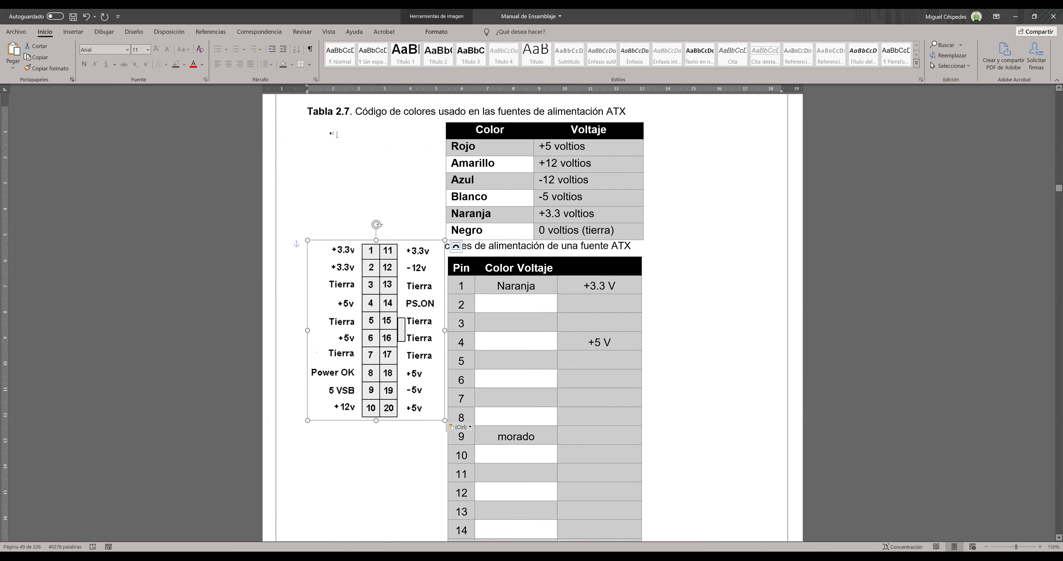
# Step: Move the pinout picture down below the Tabla 2.8 caption, beside the pin table, and save the document
pyautogui.click(354, 259)
pyautogui.moveTo(353, 288); pyautogui.dragTo(351, 319)
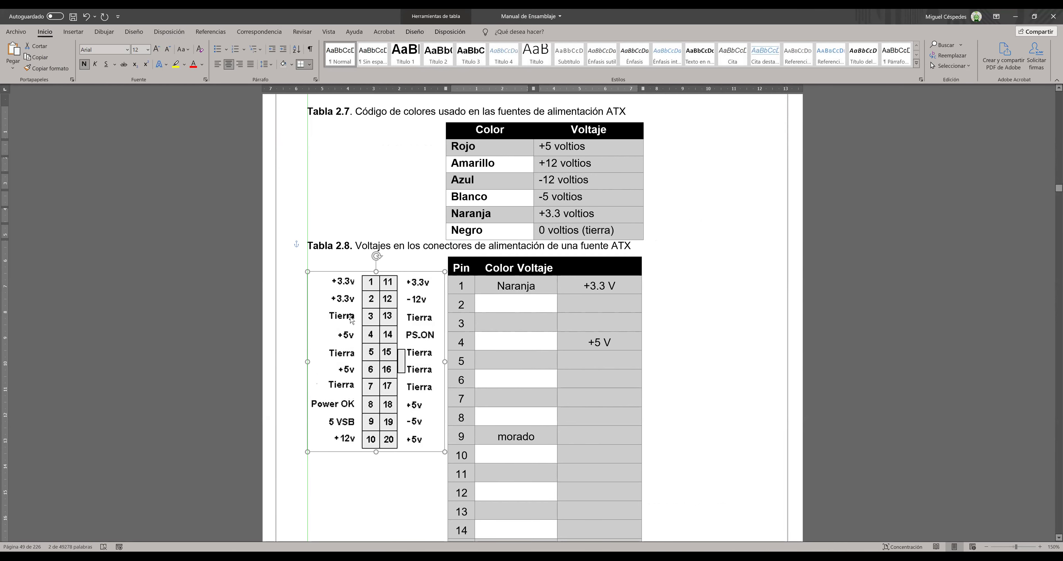
pyautogui.click(73, 17)
pyautogui.click(744, 275)
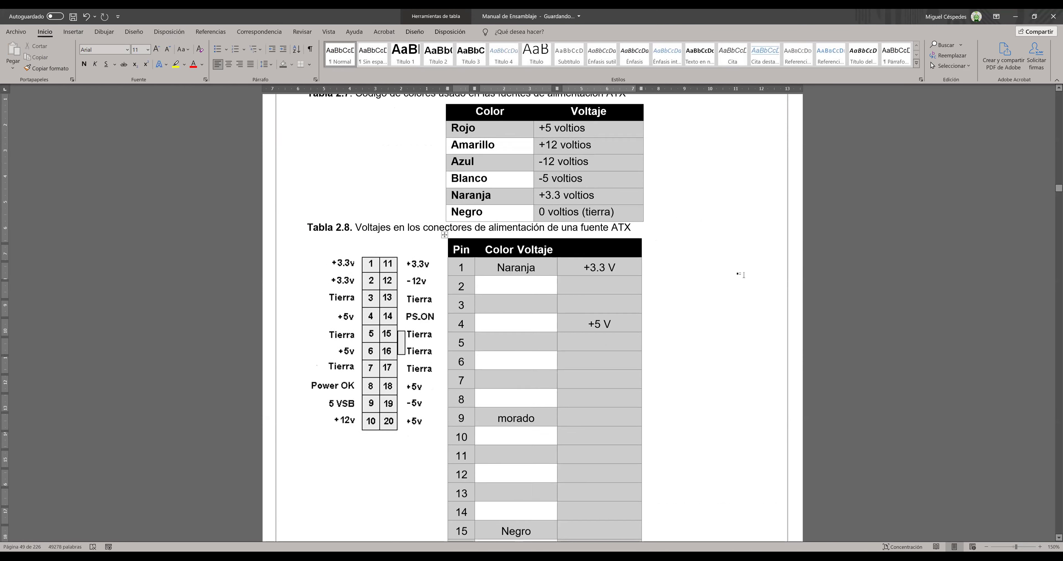
# Step: Compare the signal cables in Tabla 2.6 and the colour code in Tabla 2.7 with the pinout picture and the pins in Tabla 2.8
pyautogui.scroll(-1, 744, 276)
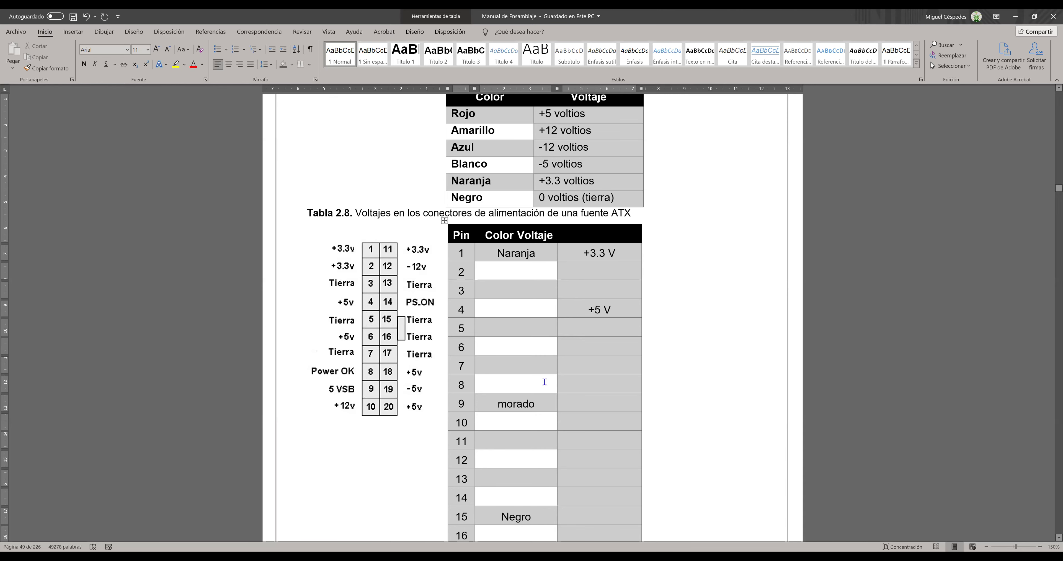
pyautogui.scroll(8, 545, 382)
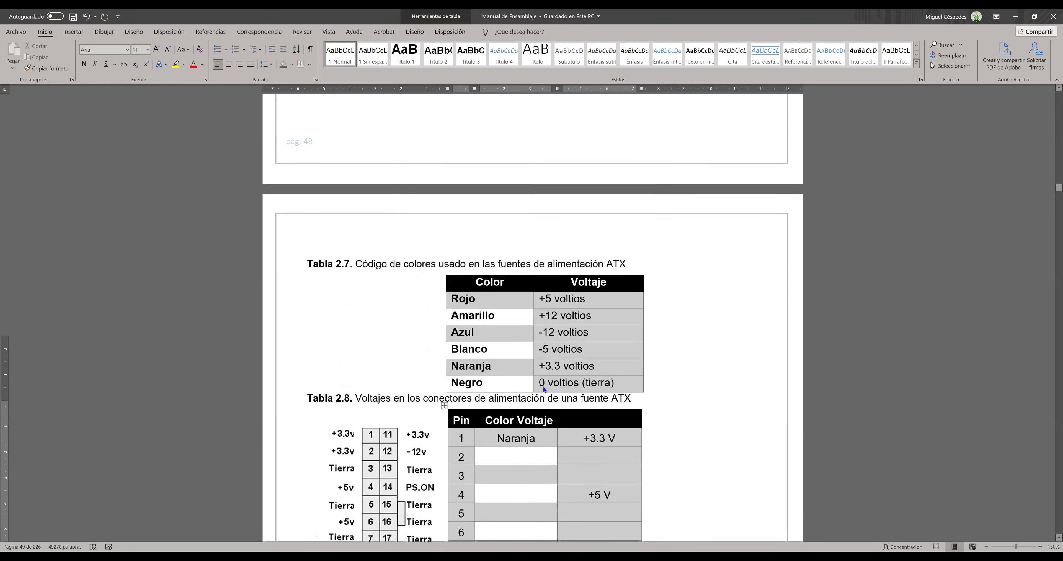
pyautogui.scroll(2, 542, 385)
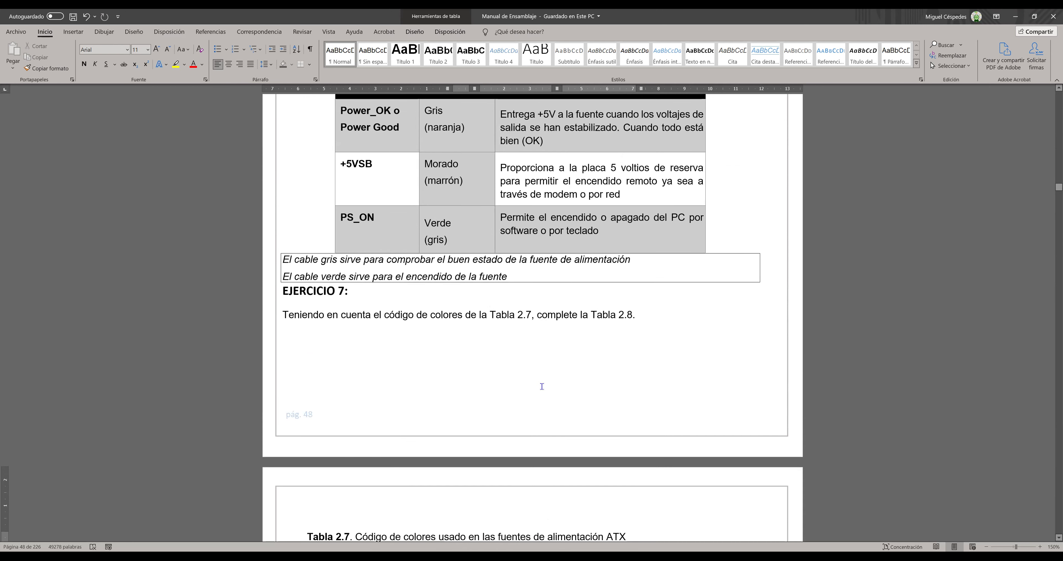
pyautogui.scroll(1, 542, 387)
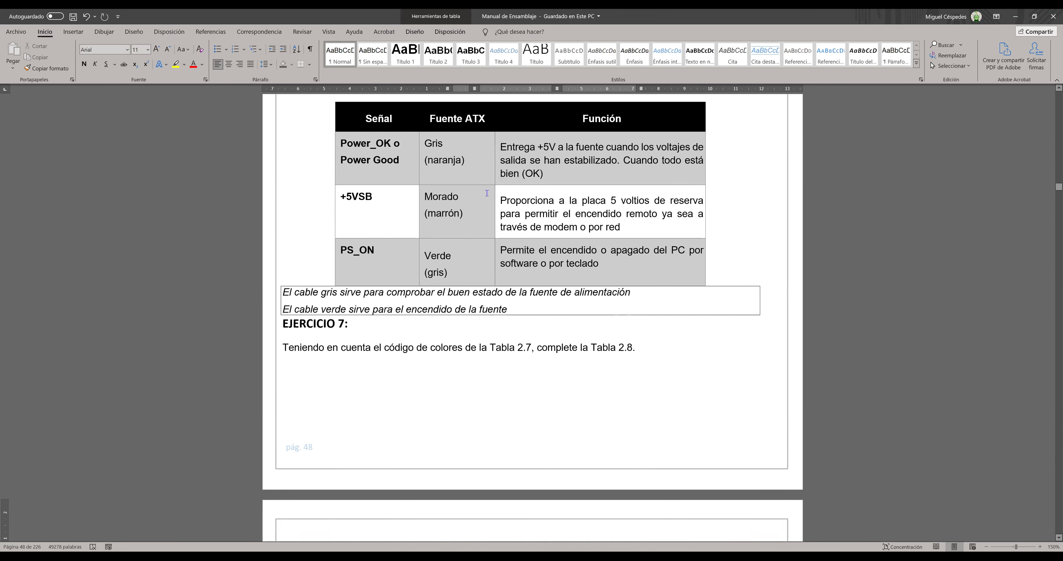
pyautogui.scroll(-8, 487, 193)
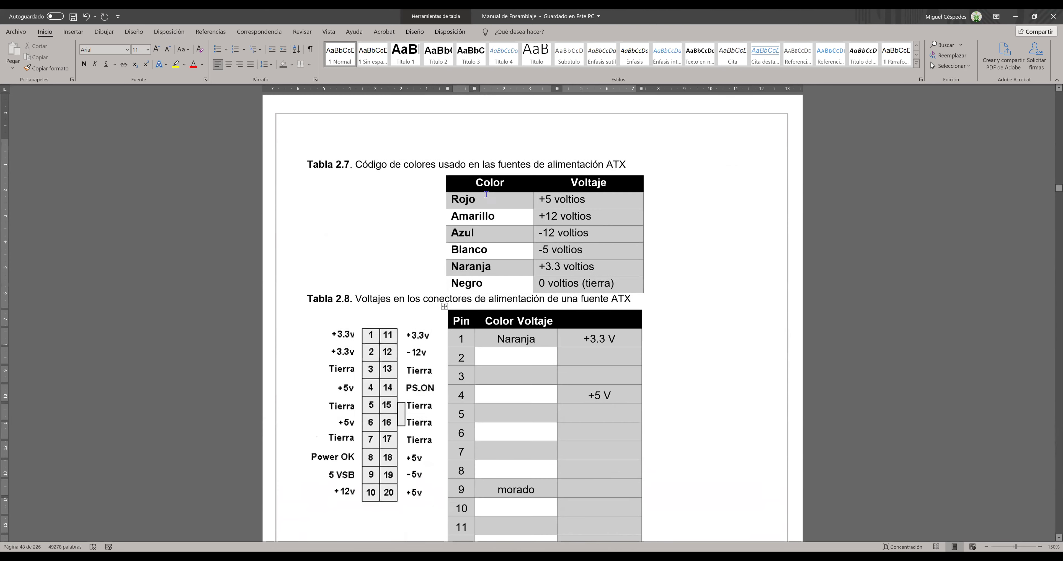
pyautogui.scroll(-2, 487, 194)
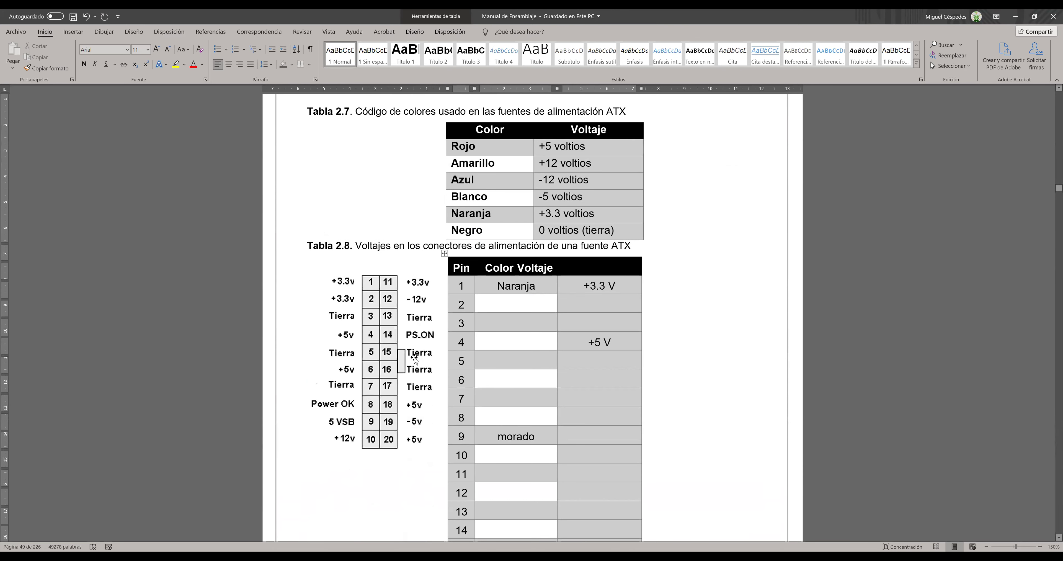
pyautogui.scroll(-1, 415, 359)
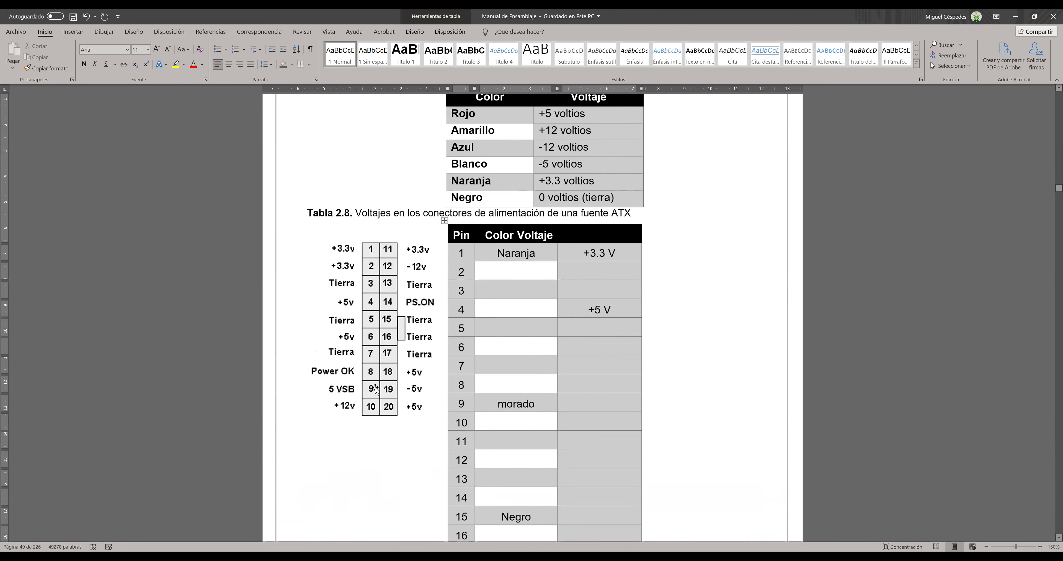
pyautogui.scroll(10, 376, 387)
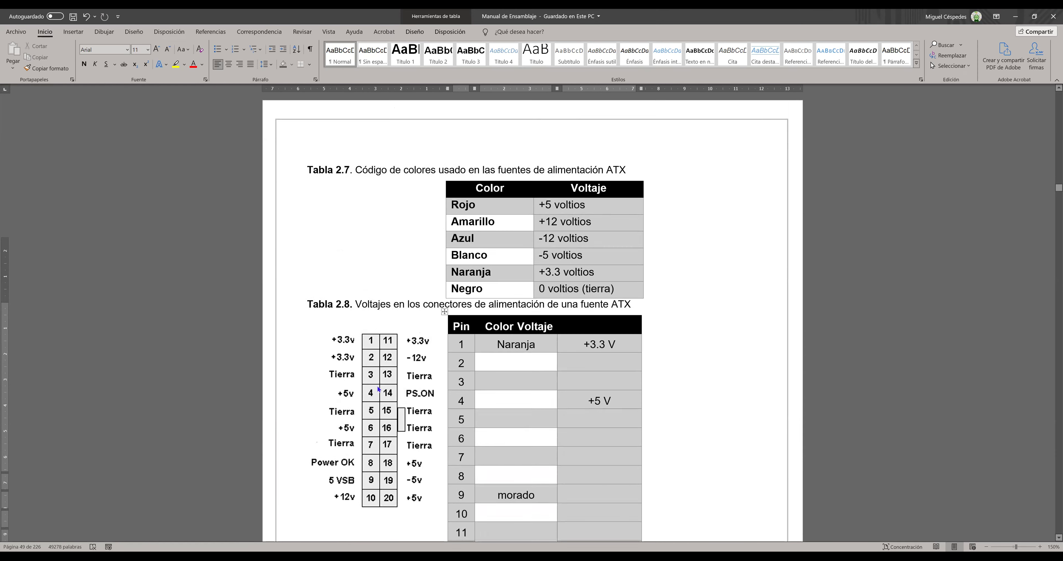
pyautogui.scroll(3, 405, 342)
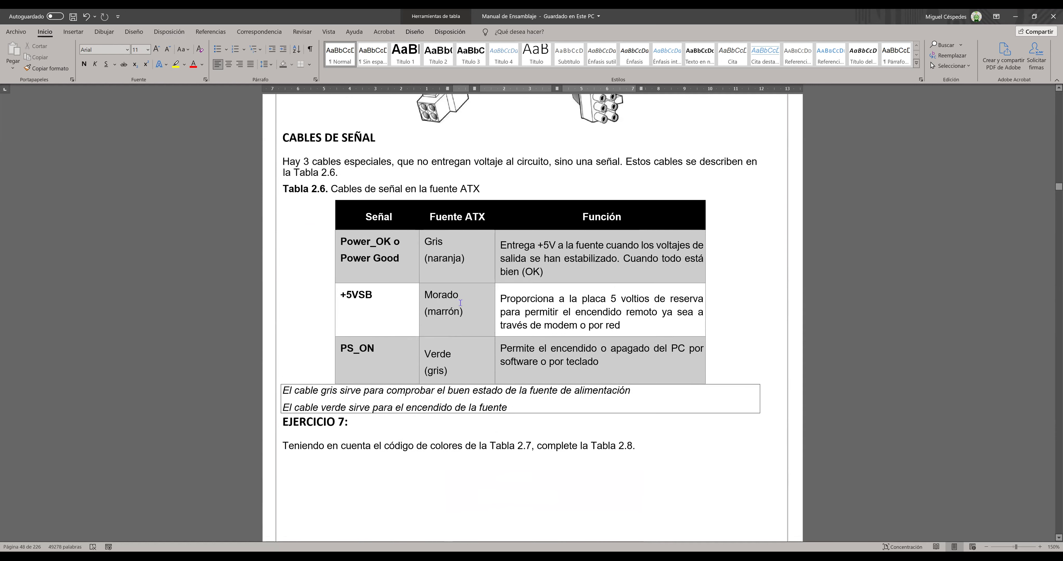
pyautogui.scroll(-10, 465, 331)
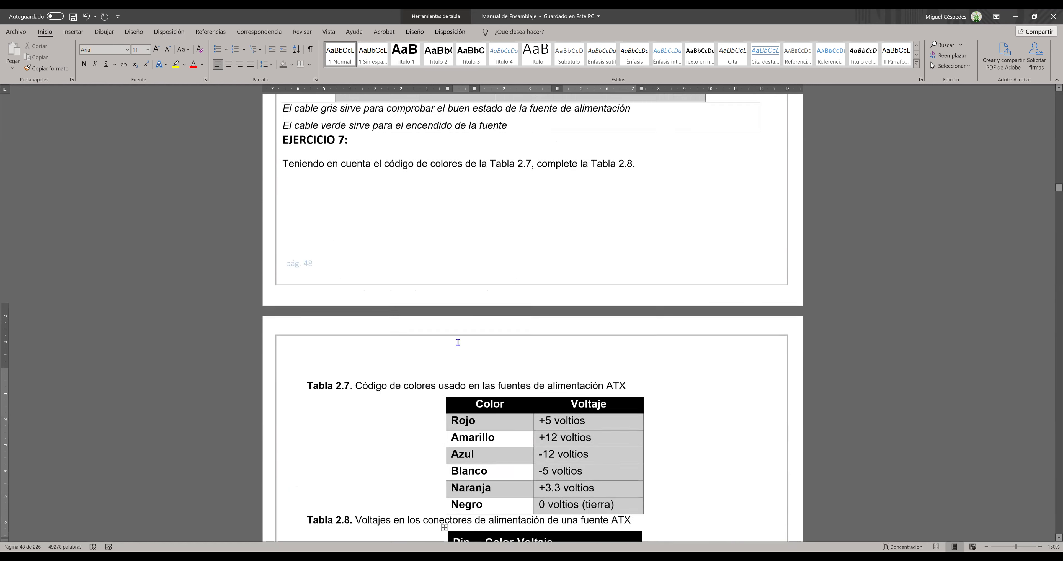
pyautogui.scroll(-10, 456, 343)
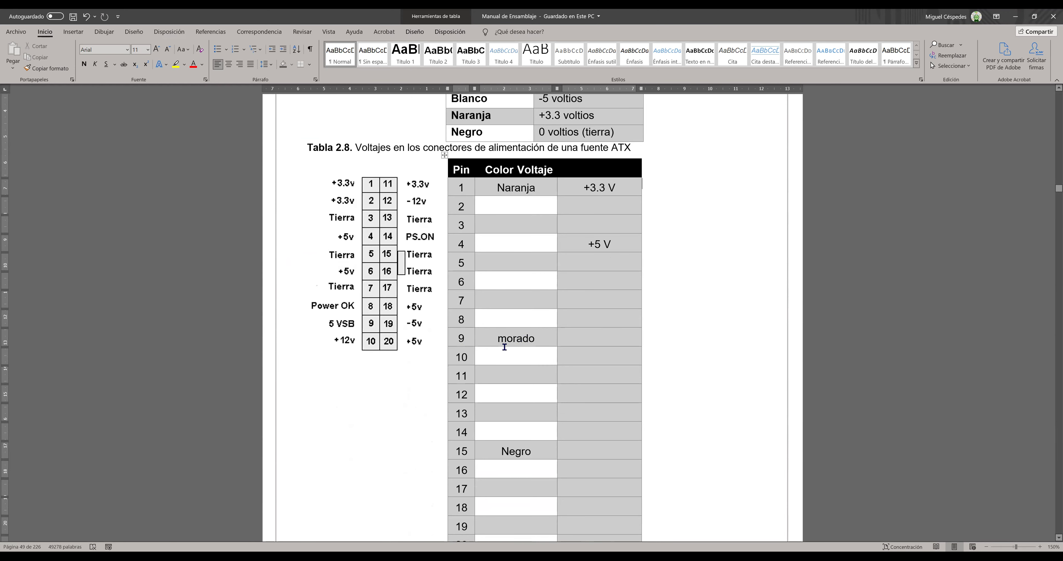
pyautogui.scroll(3, 556, 360)
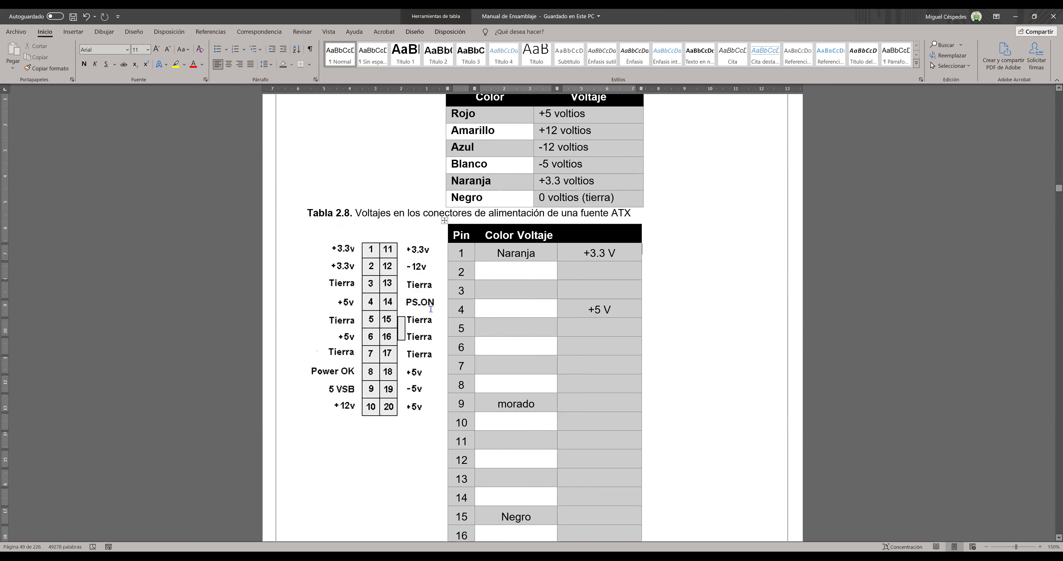
pyautogui.scroll(10, 431, 306)
pyautogui.scroll(2, 426, 322)
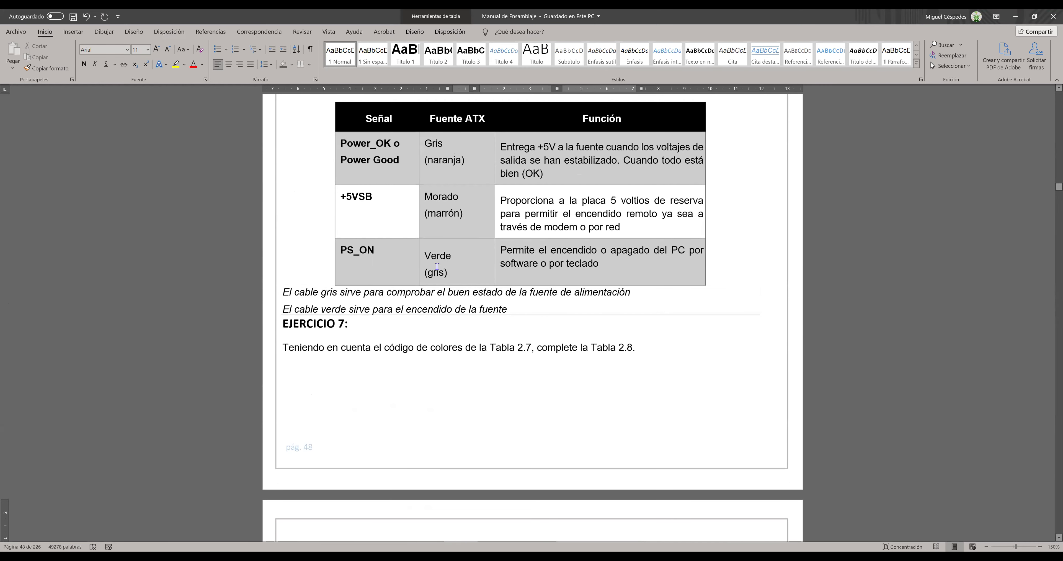
pyautogui.scroll(-12, 444, 328)
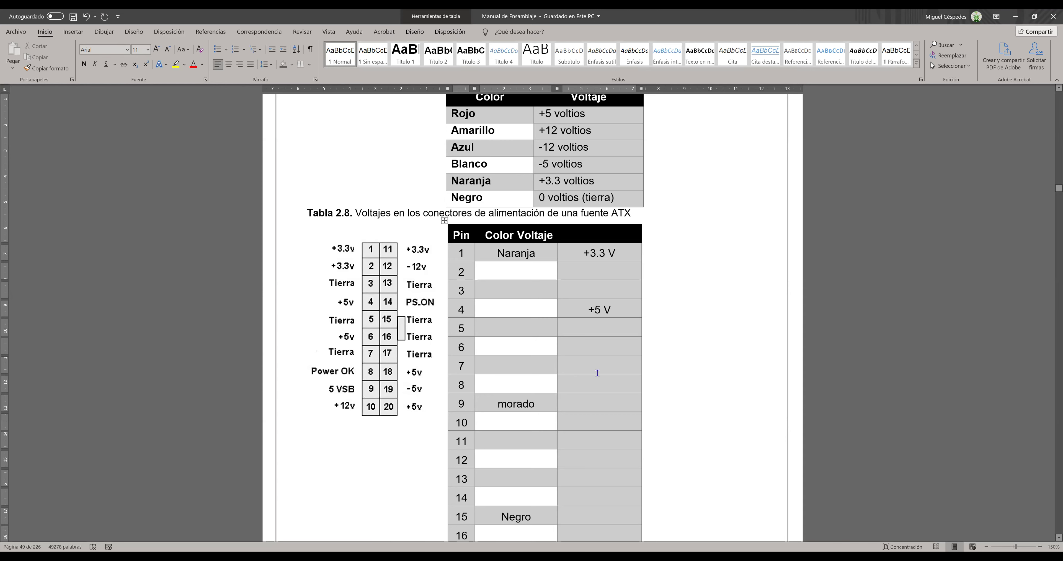
pyautogui.scroll(-5, 633, 351)
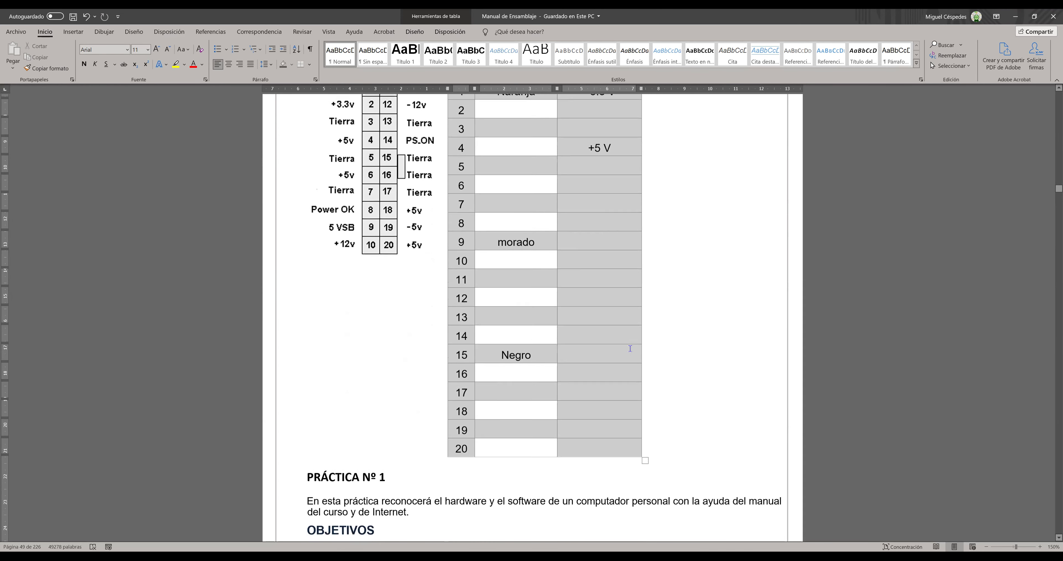
pyautogui.scroll(1, 638, 352)
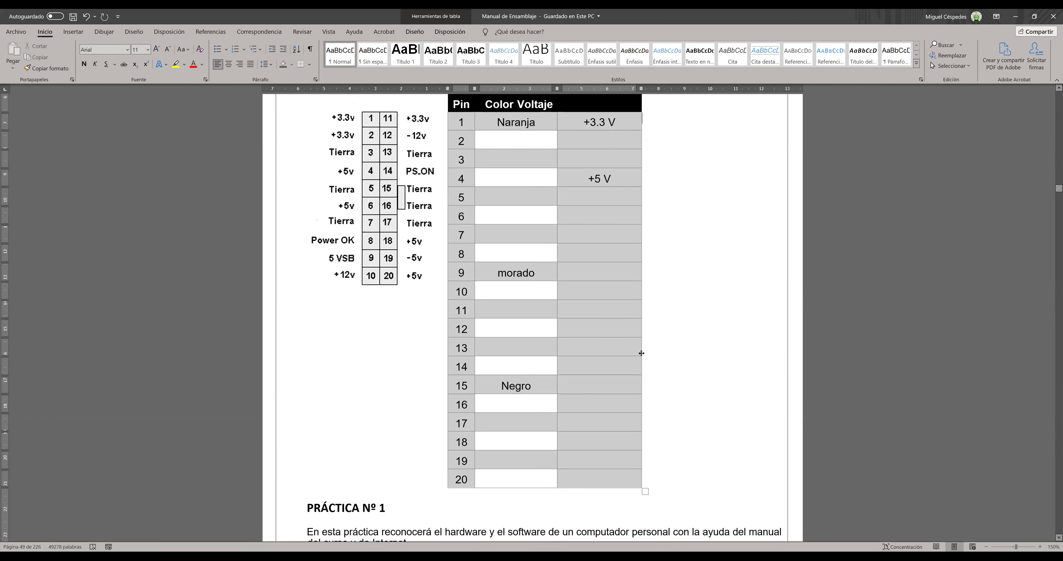
pyautogui.scroll(2, 640, 351)
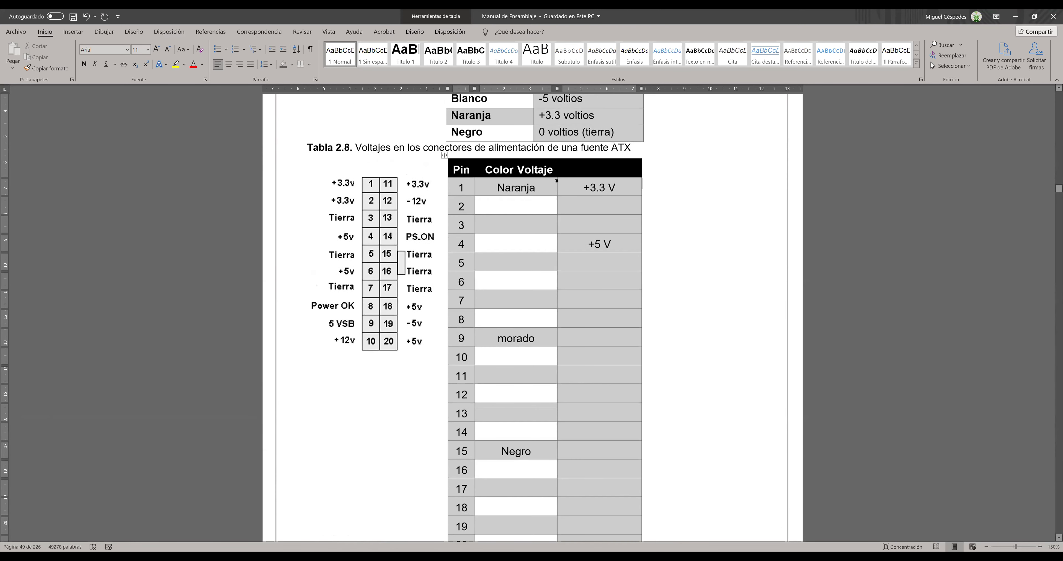
pyautogui.click(567, 170)
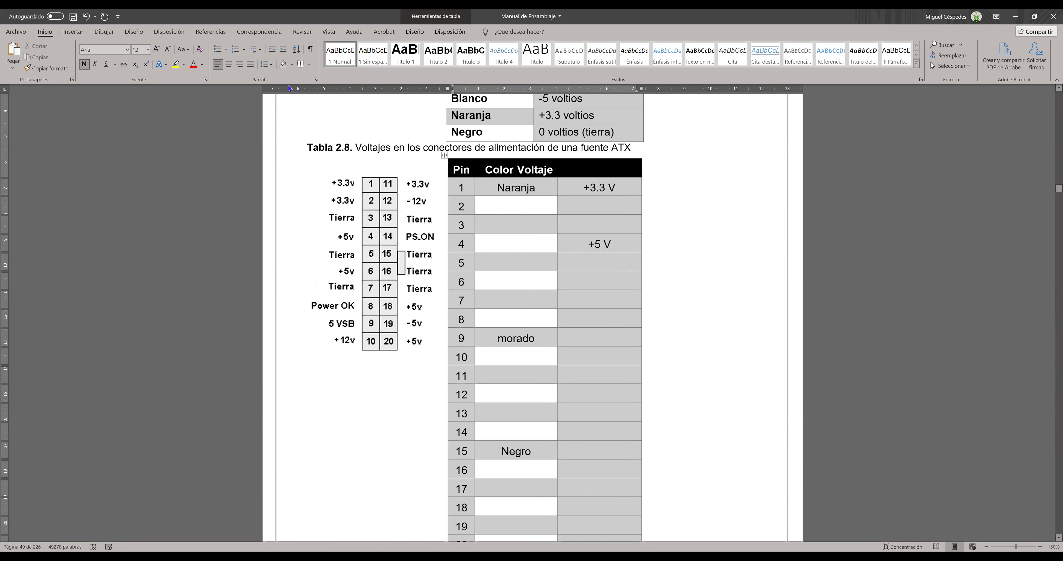
pyautogui.click(230, 64)
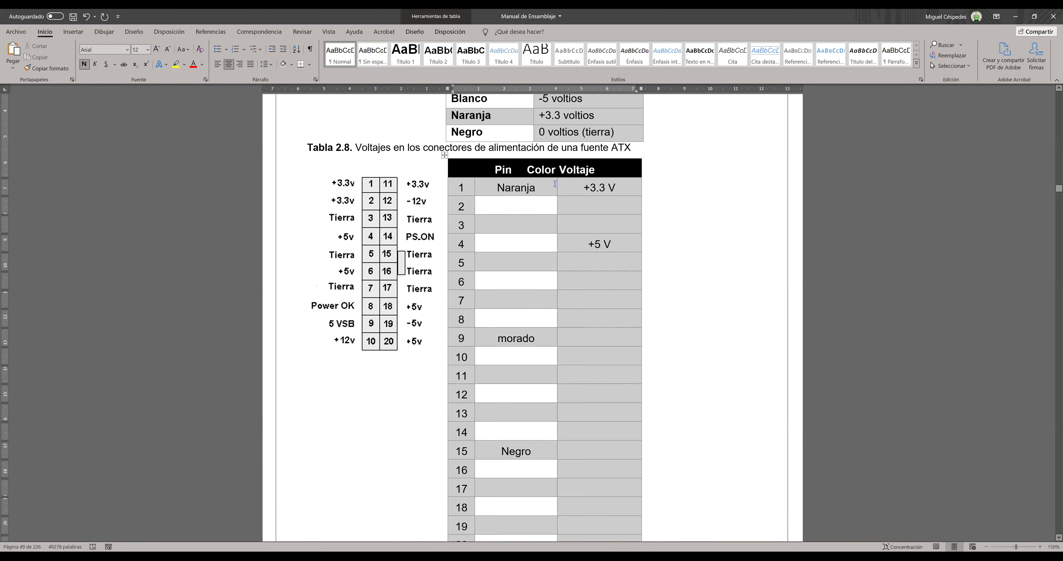
pyautogui.click(217, 65)
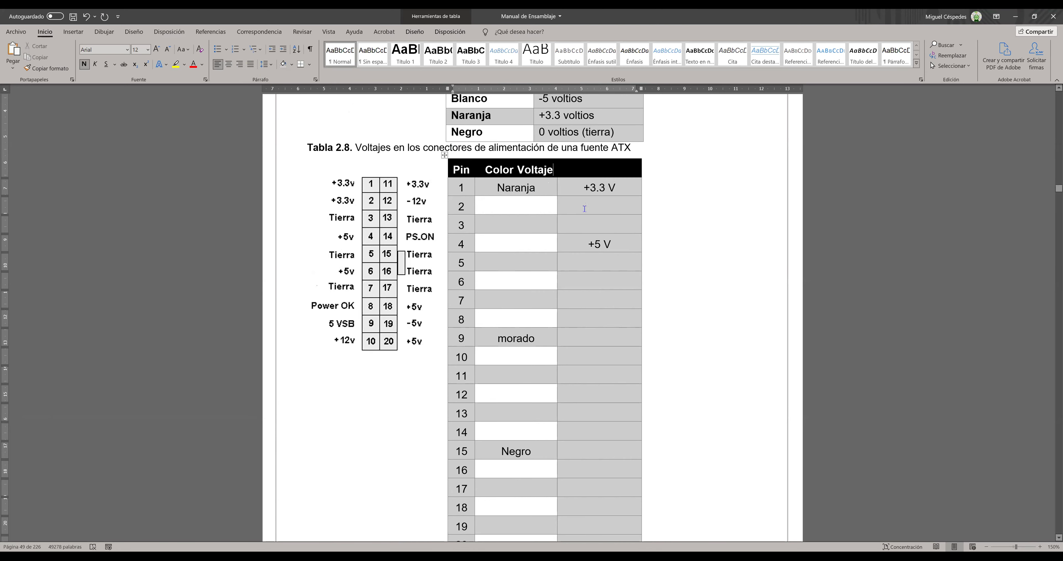
# Step: Shift the heading "Voltaje" over the third column of Tabla 2.8's header row and save the document
pyautogui.scroll(-5, 587, 209)
pyautogui.scroll(7, 554, 226)
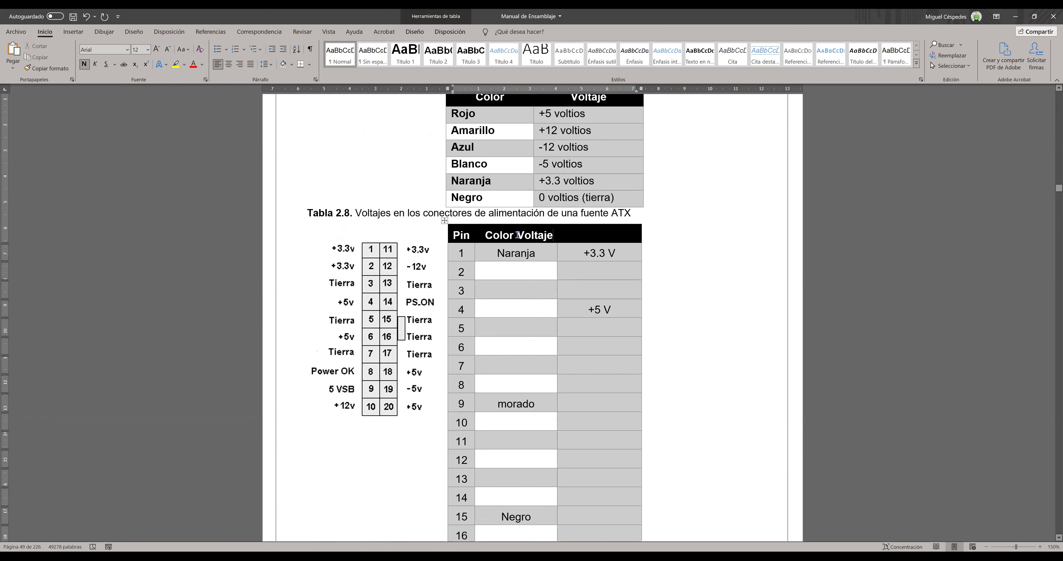
pyautogui.hotkey('ctrl', 'b')
pyautogui.hotkey('ctrl', 'Tab')
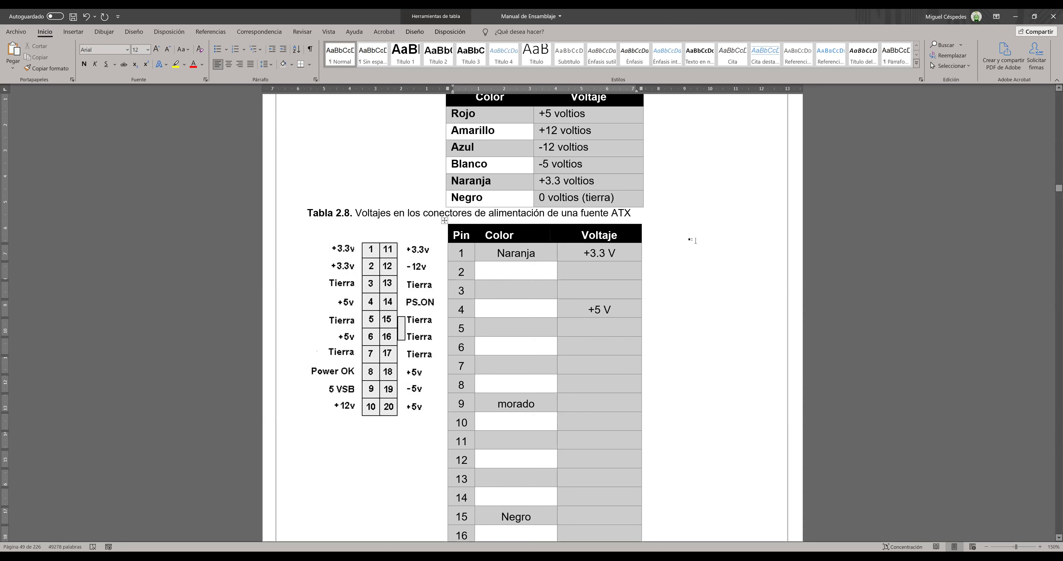
pyautogui.click(73, 18)
# Step: Insert three blank lines before the heading "PRÁCTICA Nº 1" to push it onto the next page
pyautogui.scroll(-5, 708, 286)
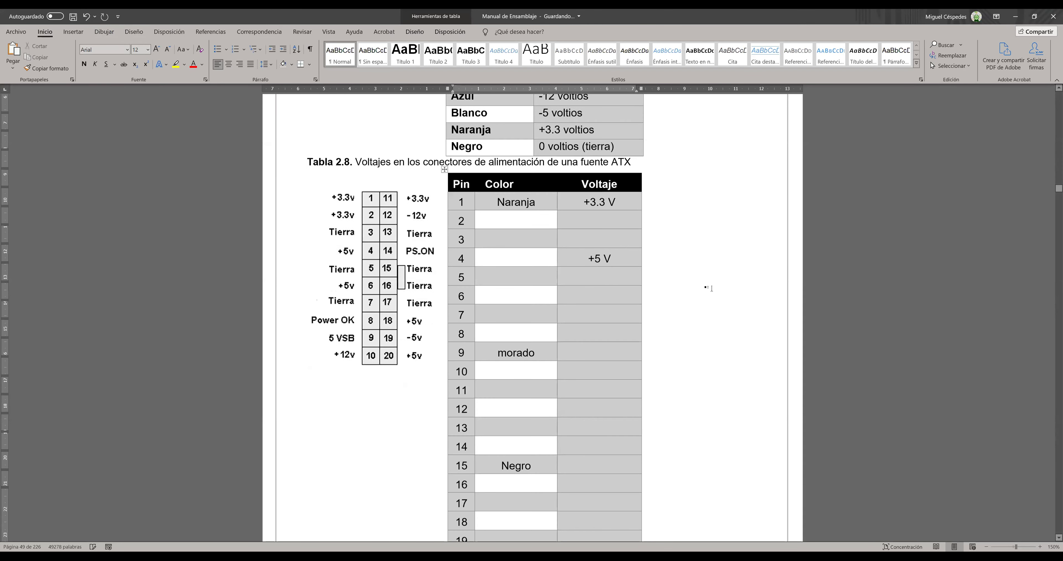
pyautogui.scroll(-2, 702, 284)
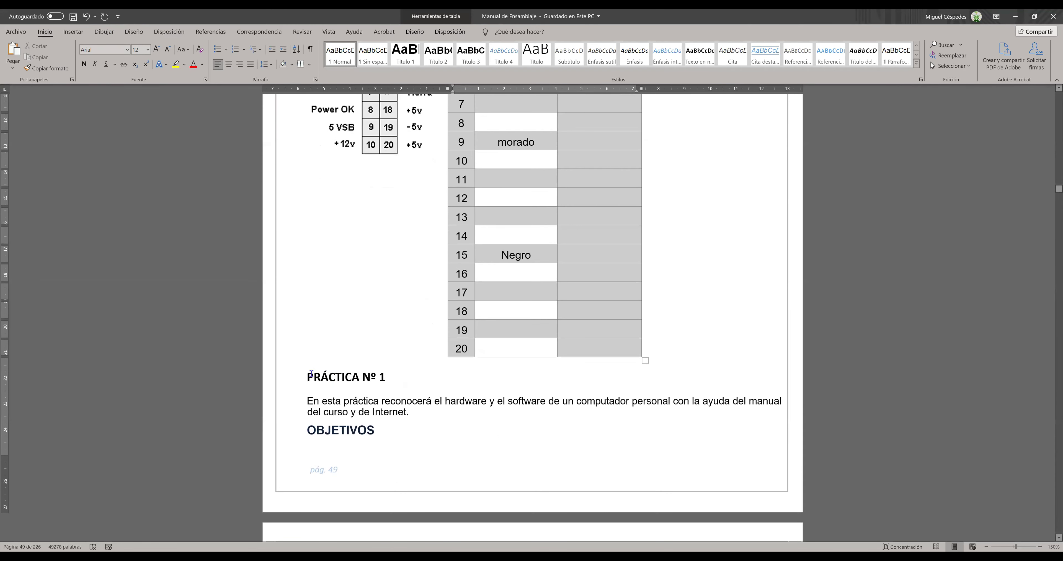
pyautogui.click(308, 371)
pyautogui.press('Return')
pyautogui.press('Return')
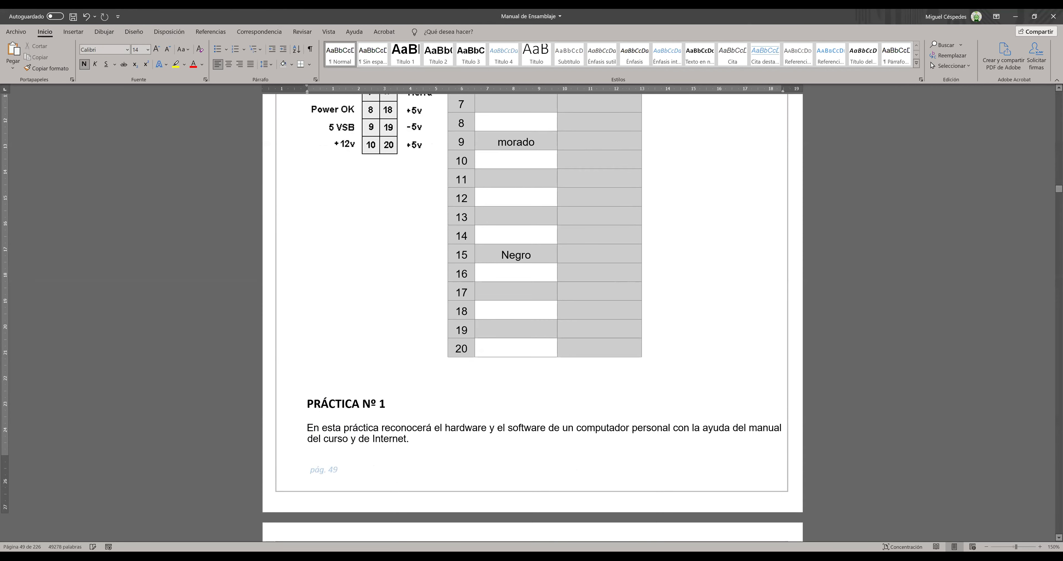
pyautogui.press('Return')
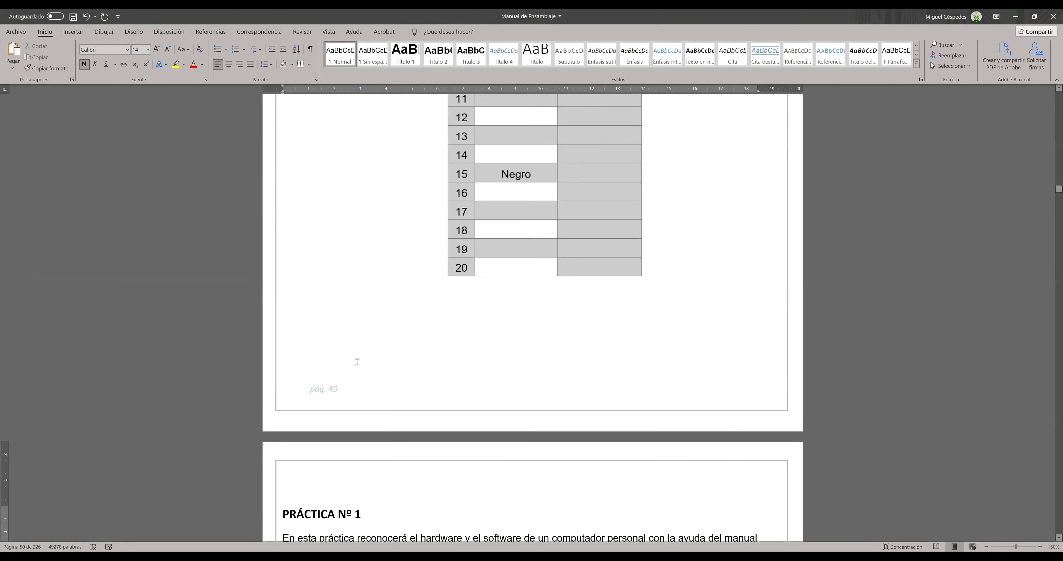
# Step: Remove surplus blank lines between Tabla 2.8 and the heading "PRÁCTICA Nº 1"
pyautogui.moveTo(348, 333); pyautogui.dragTo(334, 297)
pyautogui.press('Delete')
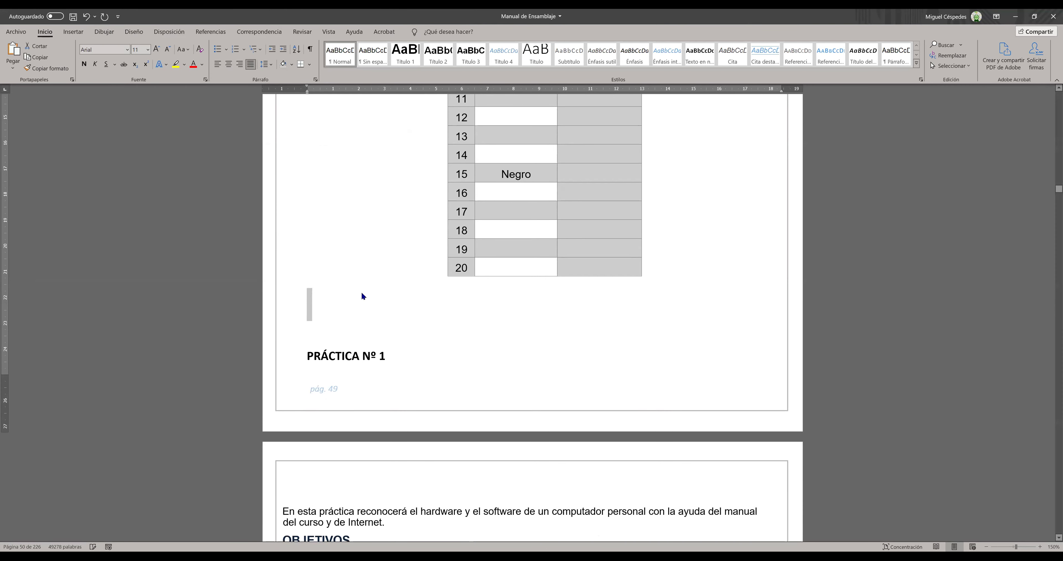
pyautogui.click(345, 322)
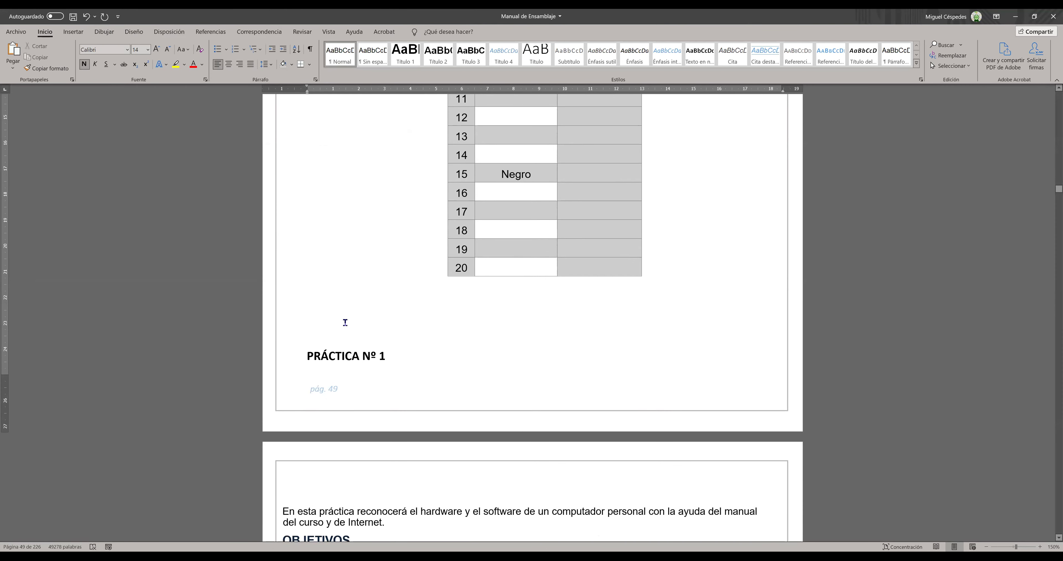
pyautogui.press('BackSpace')
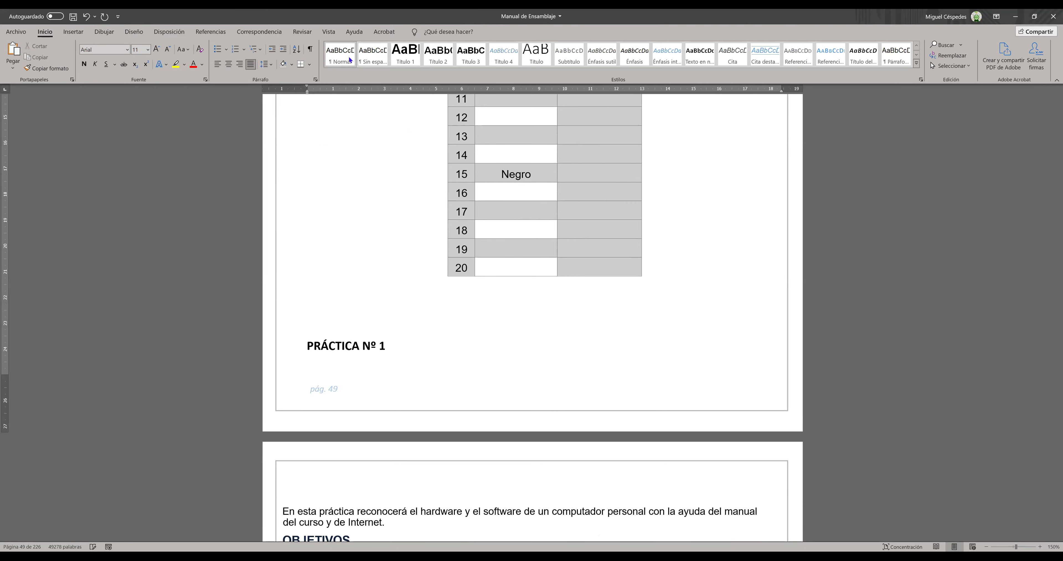
# Step: Insert blank lines before the heading "PRÁCTICA Nº 1" to push it onto the next page
pyautogui.press('Return')
pyautogui.press('Return')
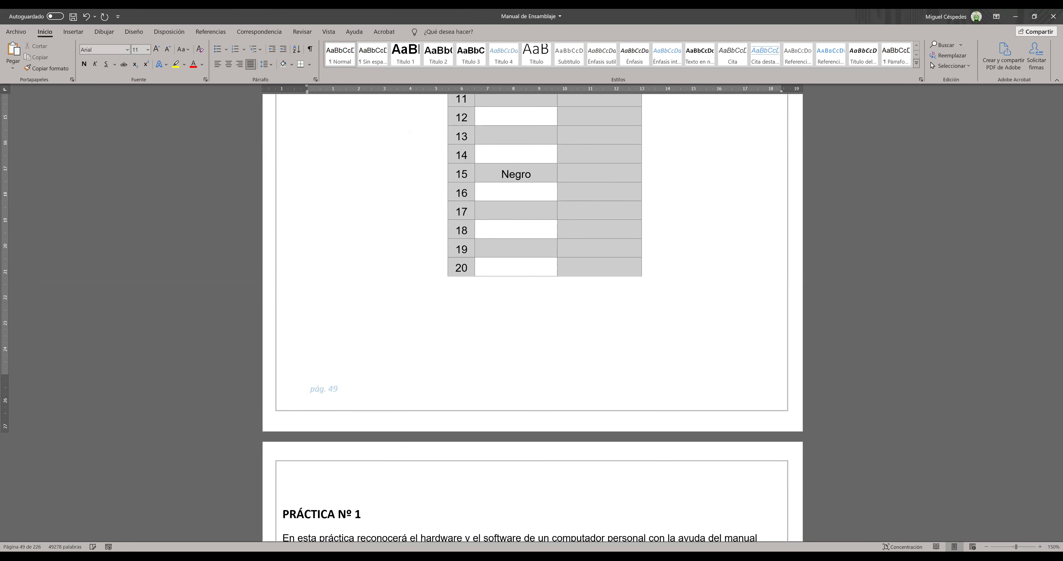
pyautogui.keyDown('shift'); pyautogui.click(312, 291); pyautogui.keyUp('shift')
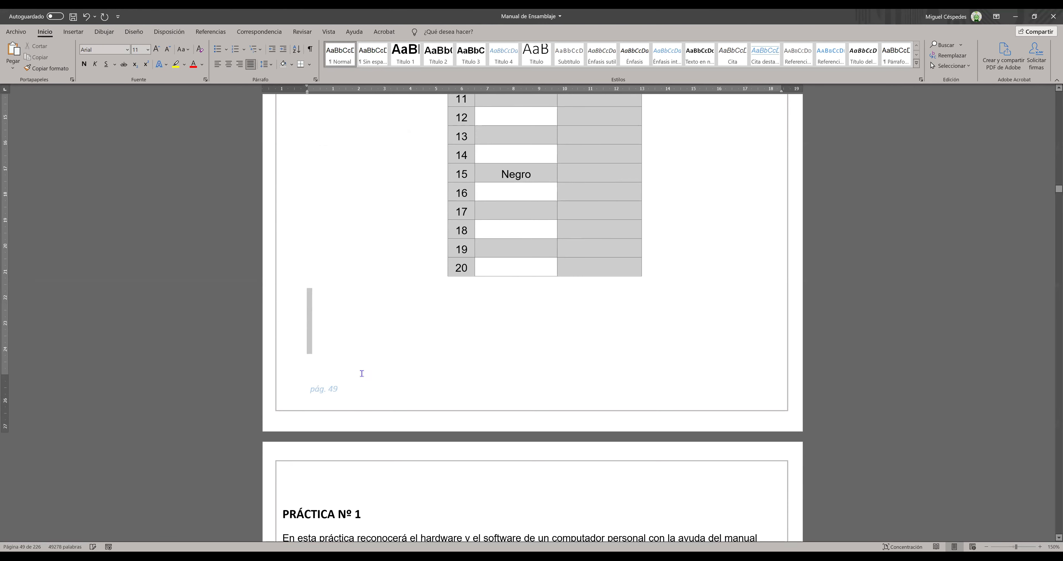
pyautogui.click(355, 362)
# Step: Check the line ends of the PRÁCTICA Nº 1 heading, introduction and OBJETIVOS list for stray trailing spaces
pyautogui.scroll(-4, 363, 363)
pyautogui.click(394, 351)
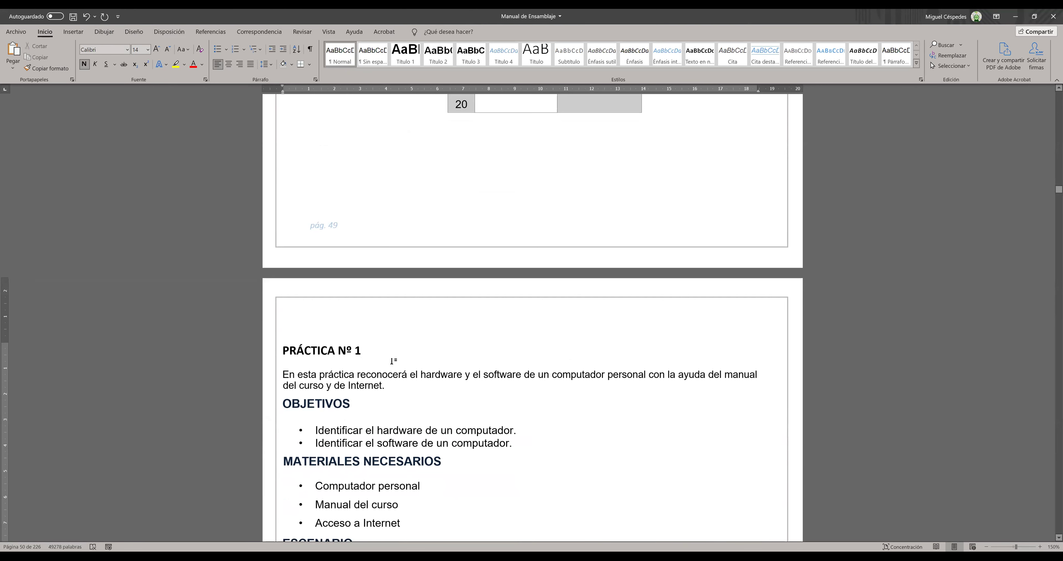
pyautogui.click(402, 386)
pyautogui.scroll(-1, 399, 384)
pyautogui.click(395, 380)
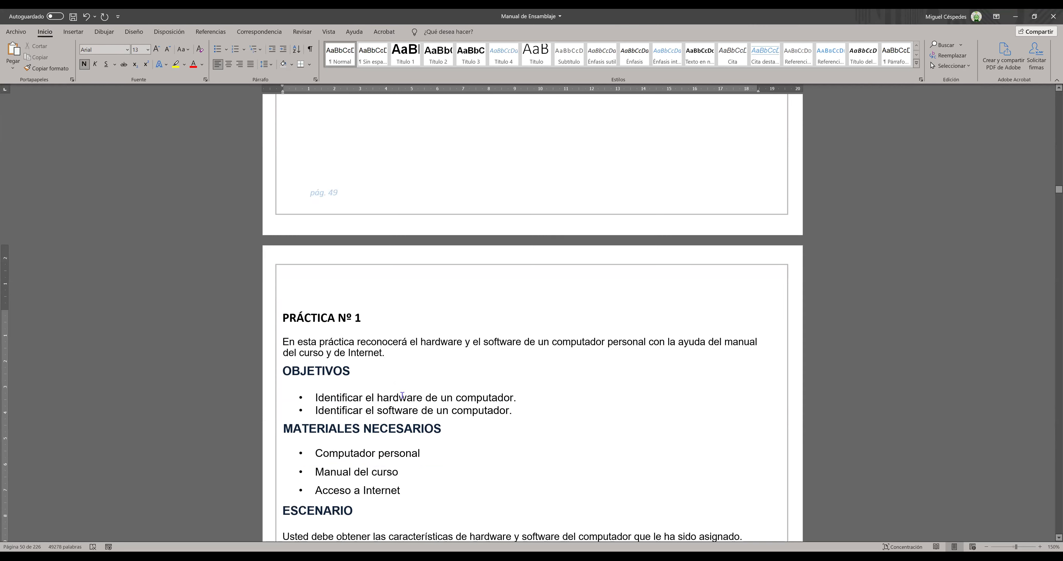
pyautogui.click(527, 397)
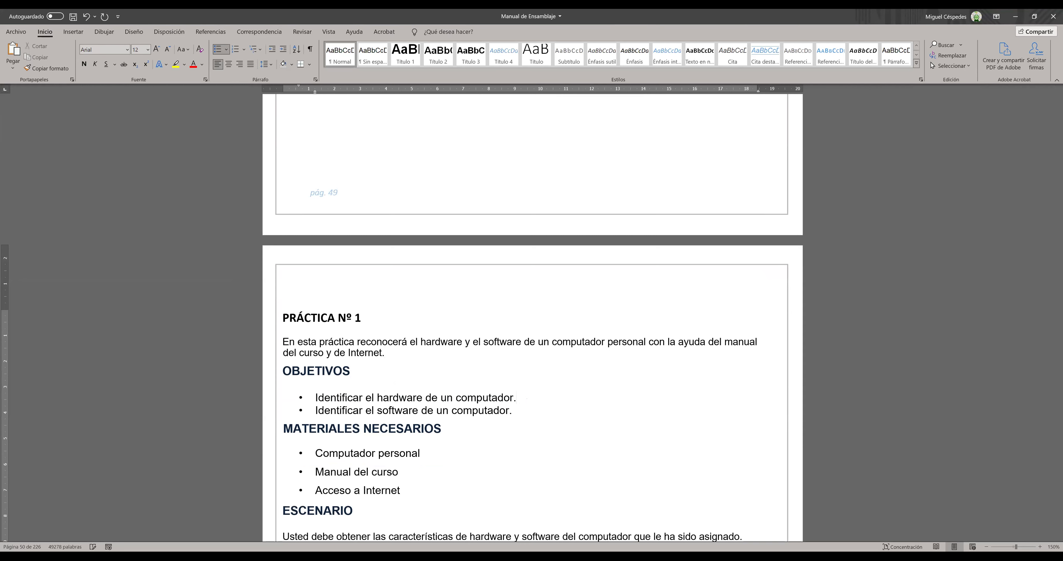
pyautogui.click(534, 410)
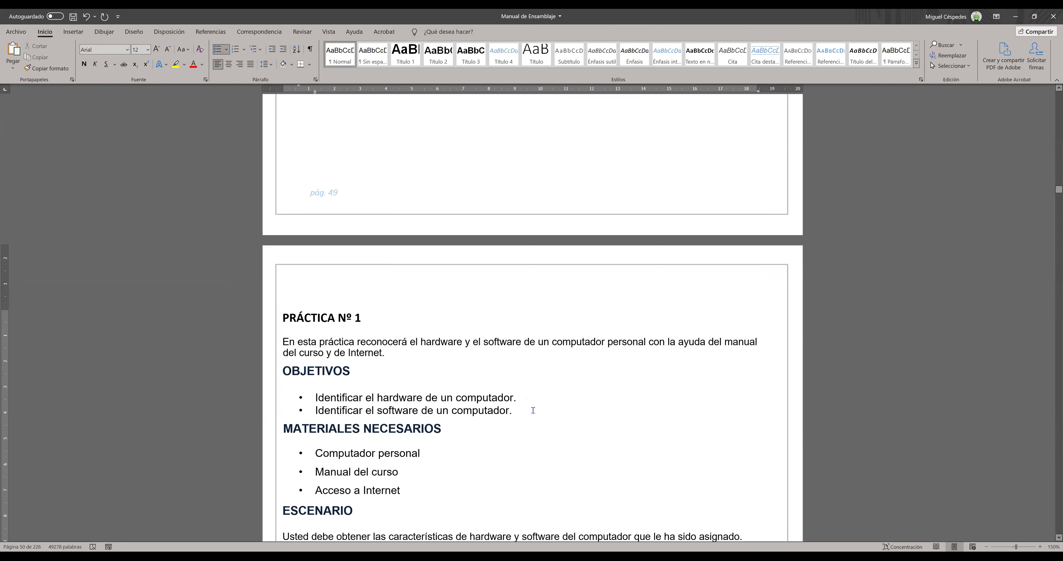
# Step: Remove stray trailing spaces from the MATERIALES NECESARIOS heading and its list, and check the line ends under ESCENARIO
pyautogui.click(511, 432)
pyautogui.press('BackSpace')
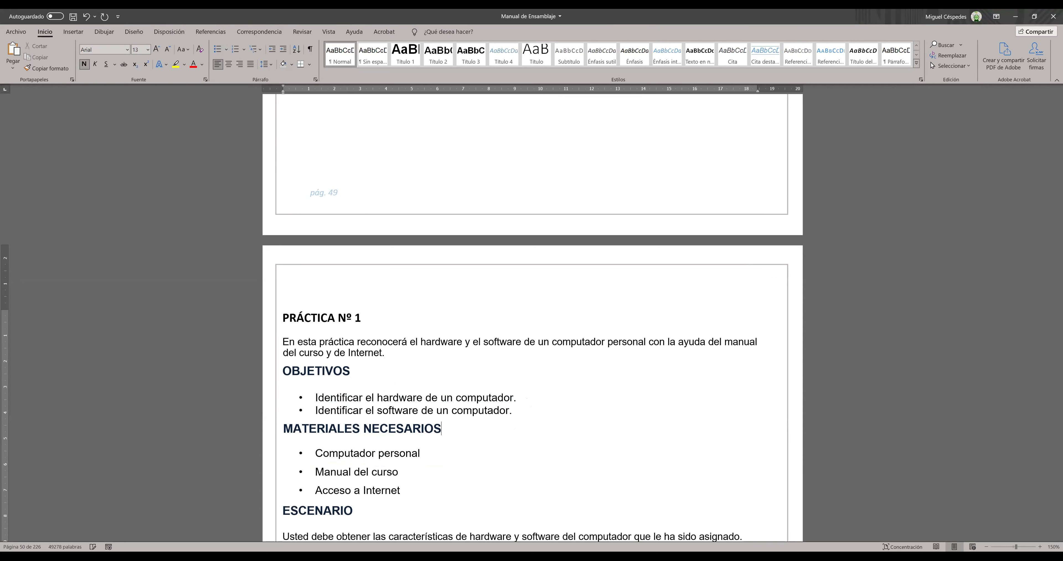
pyautogui.click(510, 450)
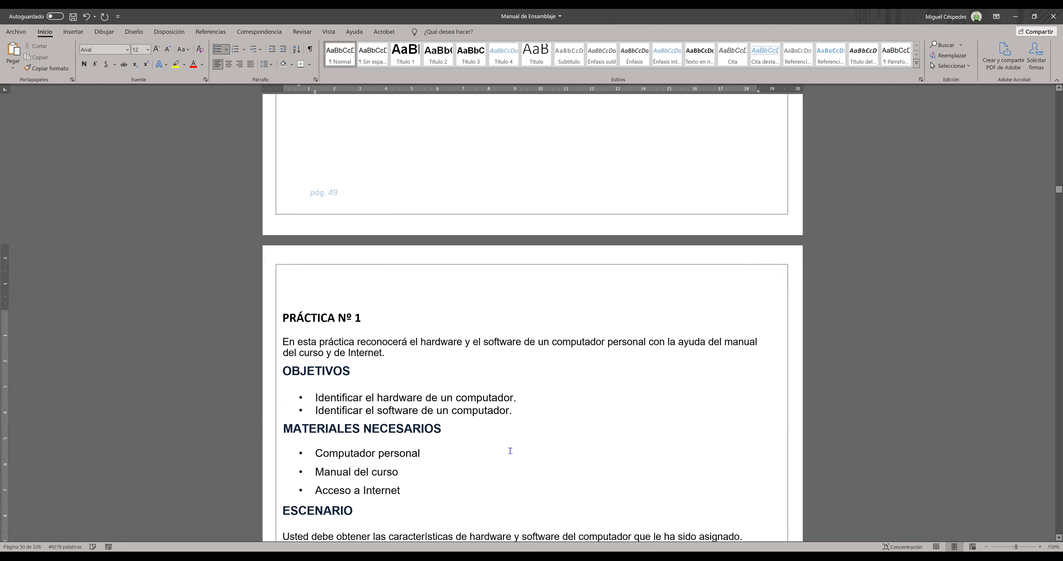
pyautogui.press('BackSpace')
pyautogui.press('Down')
pyautogui.press('Down')
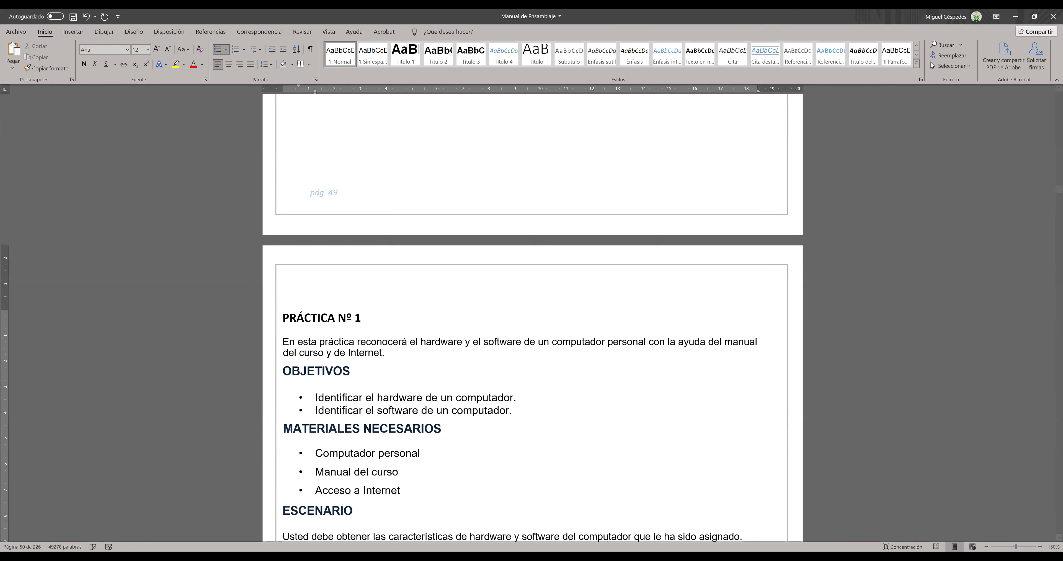
pyautogui.scroll(-2, 430, 470)
pyautogui.click(420, 448)
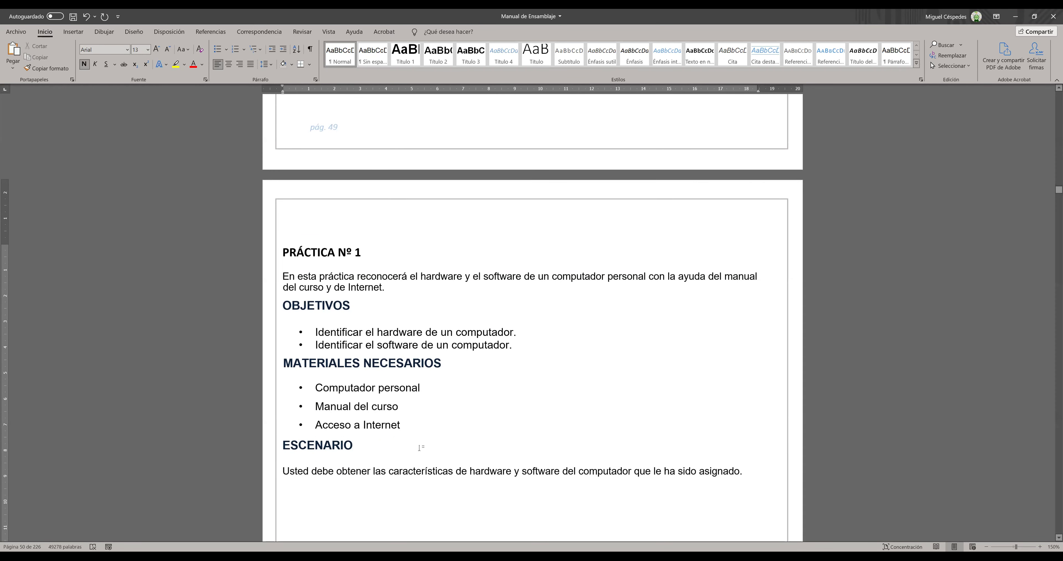
pyautogui.click(759, 470)
# Step: Remove stray trailing spaces from the numbered instructions under PROCEDIMIENTO
pyautogui.scroll(-5, 613, 427)
pyautogui.scroll(-10, 578, 401)
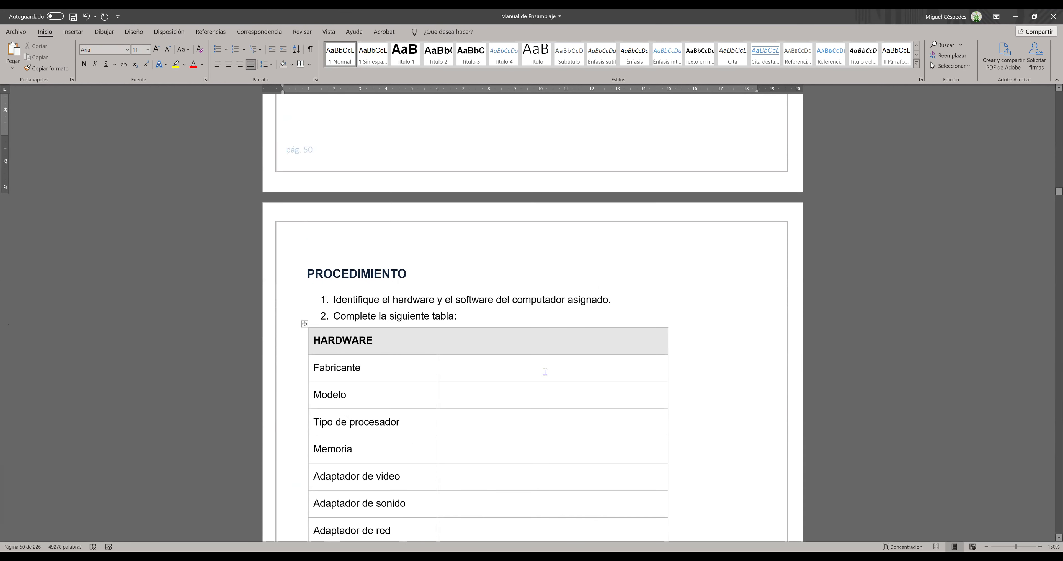
pyautogui.scroll(3, 479, 309)
pyautogui.click(458, 350)
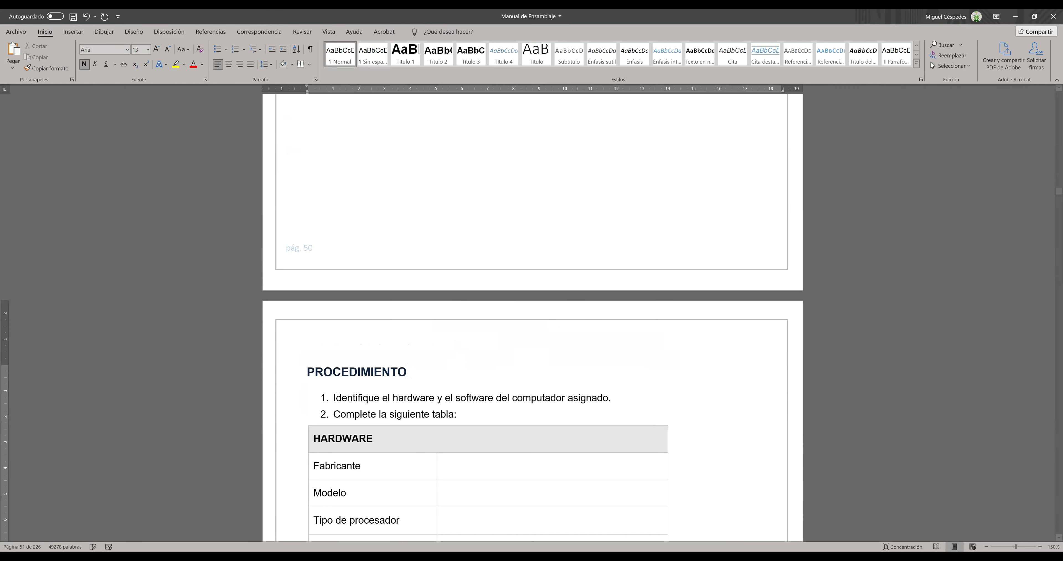
pyautogui.scroll(-3, 572, 346)
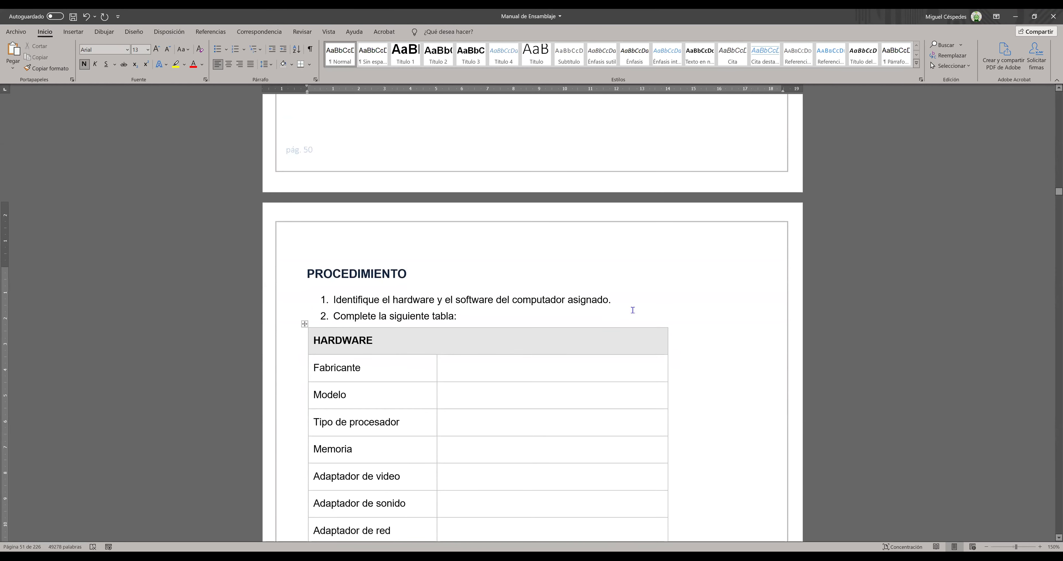
pyautogui.click(639, 300)
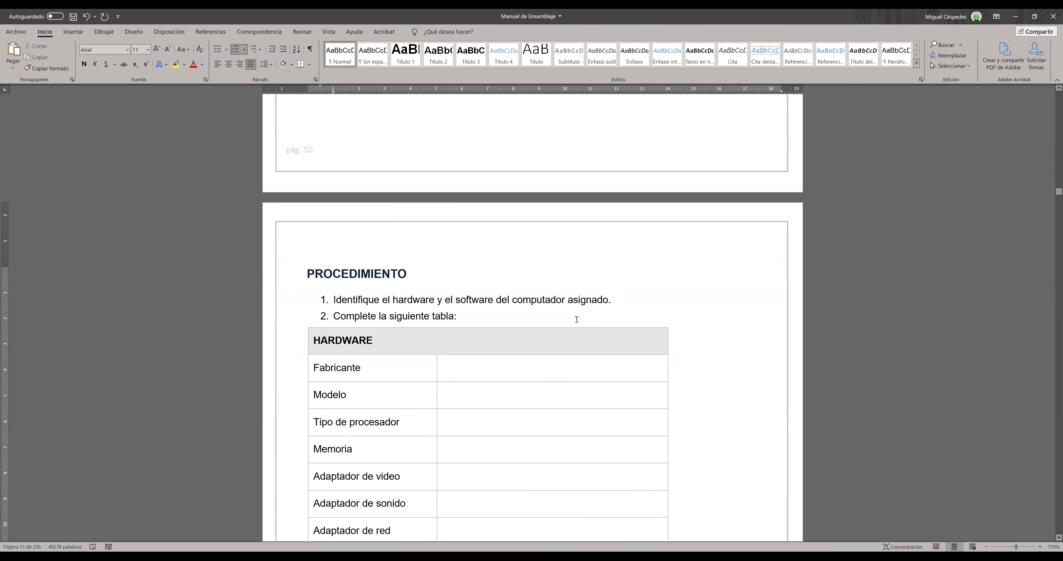
pyautogui.press('BackSpace')
pyautogui.scroll(-1, 495, 306)
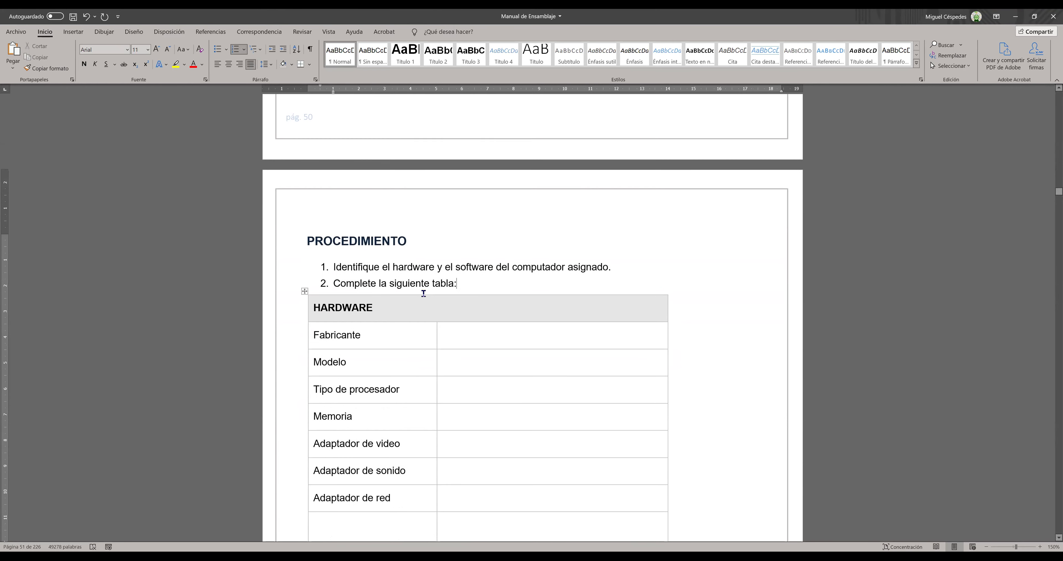
# Step: Center the whole HARDWARE and SOFTWARE table horizontally on the page
pyautogui.click(305, 292)
pyautogui.click(229, 64)
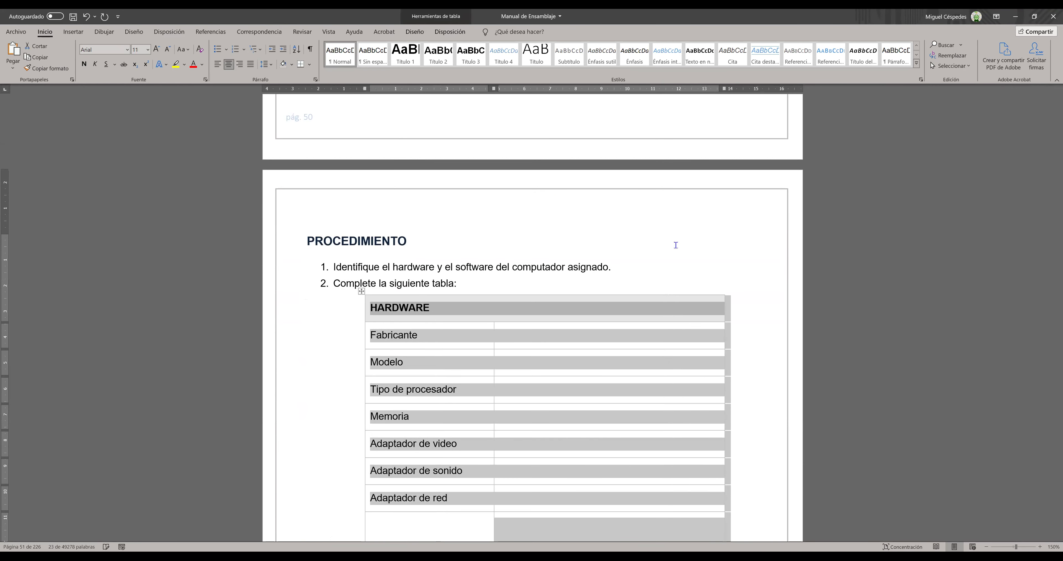
pyautogui.click(569, 285)
# Step: Delete the blank space before the chapter title "CAPÍTULO 3" and center the title
pyautogui.scroll(-2, 553, 285)
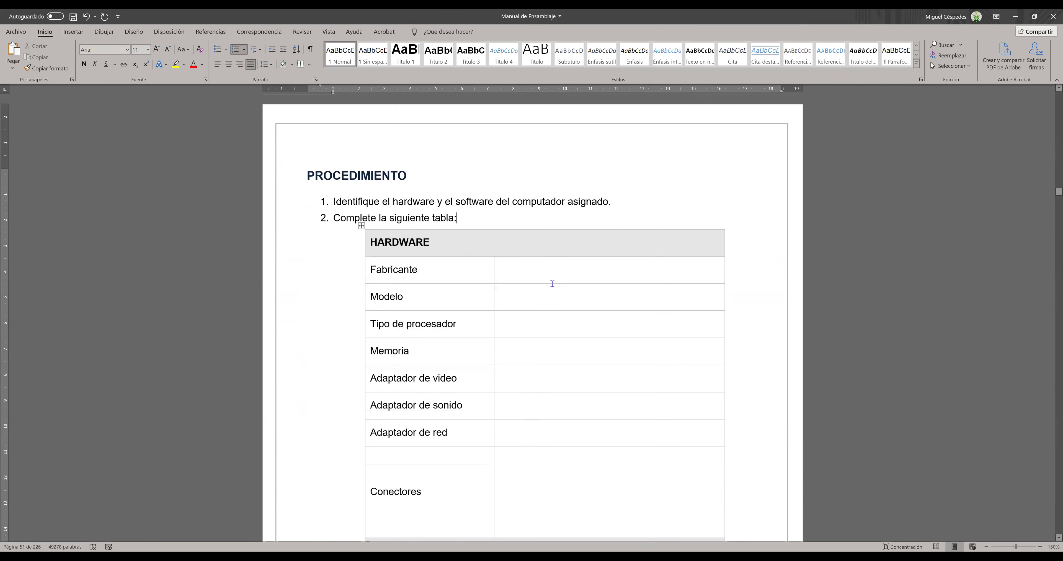
pyautogui.scroll(-4, 553, 283)
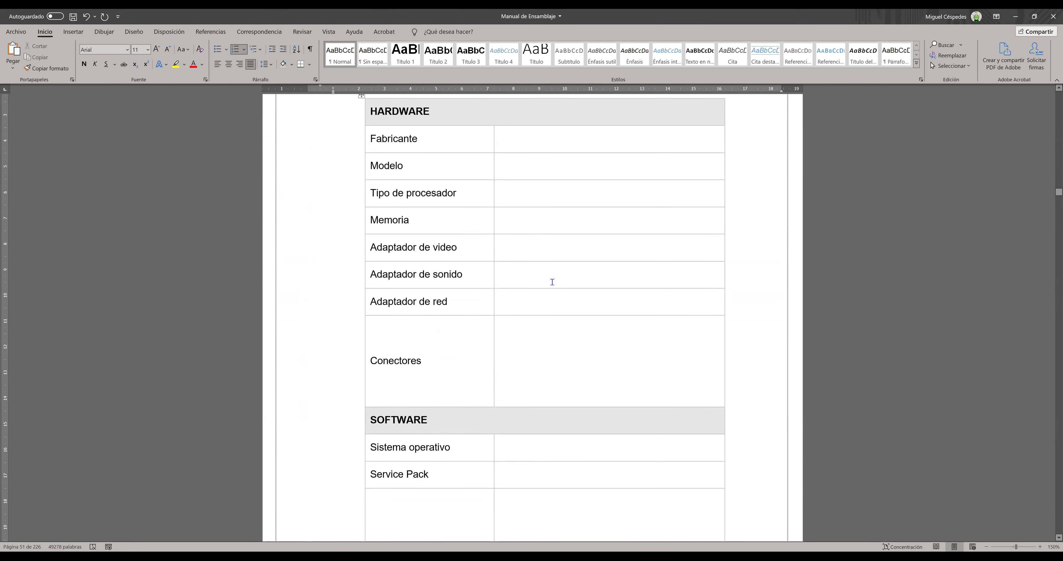
pyautogui.scroll(-6, 552, 283)
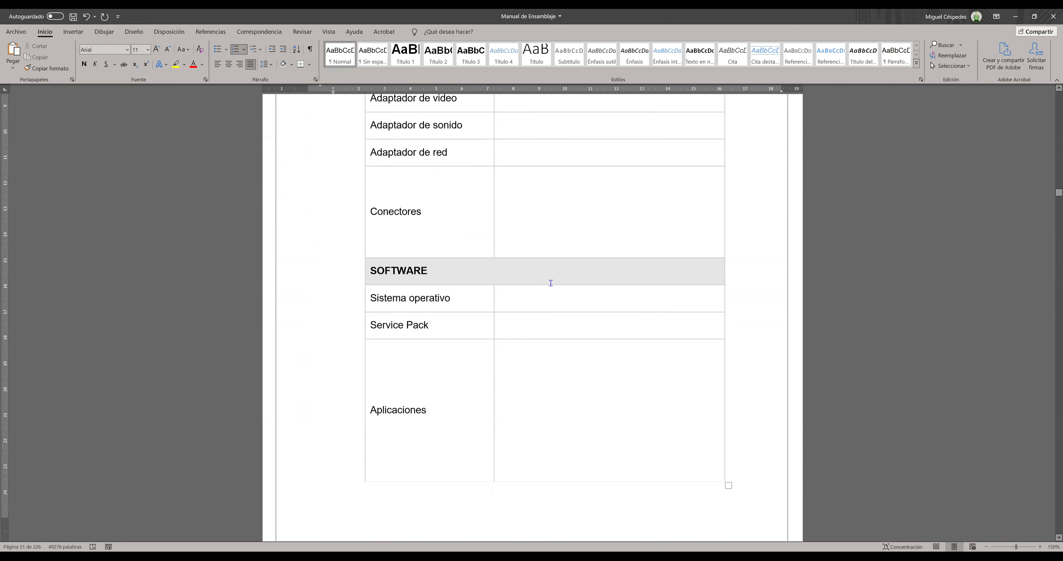
pyautogui.scroll(-7, 551, 283)
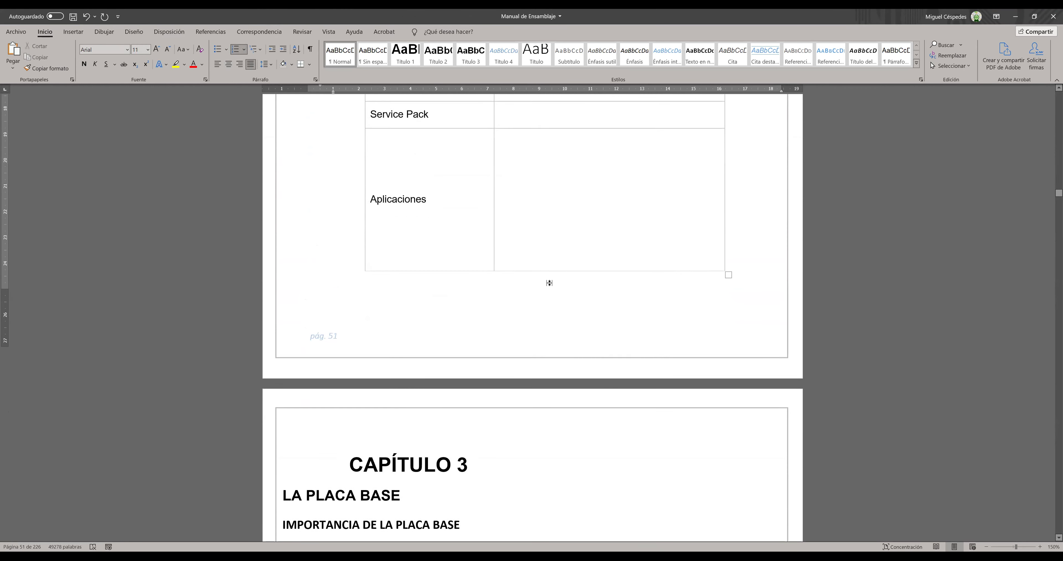
pyautogui.scroll(-1, 516, 356)
pyautogui.click(511, 354)
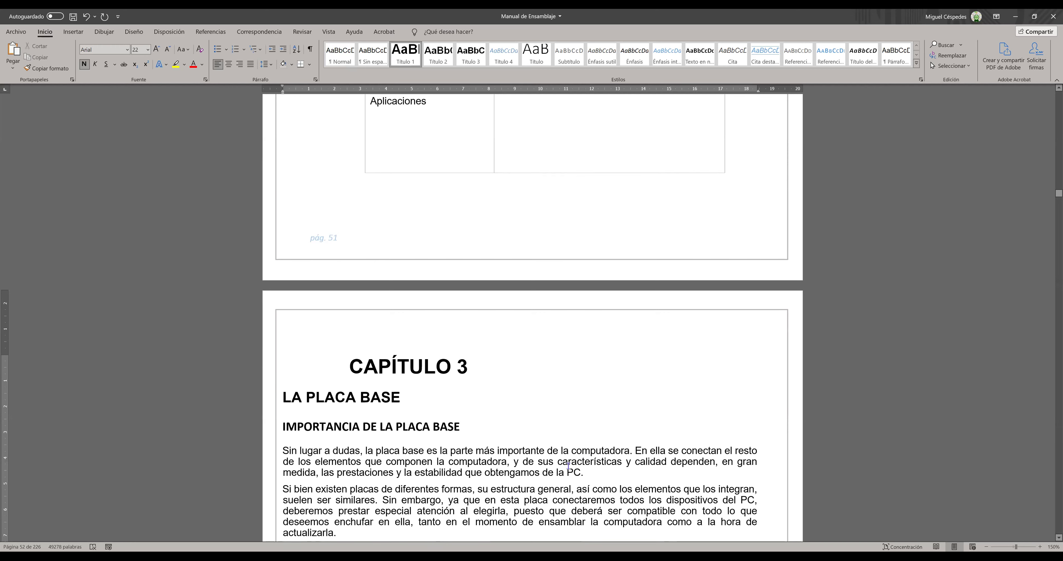
pyautogui.moveTo(350, 365); pyautogui.dragTo(278, 368)
pyautogui.press('Delete')
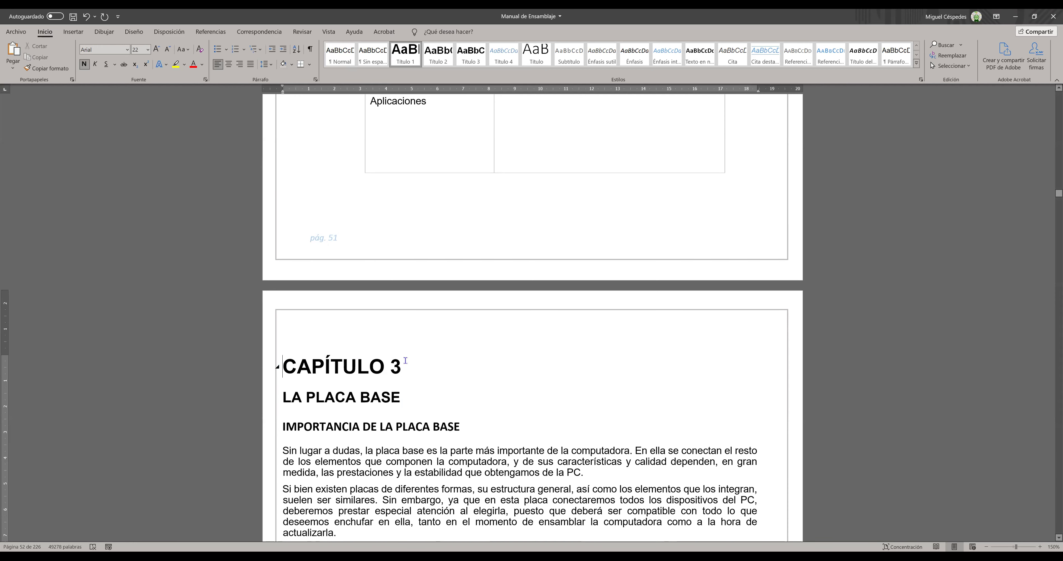
pyautogui.click(420, 361)
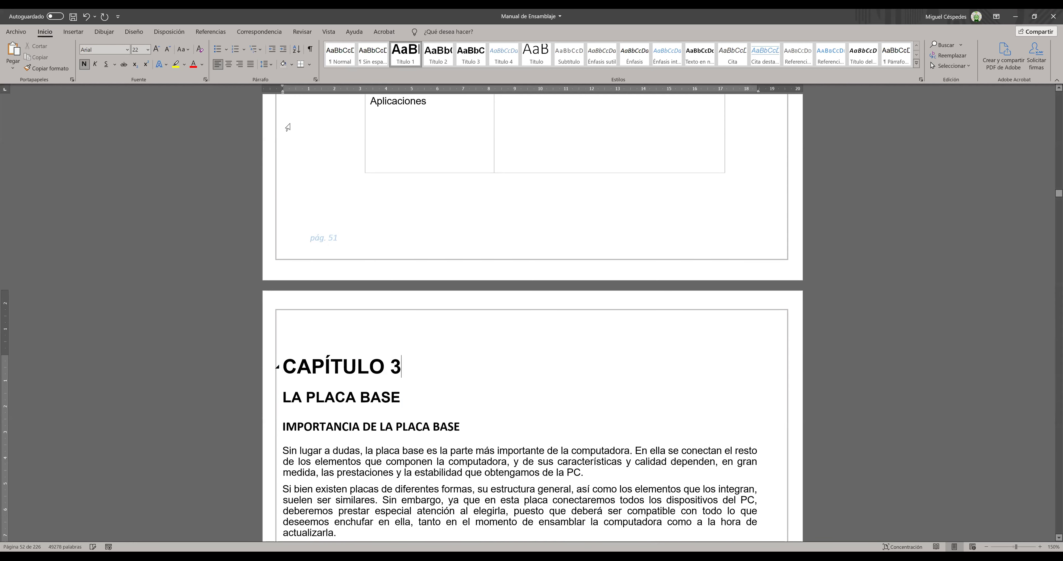
pyautogui.click(228, 64)
# Step: Remove trailing spaces after the heading "IMPORTANCIA DE LA PLACA BASE" and its first paragraph, checking line ends down to "FACTOR DE FORMA"
pyautogui.click(420, 401)
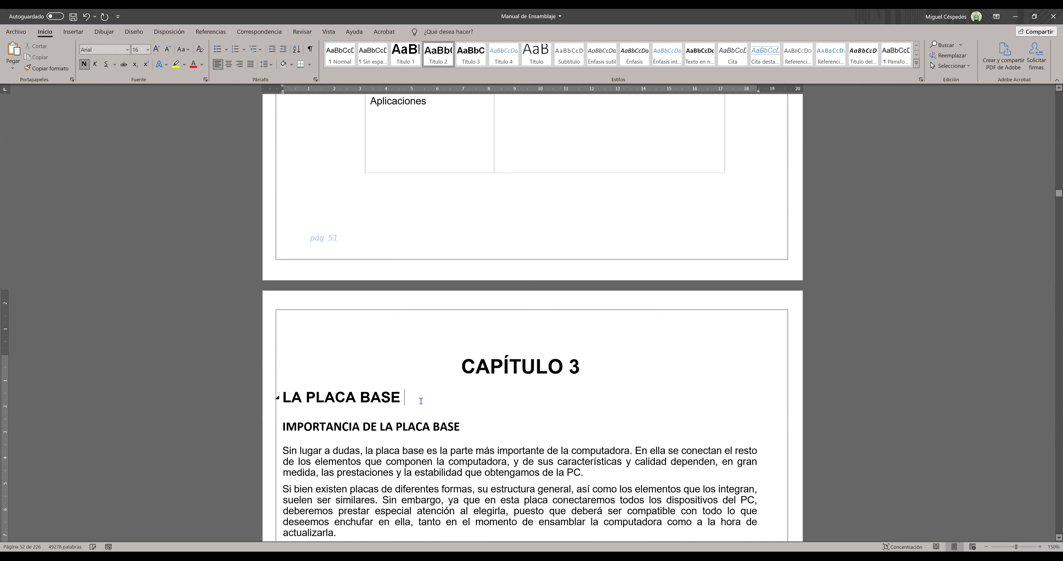
pyautogui.click(522, 437)
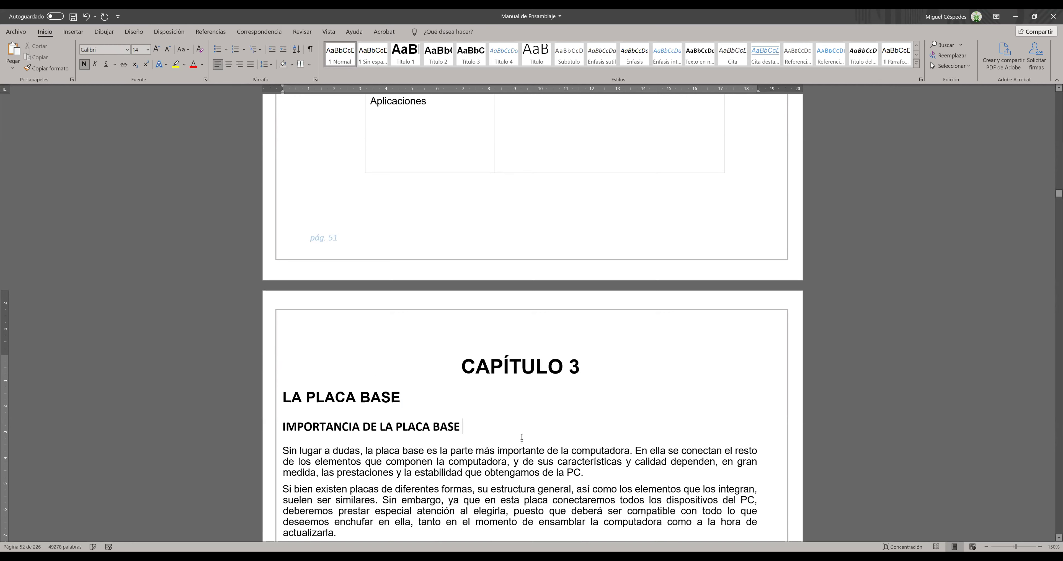
pyautogui.press('BackSpace')
pyautogui.click(609, 471)
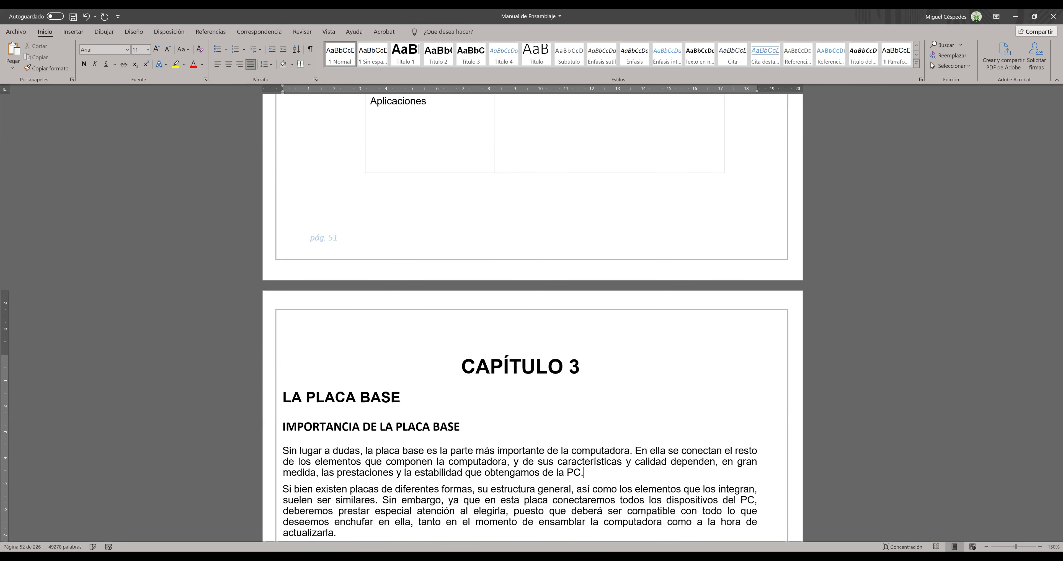
pyautogui.scroll(-2, 595, 480)
pyautogui.press('BackSpace')
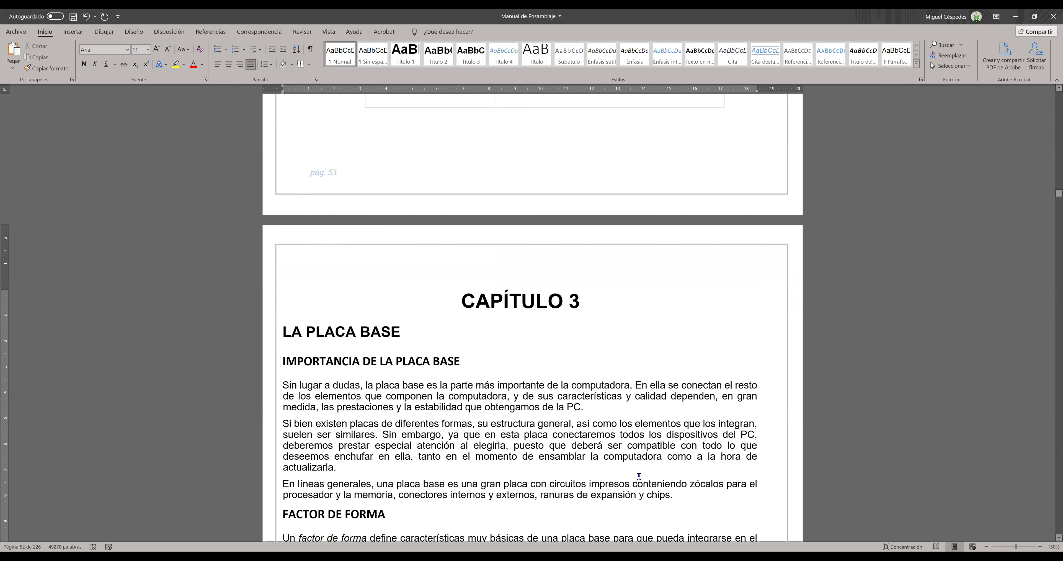
pyautogui.click(691, 503)
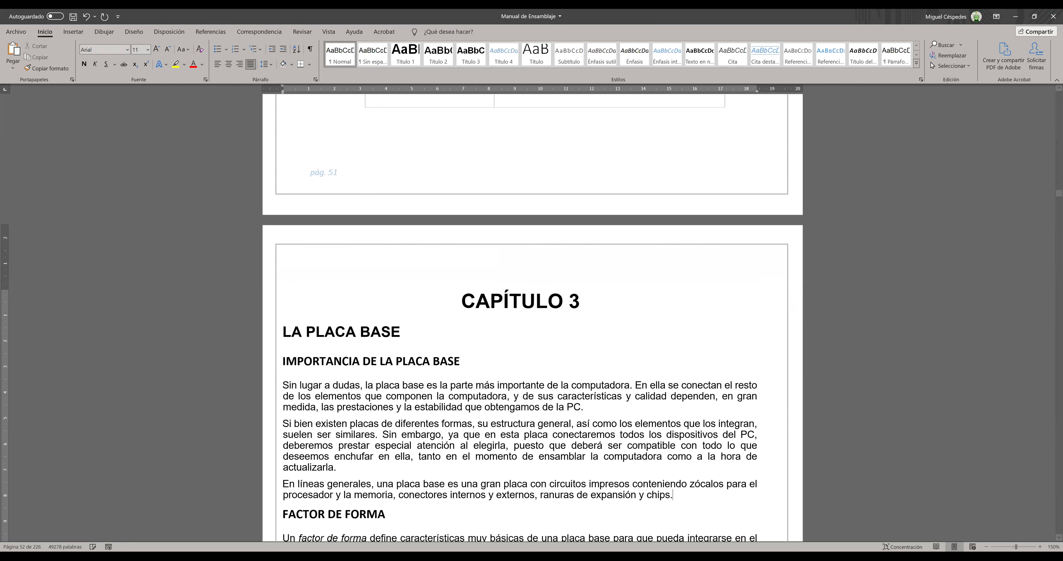
pyautogui.click(650, 515)
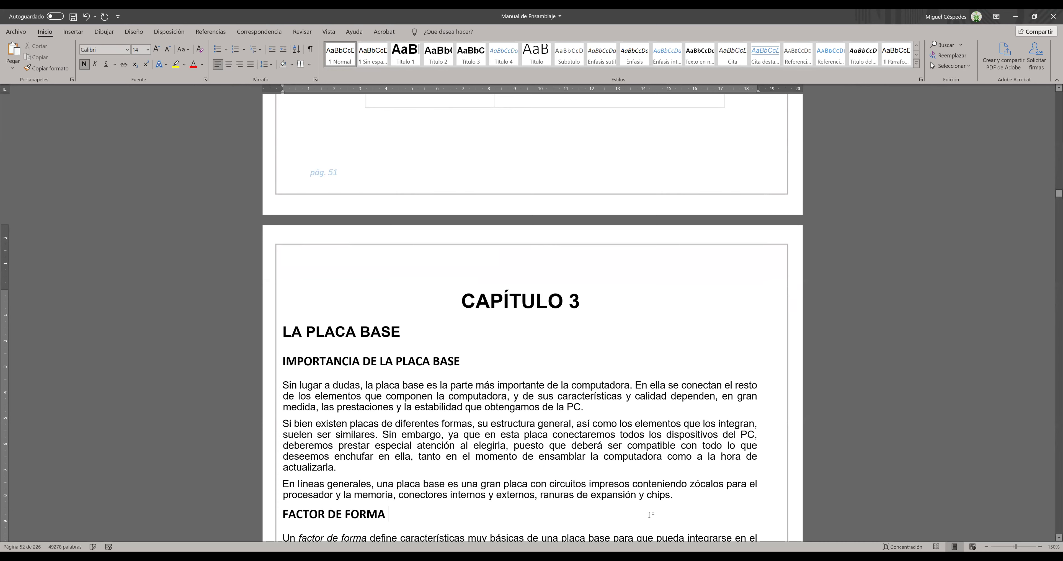
# Step: Return to the two numbered instructions under PROCEDIMIENTO, check their line ends and save the document
pyautogui.scroll(10, 554, 308)
pyautogui.scroll(4, 544, 305)
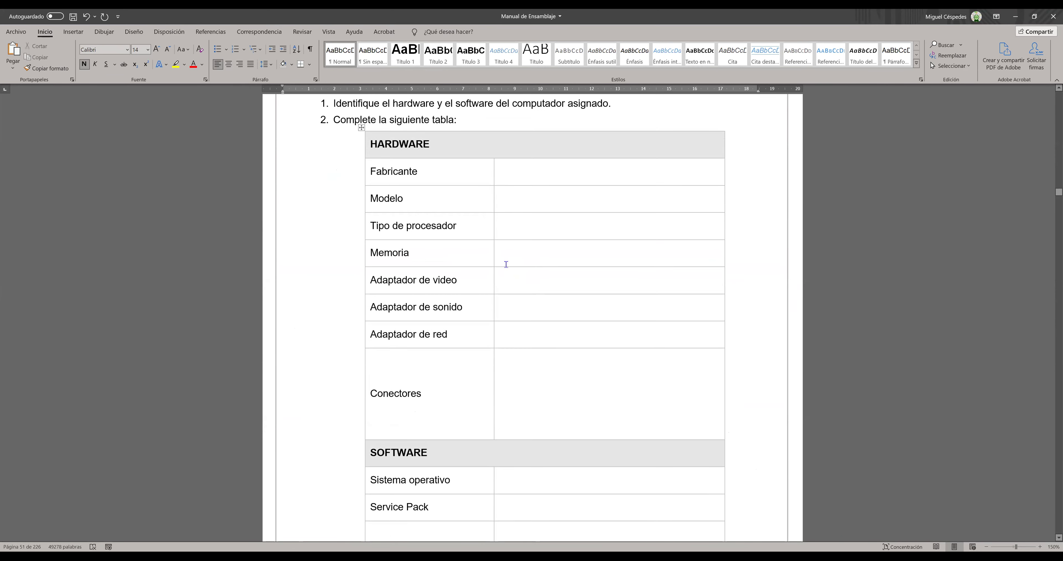
pyautogui.scroll(1, 506, 264)
pyautogui.click(483, 151)
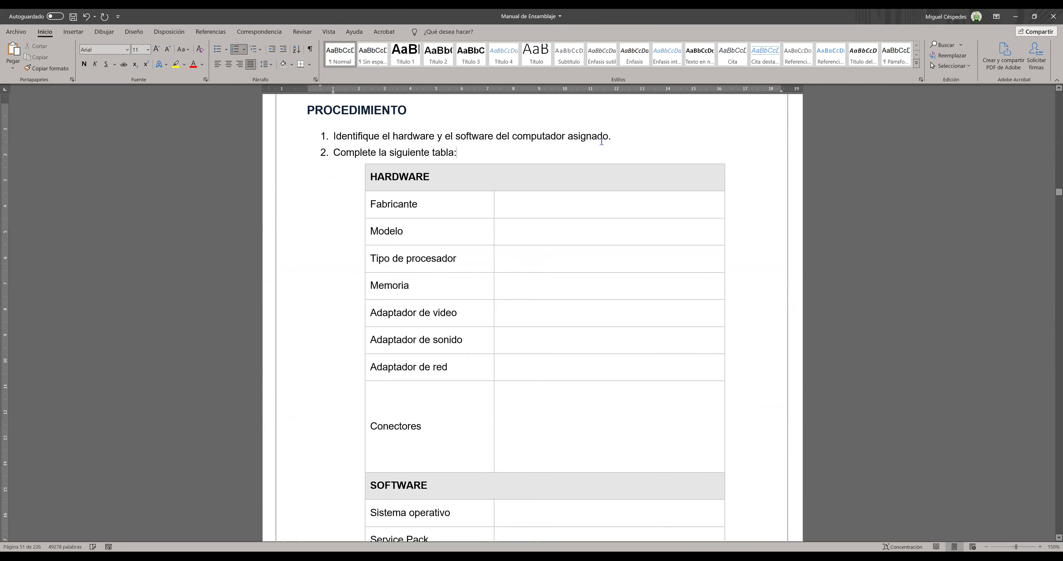
pyautogui.click(628, 139)
pyautogui.click(73, 16)
# Step: Examine the centered HARDWARE and SOFTWARE table down to its Aplicaciones row
pyautogui.scroll(-1, 531, 371)
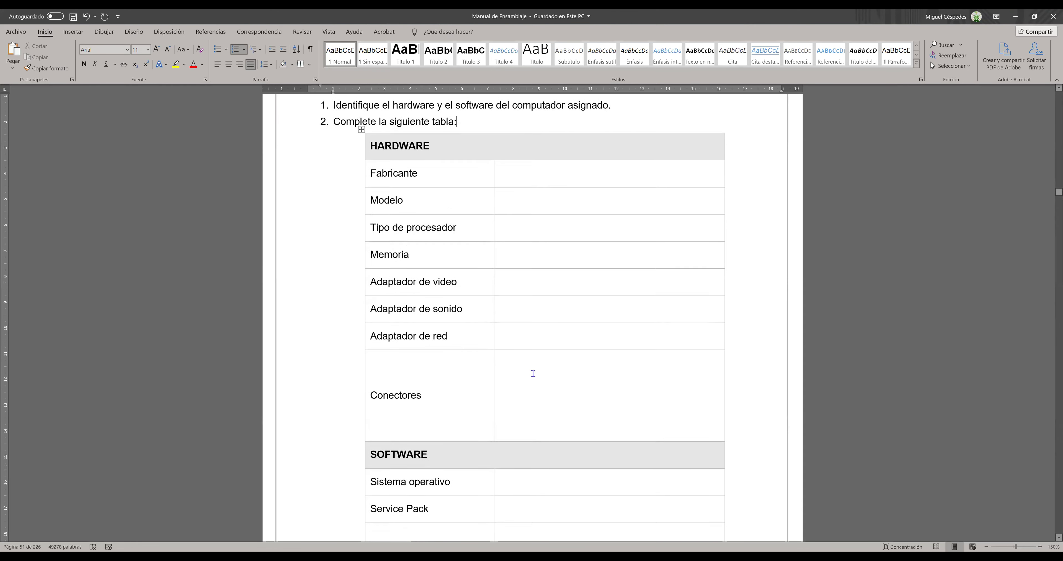
pyautogui.scroll(-1, 532, 363)
pyautogui.scroll(-1, 532, 361)
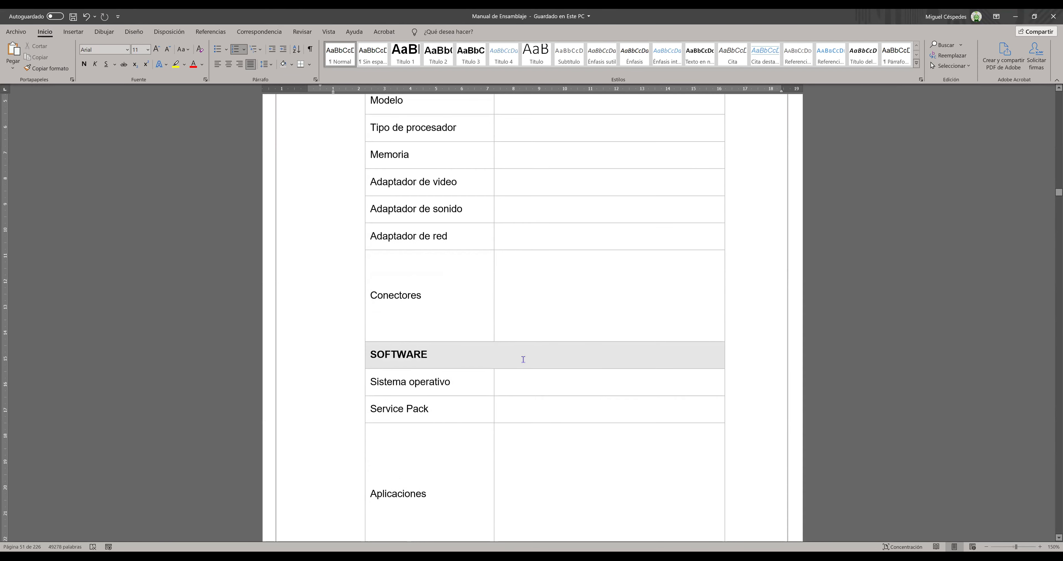
pyautogui.scroll(-1, 557, 374)
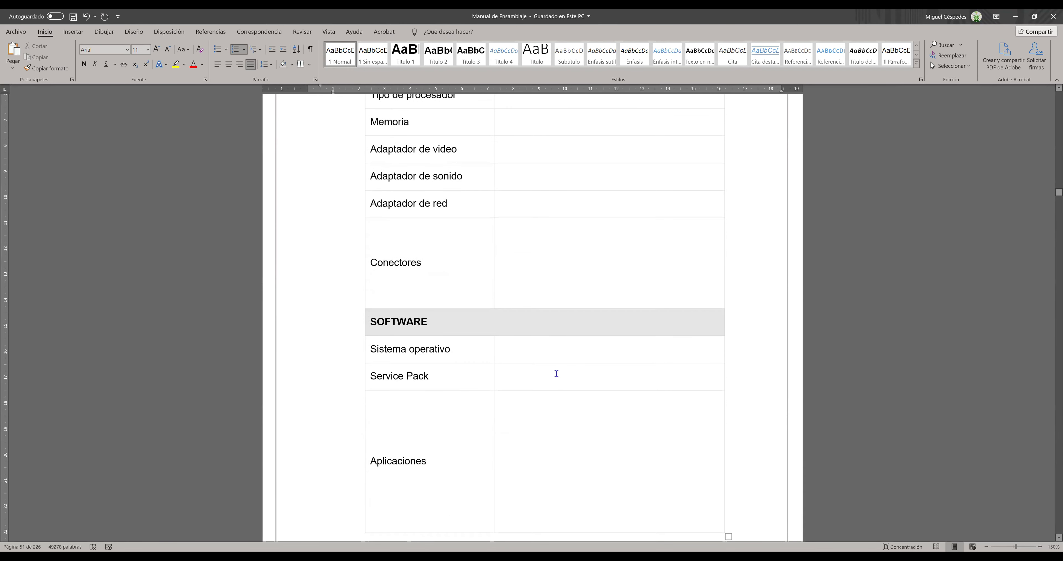
pyautogui.click(581, 374)
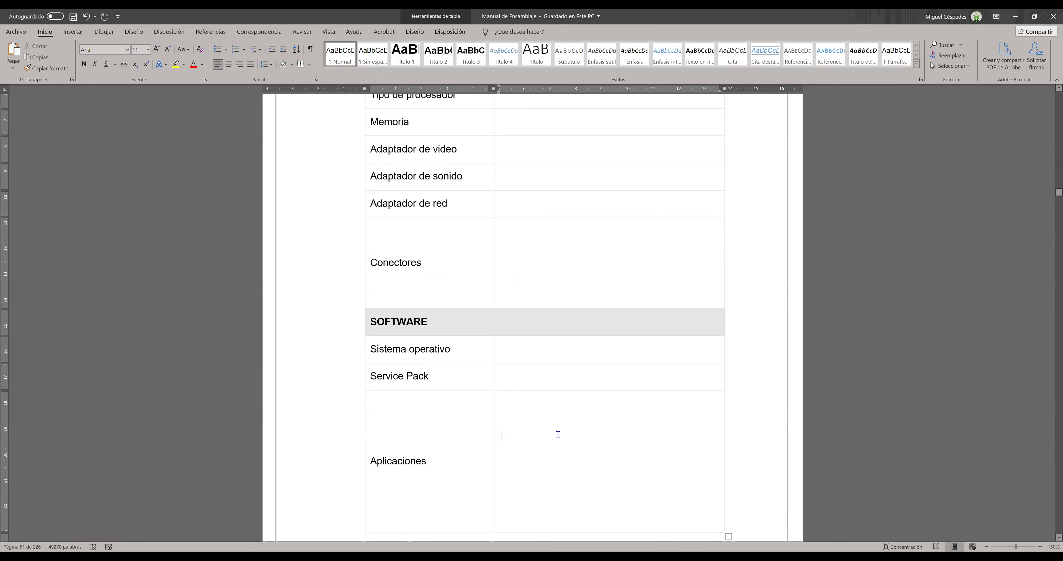
# Step: Remove trailing spaces after the Tabla 2.8 caption about ATX power supply connector voltages, and save the document
pyautogui.scroll(6, 558, 429)
pyautogui.scroll(15, 554, 421)
pyautogui.scroll(4, 535, 420)
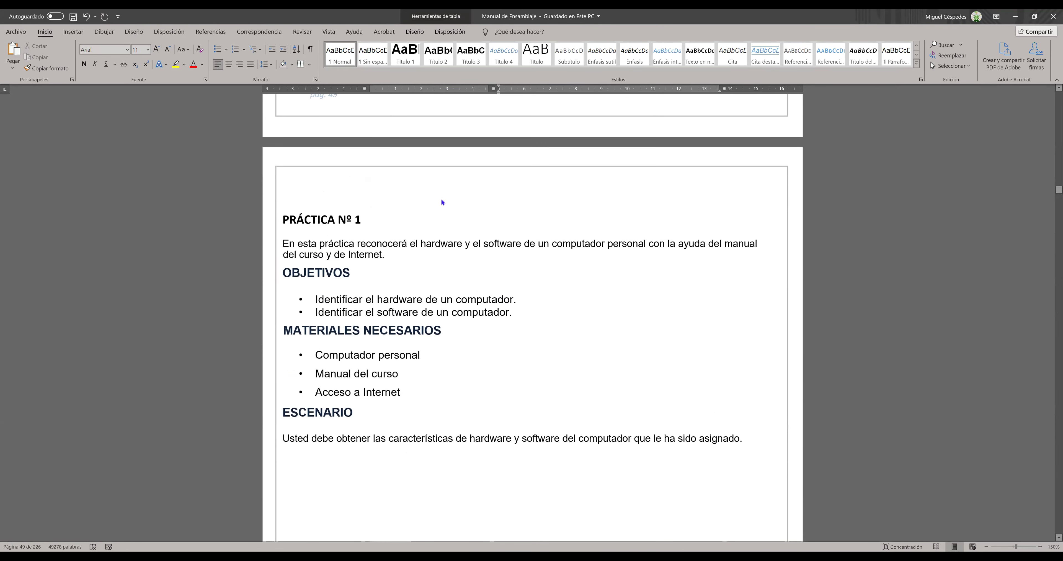
pyautogui.click(453, 204)
pyautogui.scroll(13, 480, 260)
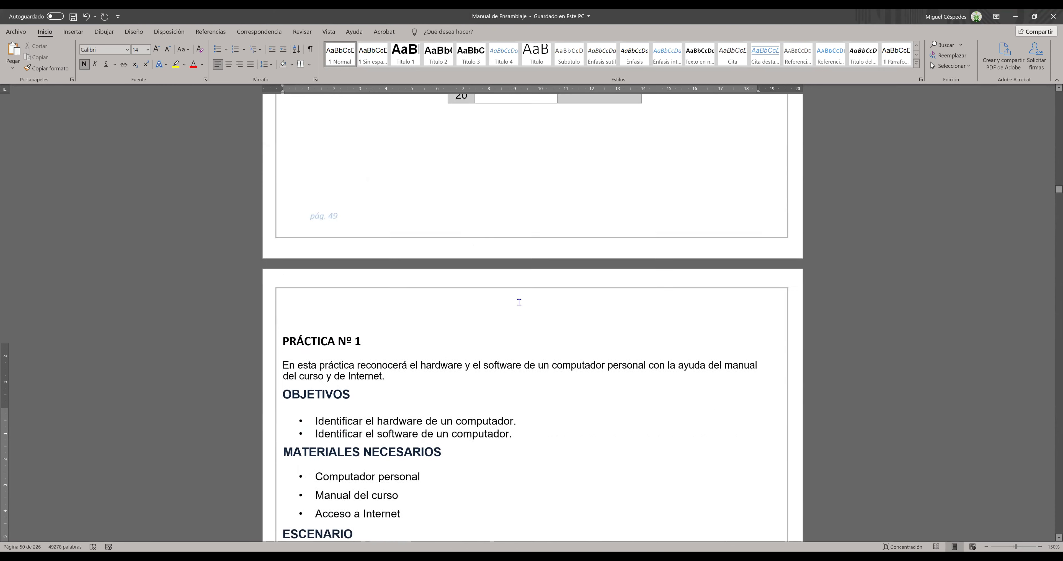
pyautogui.scroll(3, 526, 305)
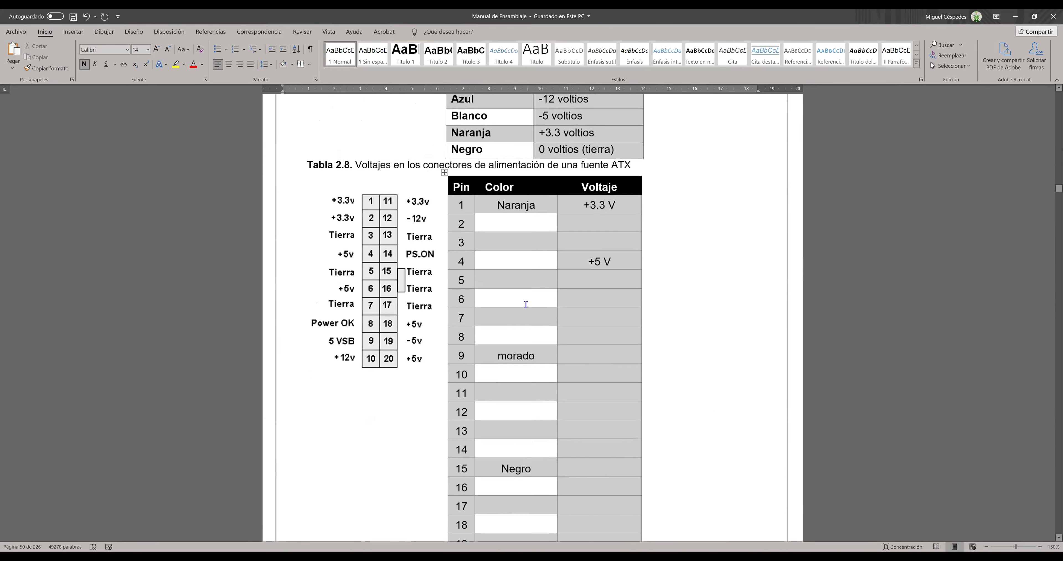
pyautogui.scroll(-1, 525, 305)
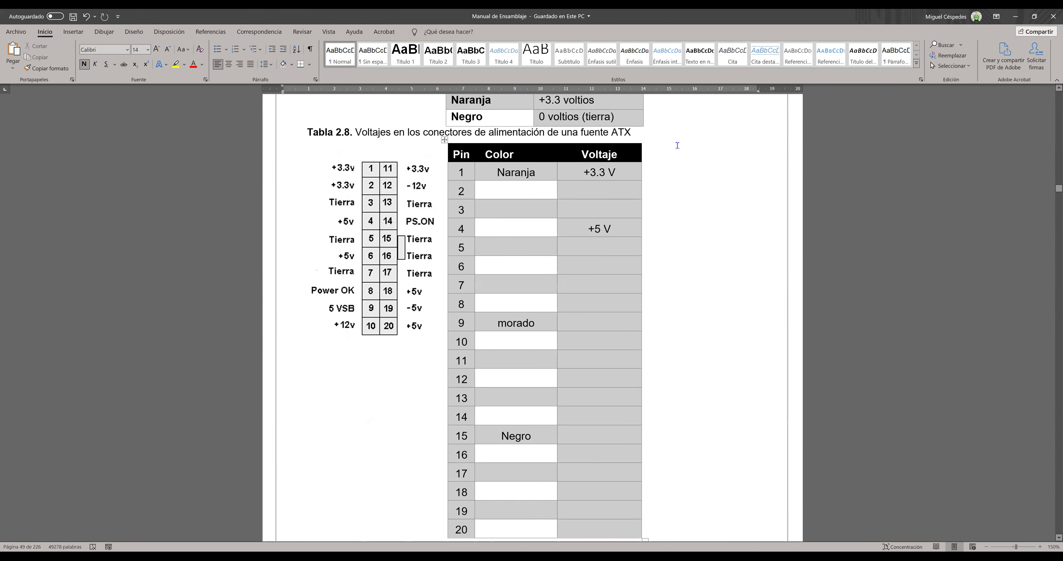
pyautogui.click(672, 132)
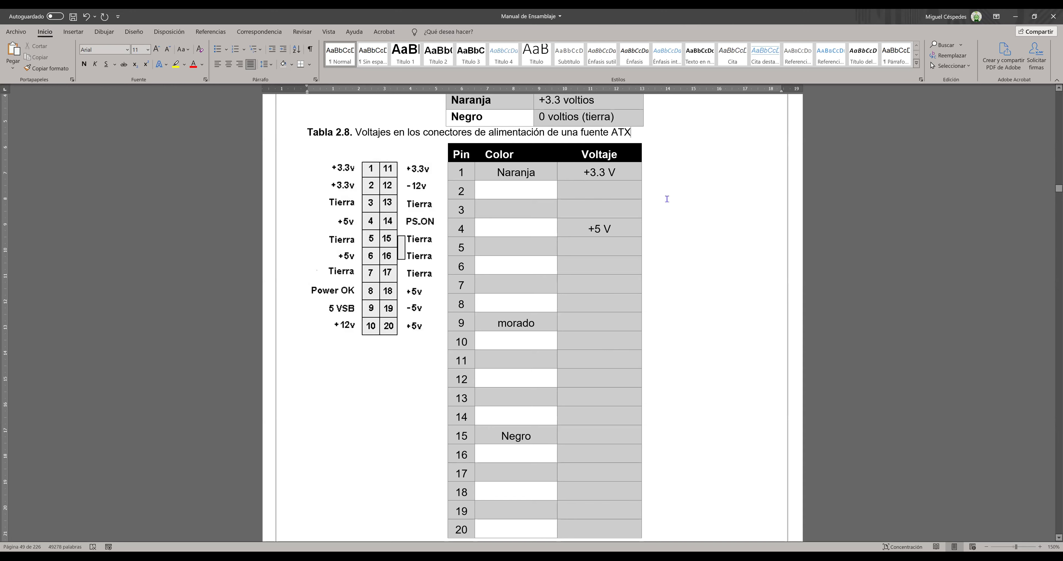
pyautogui.click(76, 19)
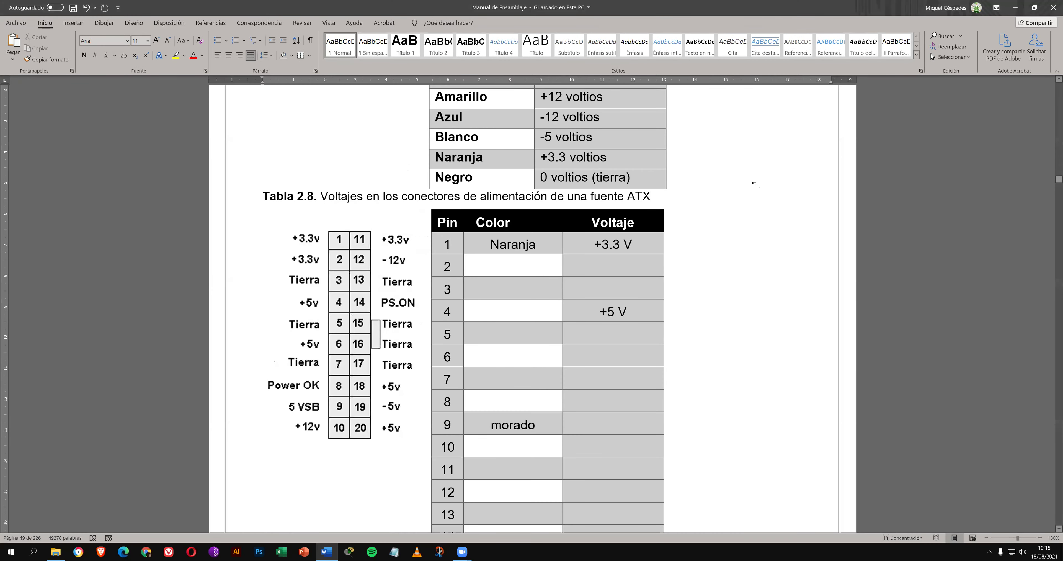
# Step: Review the pages from the Tabla 2.8 caption through PRÁCTICA Nº 1 to the PROCEDIMIENTO instructions and their table
pyautogui.scroll(3, 759, 194)
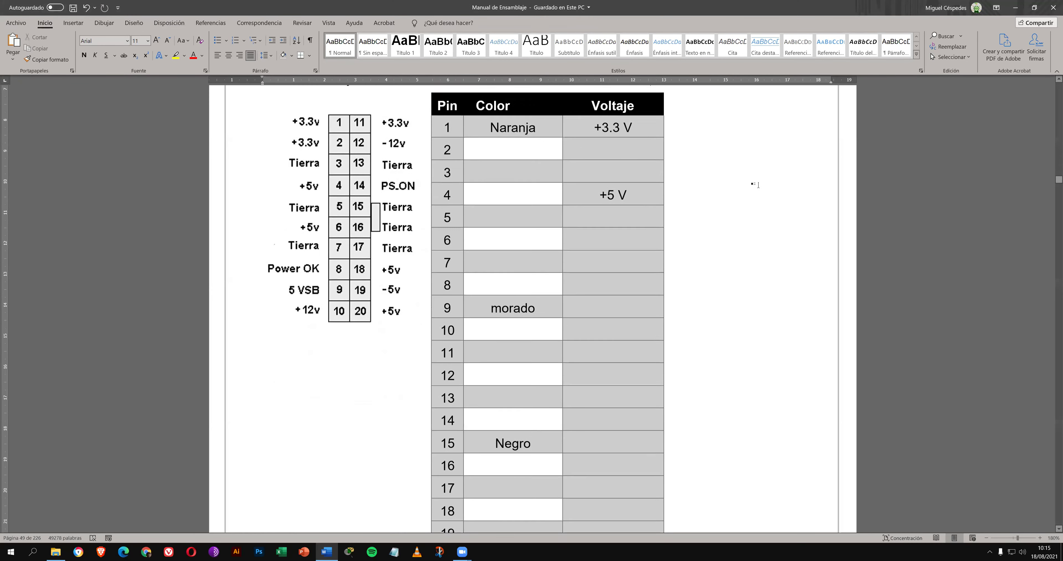
pyautogui.scroll(-10, 755, 185)
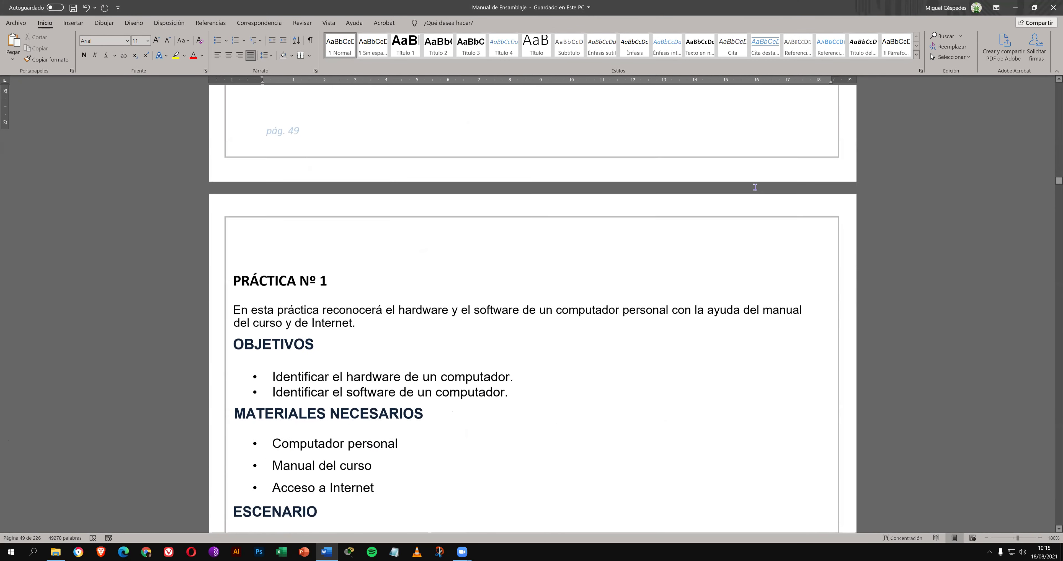
pyautogui.scroll(-3, 755, 187)
pyautogui.scroll(-12, 755, 188)
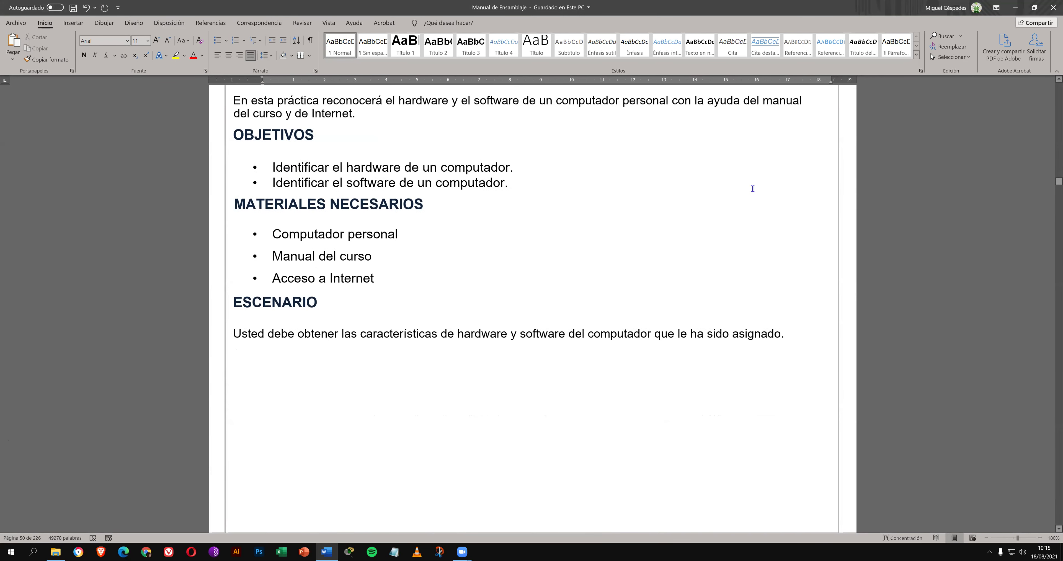
pyautogui.scroll(-12, 751, 189)
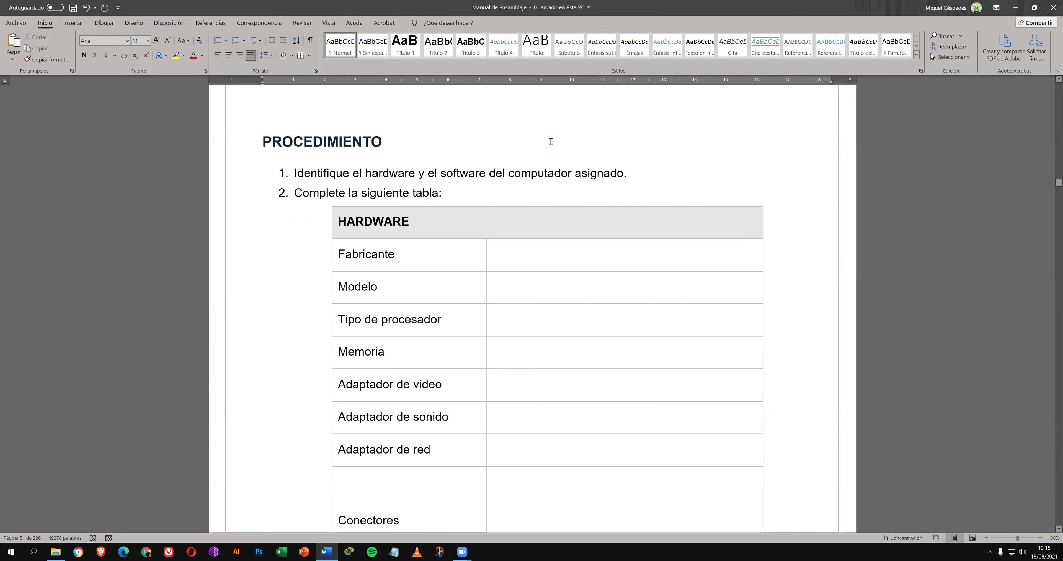
pyautogui.scroll(-3, 551, 140)
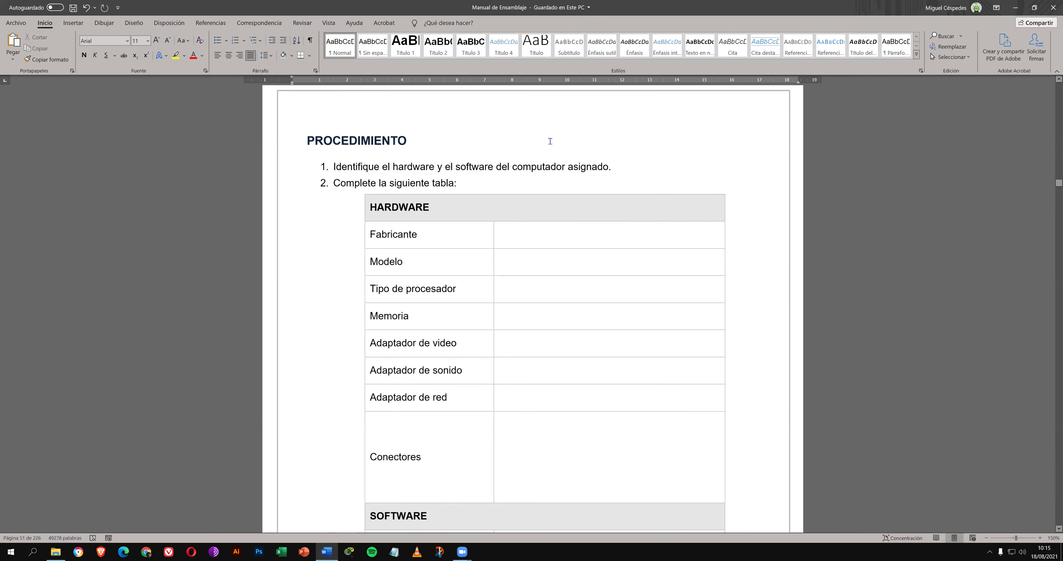
pyautogui.click(551, 141)
pyautogui.scroll(-1, 550, 141)
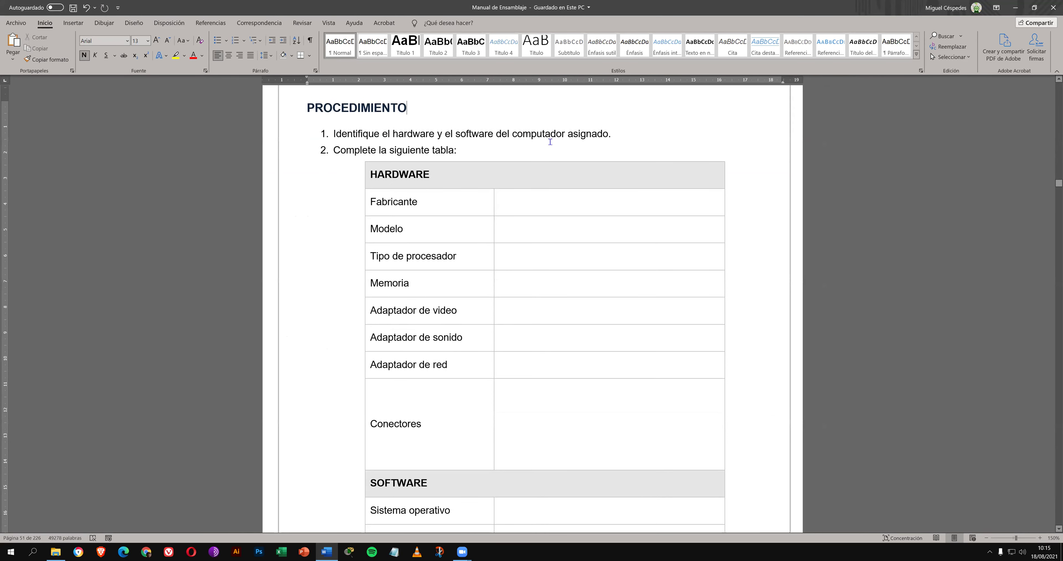
pyautogui.scroll(-1, 550, 141)
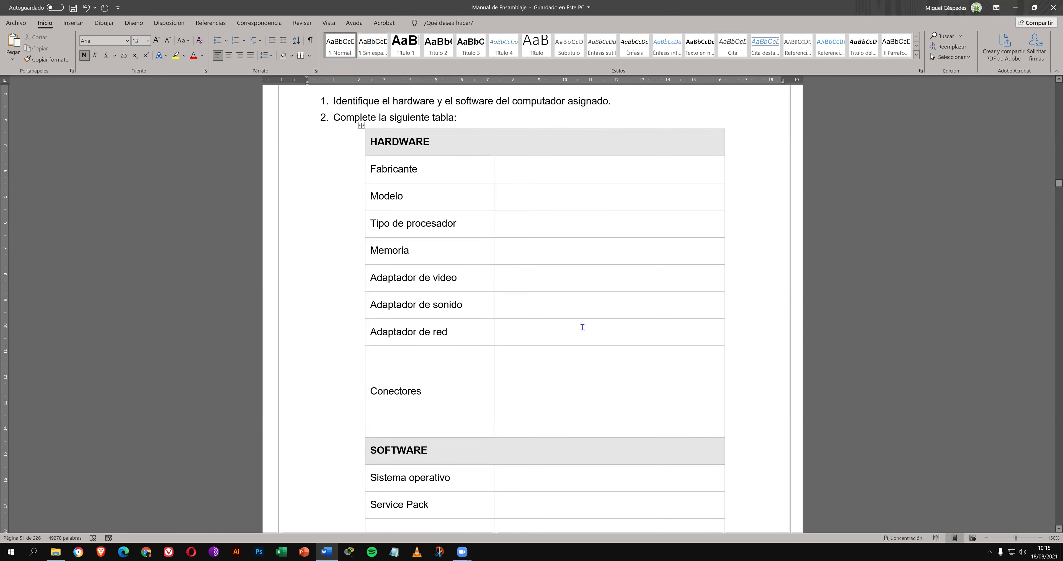
pyautogui.scroll(1, 583, 327)
pyautogui.click(439, 109)
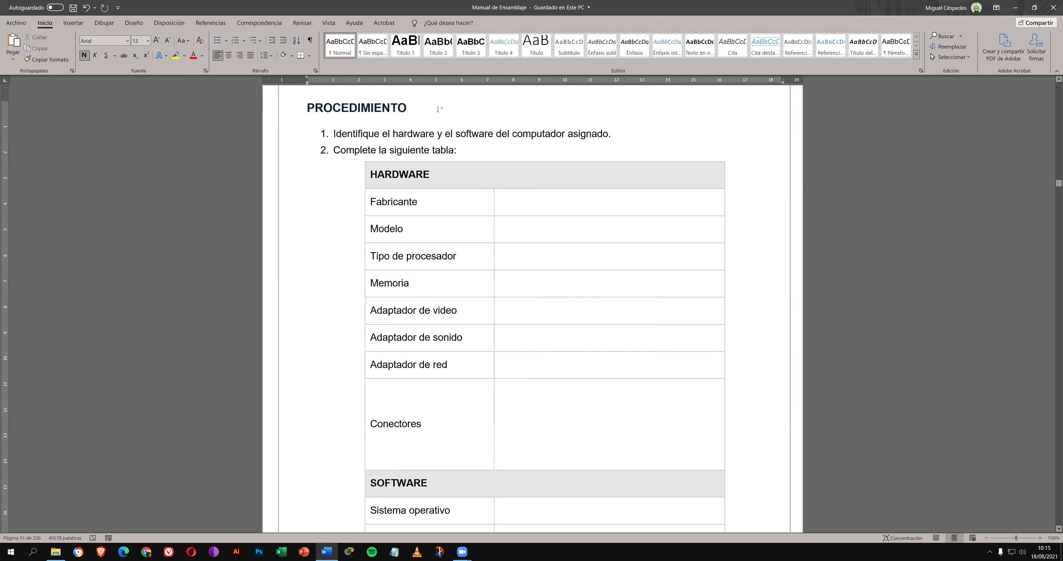
# Step: Open the Windows Run dialog, move it beside the document page and check its list of previous commands
pyautogui.press('super+r')
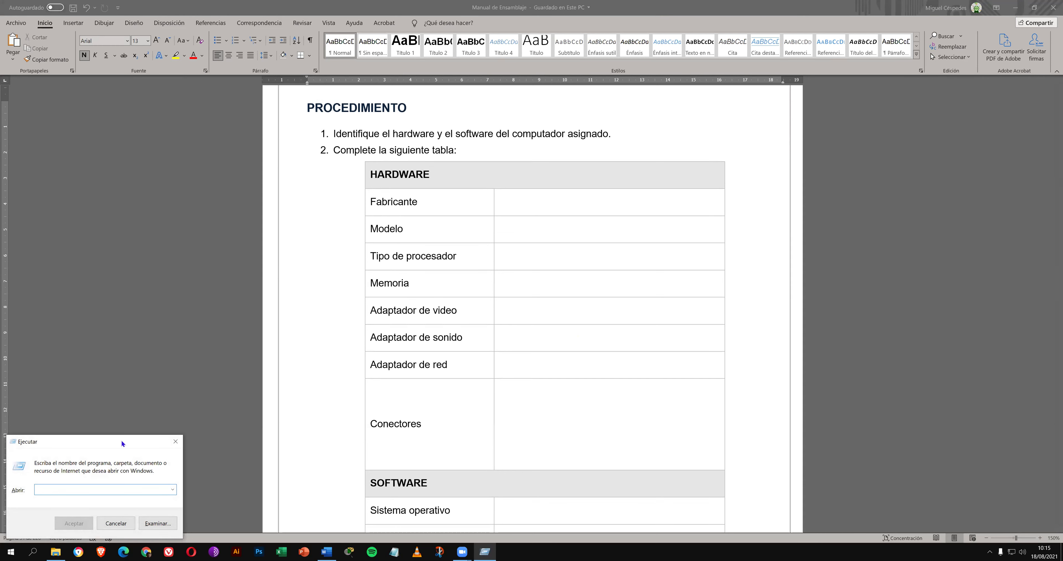
pyautogui.moveTo(121, 439); pyautogui.dragTo(191, 163)
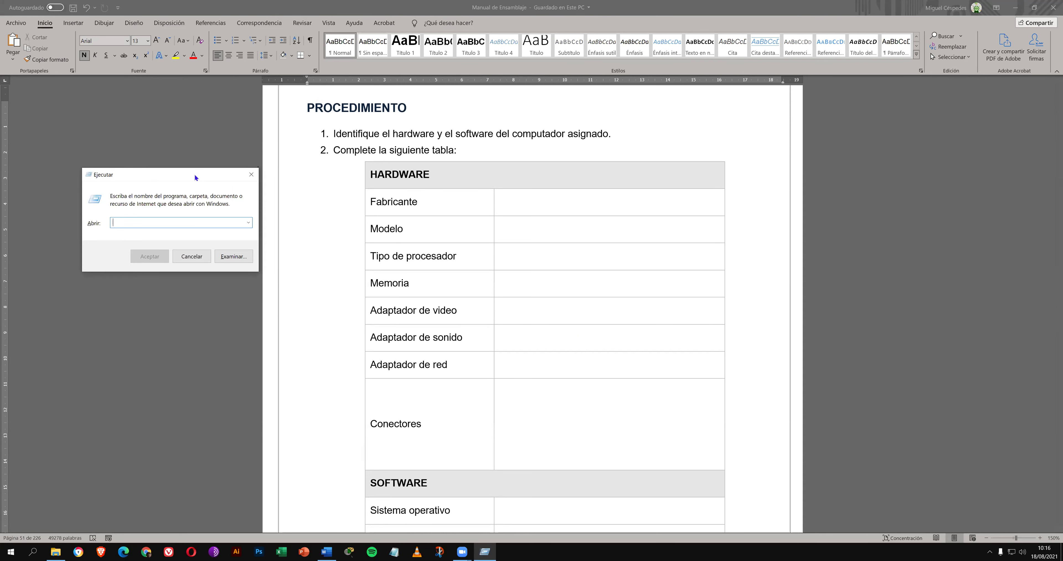
pyautogui.click(242, 214)
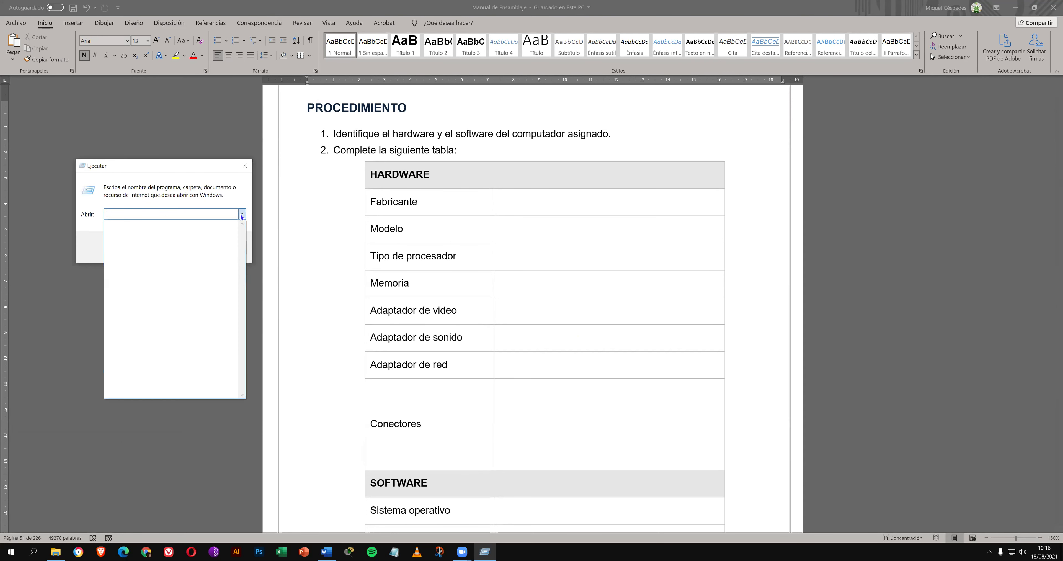
pyautogui.click(241, 214)
pyautogui.click(240, 214)
pyautogui.click(239, 214)
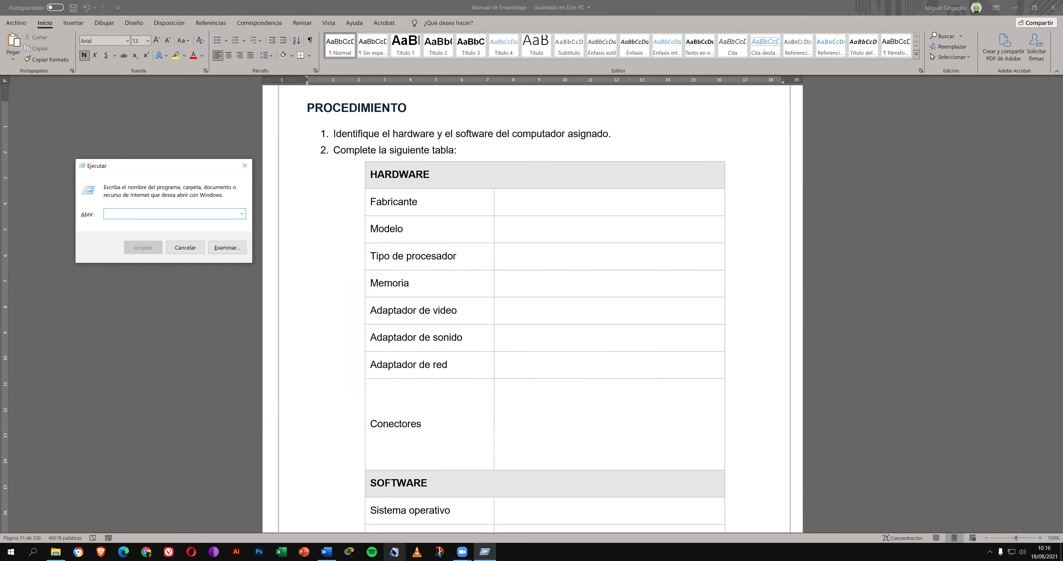
# Step: Open a blank Notepad note and set its font size to 36
pyautogui.click(394, 552)
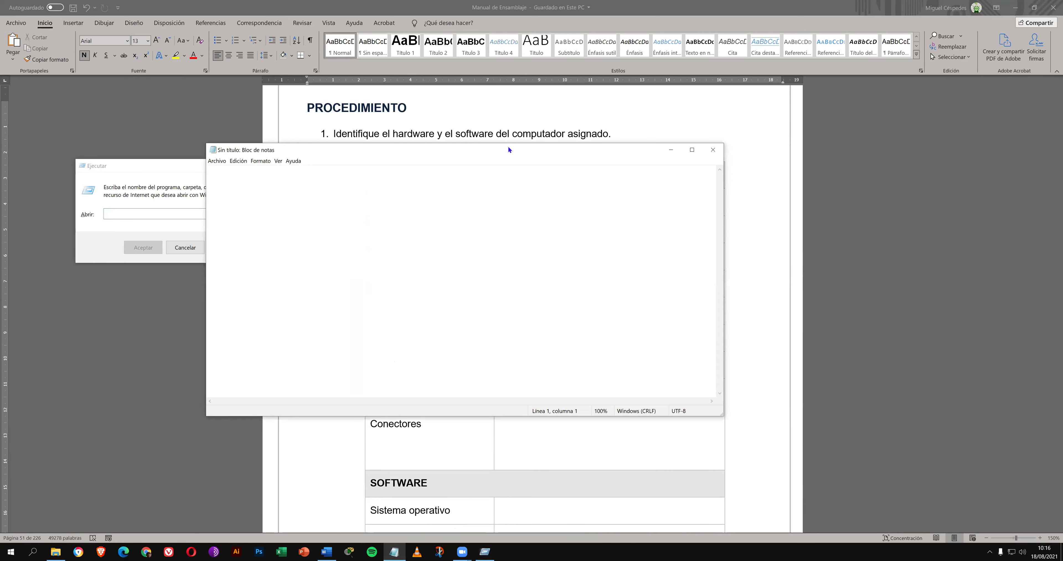
pyautogui.click(407, 209)
pyautogui.click(452, 225)
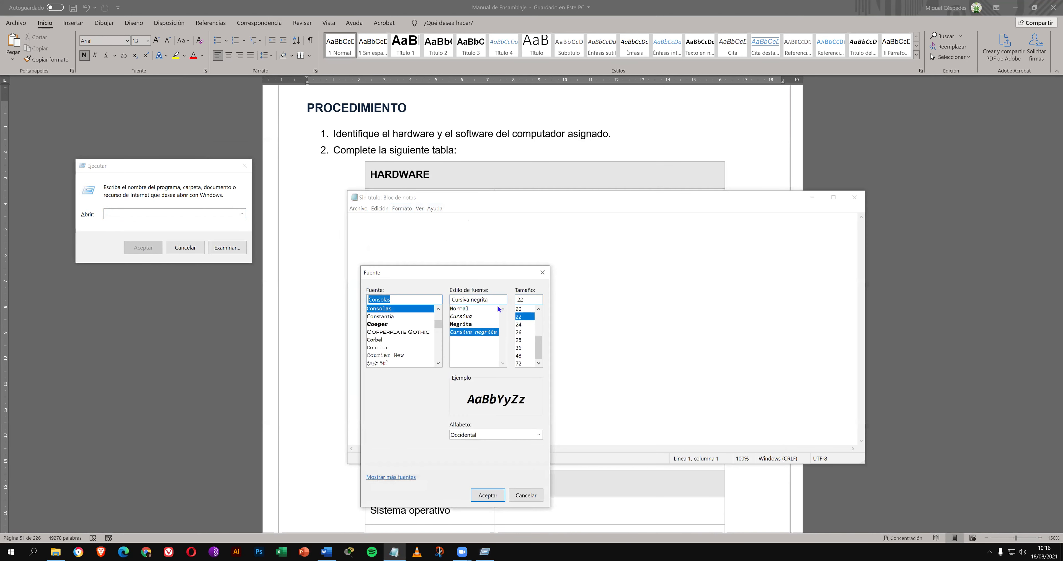
pyautogui.click(521, 348)
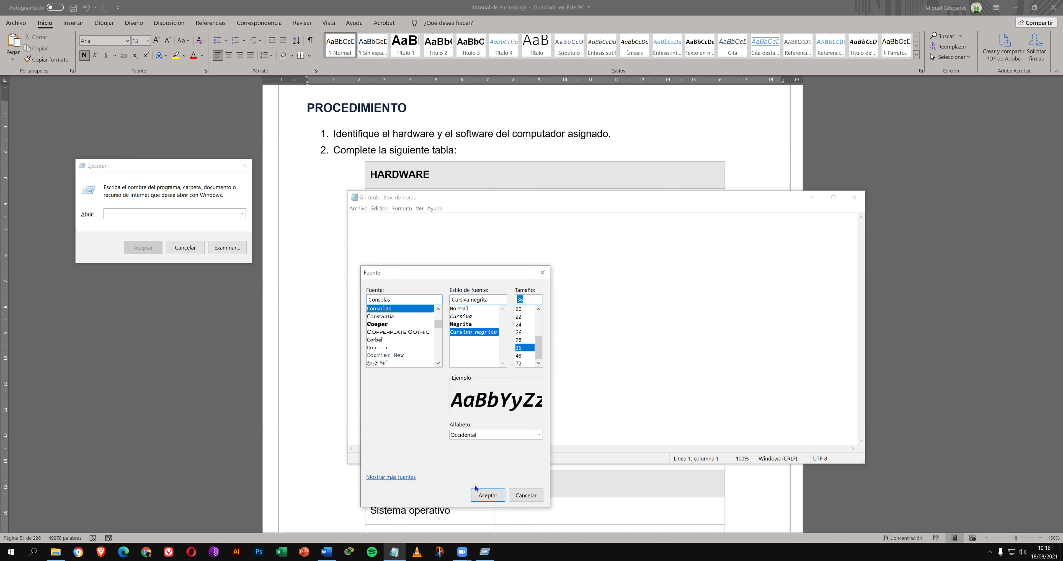
pyautogui.click(481, 497)
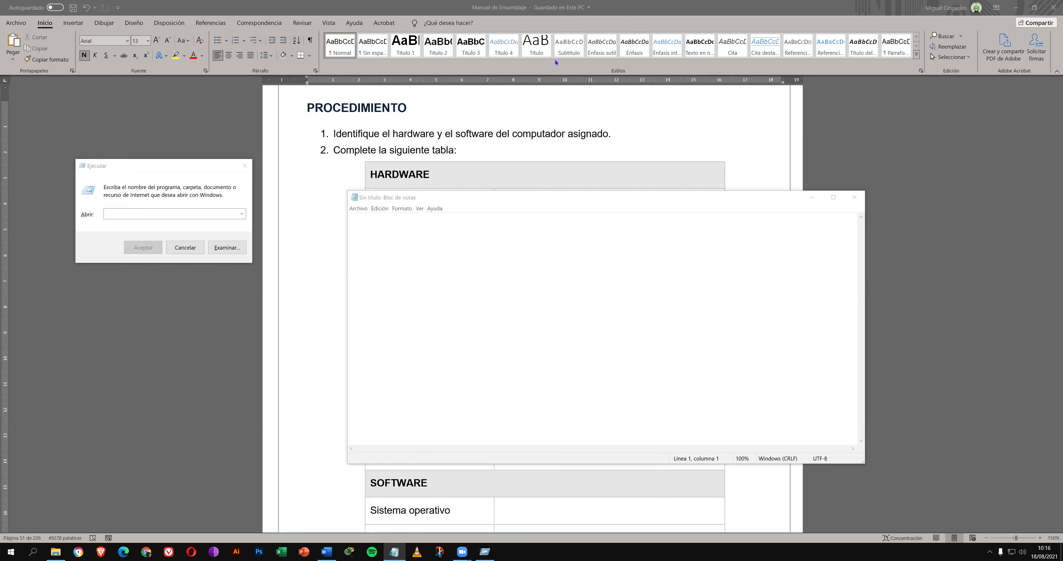
# Step: Write the command name MSCONFIG on the first line of the note
pyautogui.click(488, 241)
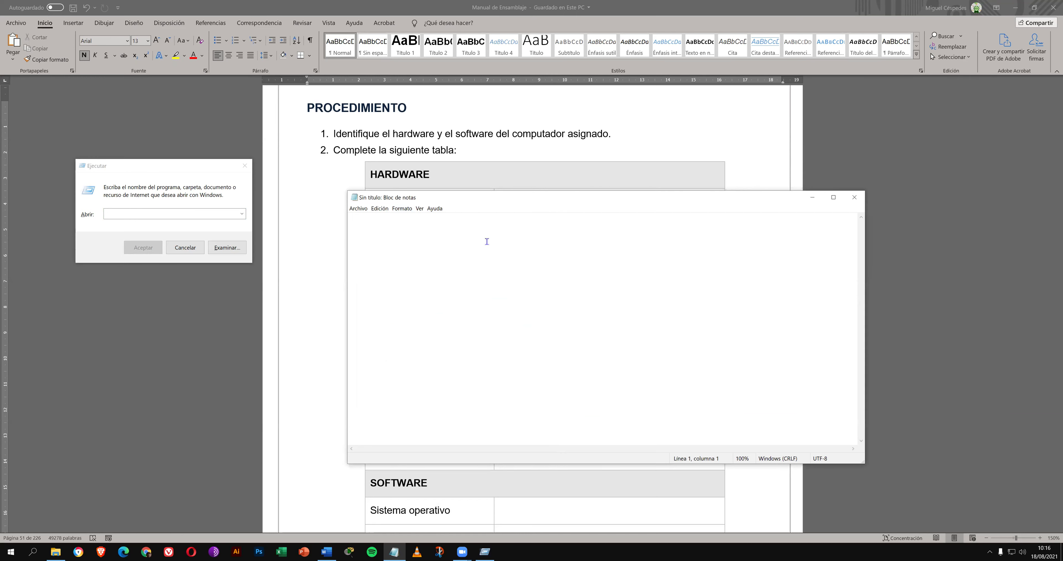
pyautogui.write('MSC')
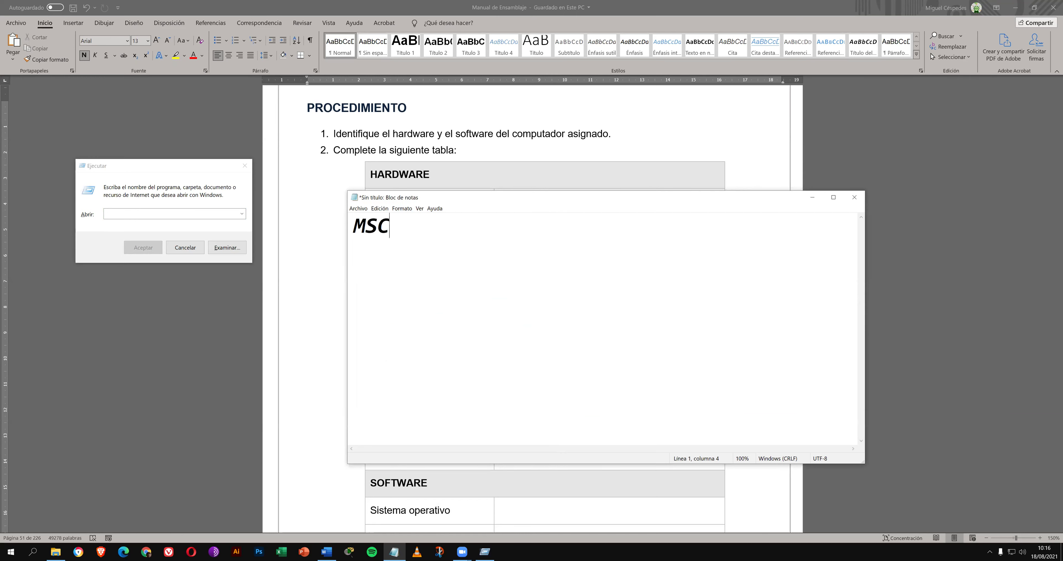
pyautogui.write('ONFIG')
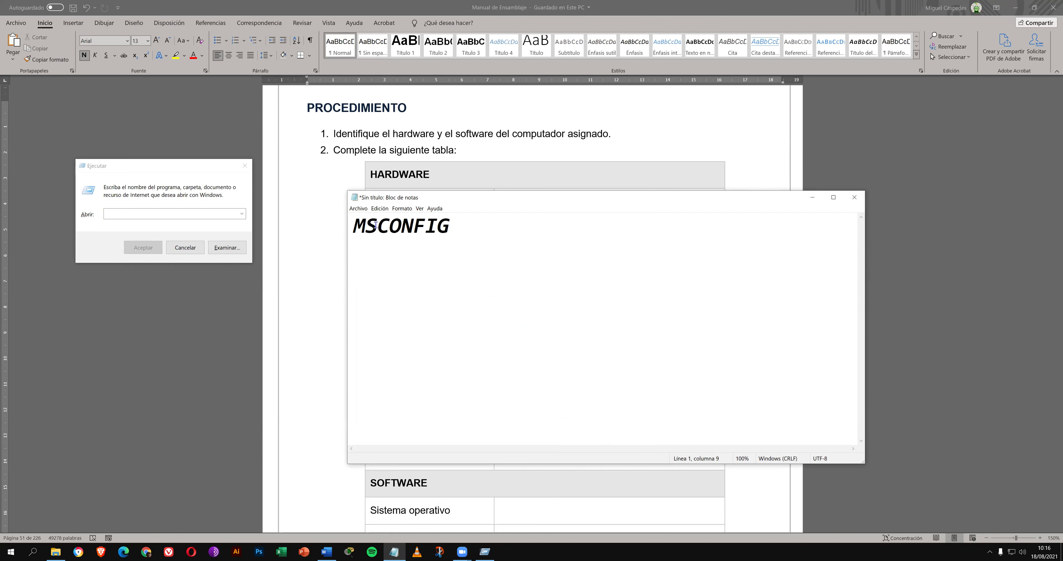
pyautogui.moveTo(378, 226); pyautogui.dragTo(356, 225)
pyautogui.click(492, 237)
# Step: Launch the System Configuration utility by running MSCONFIG from the Run dialog
pyautogui.click(205, 212)
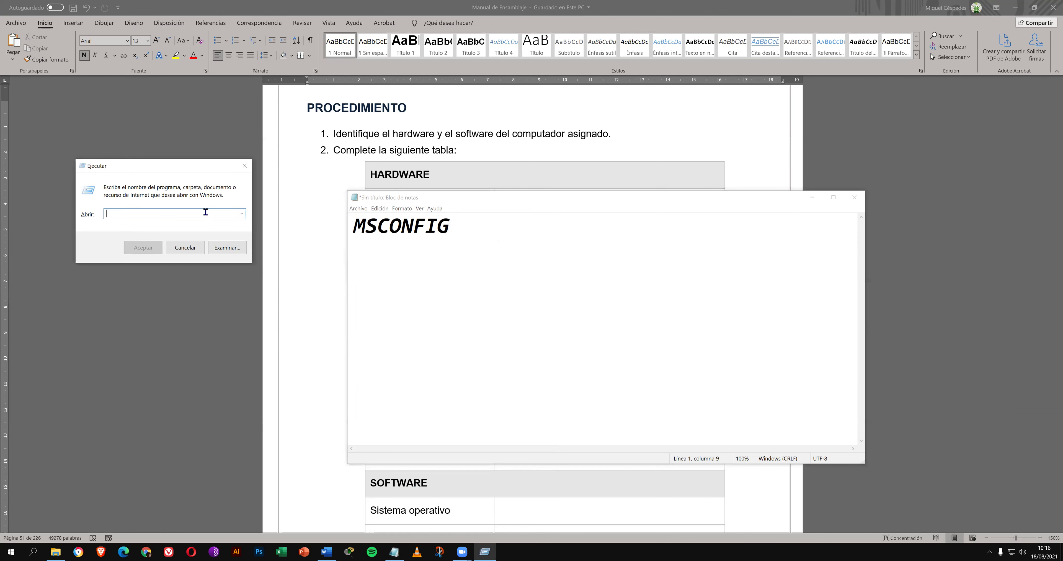
pyautogui.write('MSCONFIG')
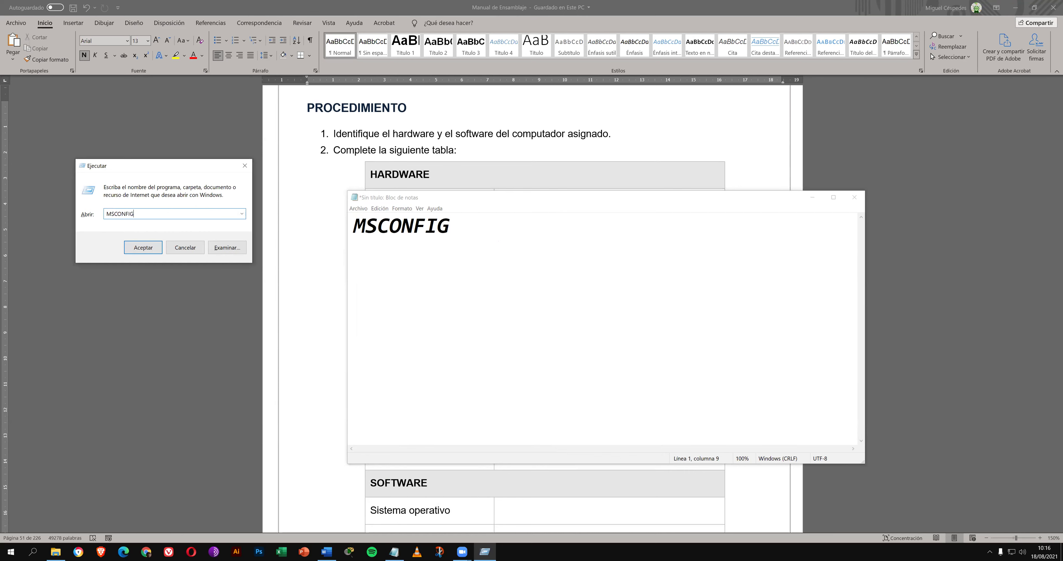
pyautogui.press('Return')
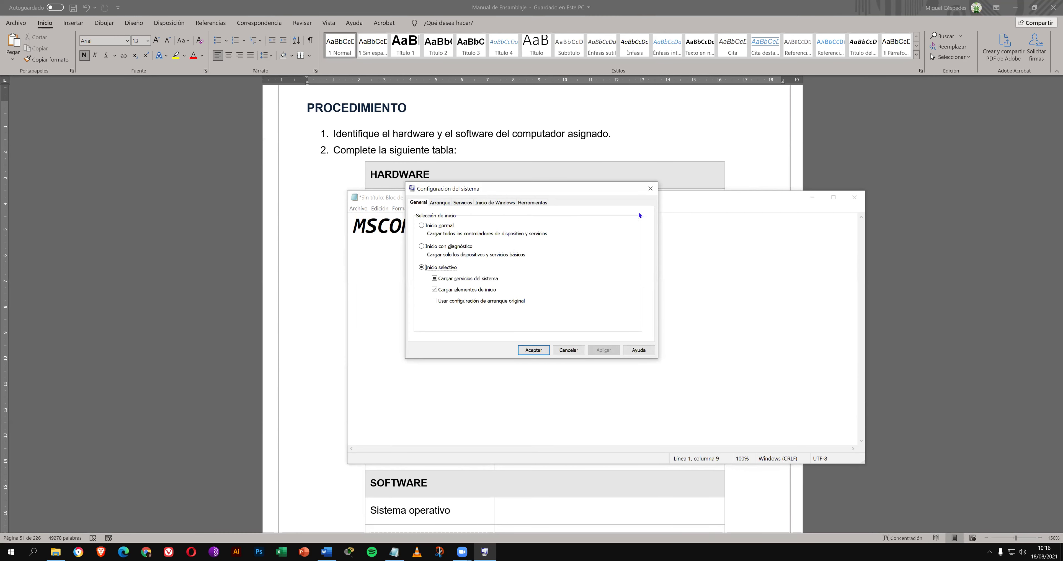
# Step: Narrow the note and arrange it and the System Configuration window side by side without overlap
pyautogui.click(679, 201)
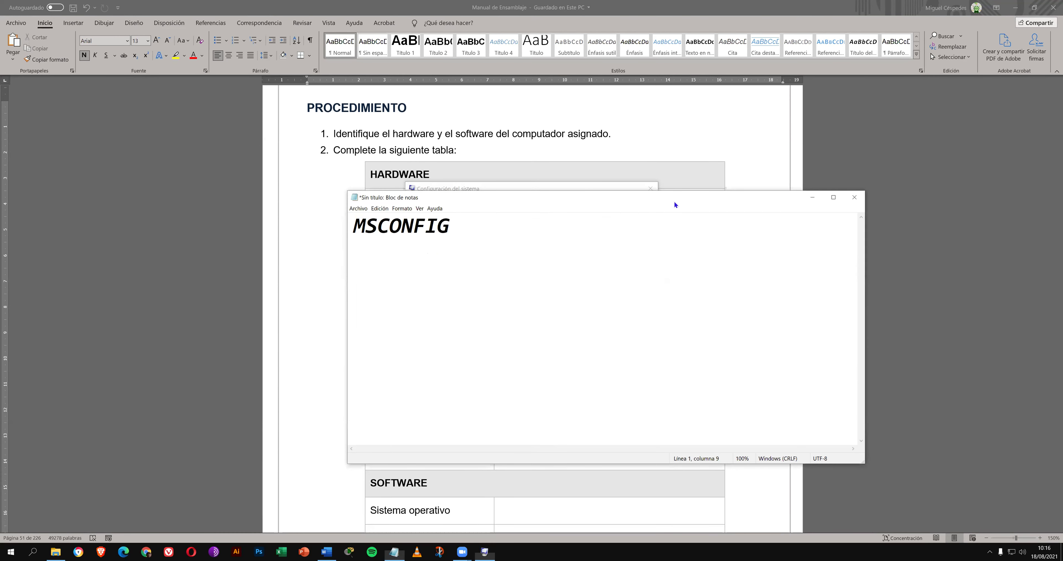
pyautogui.moveTo(674, 201); pyautogui.dragTo(365, 138)
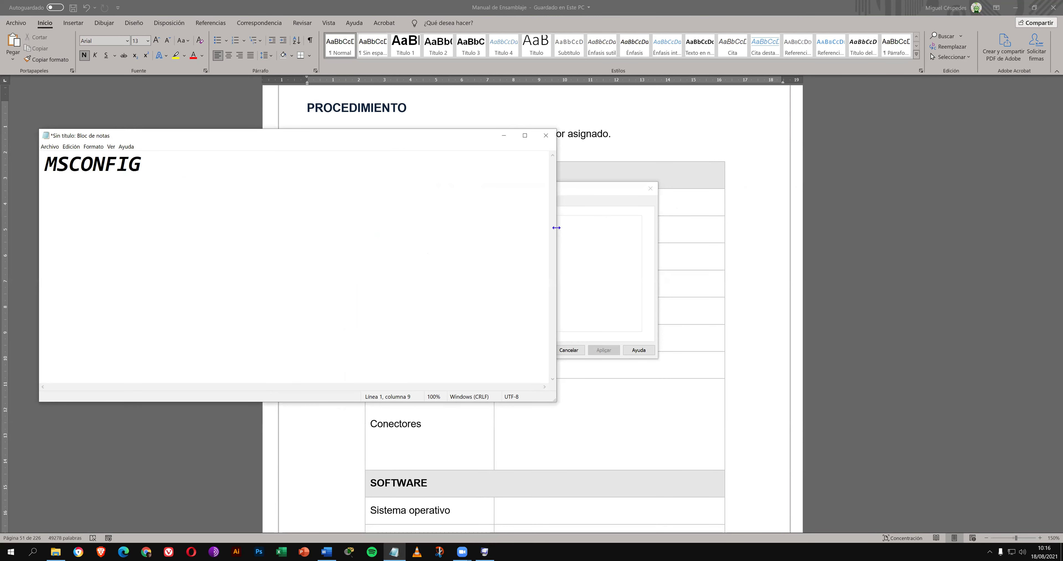
pyautogui.moveTo(252, 214); pyautogui.dragTo(253, 214)
pyautogui.moveTo(471, 188); pyautogui.dragTo(544, 167)
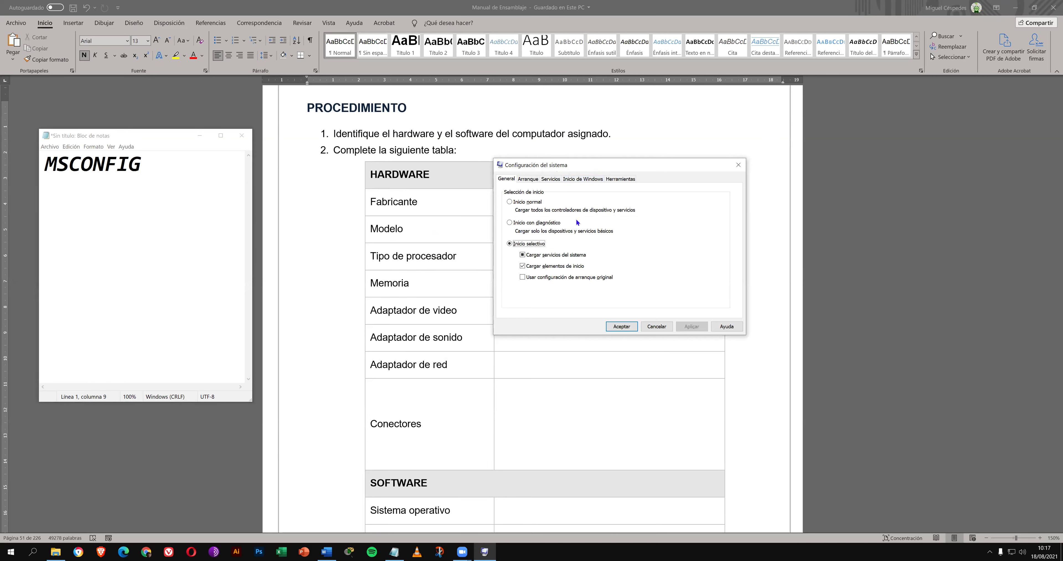
# Step: Choose Inicio normal as the startup selection and review the boot, services, Windows startup and tools settings, widening the tool name column
pyautogui.click(536, 201)
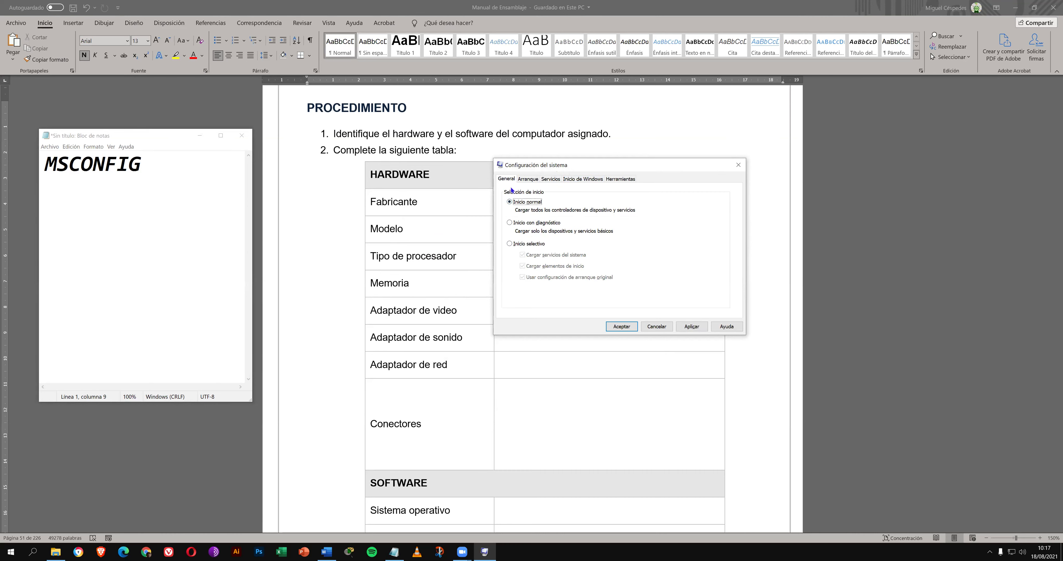
pyautogui.click(531, 180)
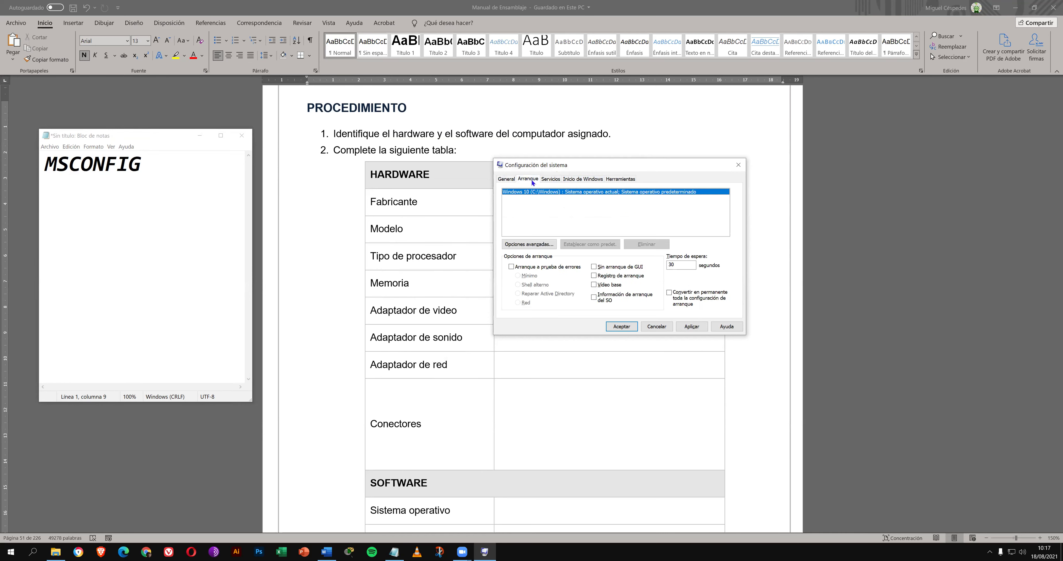
pyautogui.click(551, 179)
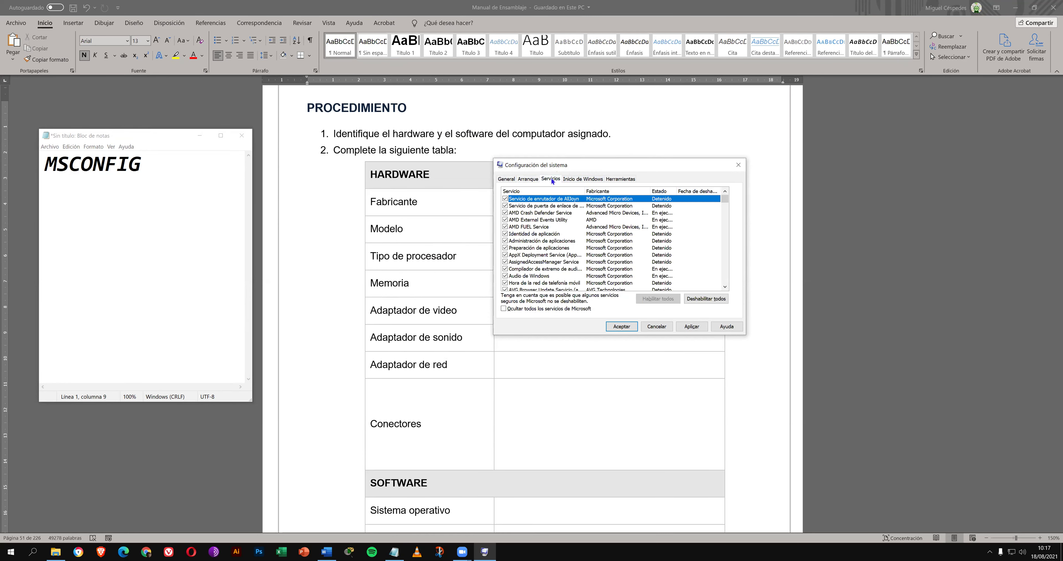
pyautogui.click(572, 179)
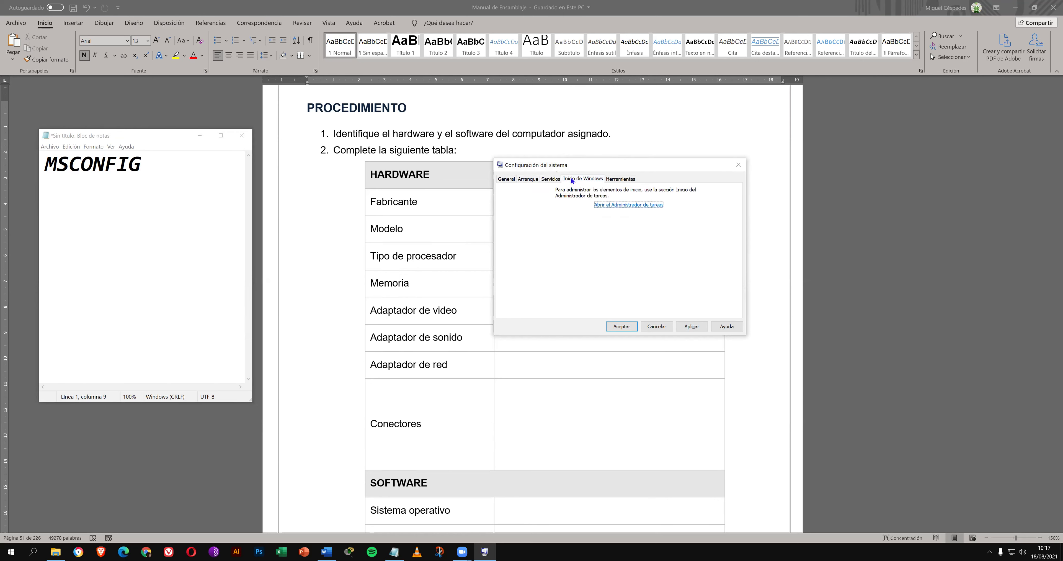
pyautogui.click(616, 180)
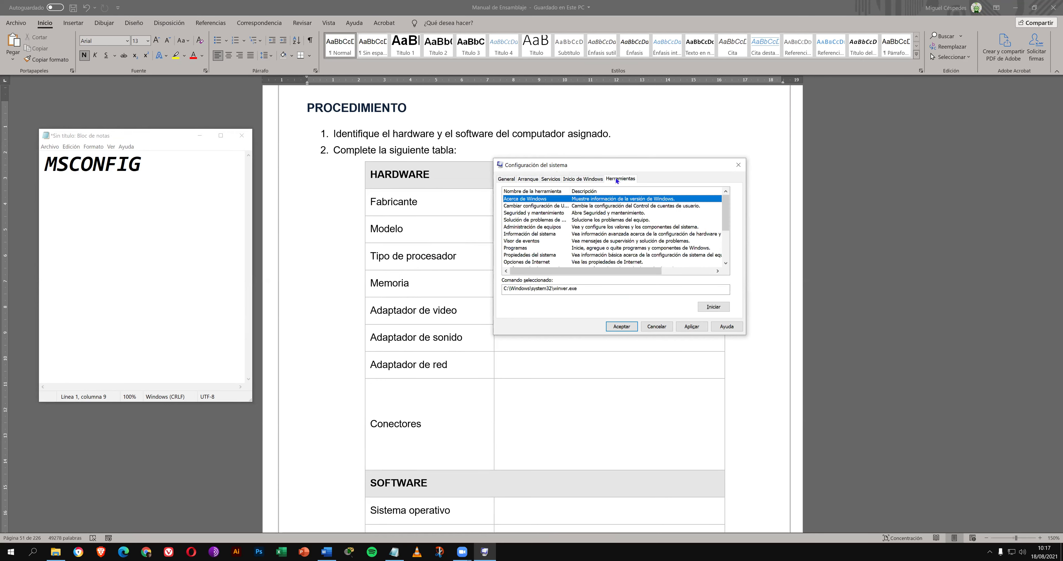
pyautogui.doubleClick(571, 190)
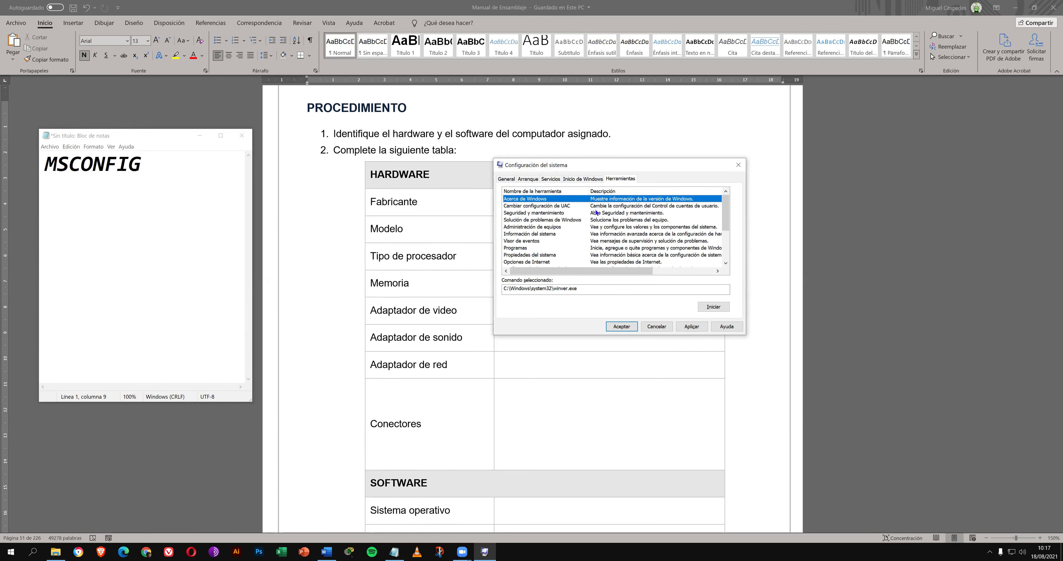
# Step: Review the System Configuration sections again, from general startup and boot options to services and Windows startup
pyautogui.click(574, 179)
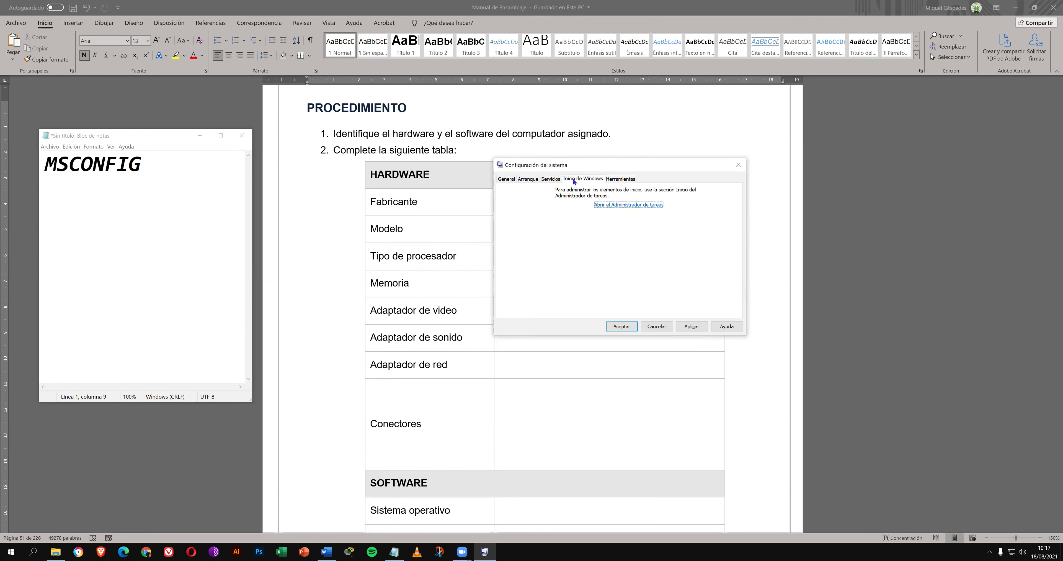
pyautogui.click(557, 181)
pyautogui.click(532, 179)
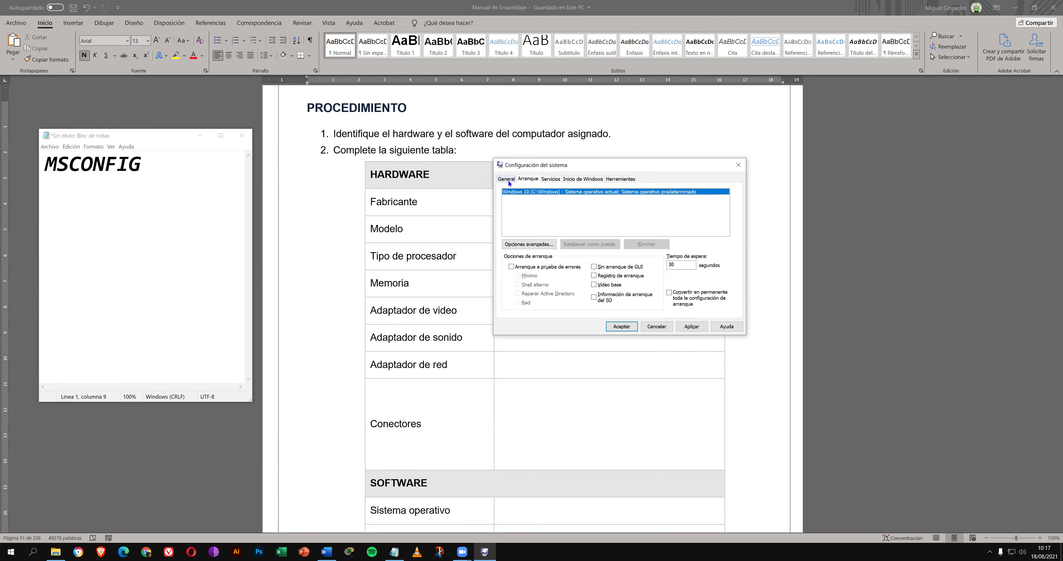
pyautogui.click(507, 179)
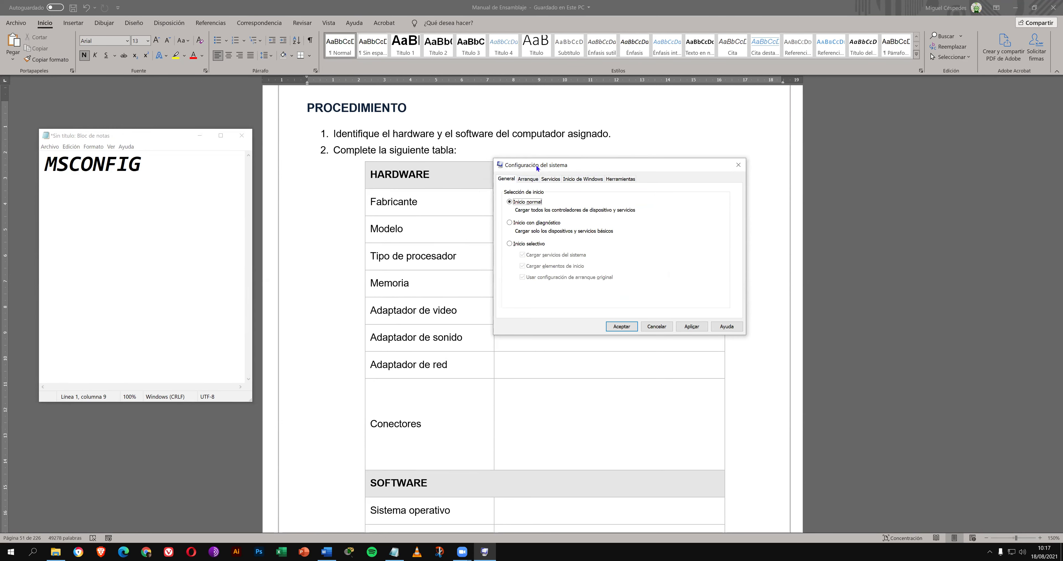
pyautogui.moveTo(537, 166); pyautogui.dragTo(541, 167)
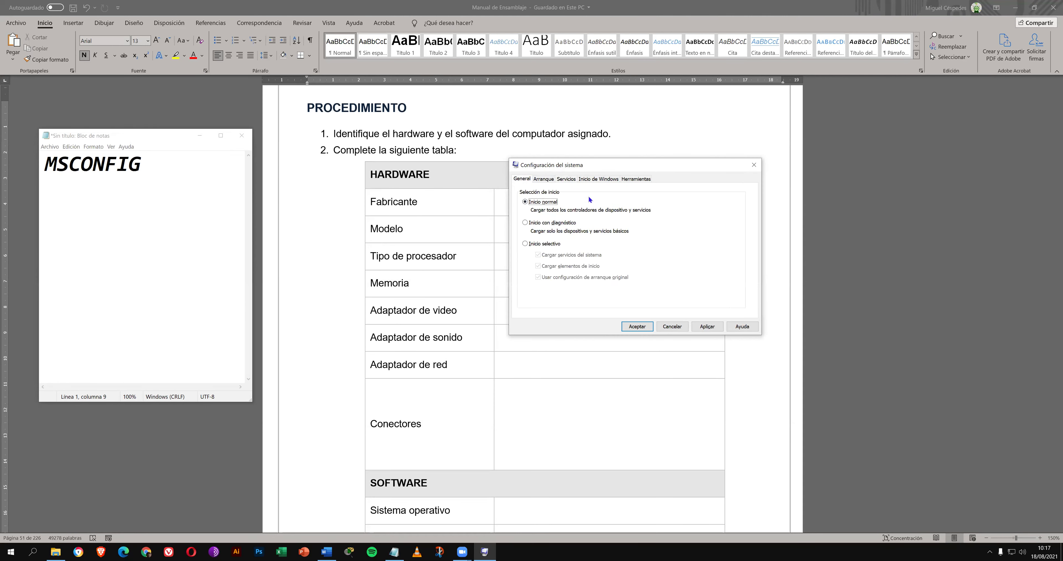
pyautogui.click(546, 181)
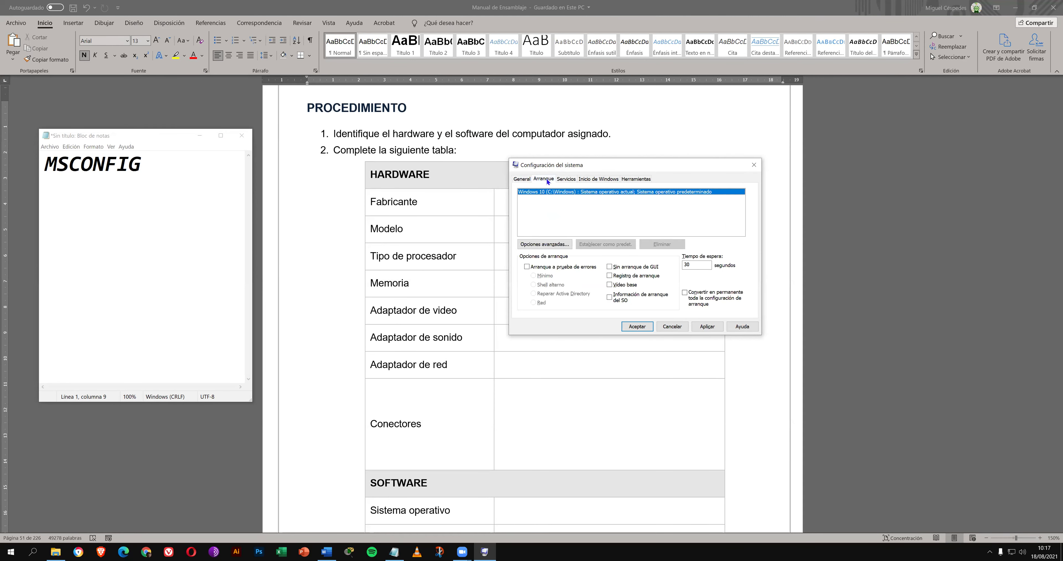
pyautogui.click(572, 181)
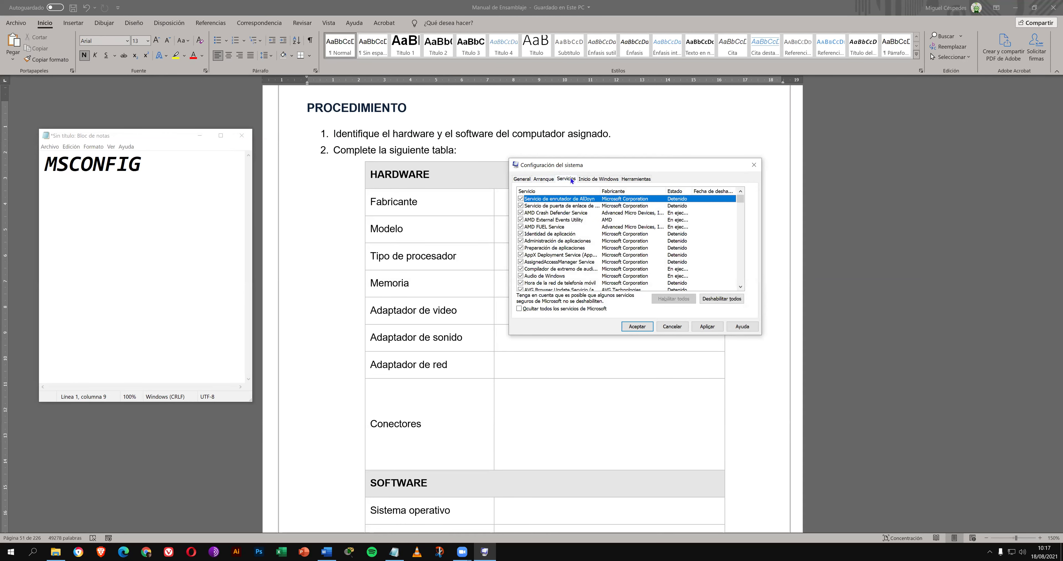
pyautogui.click(592, 180)
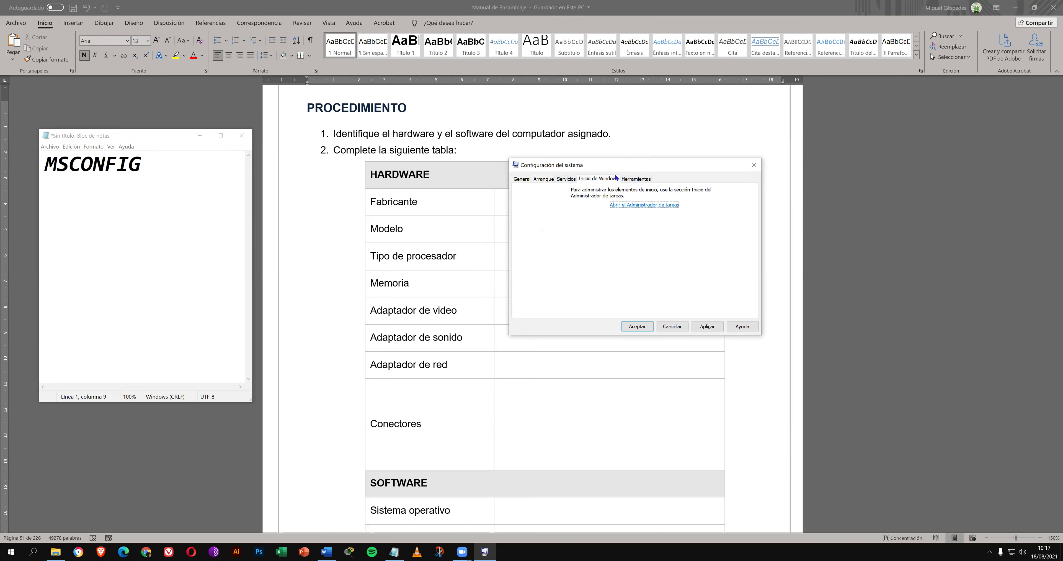
pyautogui.moveTo(588, 171)
pyautogui.mouseDown()
pyautogui.moveTo(591, 180)
pyautogui.moveTo(574, 174)
pyautogui.mouseUp()
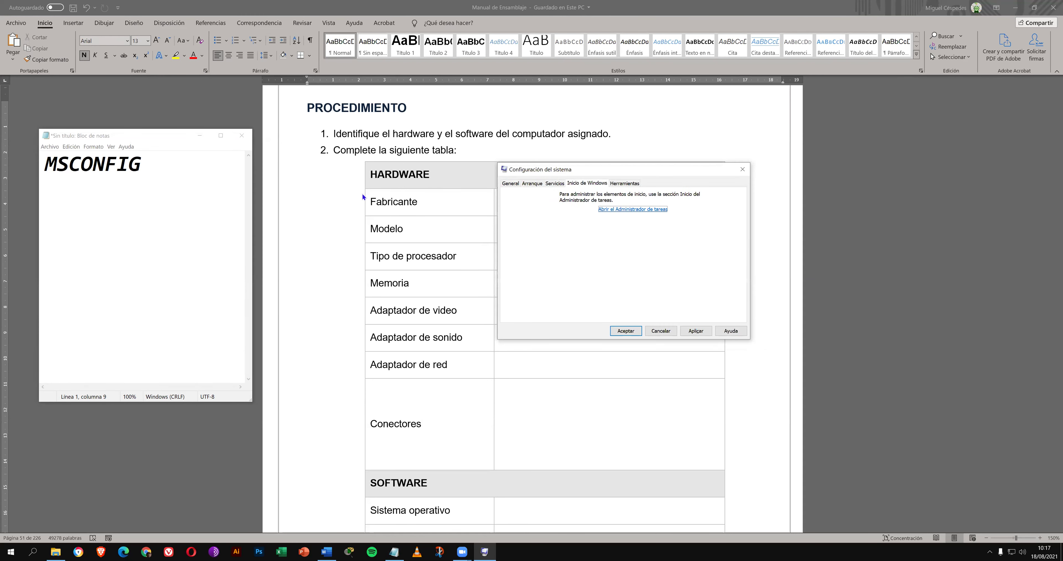
# Step: Open Task Manager from the Windows startup settings and show its detailed process list beside the note, after trying the compact view
pyautogui.click(632, 210)
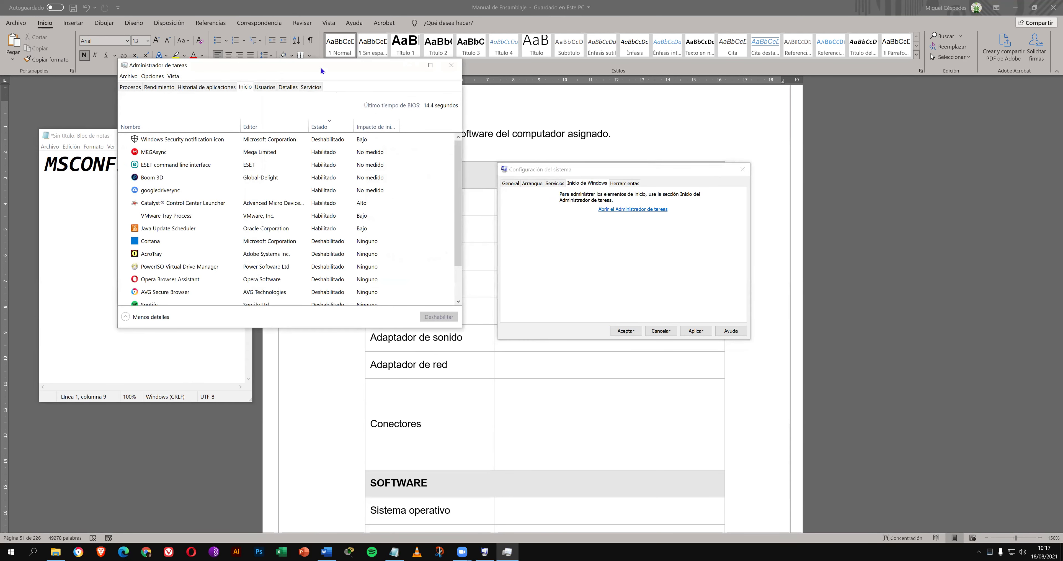
pyautogui.moveTo(331, 70); pyautogui.dragTo(644, 89)
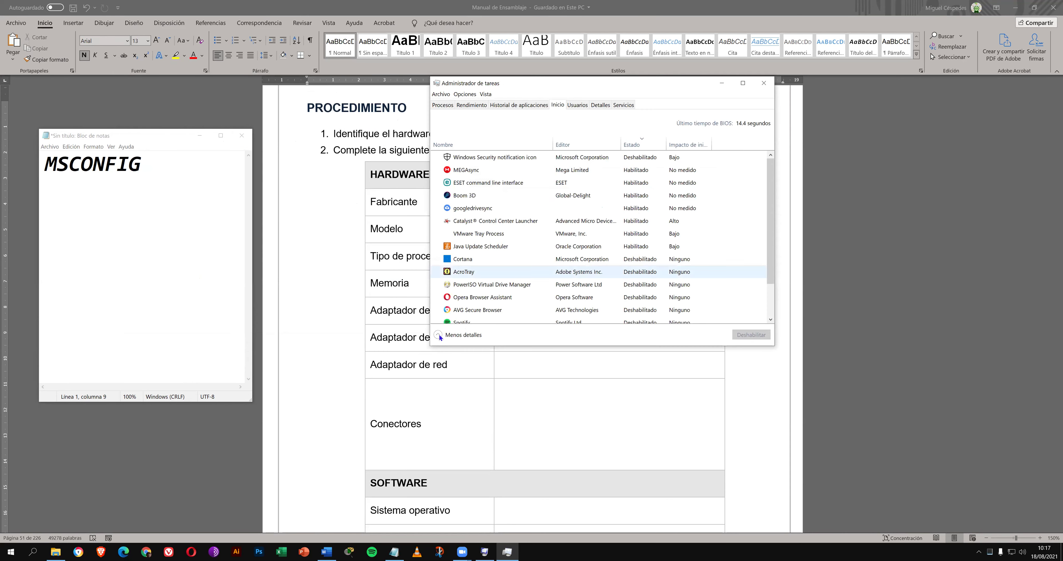
pyautogui.click(438, 336)
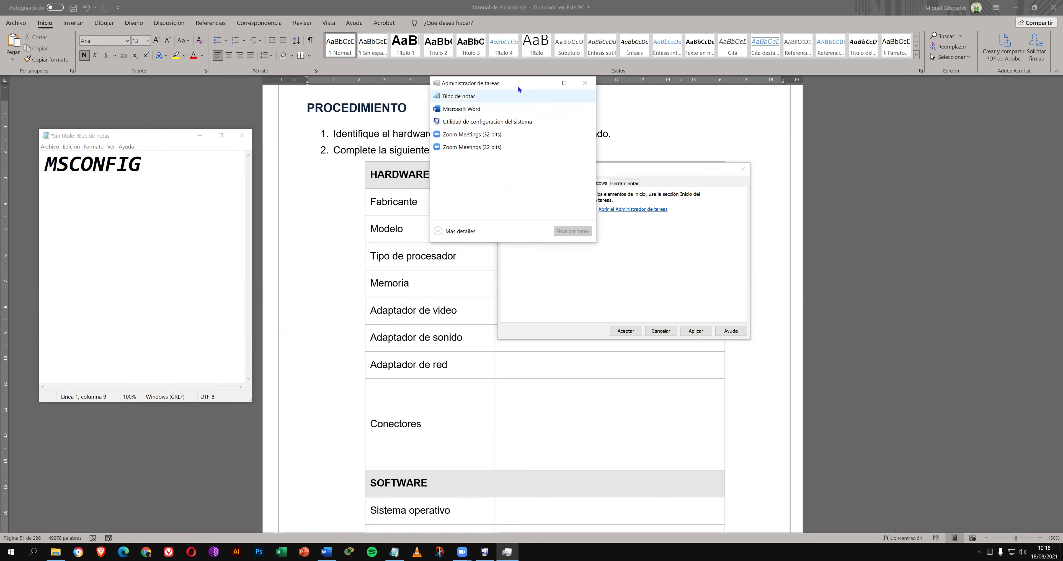
pyautogui.moveTo(523, 89); pyautogui.dragTo(580, 124)
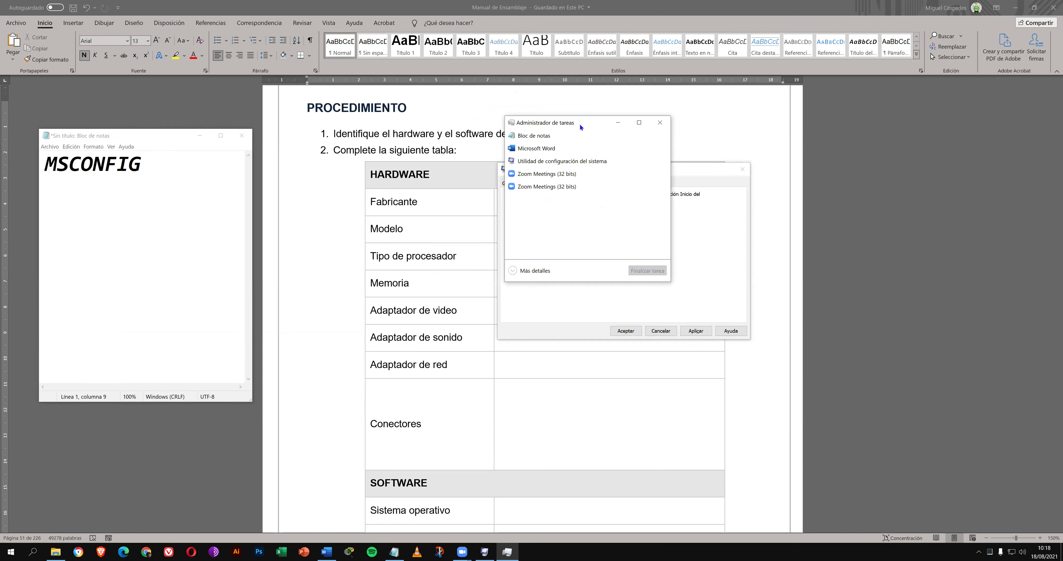
pyautogui.click(512, 271)
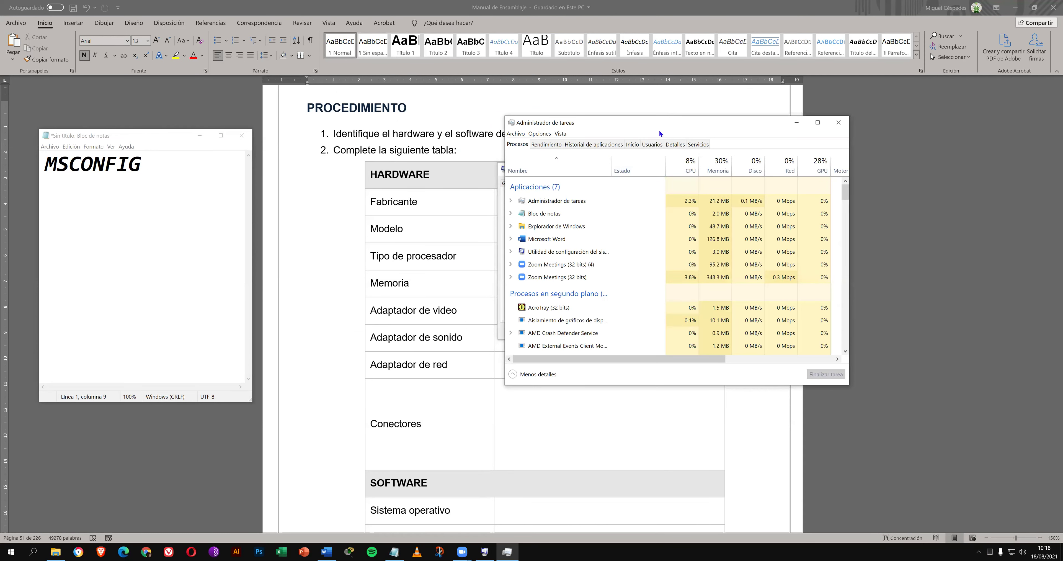
pyautogui.moveTo(560, 123); pyautogui.dragTo(507, 119)
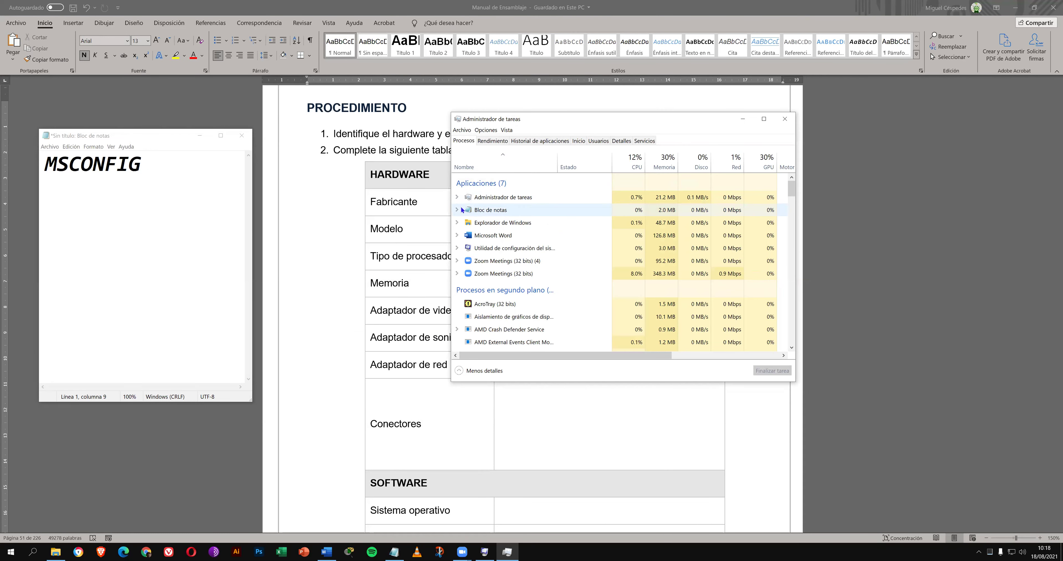
# Step: Inspect the subitems of the Explorador de Windows, Microsoft Word and system configuration utility processes, collapsing each group again
pyautogui.click(458, 223)
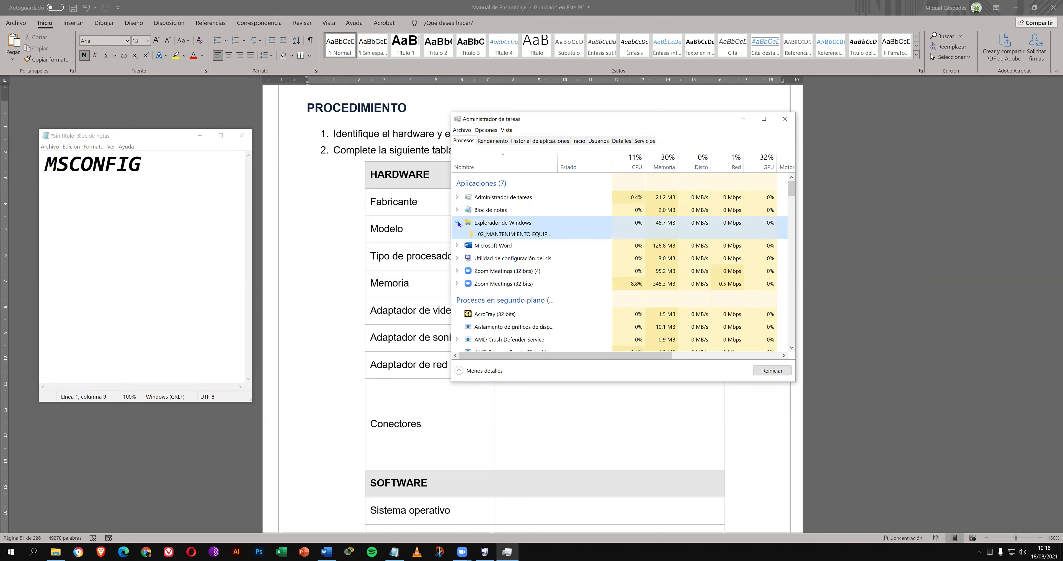
pyautogui.click(457, 223)
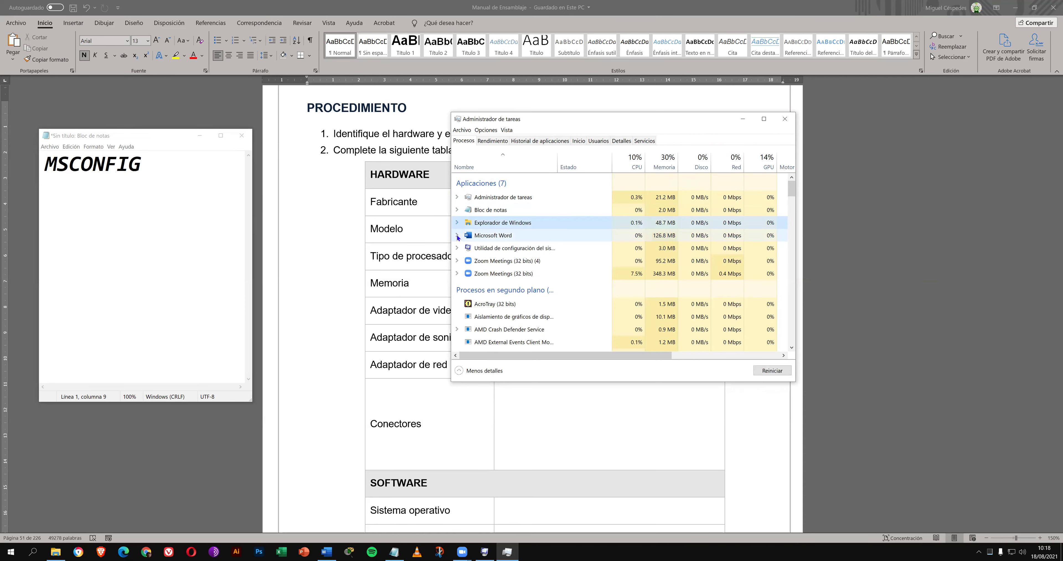
pyautogui.click(458, 236)
pyautogui.click(458, 235)
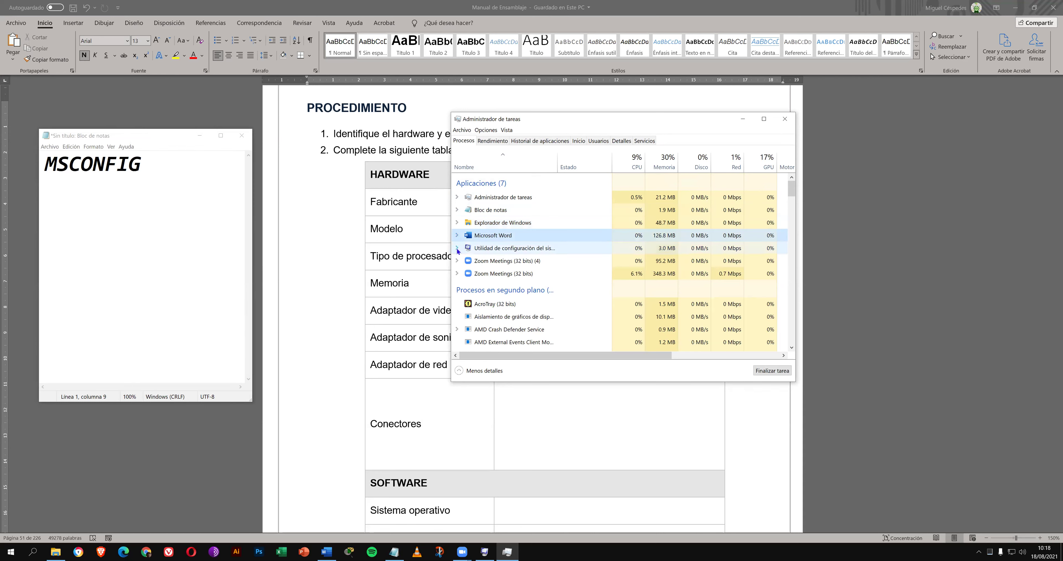
pyautogui.click(457, 248)
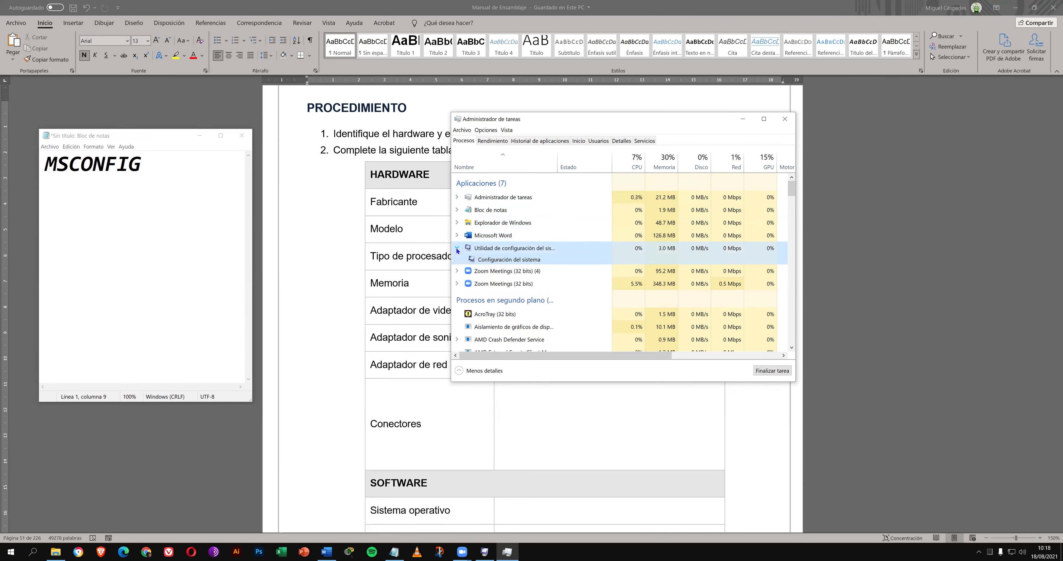
pyautogui.click(457, 248)
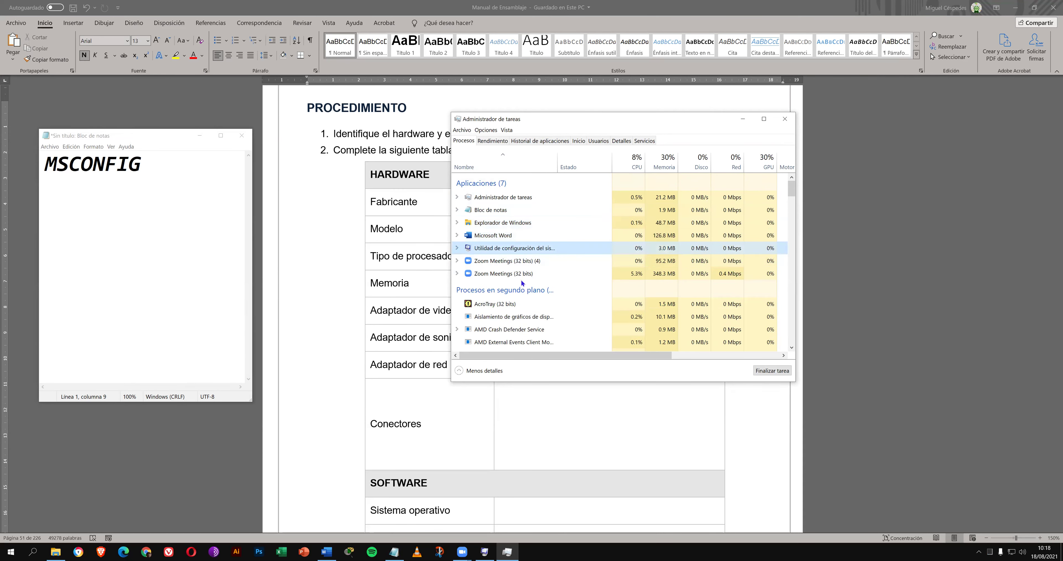
# Step: End both AVG Browser Crash Handler tasks, the 32-bit one first, among the background processes
pyautogui.scroll(-2, 522, 285)
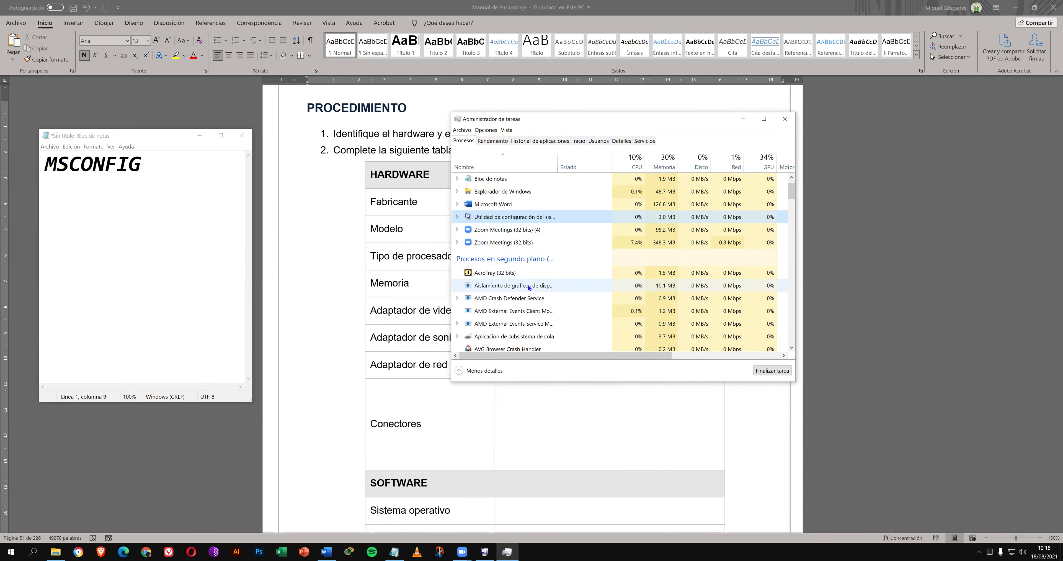
pyautogui.scroll(-2, 530, 285)
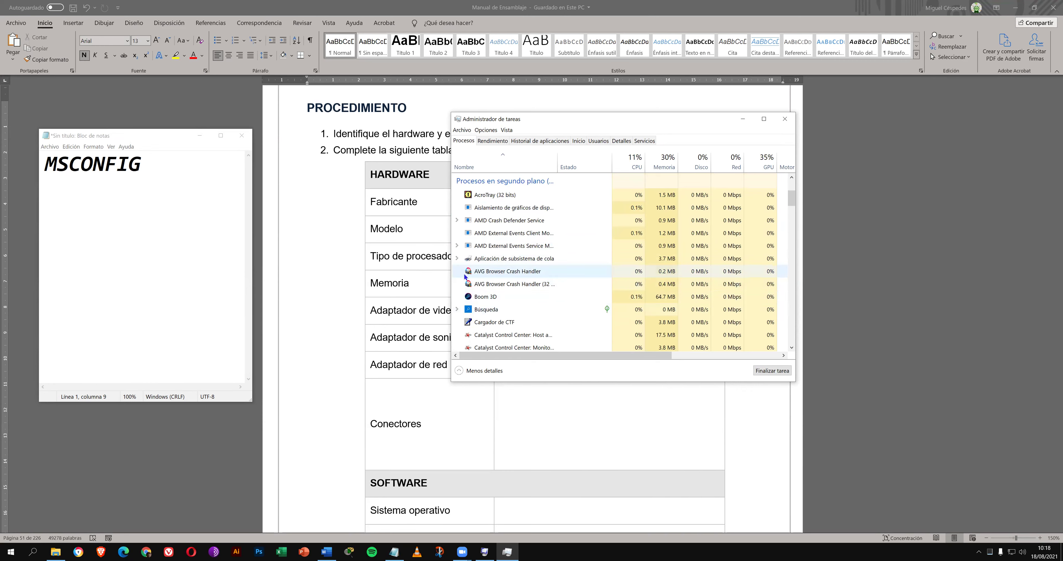
pyautogui.click(526, 277)
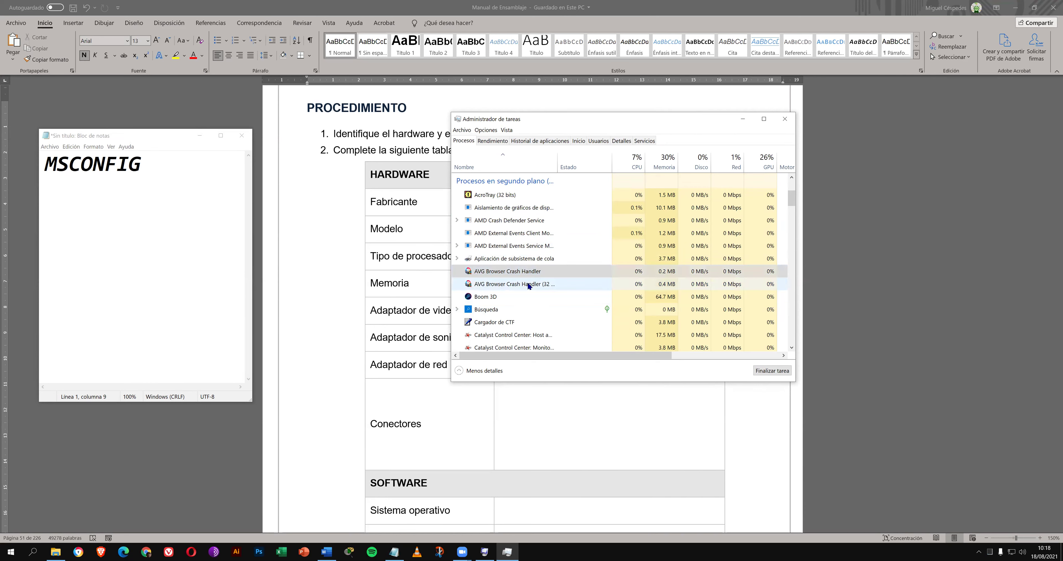
pyautogui.click(548, 285)
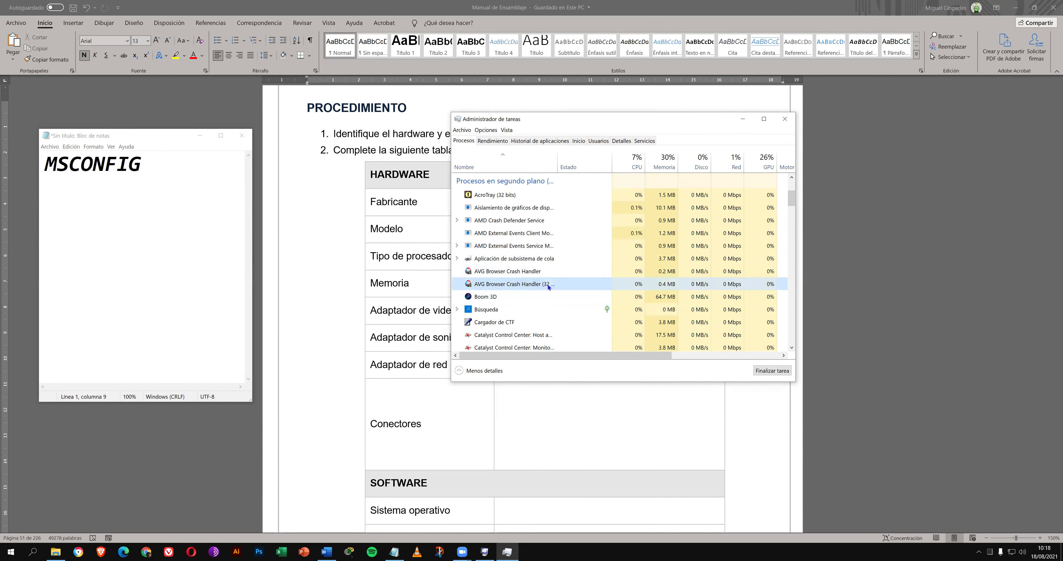
pyautogui.rightClick(525, 285)
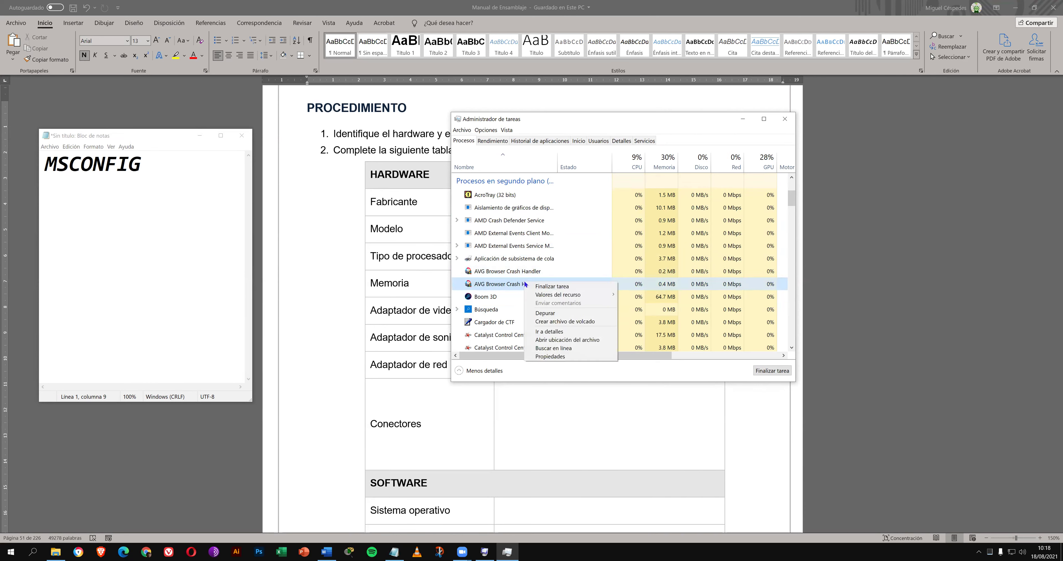
pyautogui.click(563, 287)
pyautogui.rightClick(510, 271)
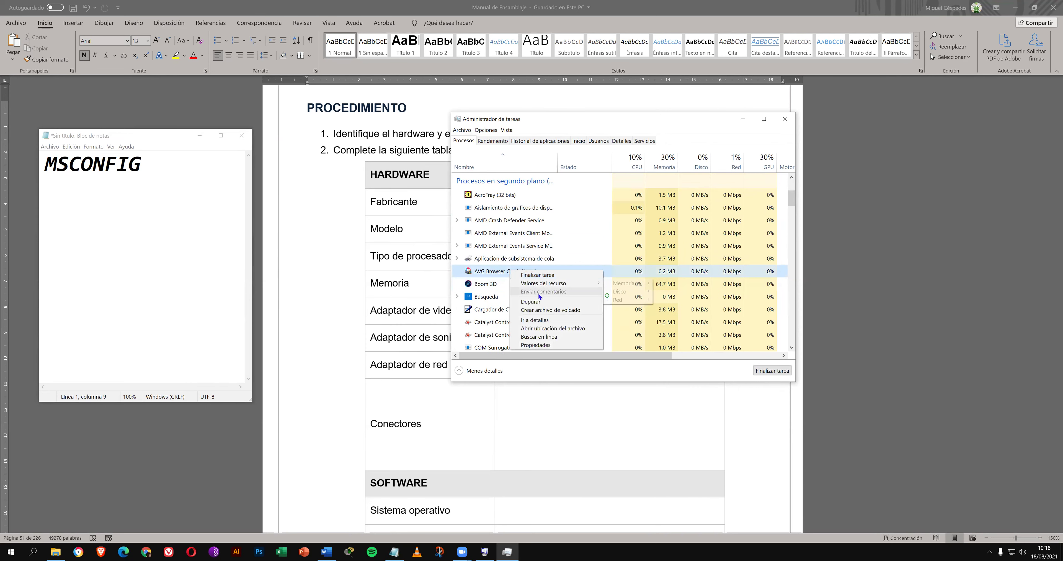
pyautogui.click(544, 275)
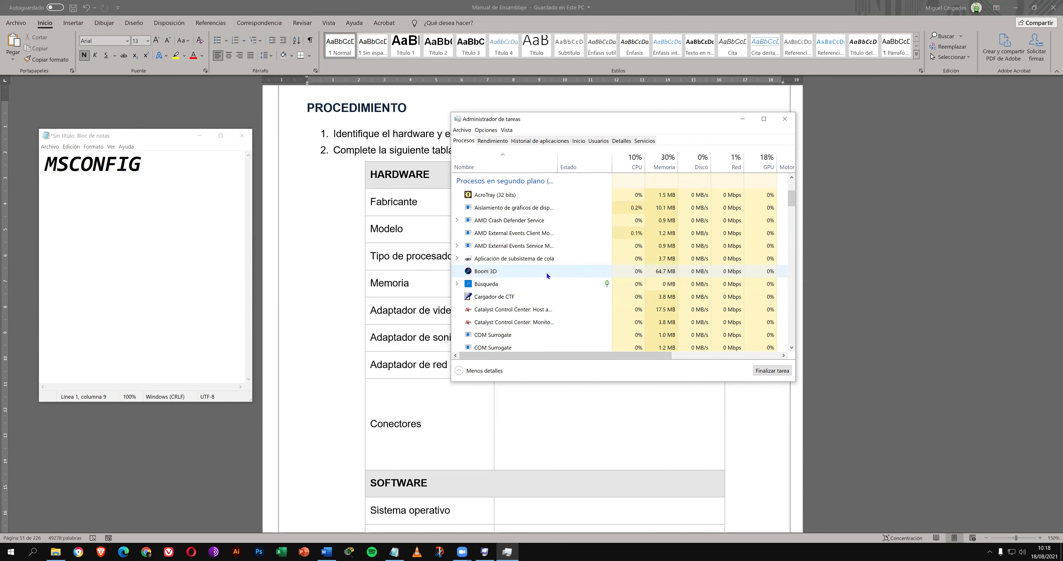
# Step: Find the MEGAsync process among the background processes and end its task
pyautogui.scroll(-4, 570, 284)
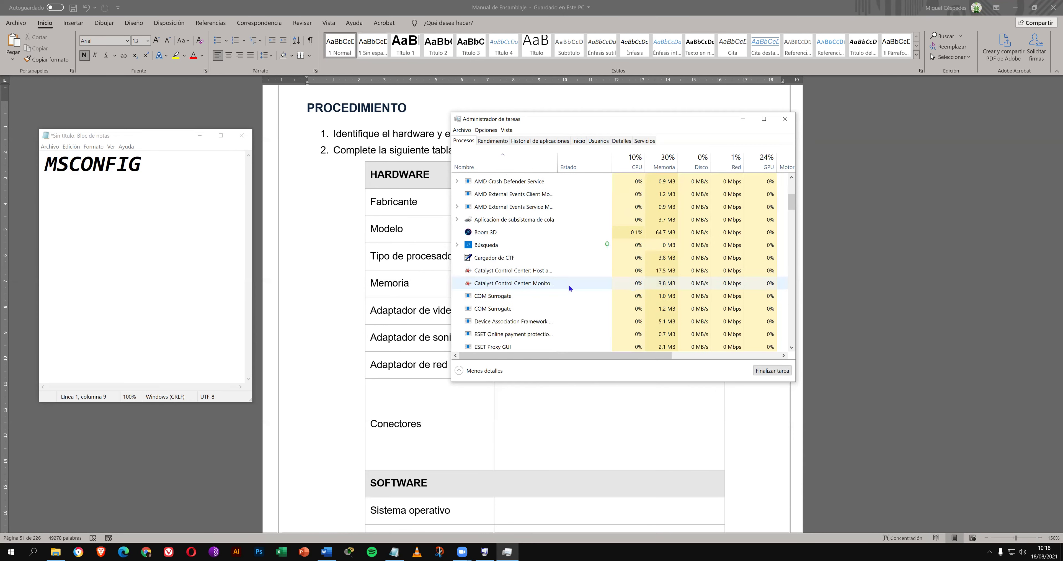
pyautogui.scroll(-3, 568, 285)
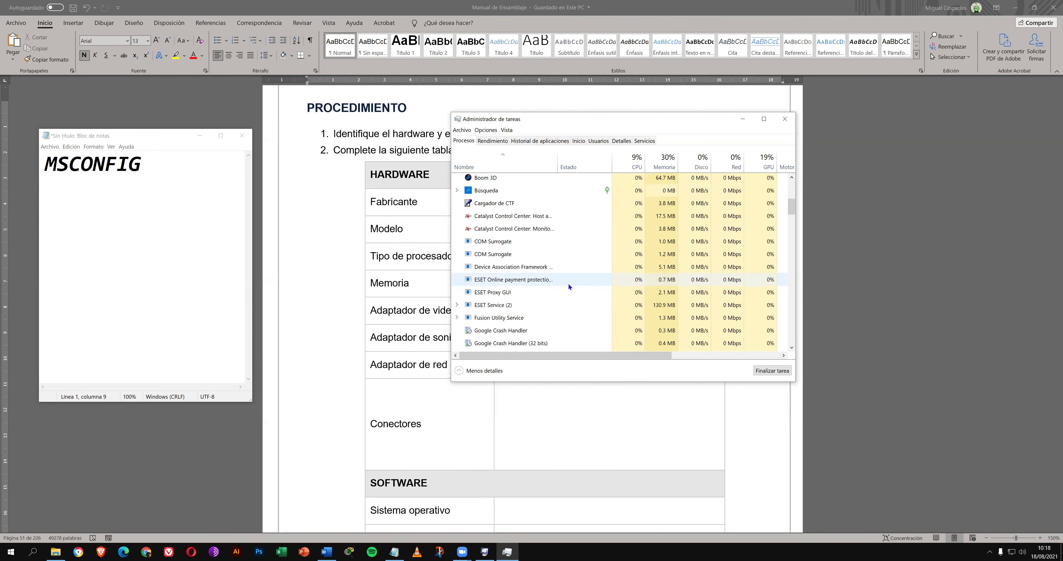
pyautogui.scroll(-1, 569, 283)
pyautogui.scroll(-4, 568, 284)
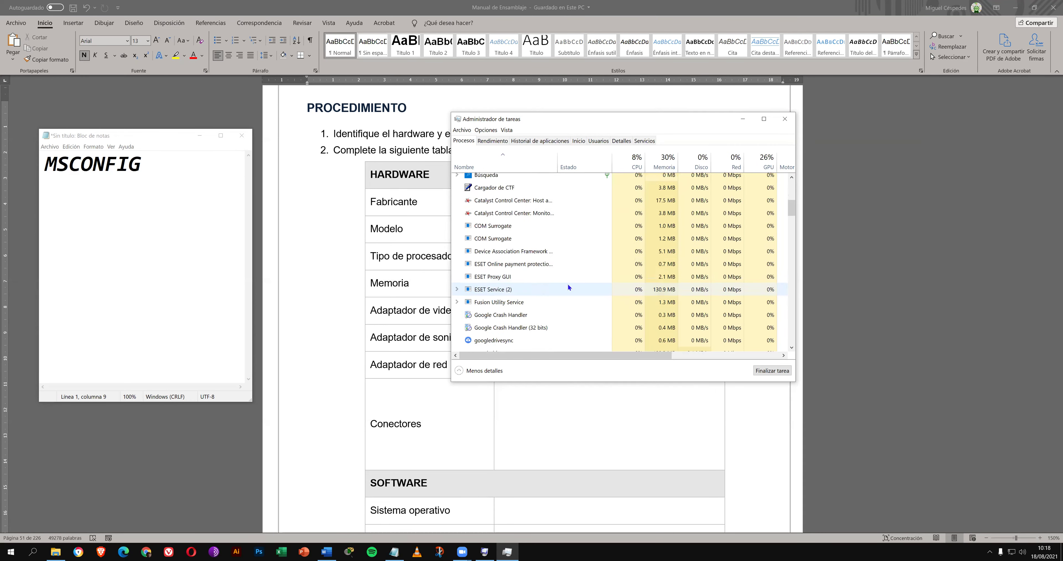
pyautogui.scroll(-4, 568, 285)
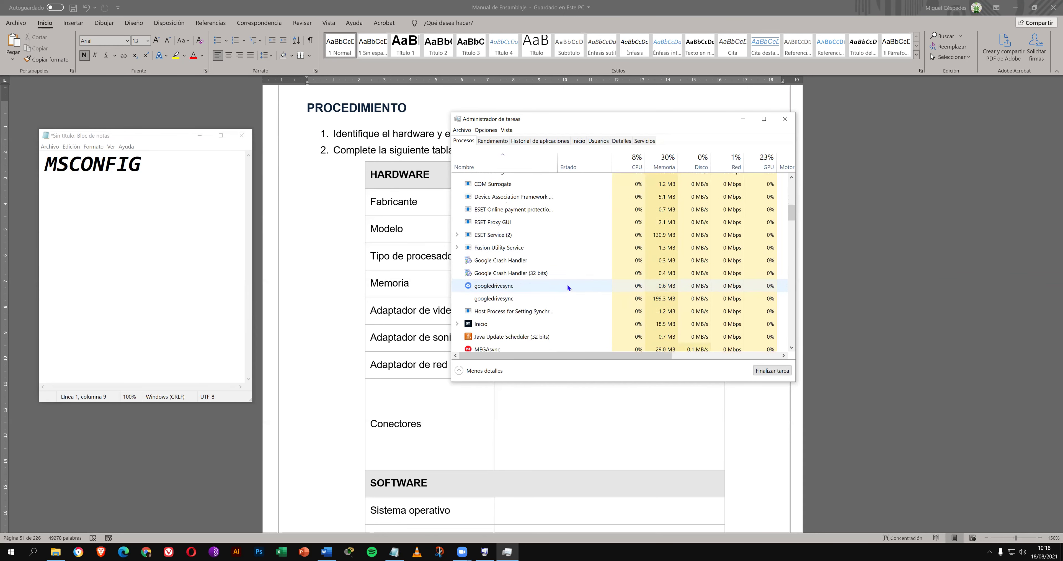
pyautogui.scroll(-1, 563, 286)
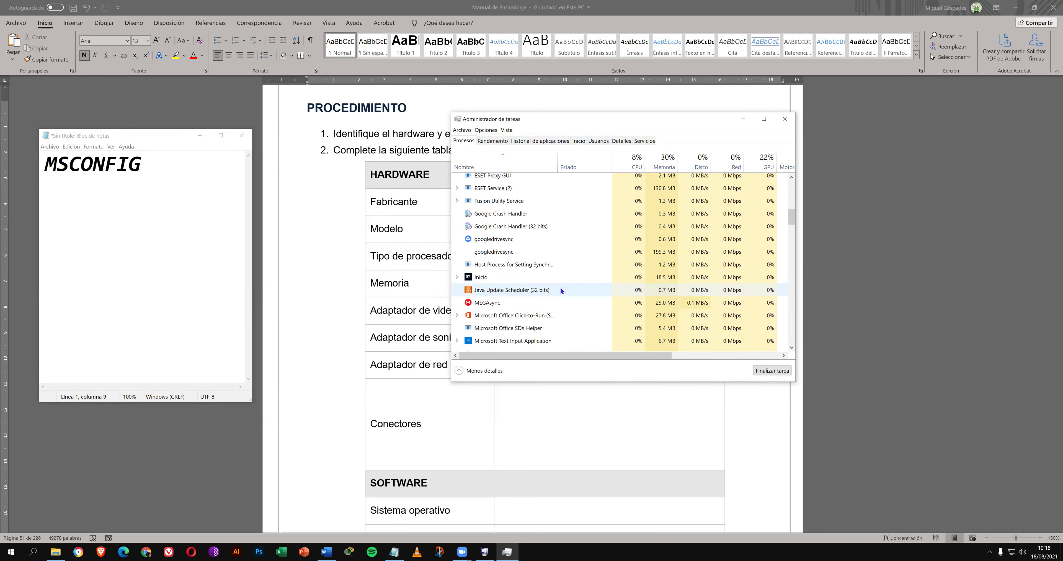
pyautogui.rightClick(495, 304)
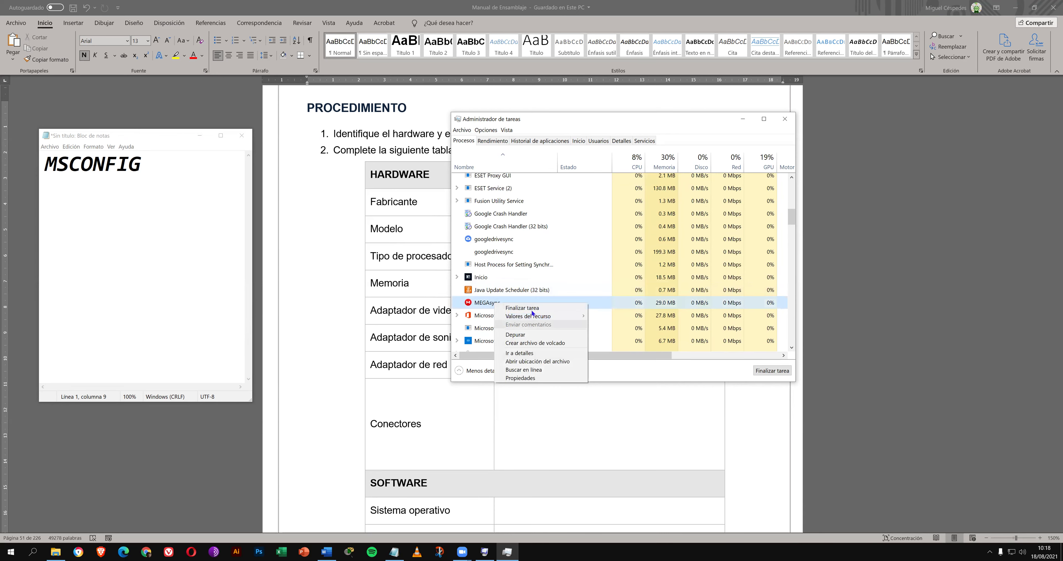
pyautogui.click(532, 309)
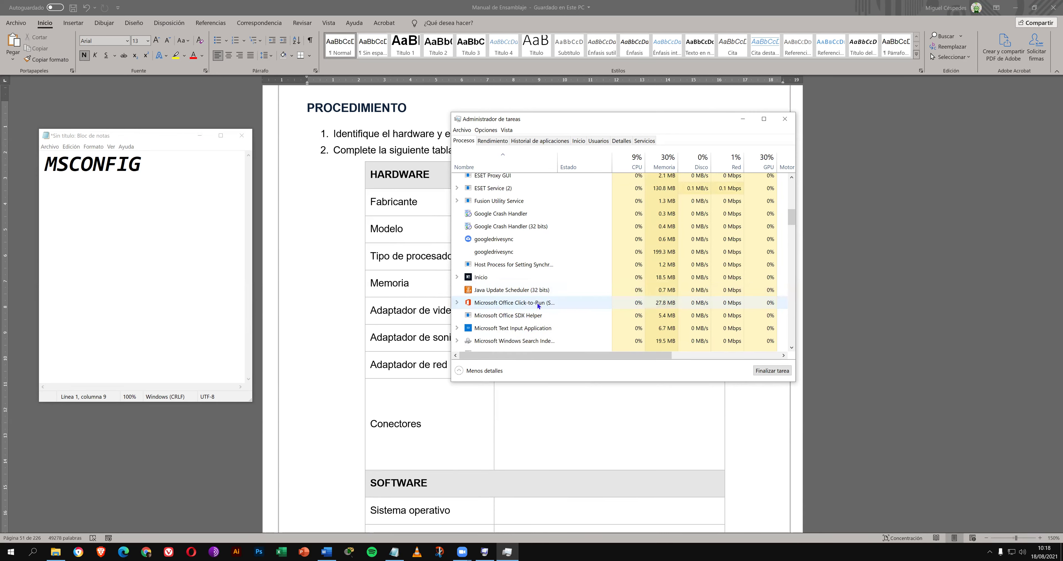
# Step: Review the remaining background processes down to the start of the Windows processes, and return to the applications group
pyautogui.scroll(-2, 557, 302)
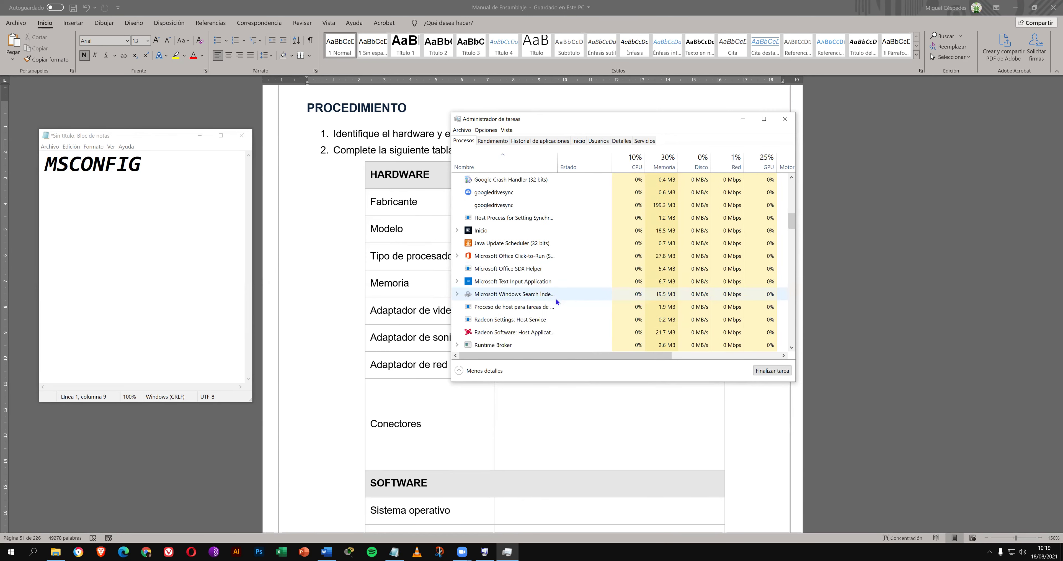
pyautogui.scroll(-3, 556, 301)
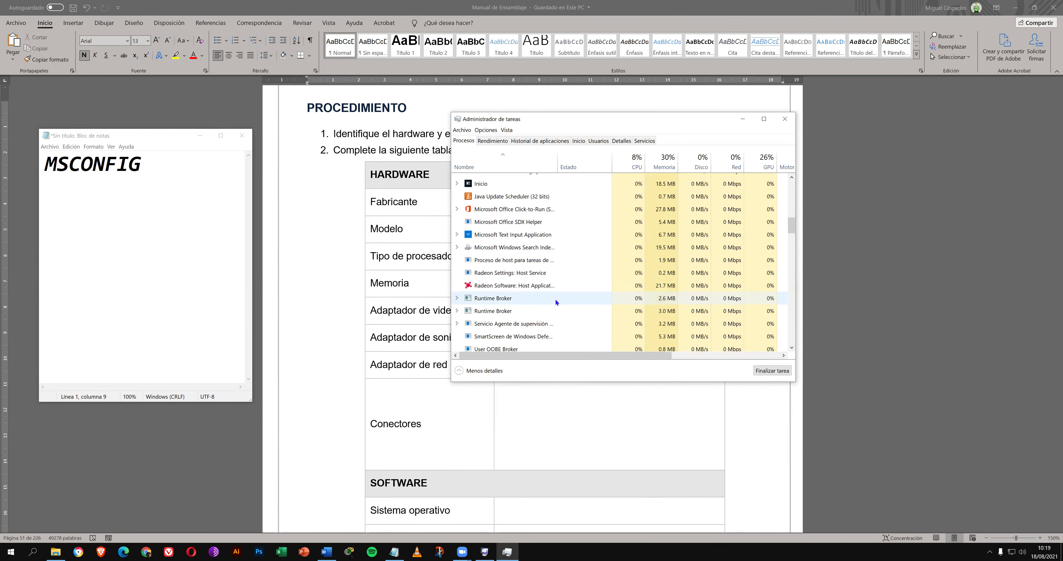
pyautogui.scroll(-3, 556, 299)
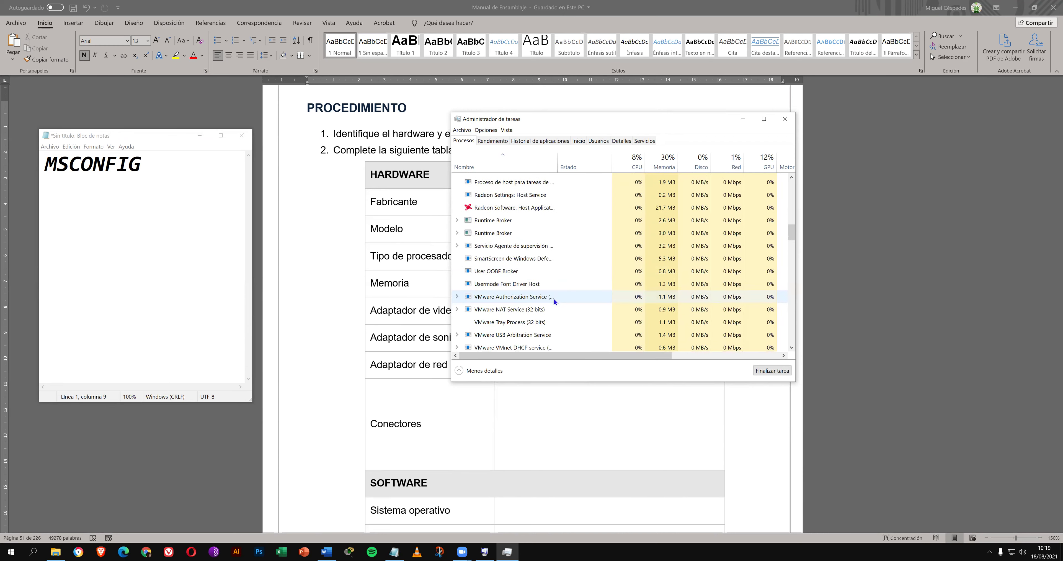
pyautogui.scroll(-1, 552, 297)
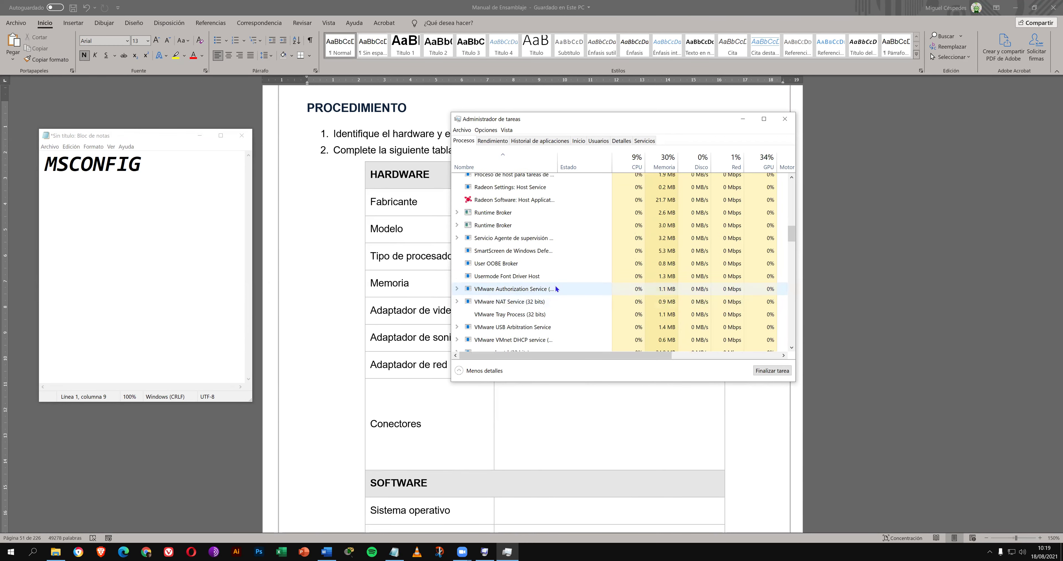
pyautogui.scroll(-2, 556, 289)
pyautogui.scroll(-2, 559, 272)
pyautogui.scroll(-1, 570, 286)
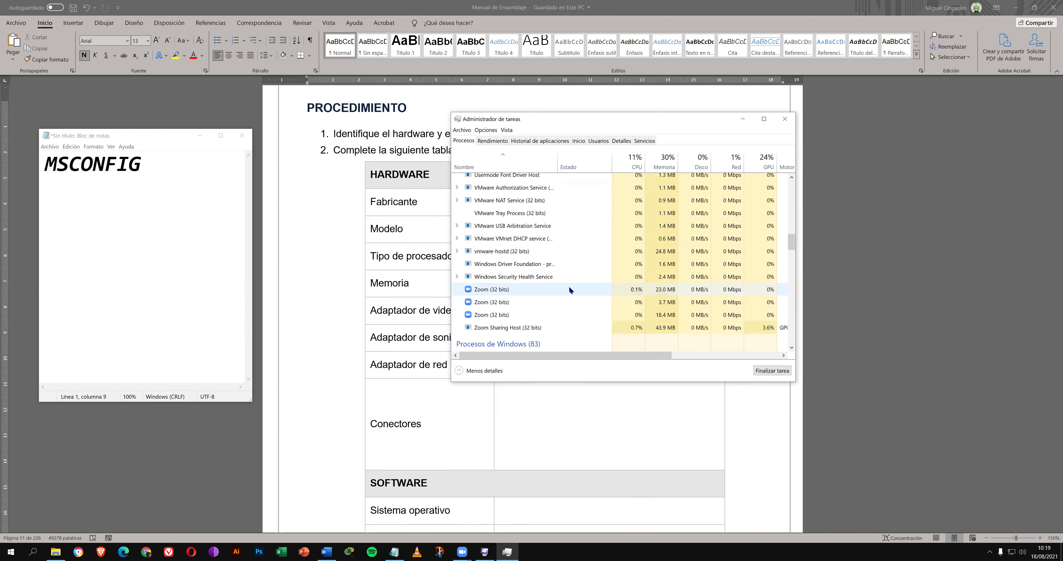
pyautogui.scroll(1, 570, 289)
pyautogui.scroll(2, 569, 291)
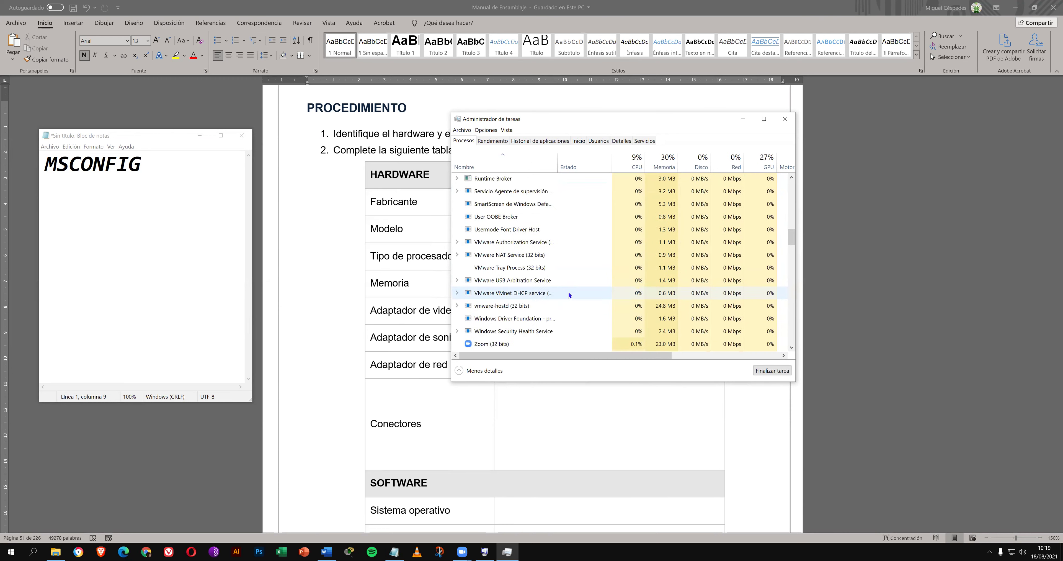
pyautogui.scroll(2, 569, 293)
pyautogui.scroll(2, 570, 294)
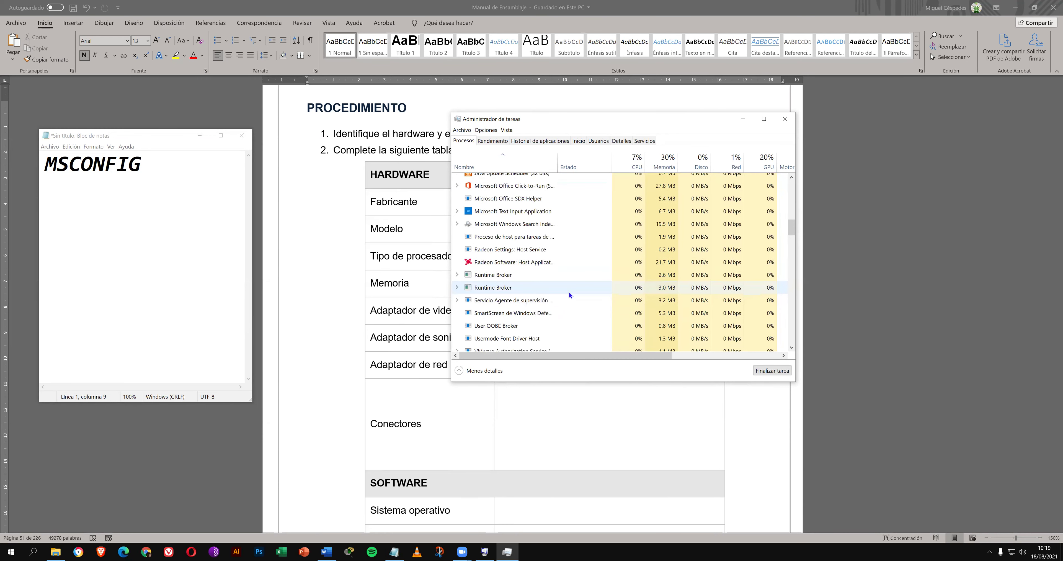
pyautogui.scroll(2, 569, 291)
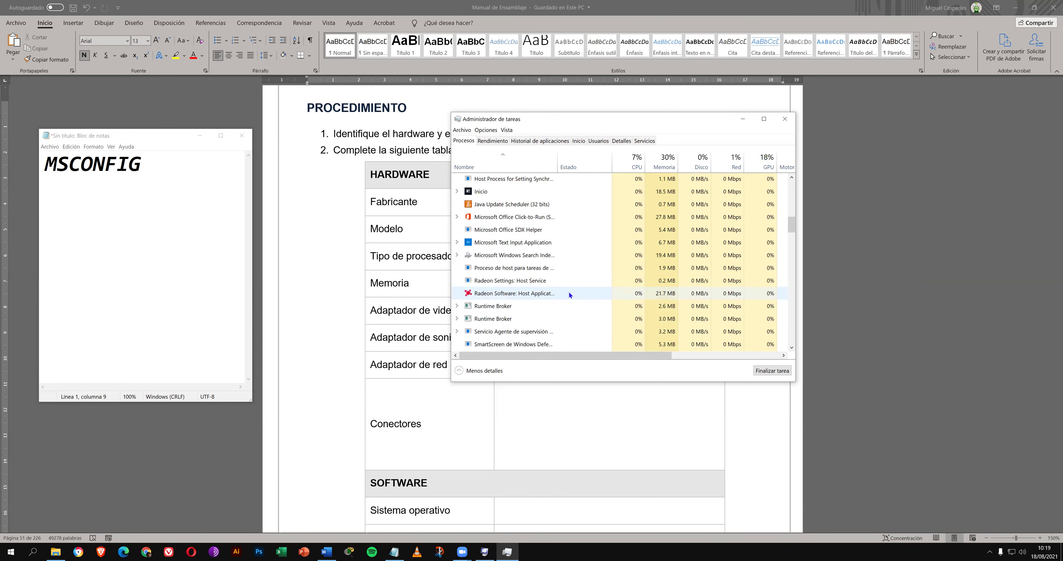
pyautogui.scroll(2, 568, 291)
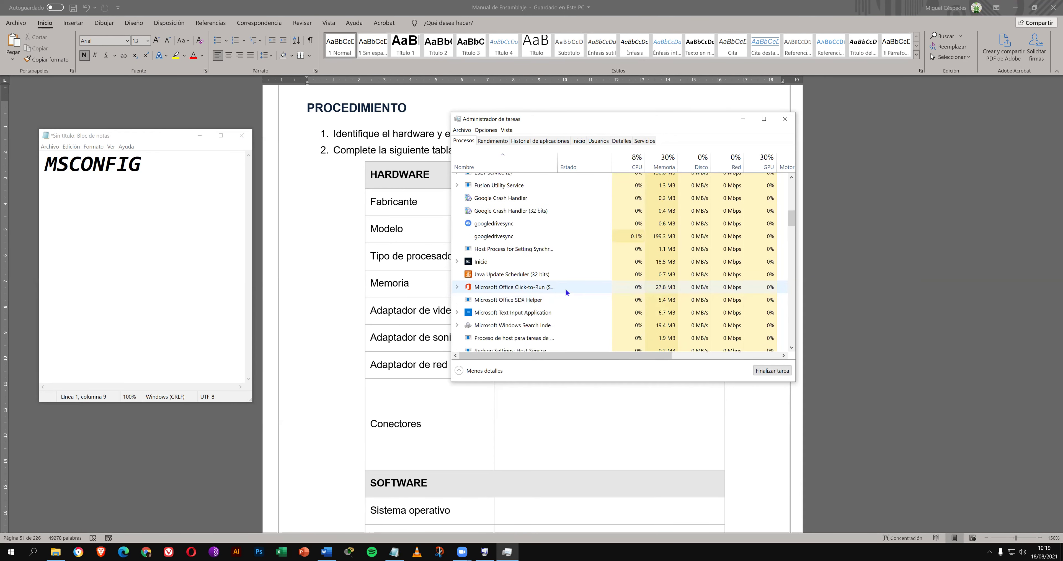
pyautogui.scroll(4, 566, 291)
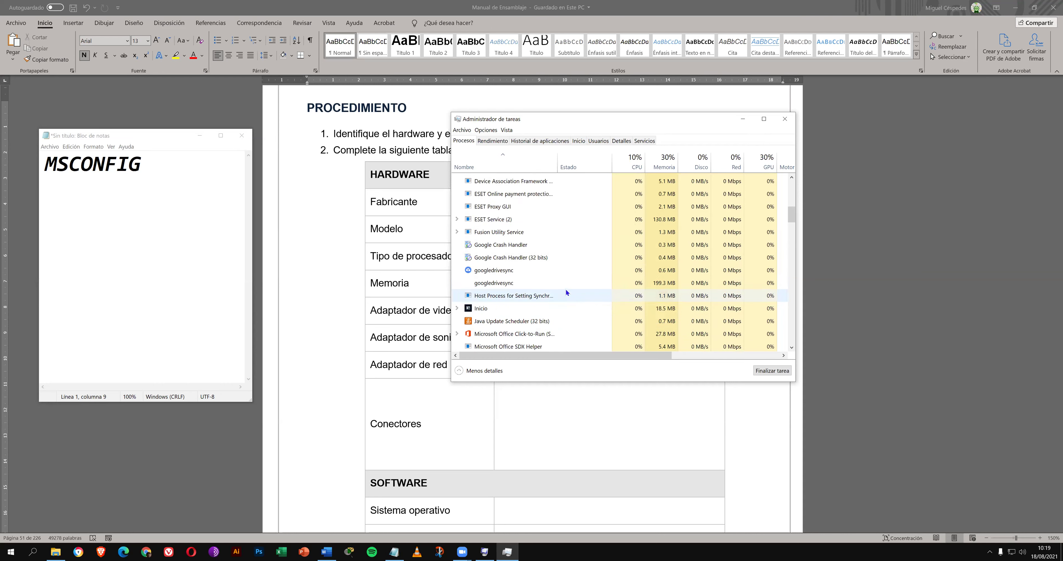
pyautogui.scroll(3, 566, 291)
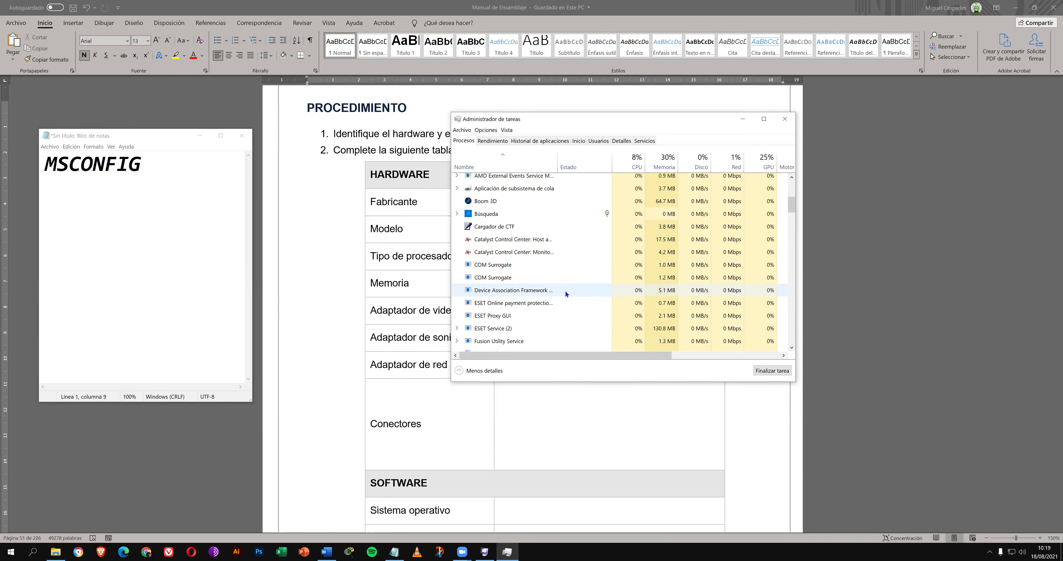
pyautogui.scroll(4, 566, 292)
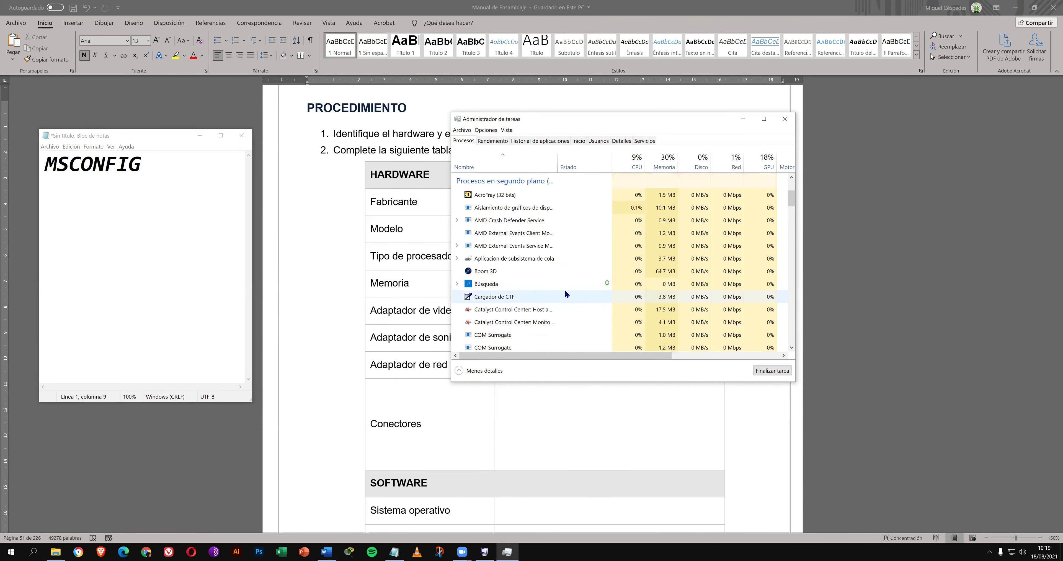
pyautogui.scroll(1, 565, 293)
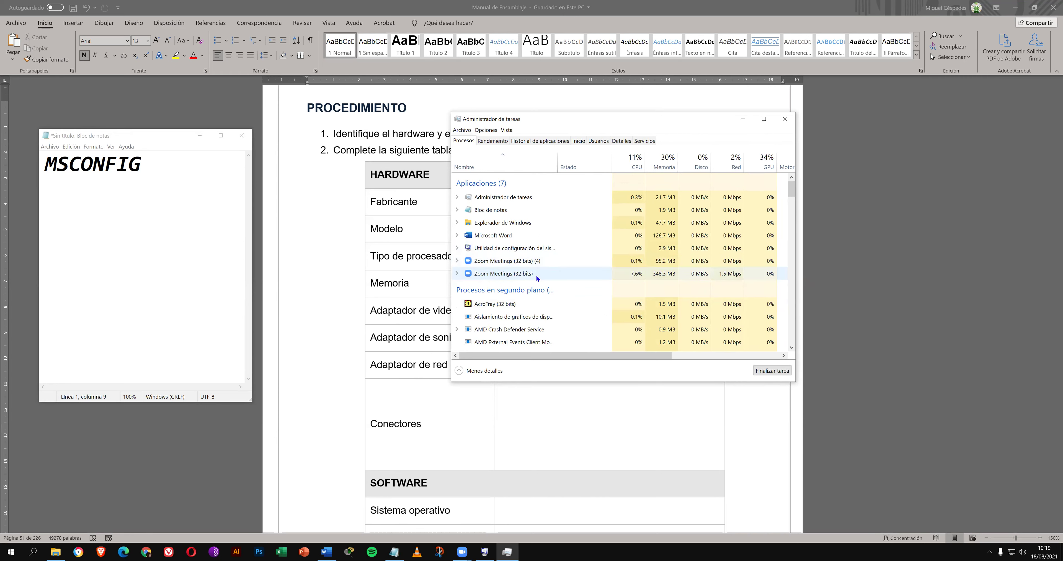
# Step: Highlight the Explorador de Windows, Bloc de notas and Microsoft Word applications, and show Word's task actions without applying any
pyautogui.click(508, 240)
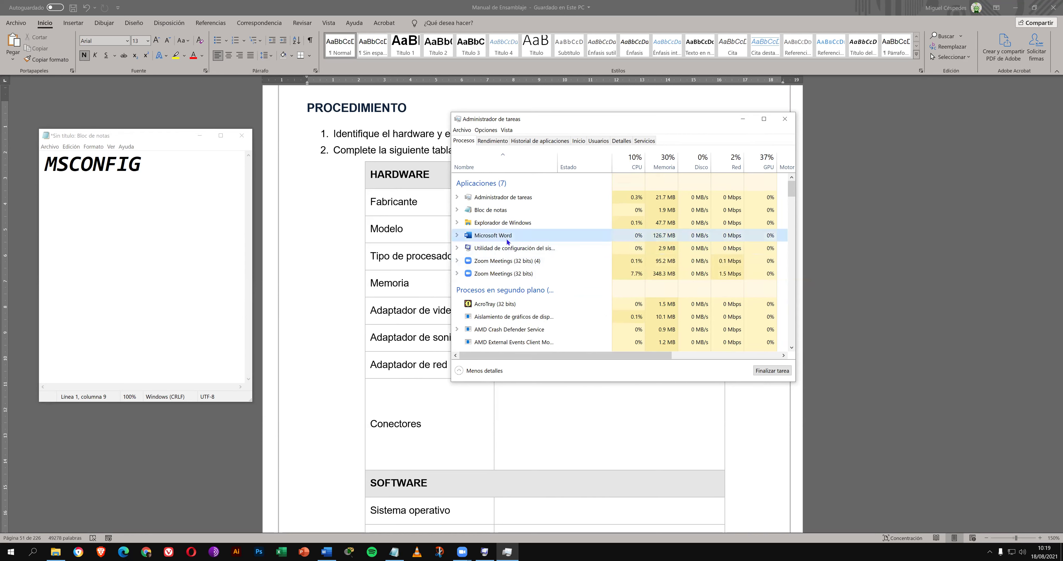
pyautogui.click(529, 223)
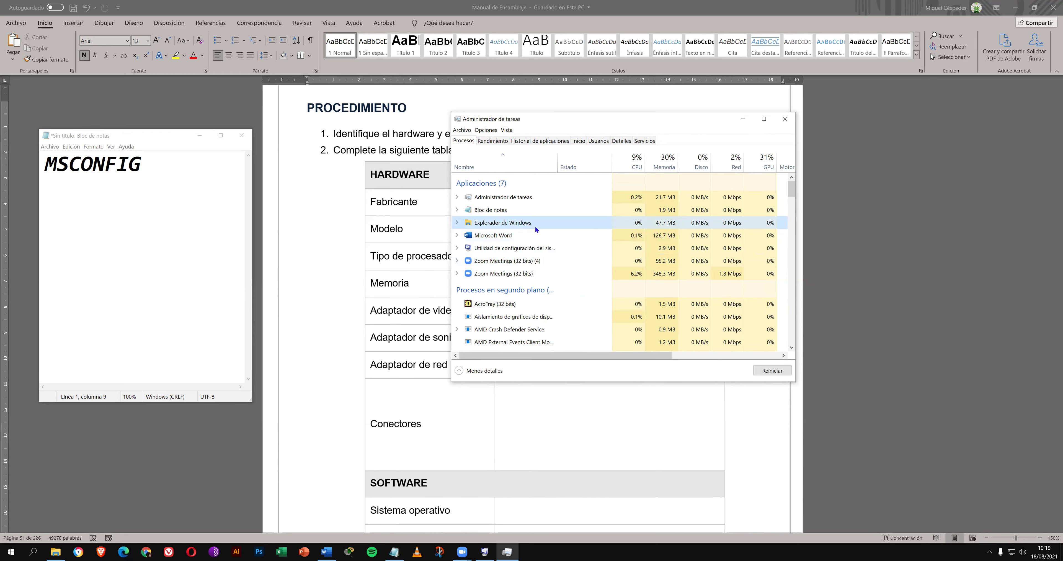
pyautogui.click(495, 214)
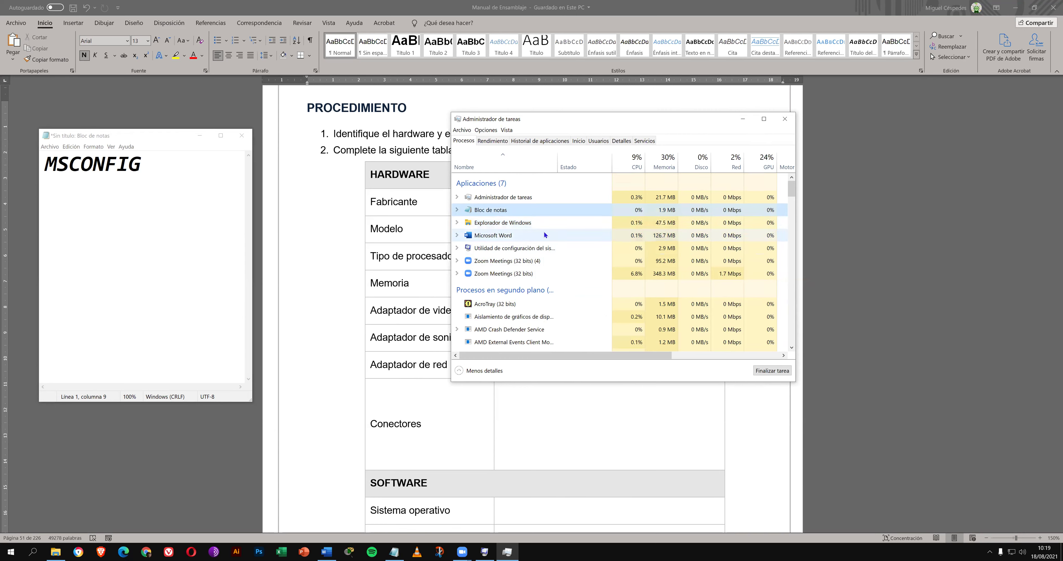
pyautogui.click(516, 236)
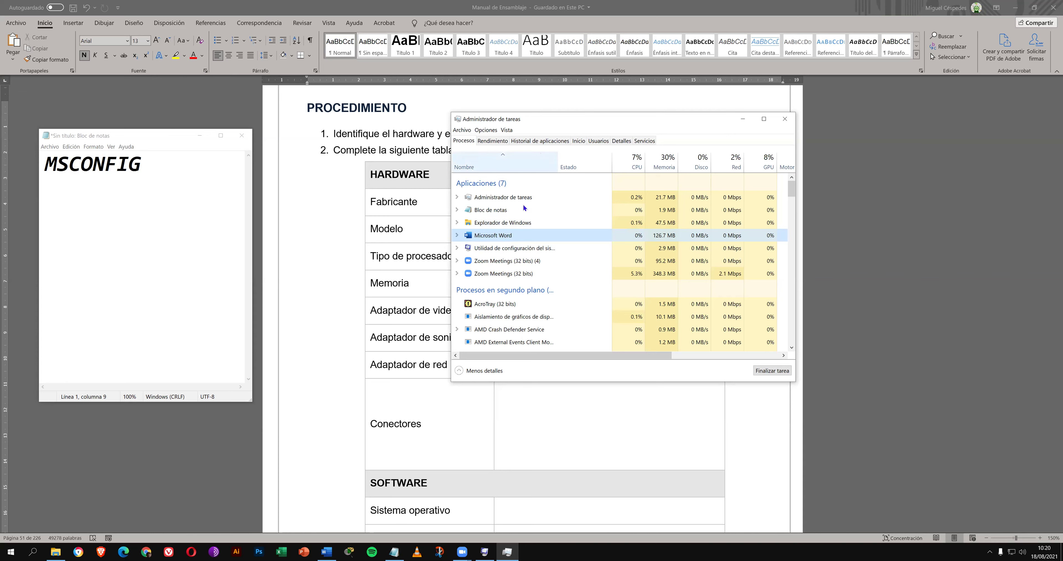
pyautogui.rightClick(512, 236)
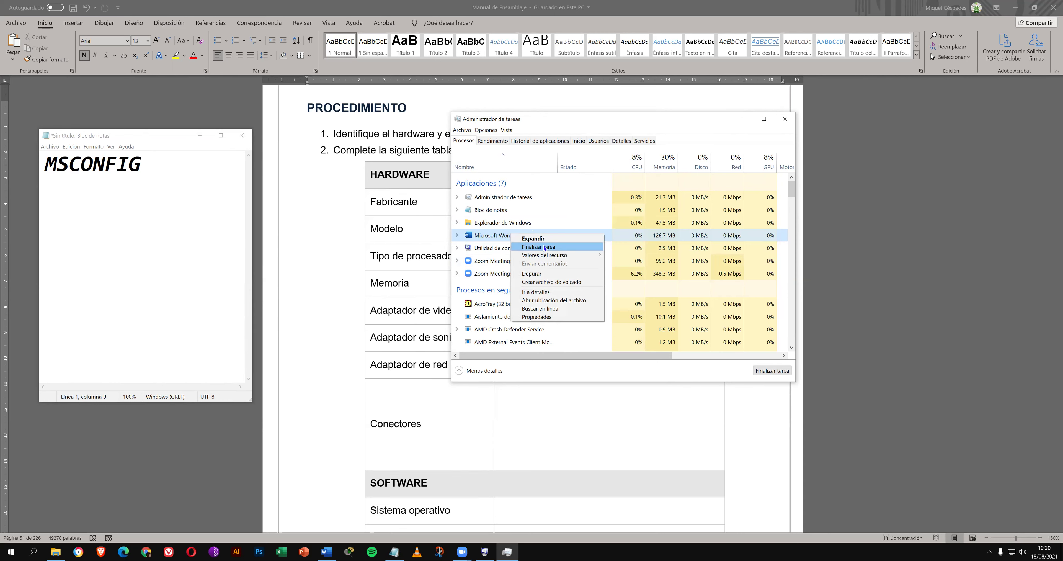
pyautogui.click(636, 117)
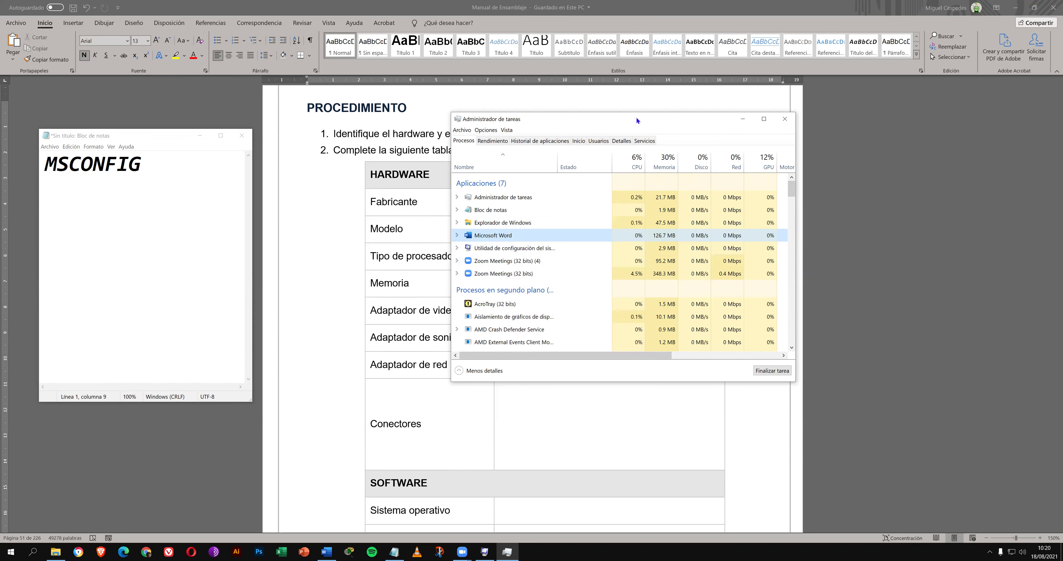
# Step: Check the process details and services views, and return to the process list to inspect its GPU engine column
pyautogui.moveTo(649, 117); pyautogui.dragTo(616, 109)
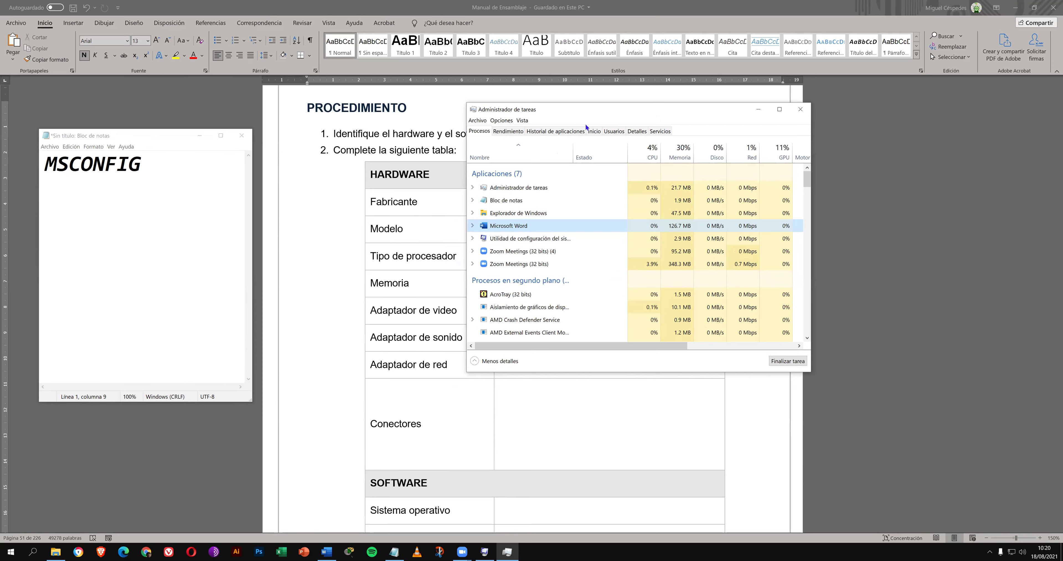
pyautogui.click(637, 132)
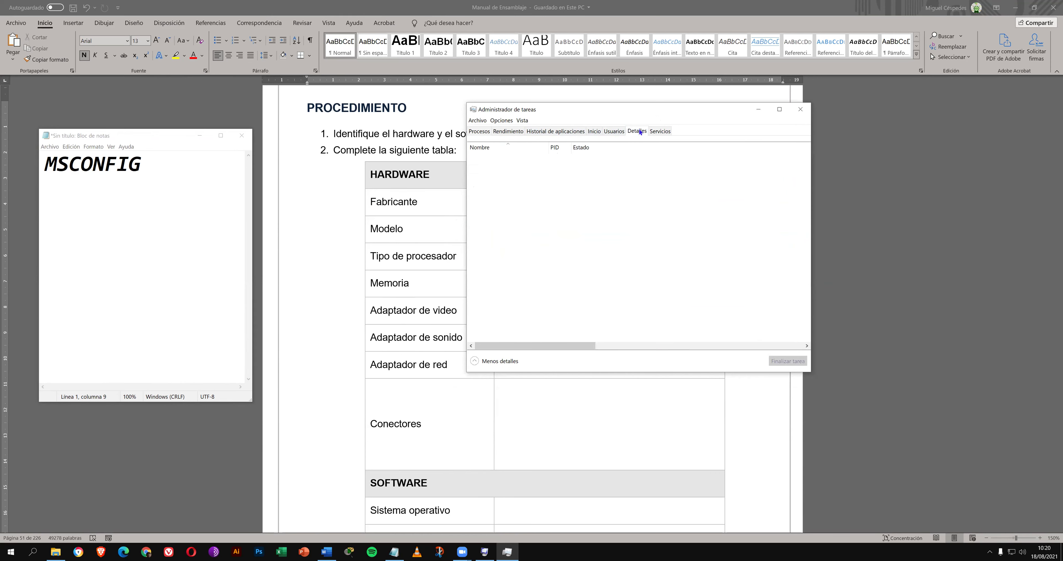
pyautogui.click(656, 131)
pyautogui.click(480, 131)
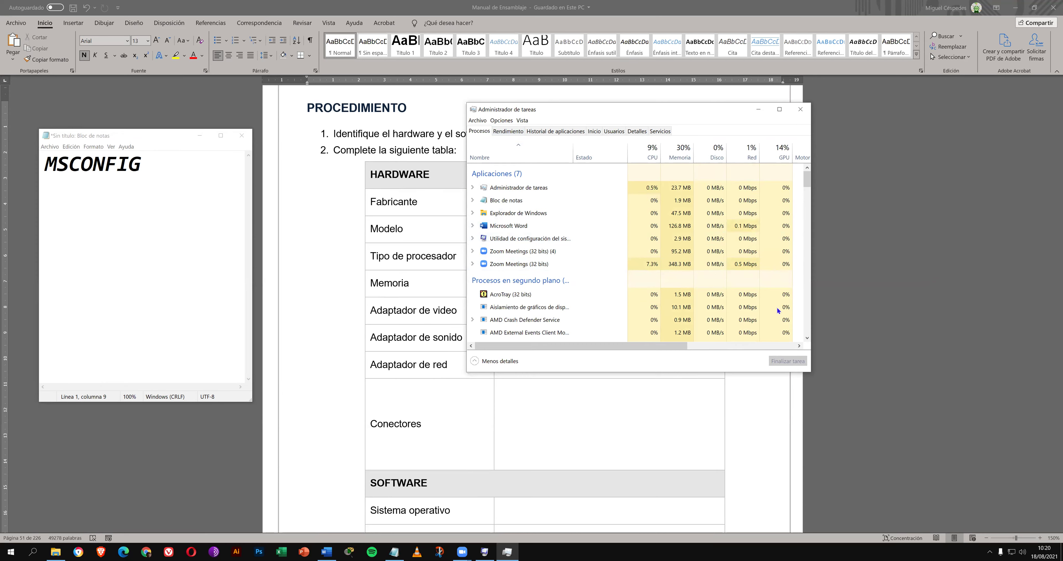
pyautogui.moveTo(659, 346); pyautogui.dragTo(690, 340)
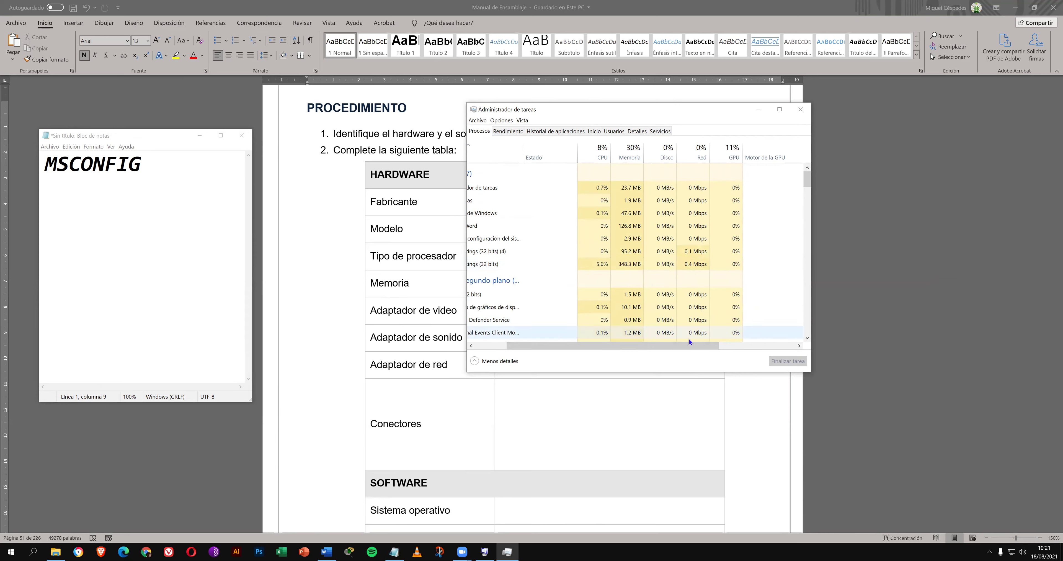
pyautogui.moveTo(680, 344); pyautogui.dragTo(523, 282)
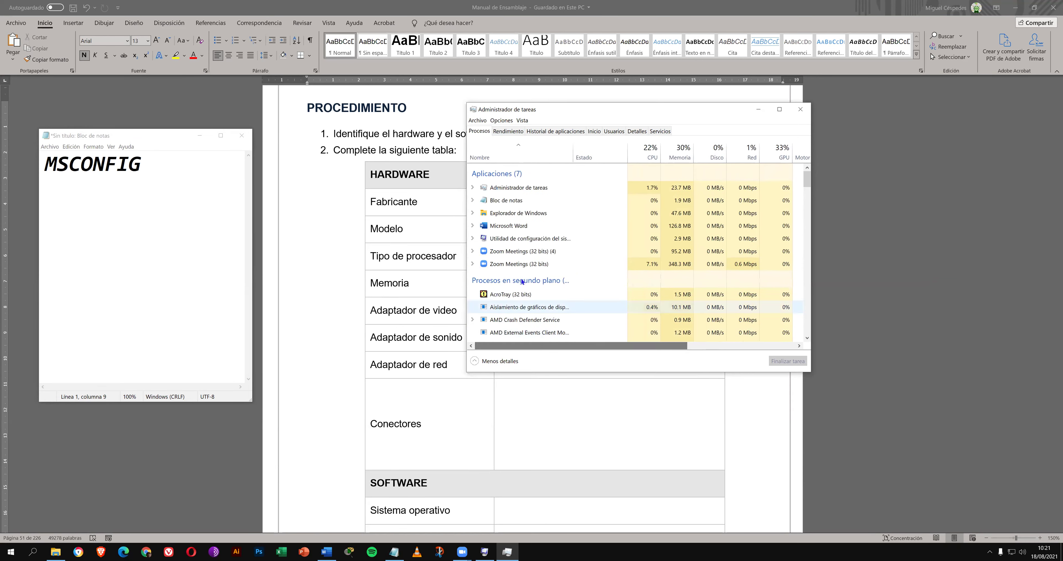
# Step: Compare the task actions offered for Explorador de Windows and Microsoft Word, dismissing them without ending either task
pyautogui.rightClick(522, 218)
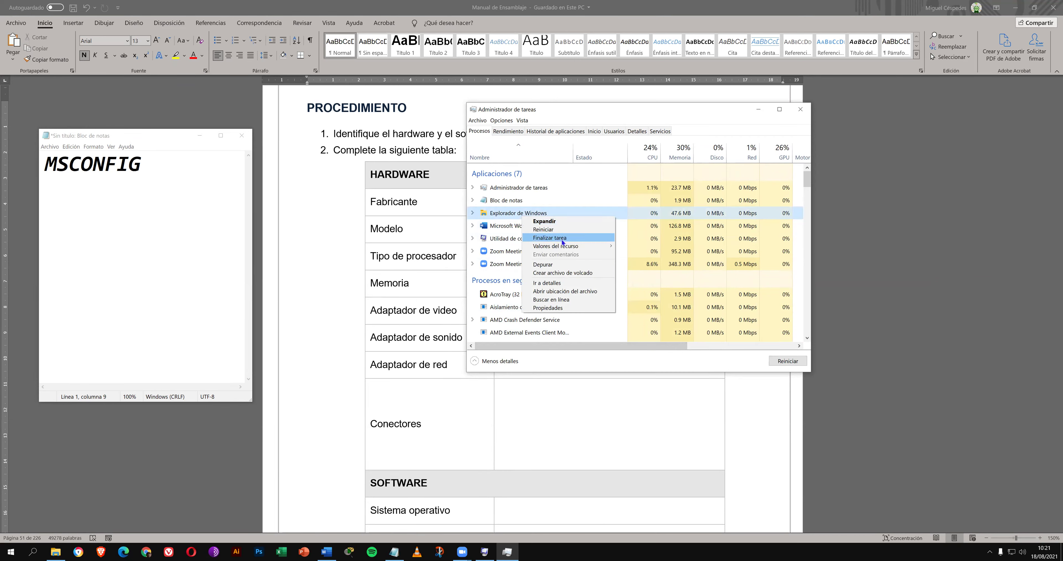
pyautogui.rightClick(498, 226)
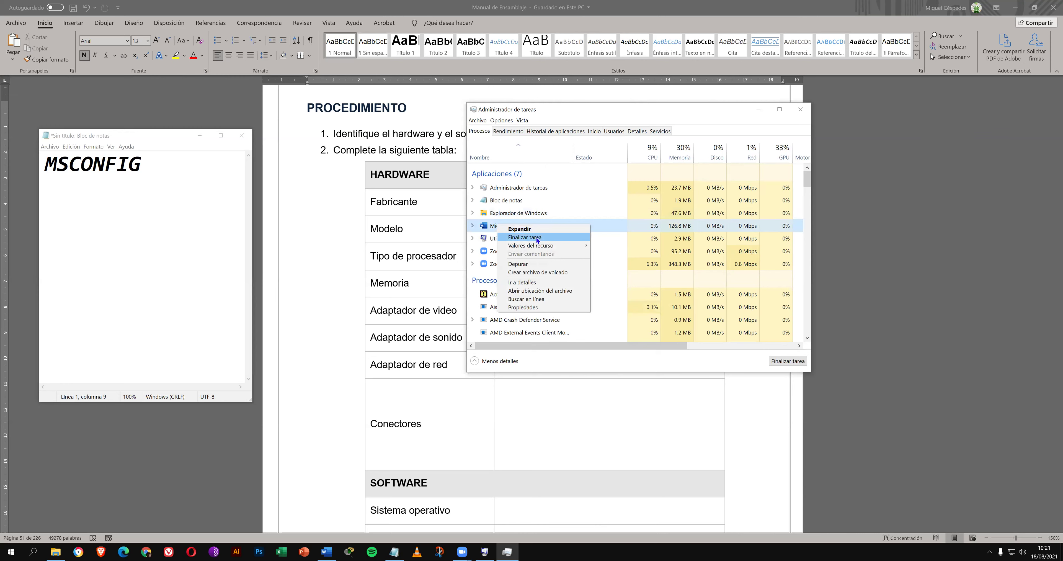
pyautogui.click(595, 113)
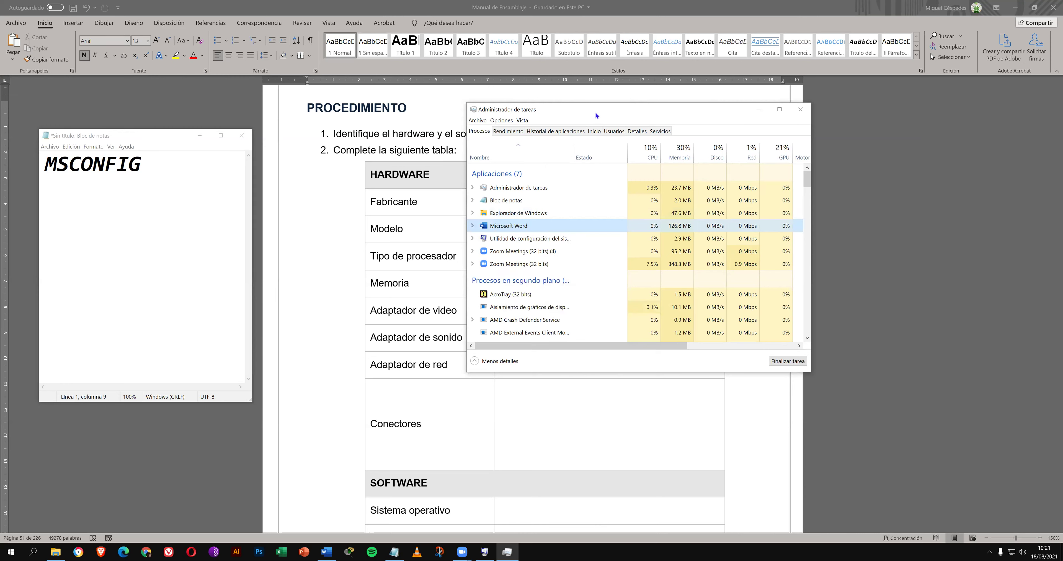
pyautogui.moveTo(598, 116); pyautogui.dragTo(607, 113)
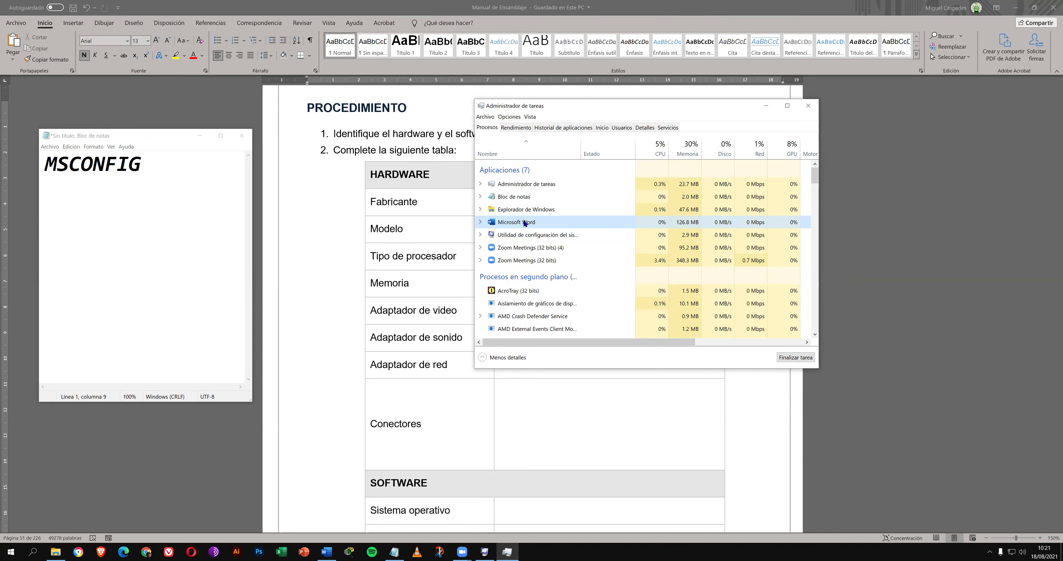
# Step: Locate Microsoft Word's executable among the process details, and return to the process list
pyautogui.rightClick(525, 222)
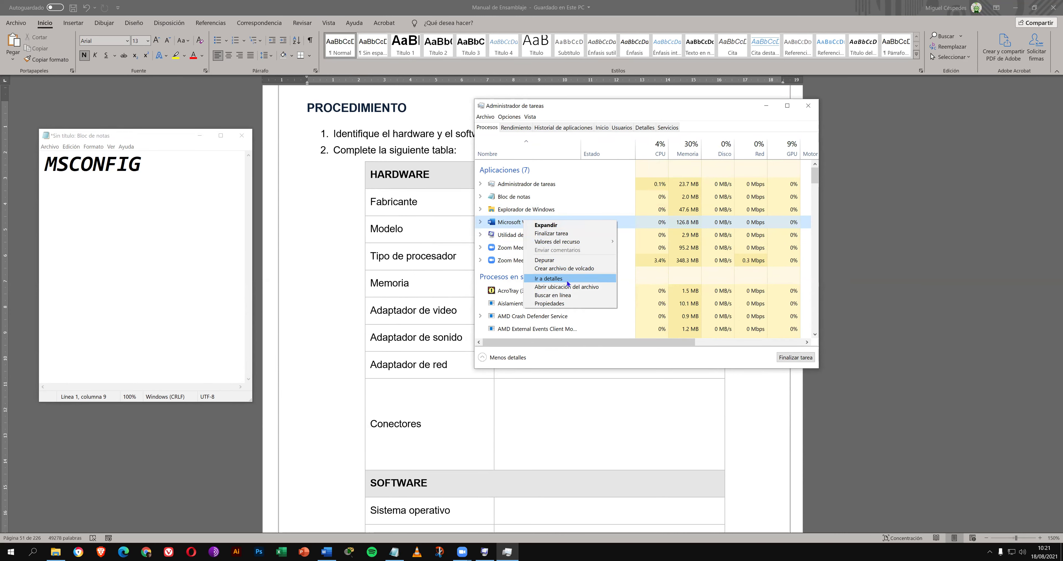
pyautogui.click(567, 282)
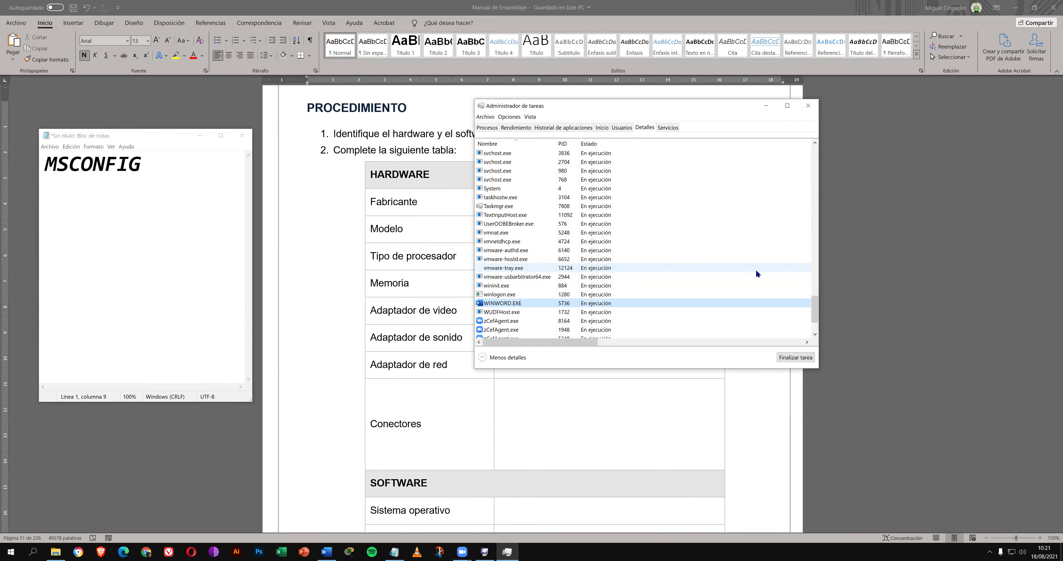
pyautogui.scroll(-2, 755, 270)
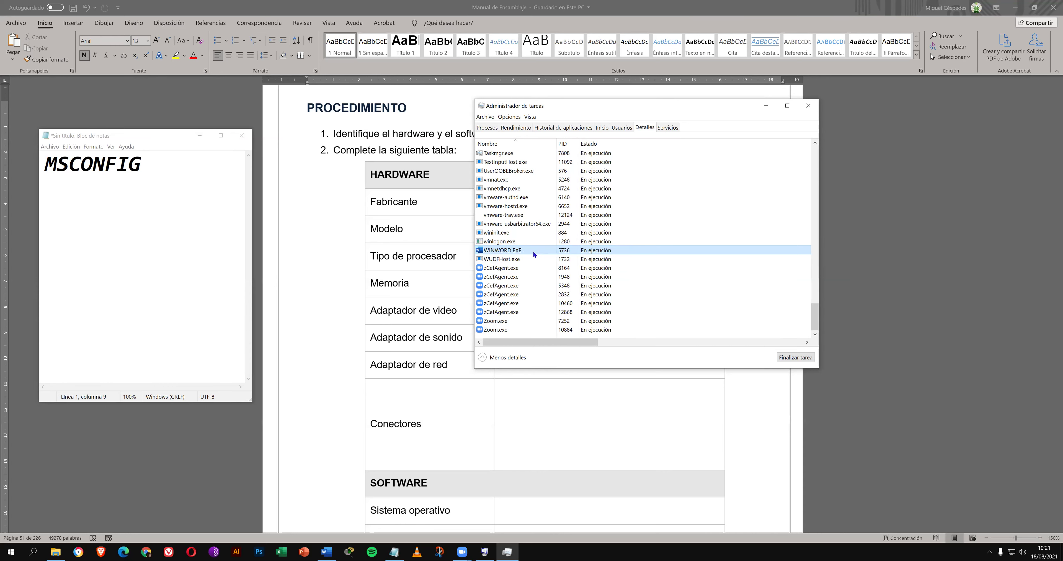
pyautogui.click(487, 128)
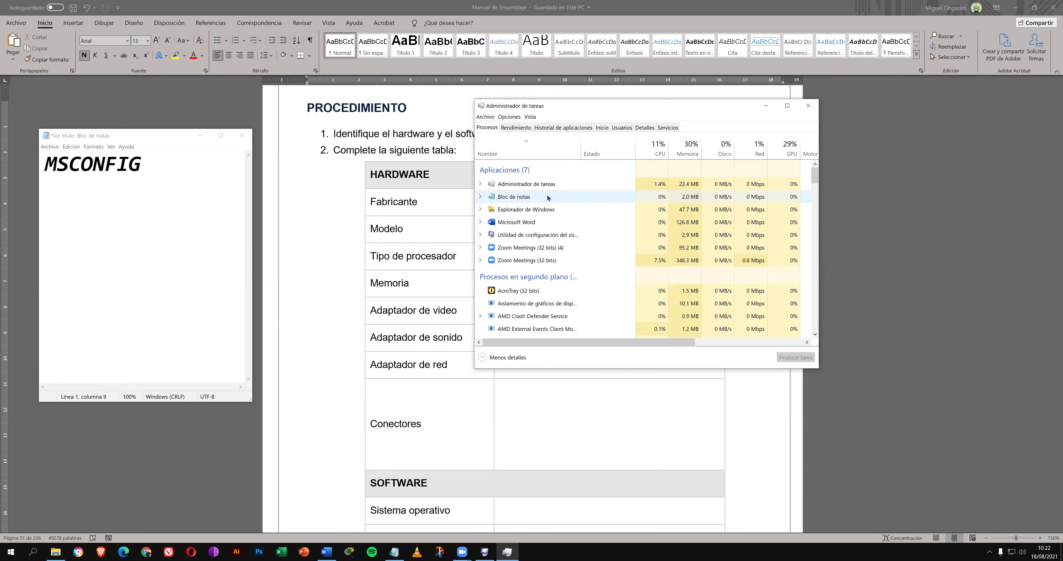
# Step: Locate the executable of Explorador de Windows among the process details, and return to the process list
pyautogui.rightClick(535, 212)
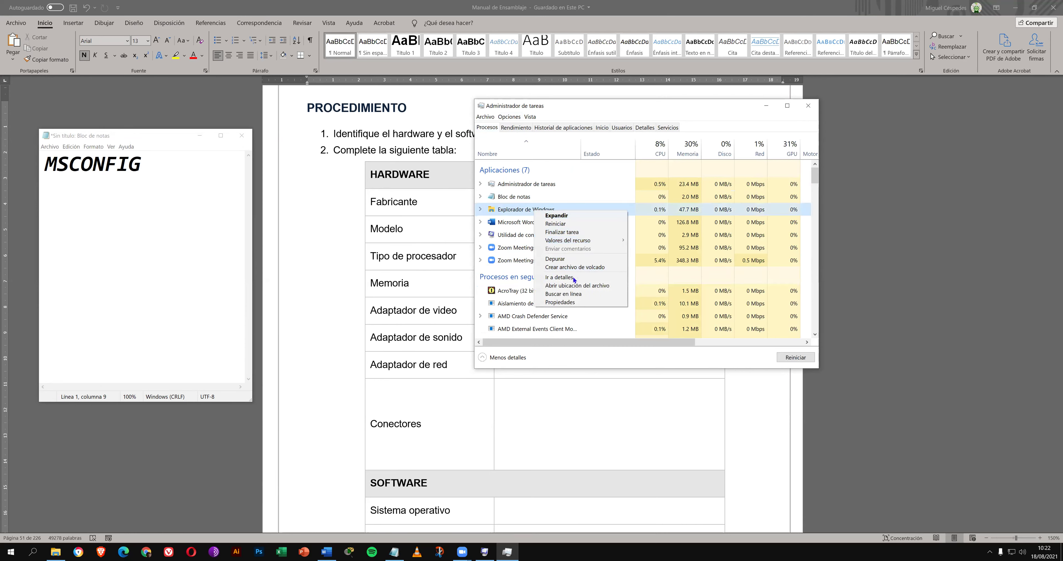
pyautogui.click(576, 280)
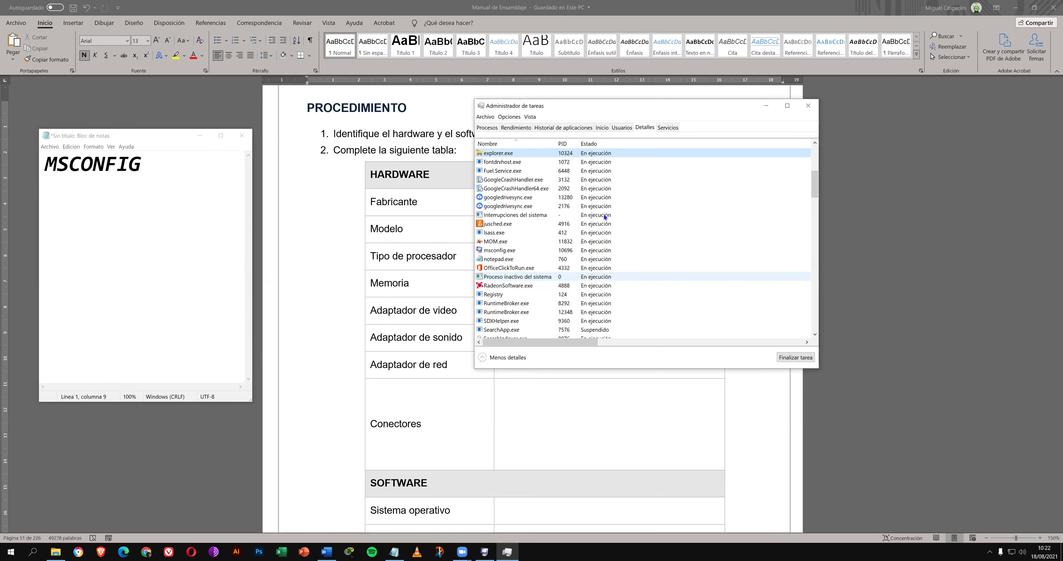
pyautogui.scroll(1, 523, 175)
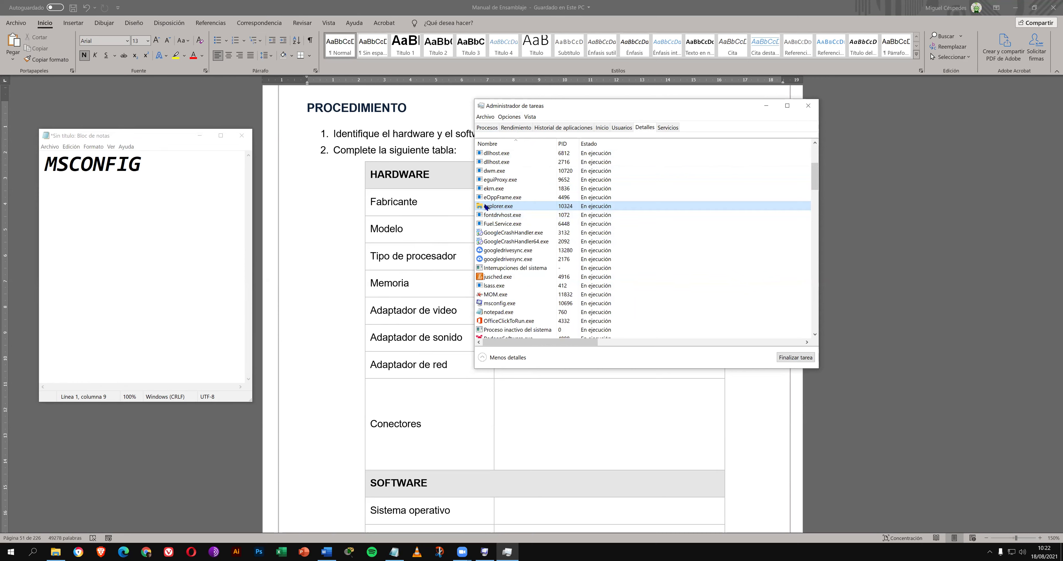
pyautogui.click(492, 127)
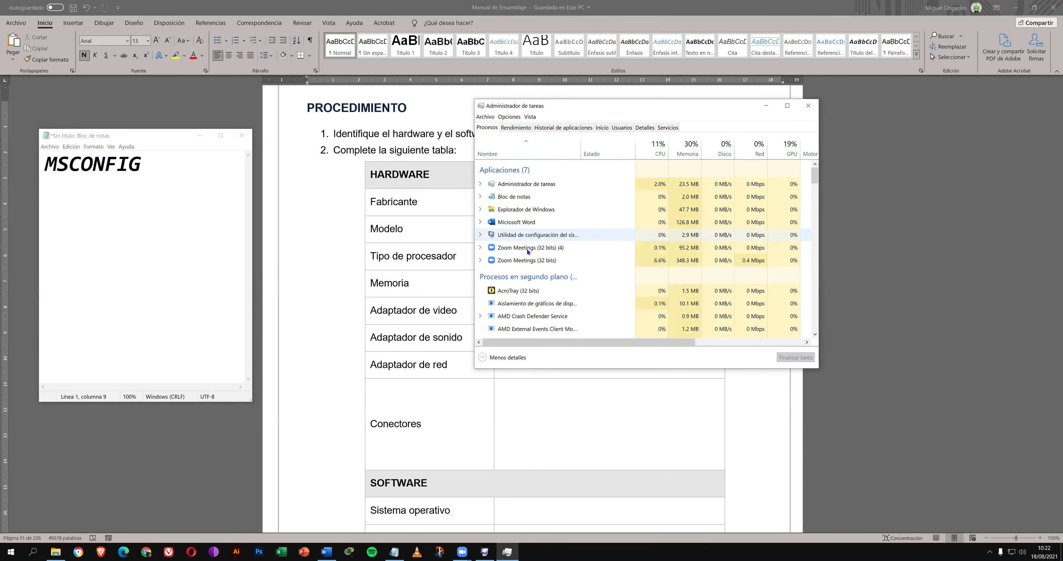
# Step: Check the task actions for the grouped Zoom Meetings application, and look through the process details for its executables before returning to the process list
pyautogui.rightClick(527, 250)
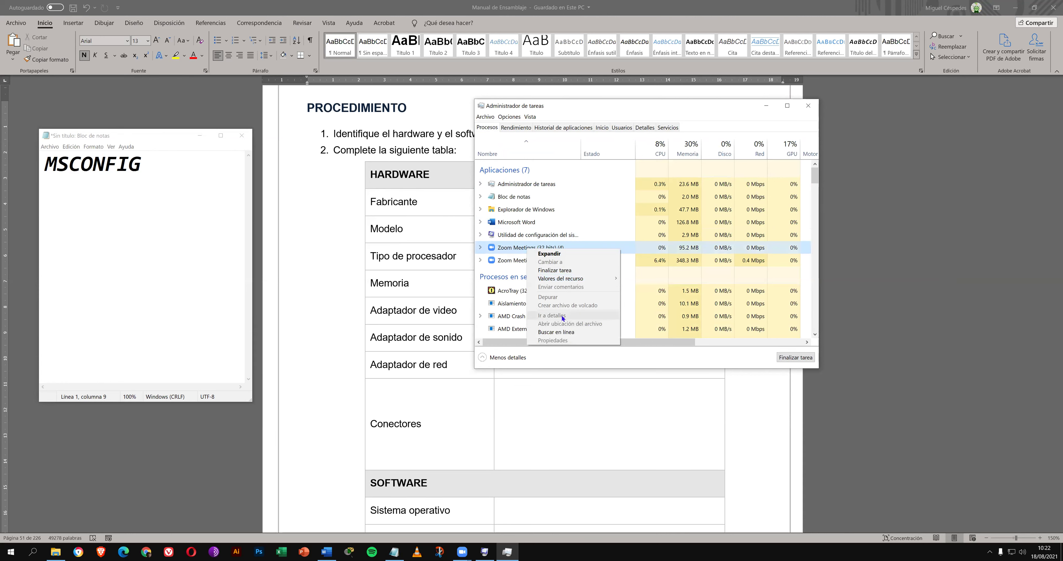
pyautogui.click(643, 127)
pyautogui.scroll(-4, 589, 248)
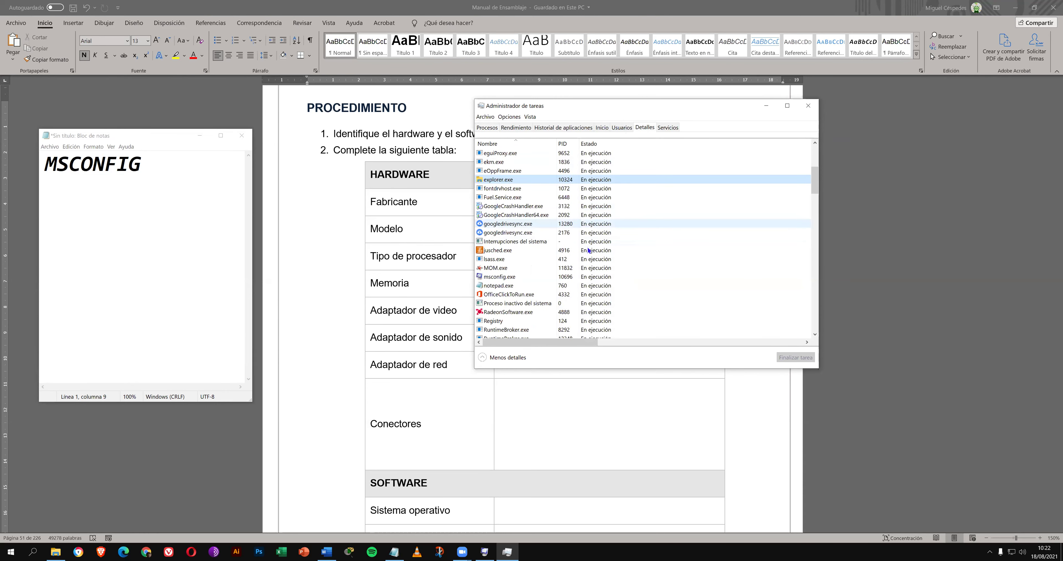
pyautogui.scroll(-5, 591, 248)
pyautogui.scroll(-12, 591, 248)
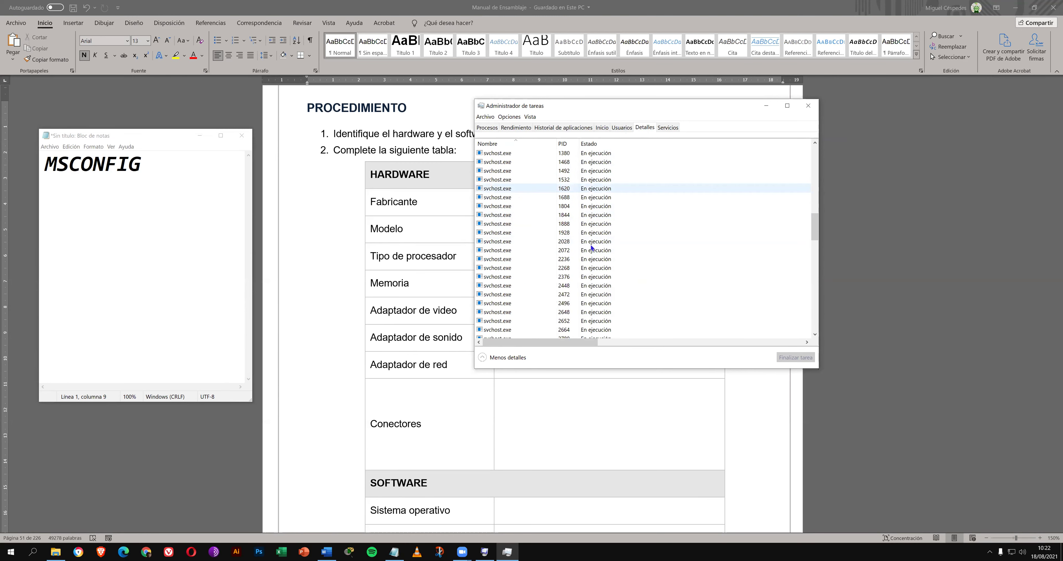
pyautogui.scroll(-15, 591, 250)
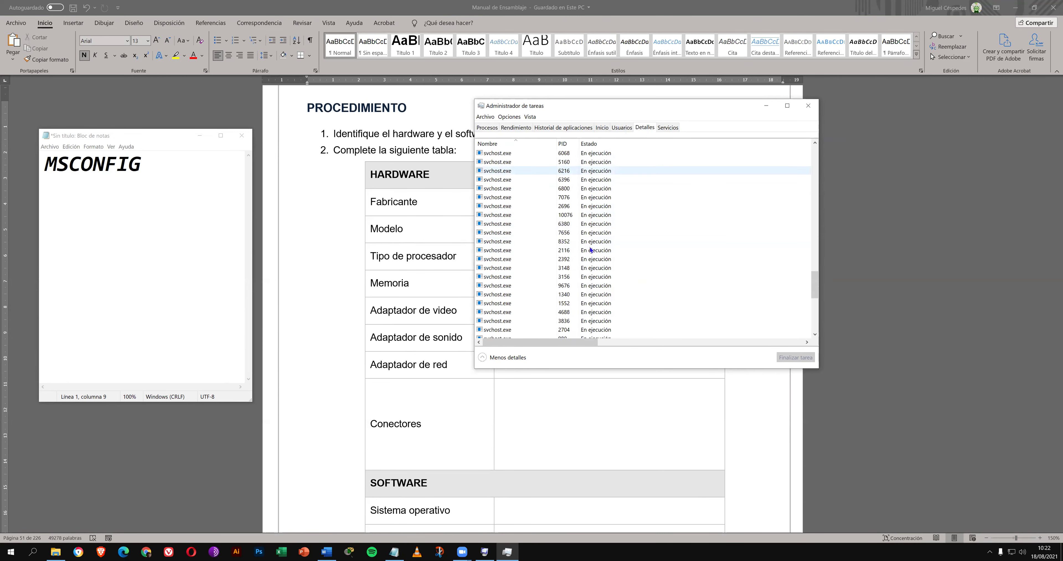
pyautogui.scroll(-1, 591, 250)
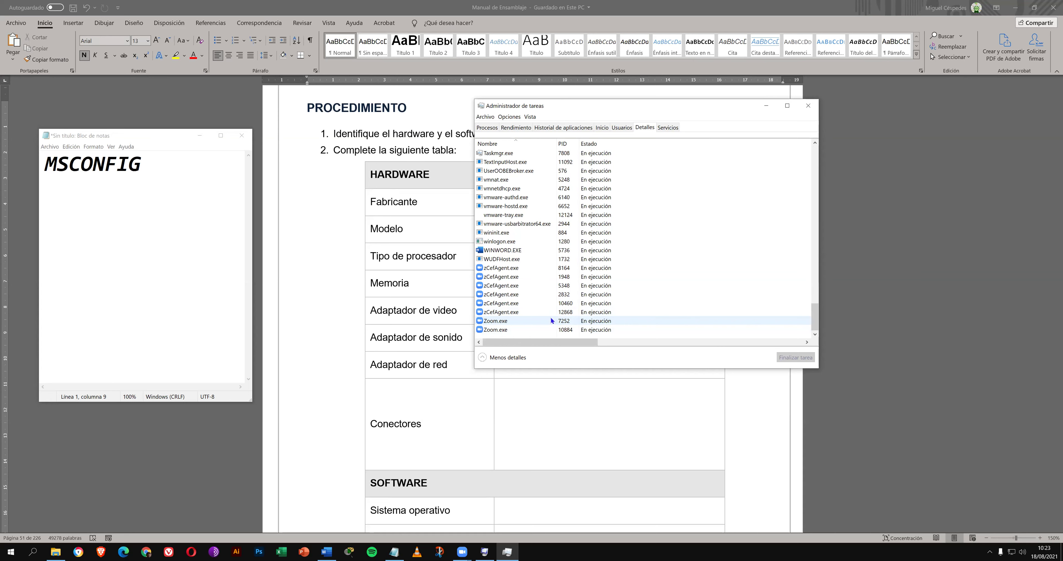
pyautogui.scroll(10, 551, 320)
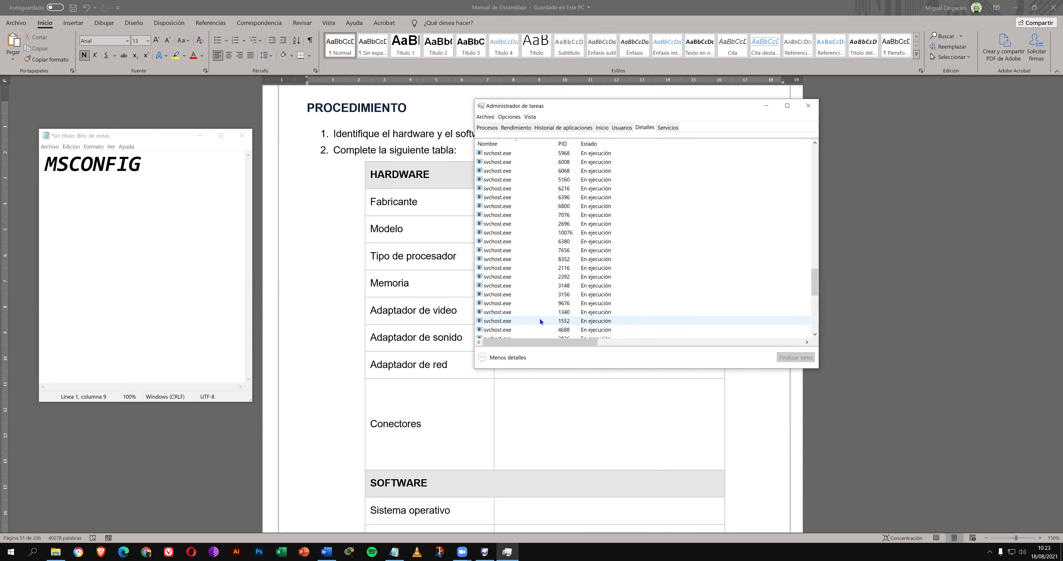
pyautogui.scroll(15, 536, 317)
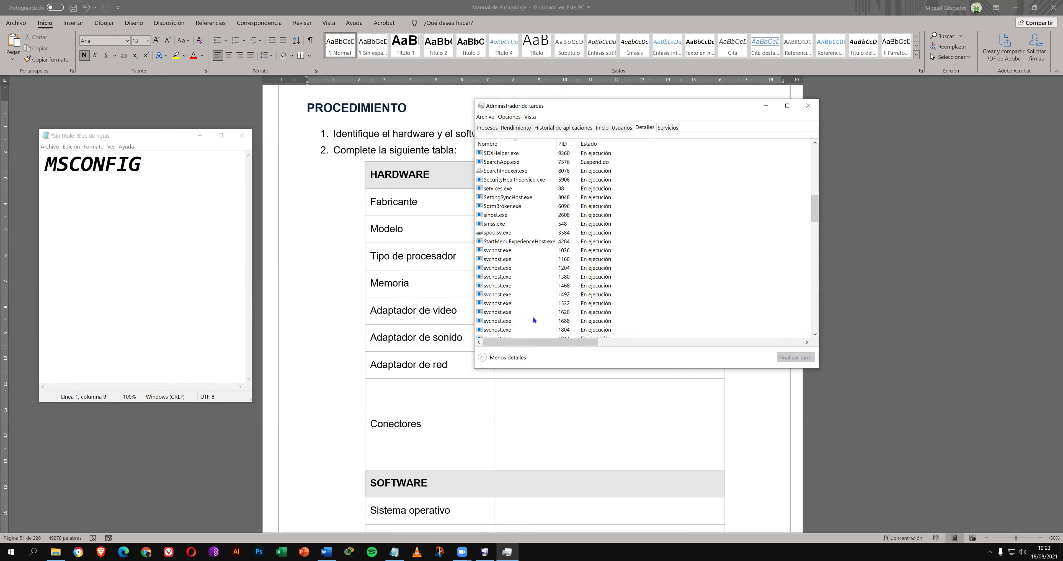
pyautogui.scroll(7, 531, 321)
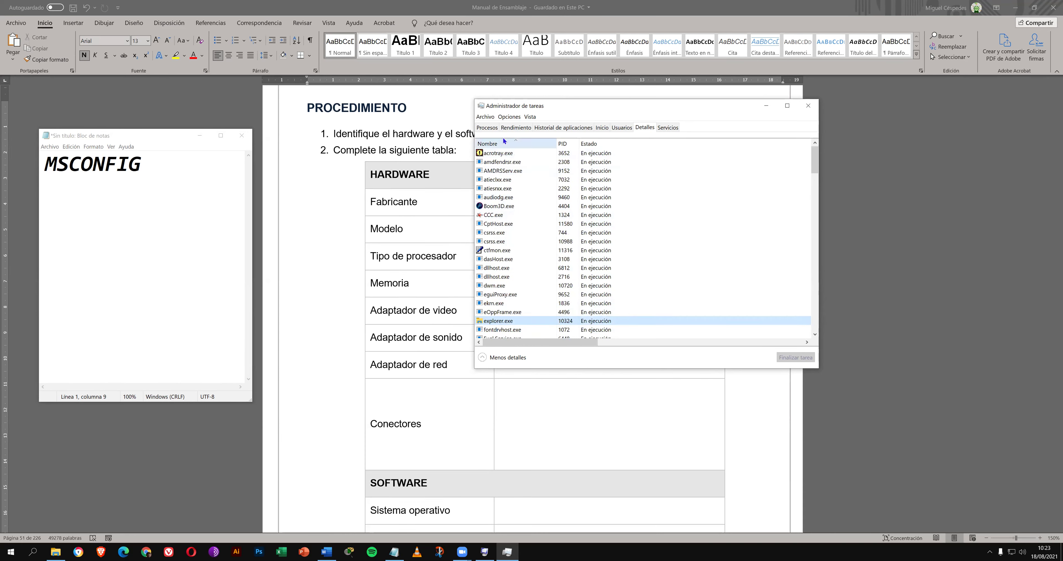
pyautogui.click(487, 127)
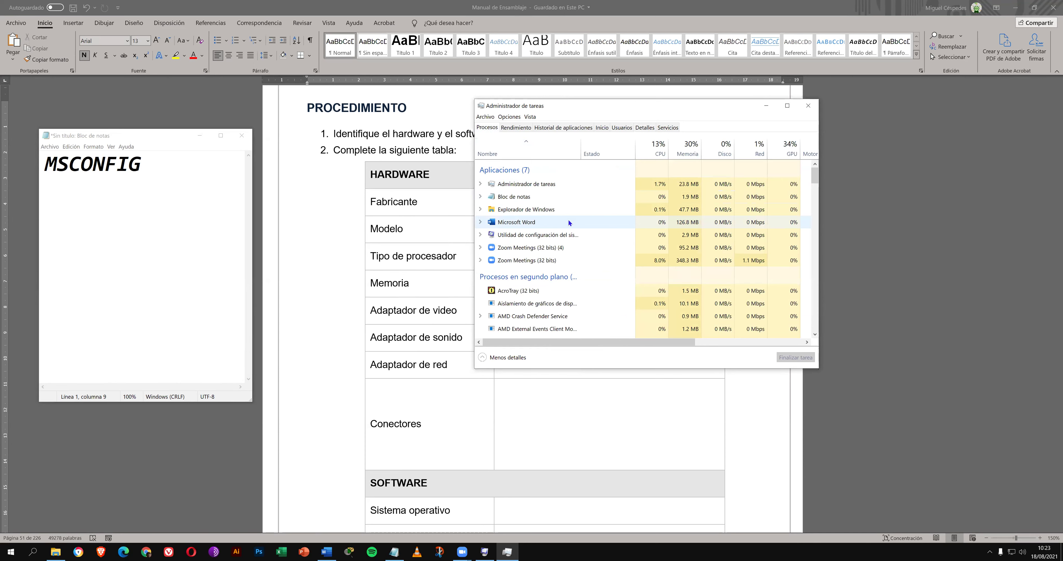
# Step: Show Microsoft Word's task actions without ending it, and close the Administrador de tareas
pyautogui.rightClick(521, 224)
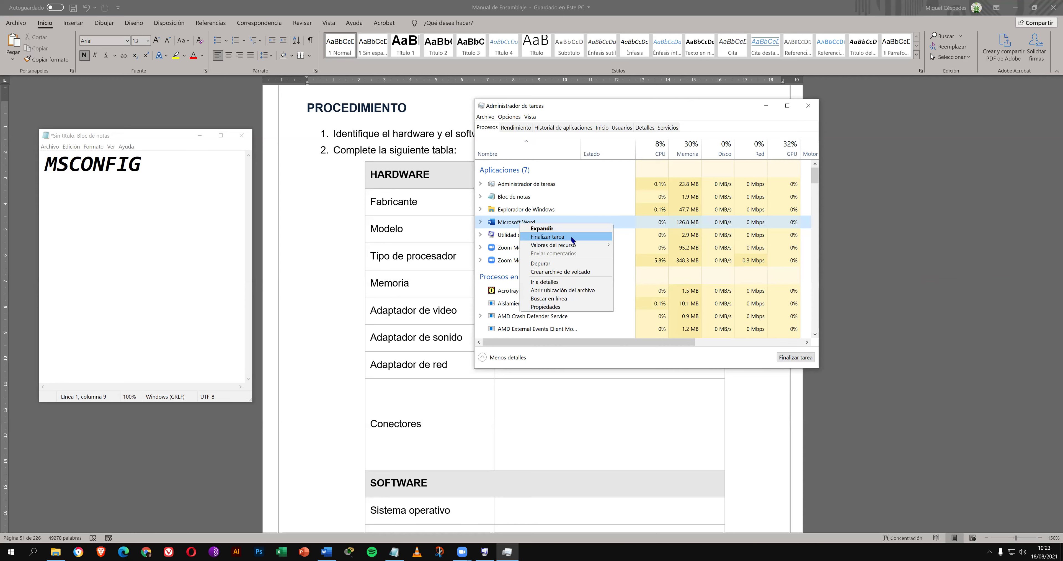
pyautogui.click(809, 106)
pyautogui.click(808, 103)
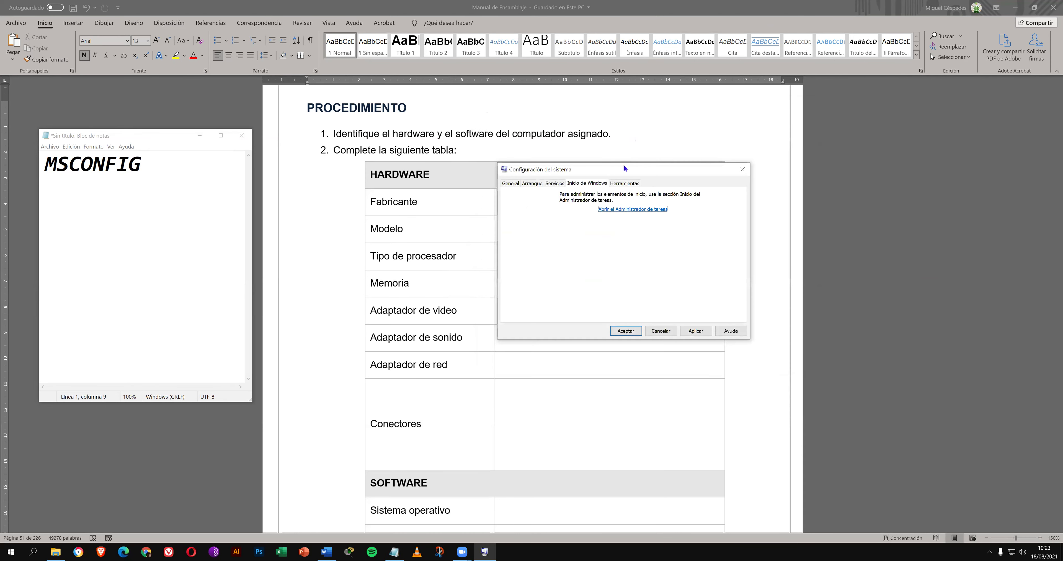
# Step: Review the Herramientas, General, Arranque and Servicios sections of Configuración del sistema
pyautogui.click(620, 183)
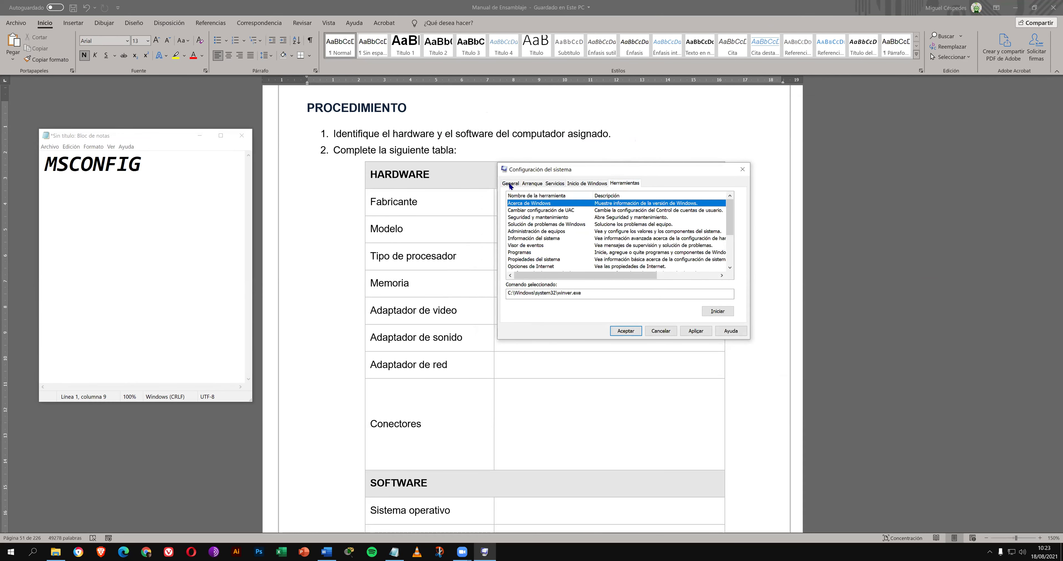
pyautogui.click(510, 185)
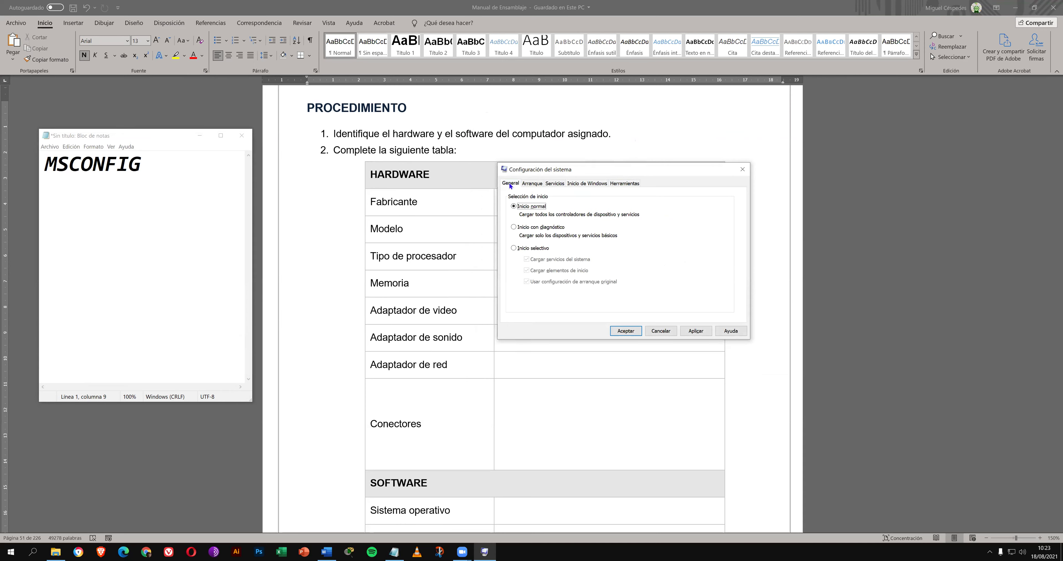
pyautogui.click(531, 184)
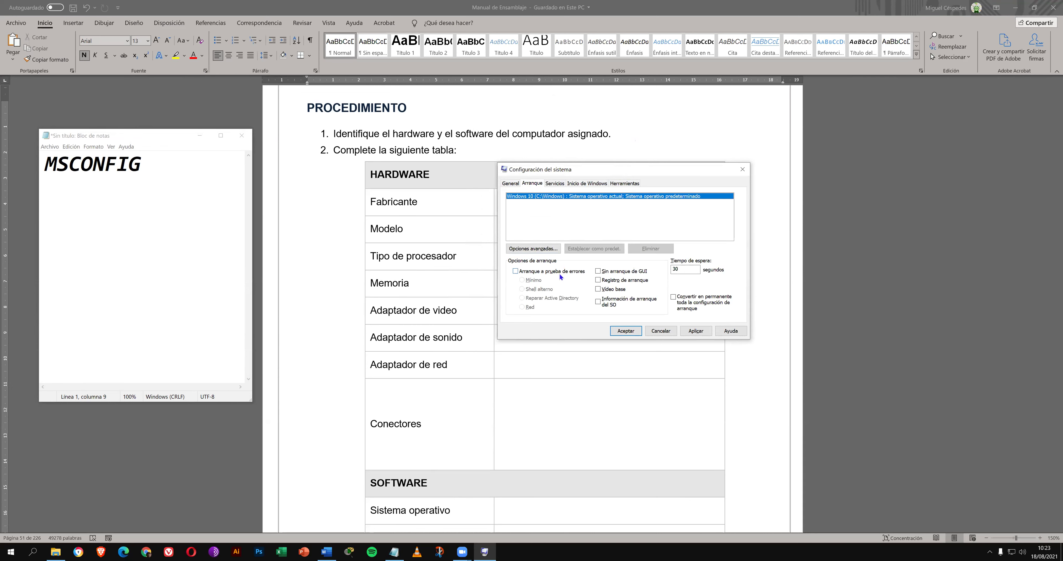
pyautogui.click(561, 186)
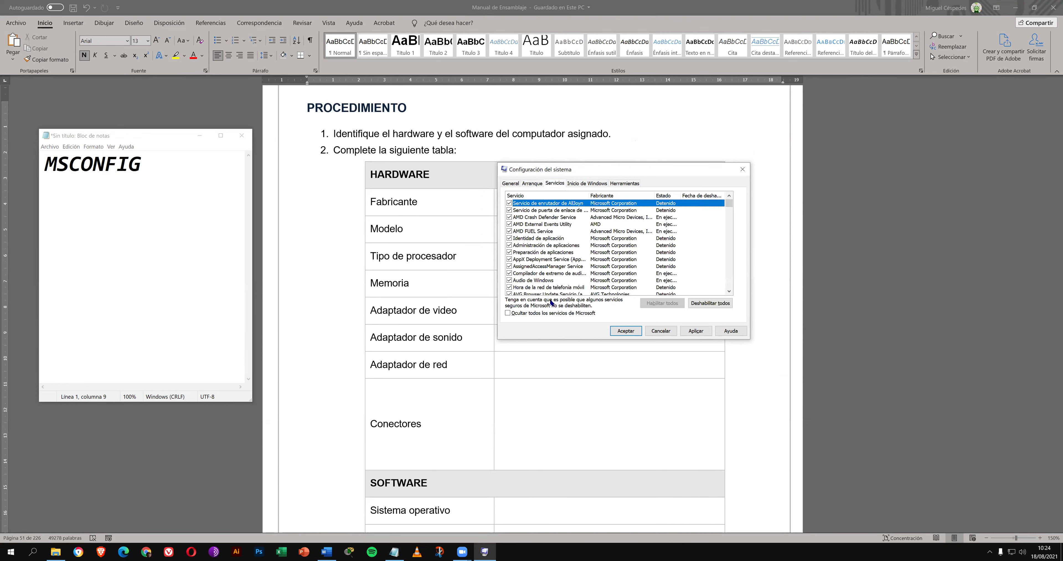
# Step: Hide all Microsoft services, widen the service name column to show full names, and review the remaining services
pyautogui.click(512, 312)
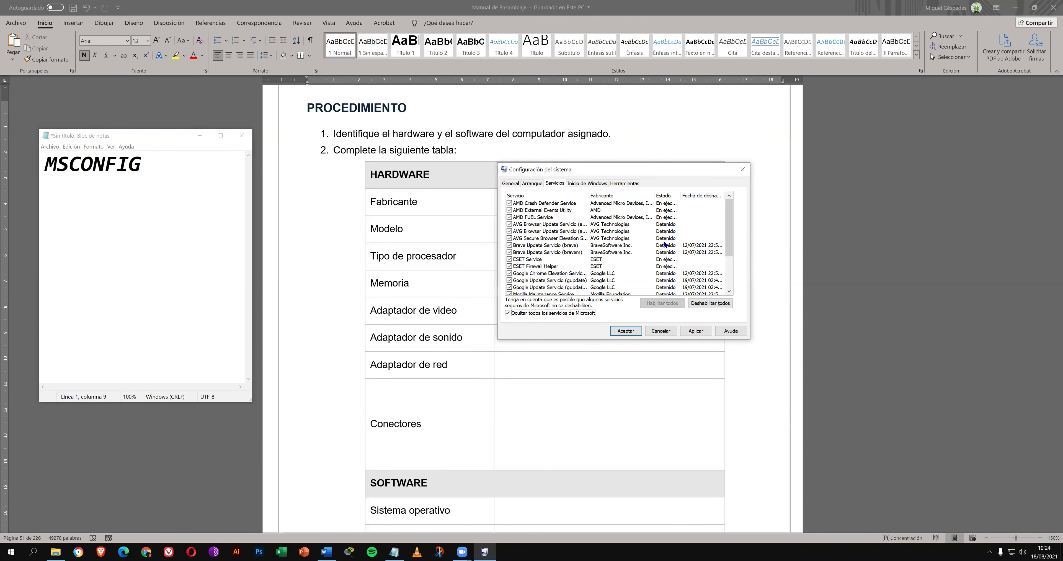
pyautogui.scroll(-2, 665, 247)
pyautogui.scroll(-1, 664, 247)
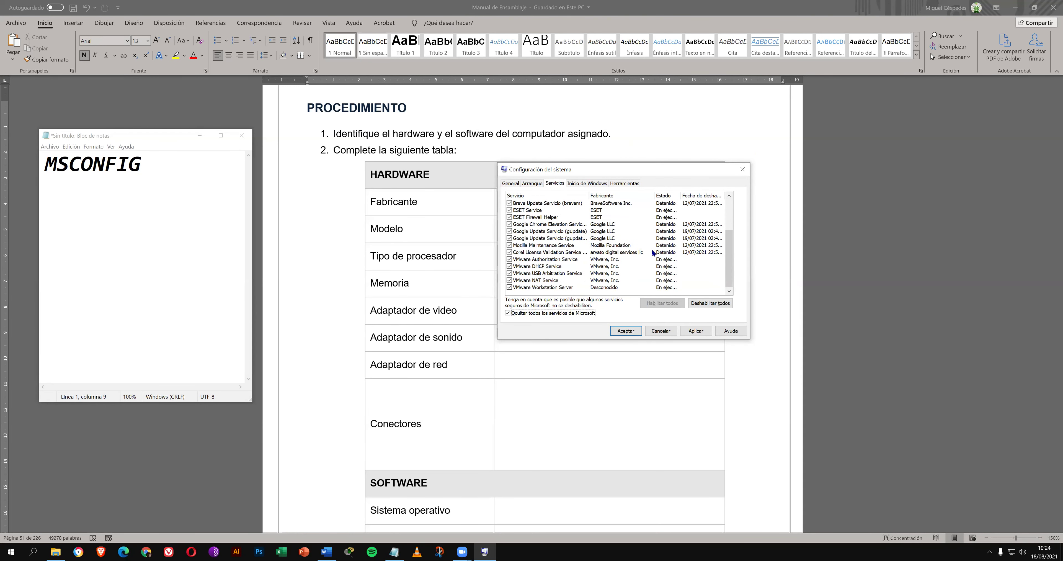
pyautogui.doubleClick(589, 195)
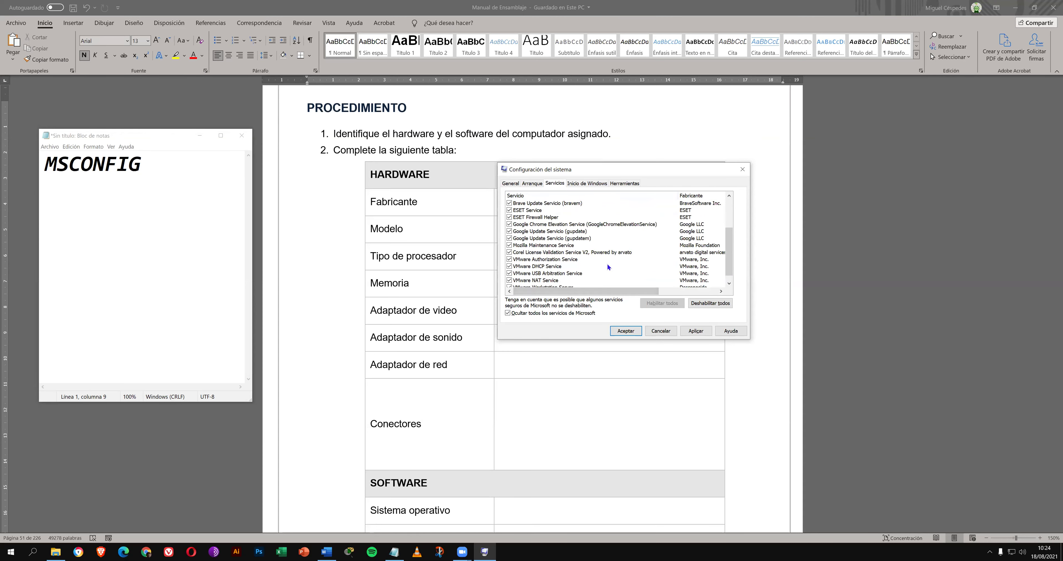
pyautogui.scroll(-1, 607, 263)
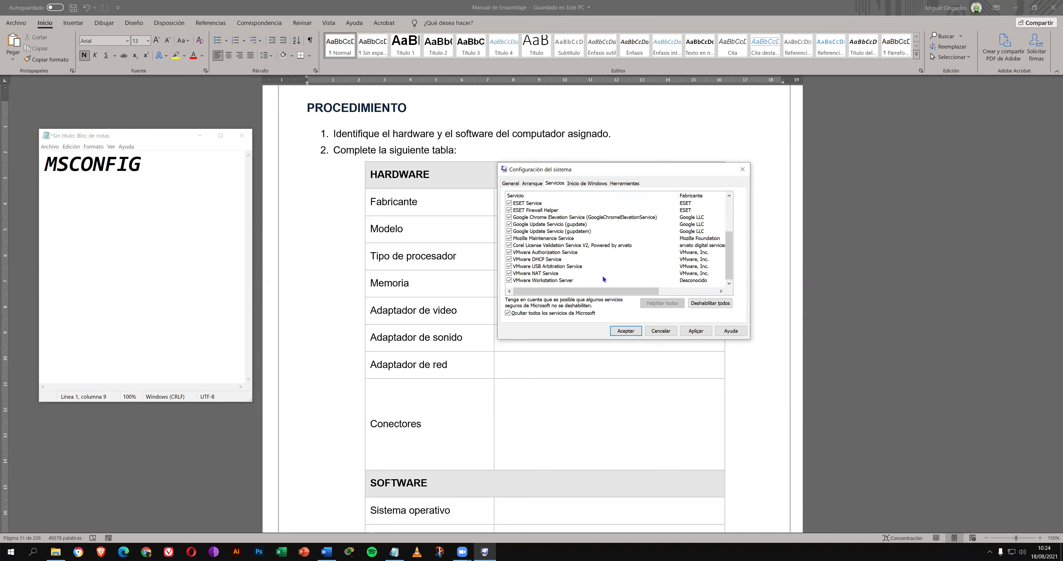
pyautogui.scroll(2, 605, 271)
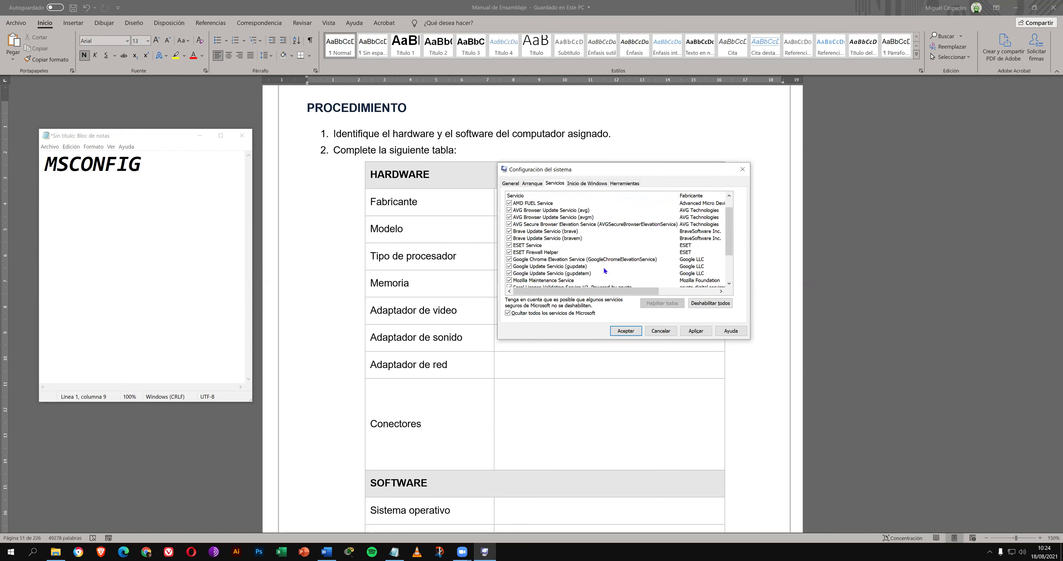
pyautogui.scroll(1, 604, 267)
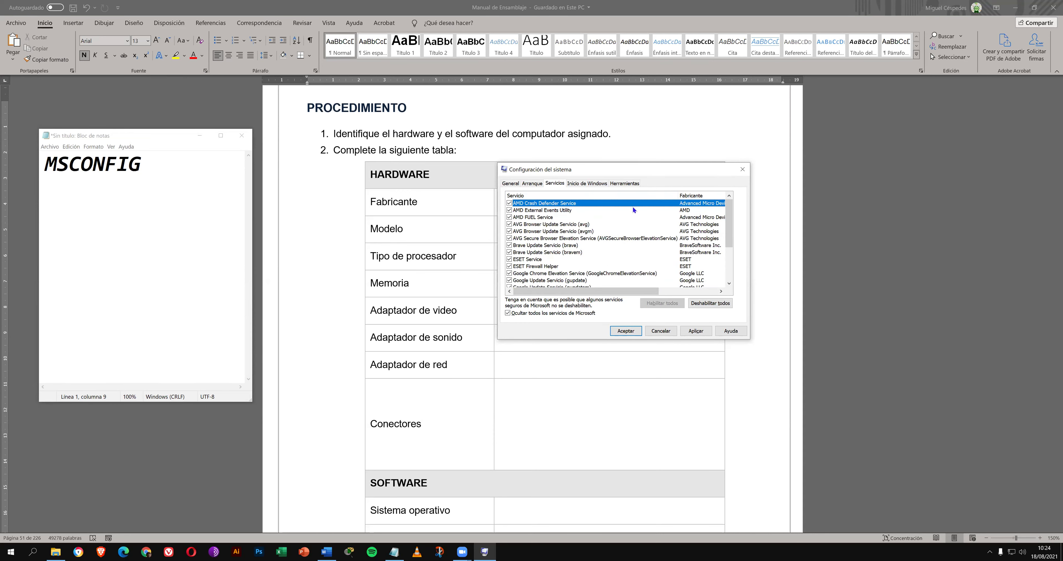
# Step: Sort the remaining services by manufacturer, and clear Corel License Validation Service V2 while reviewing the rest of the list
pyautogui.click(694, 197)
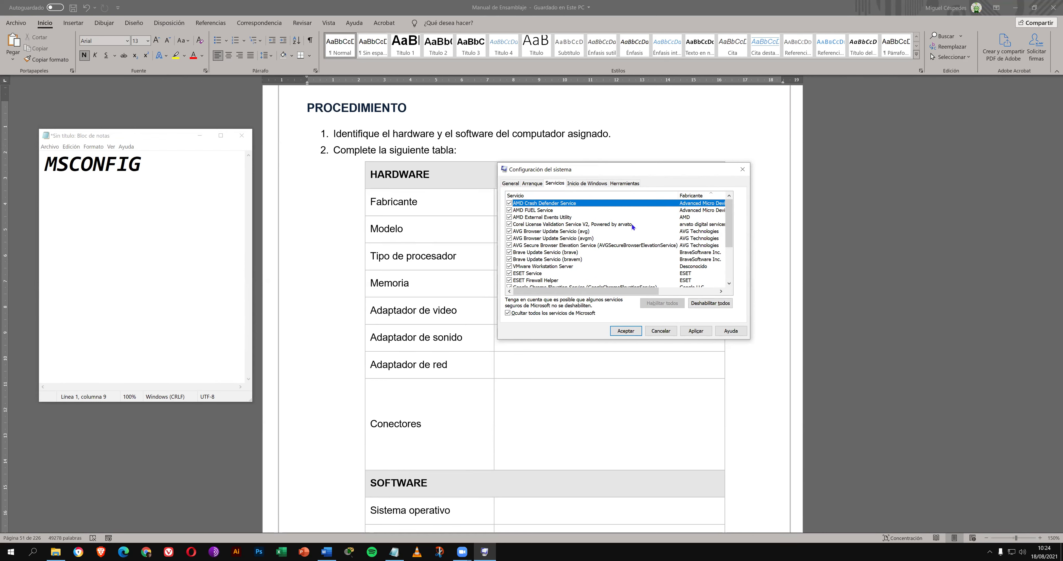
pyautogui.click(510, 224)
pyautogui.scroll(-1, 574, 267)
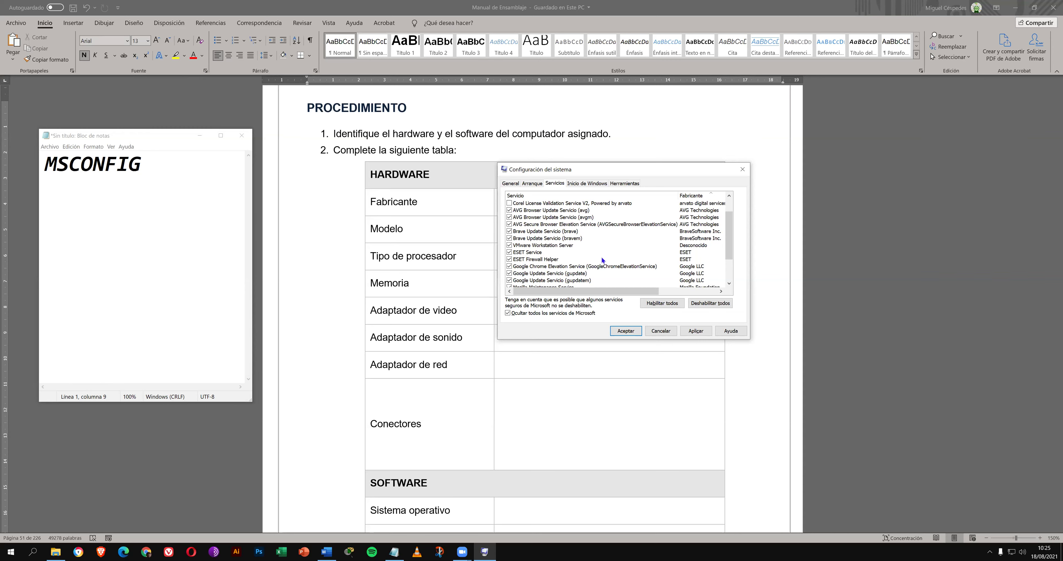
pyautogui.scroll(-1, 602, 259)
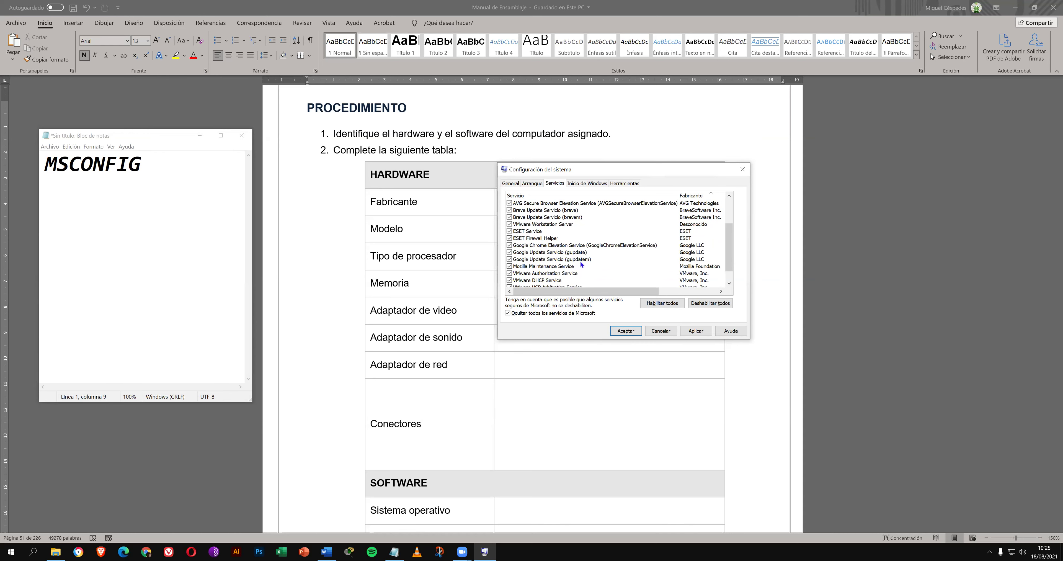
pyautogui.scroll(-1, 581, 262)
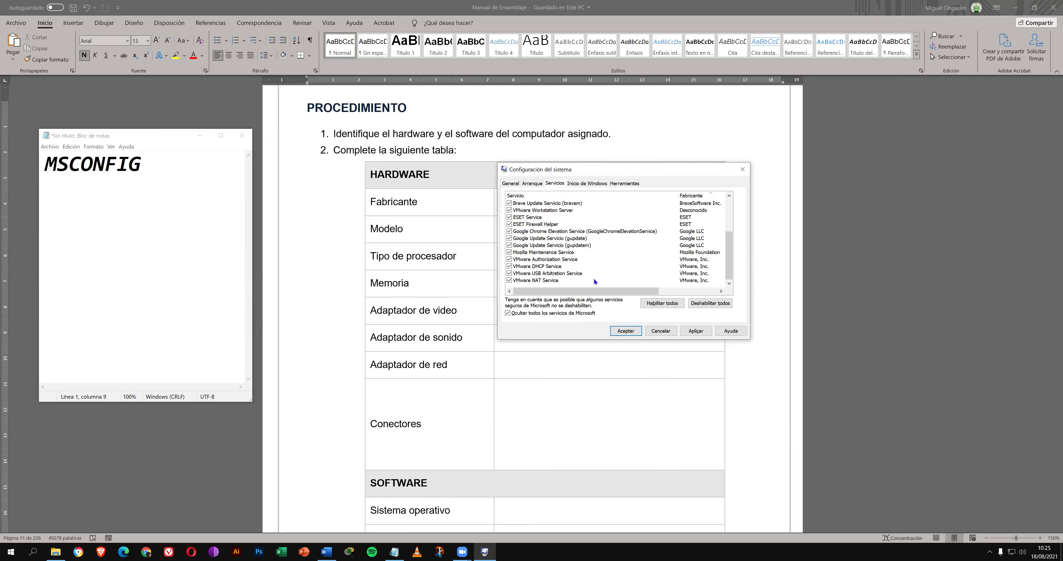
# Step: Enable Corel License Validation Service V2 again, and show the Microsoft services in the list
pyautogui.scroll(2, 592, 277)
pyautogui.scroll(1, 591, 279)
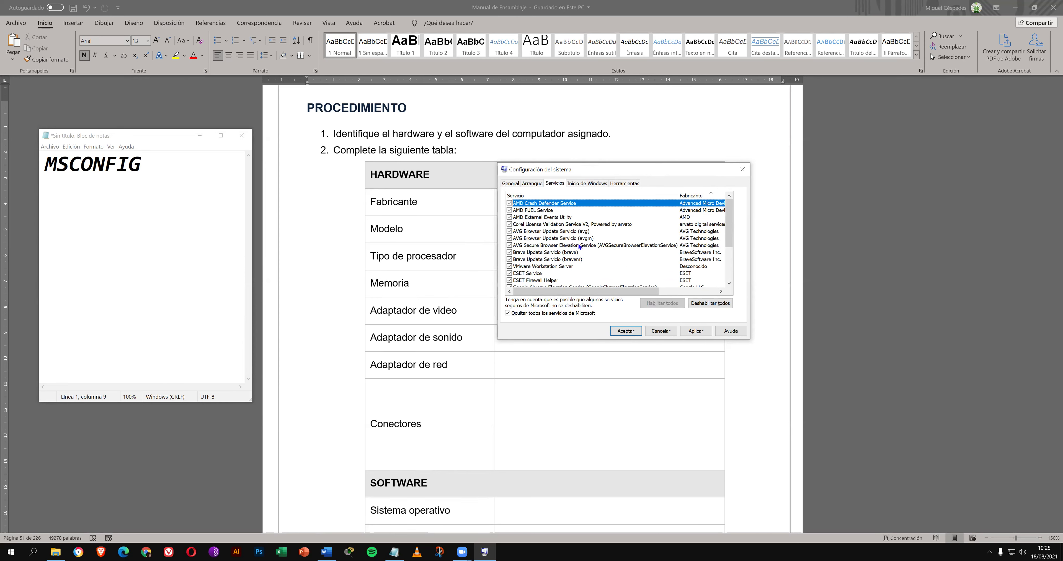
pyautogui.click(528, 313)
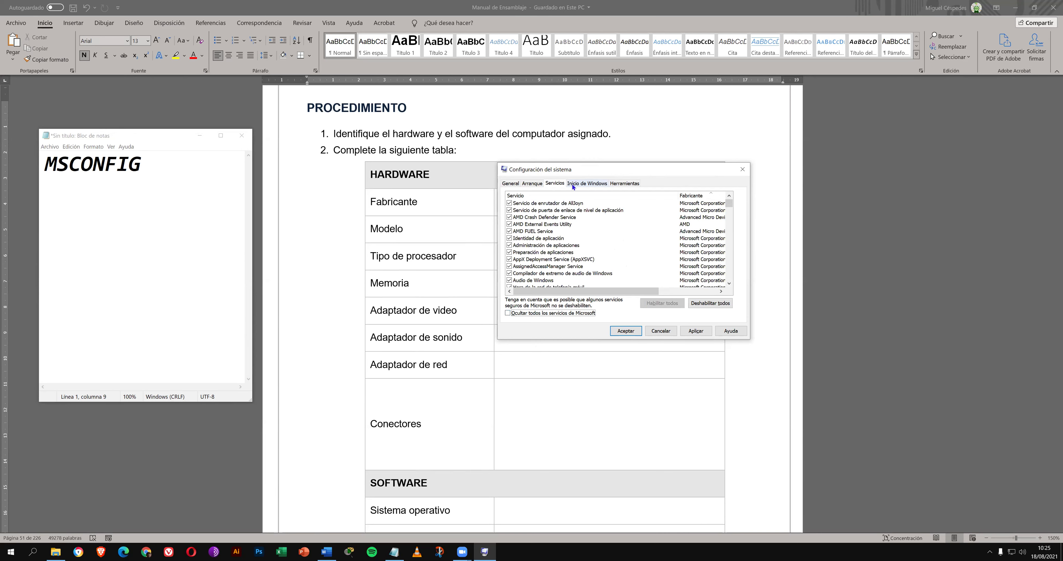
# Step: Examine the complete list of services and their manufacturers, from the AMD entries to the VMware services
pyautogui.scroll(-1, 641, 248)
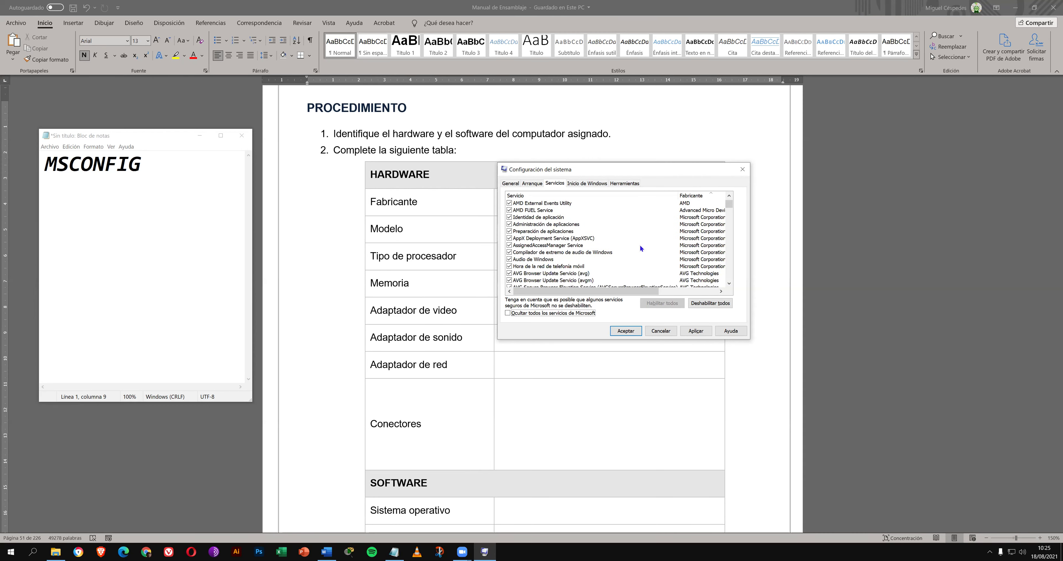
pyautogui.scroll(-5, 641, 248)
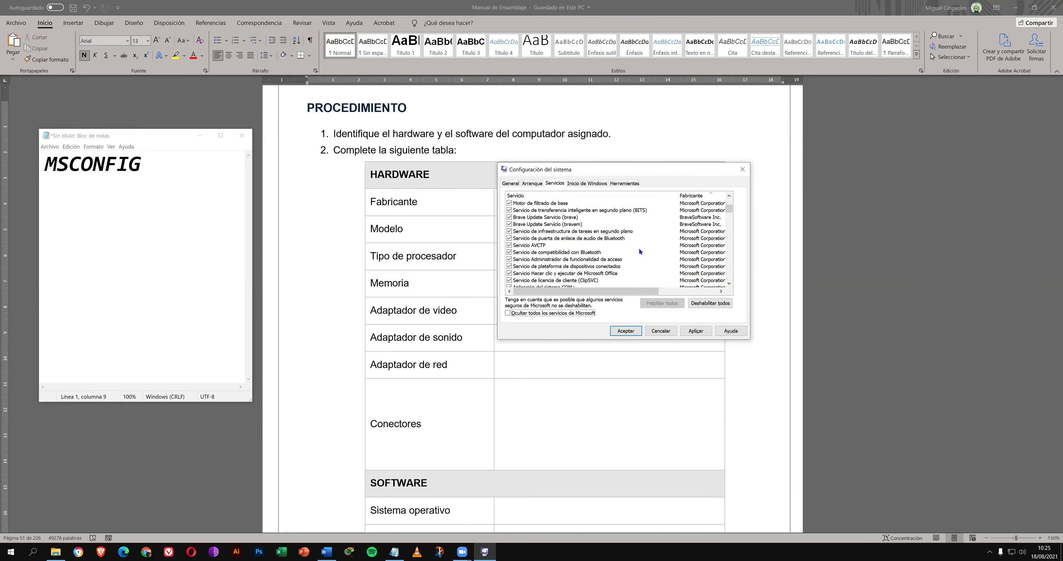
pyautogui.scroll(-5, 639, 253)
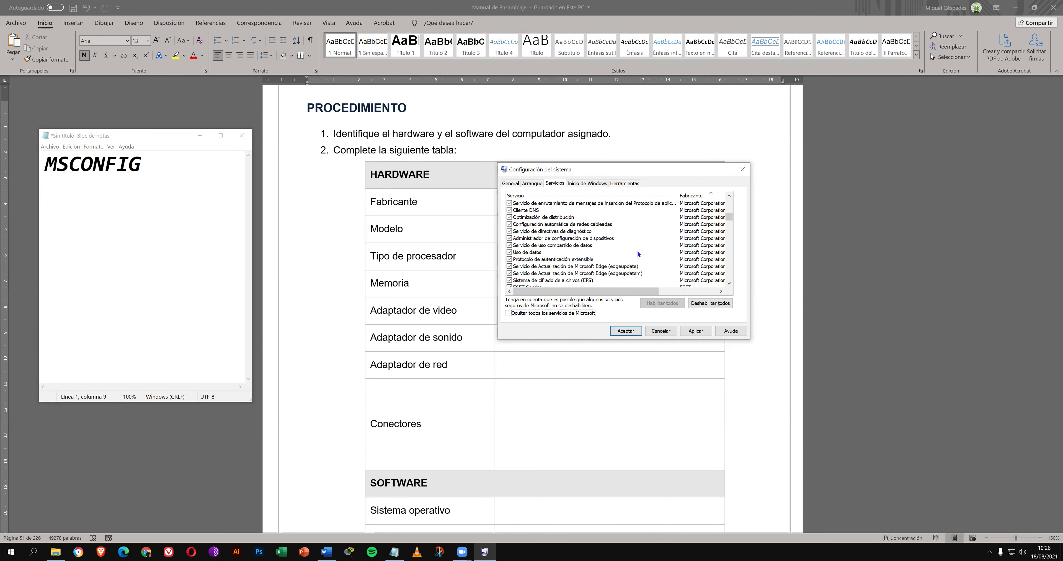
pyautogui.scroll(-5, 636, 249)
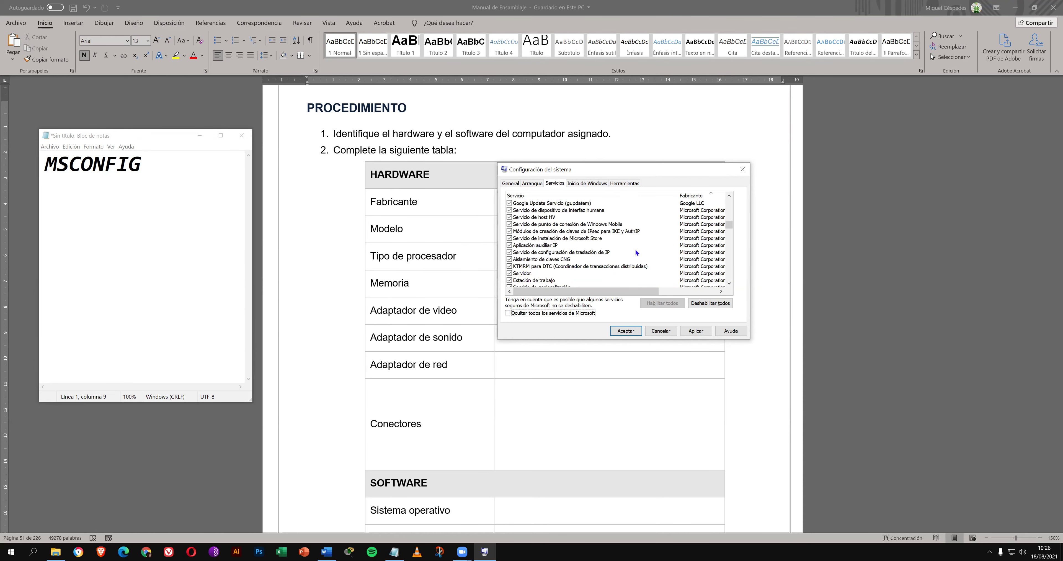
pyautogui.scroll(-5, 635, 252)
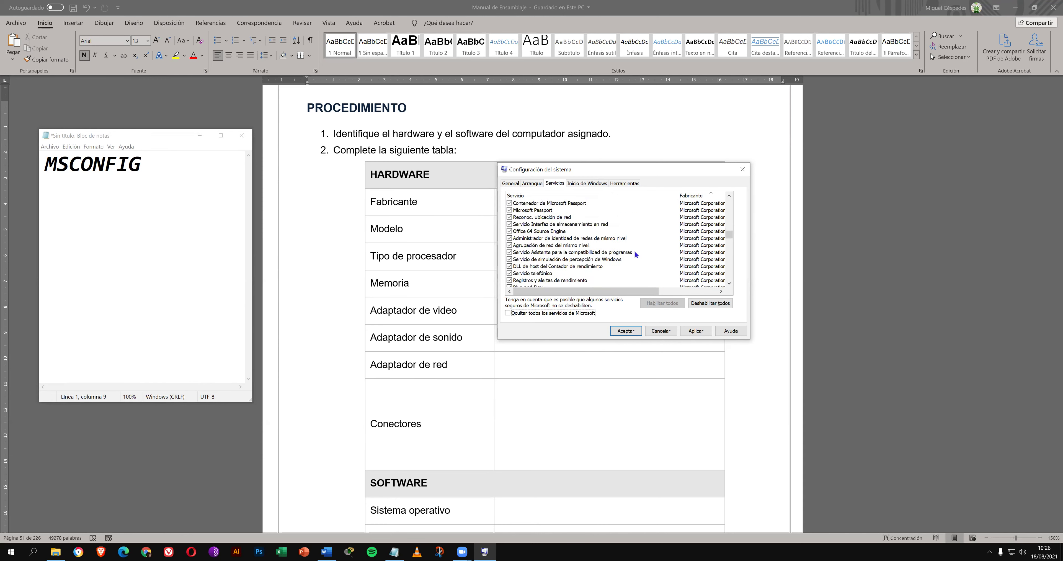
pyautogui.scroll(-5, 635, 251)
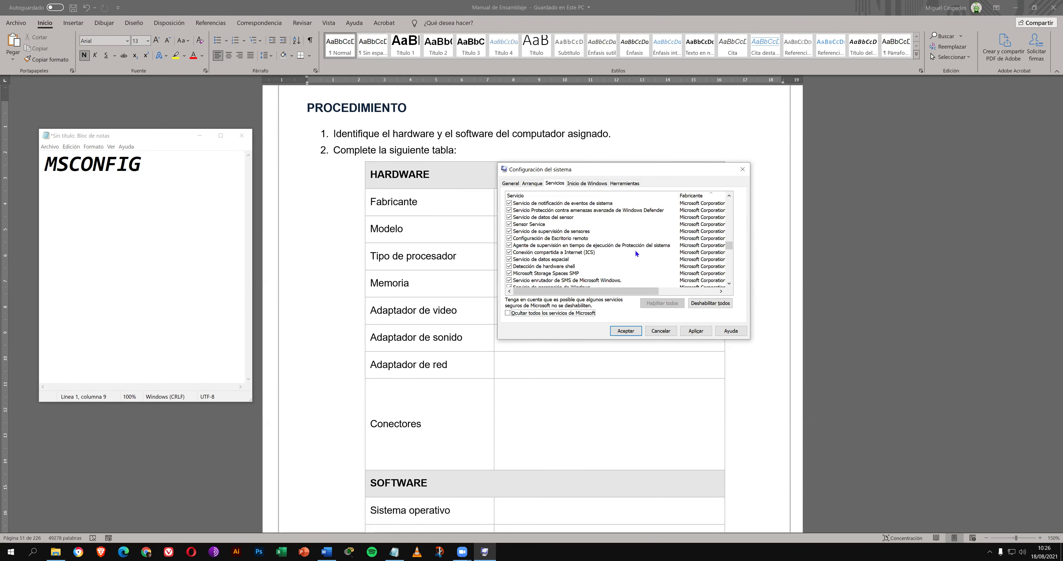
pyautogui.scroll(-5, 635, 254)
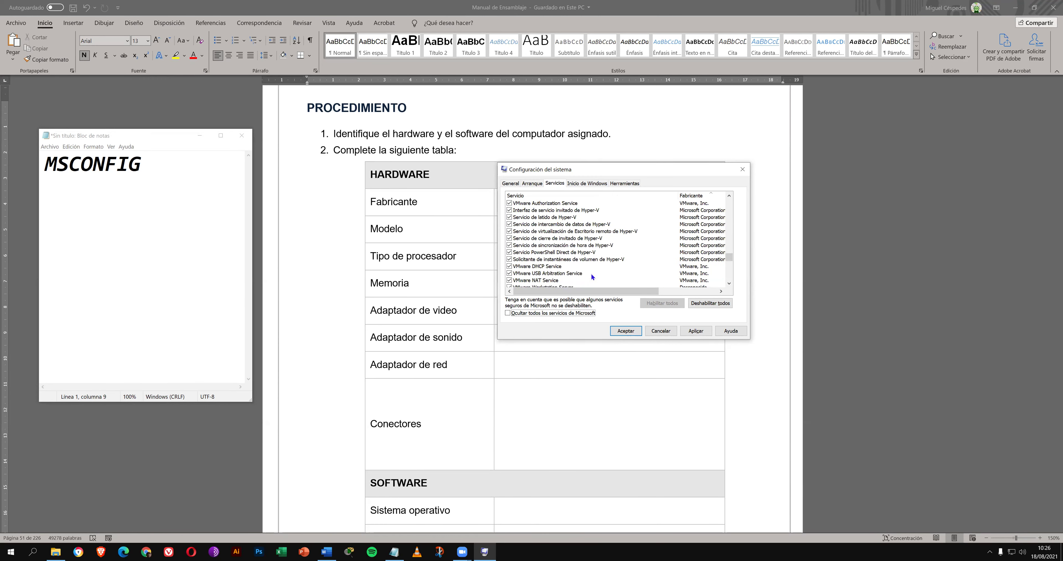
# Step: Hide all Microsoft services and review the remaining third-party services from AMD Crash Defender Service to VMware Workstation Server
pyautogui.click(508, 313)
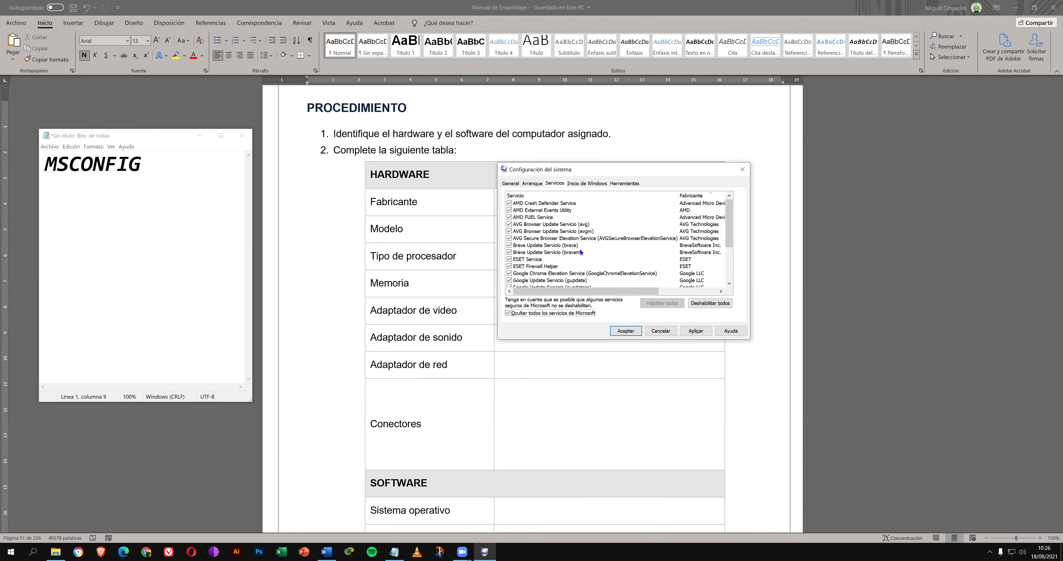
pyautogui.scroll(-2, 563, 241)
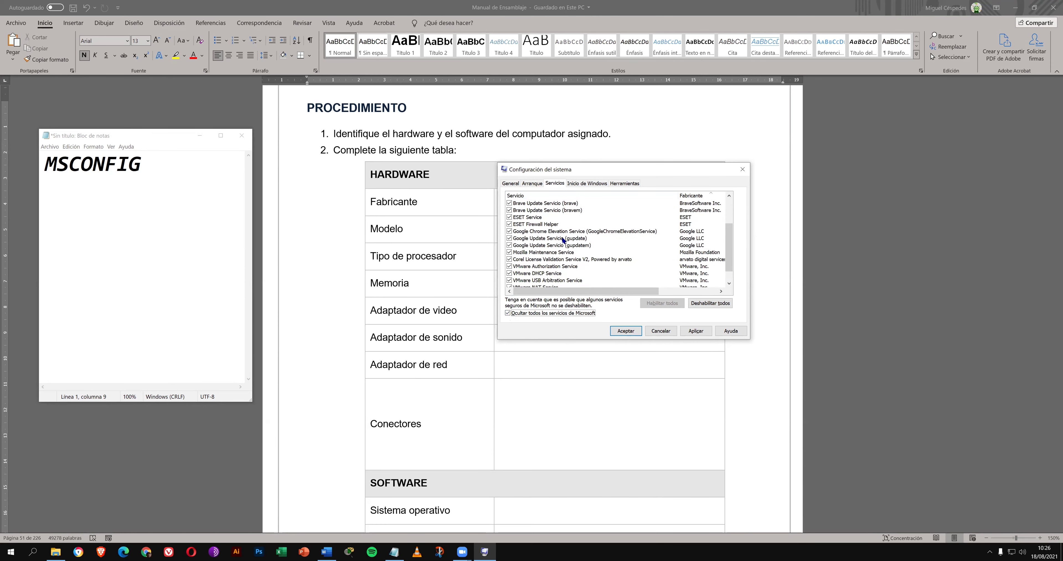
pyautogui.scroll(-1, 560, 262)
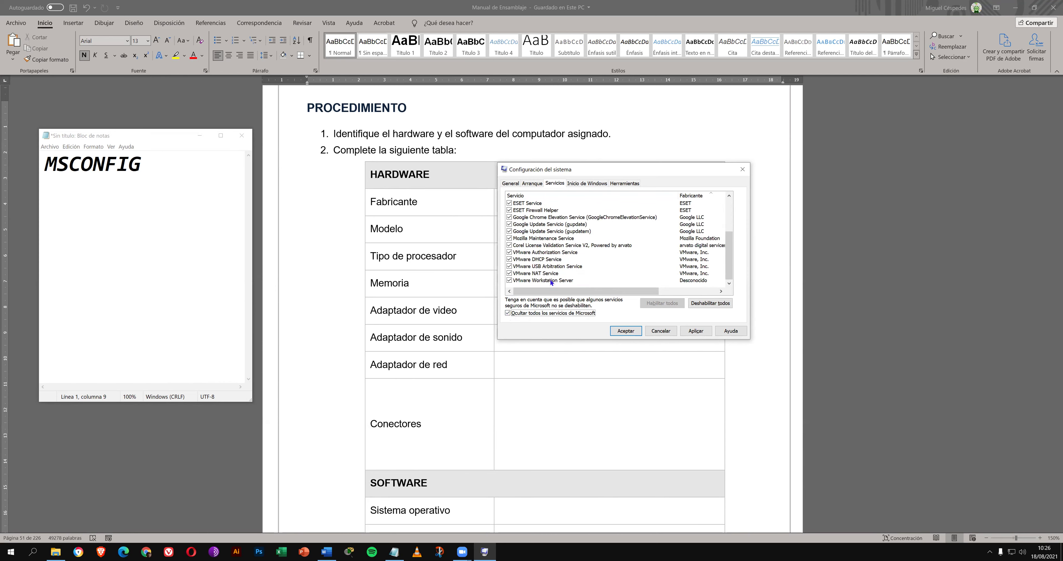
pyautogui.scroll(3, 551, 282)
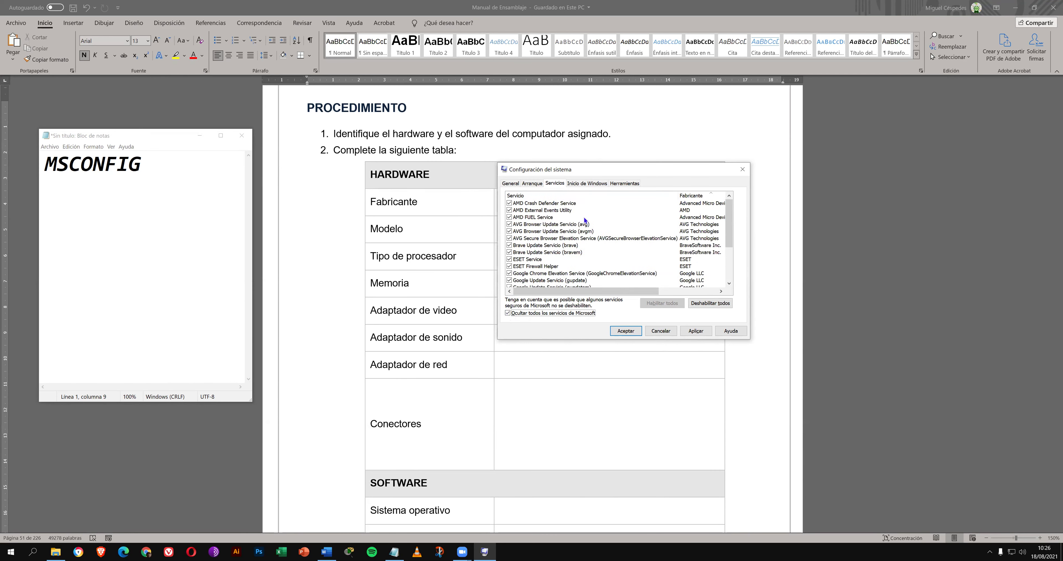
pyautogui.scroll(-3, 566, 256)
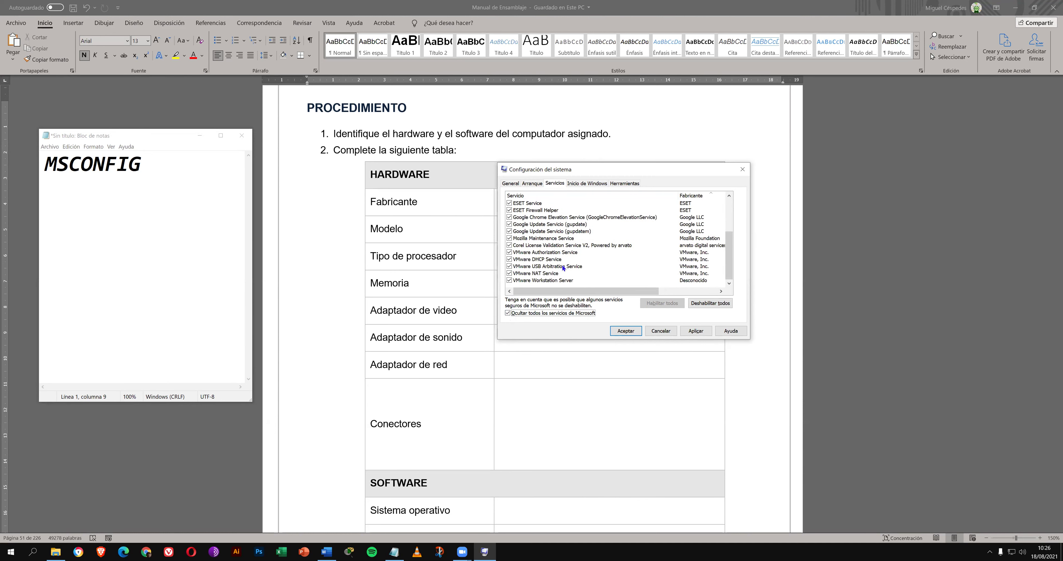
pyautogui.scroll(3, 570, 267)
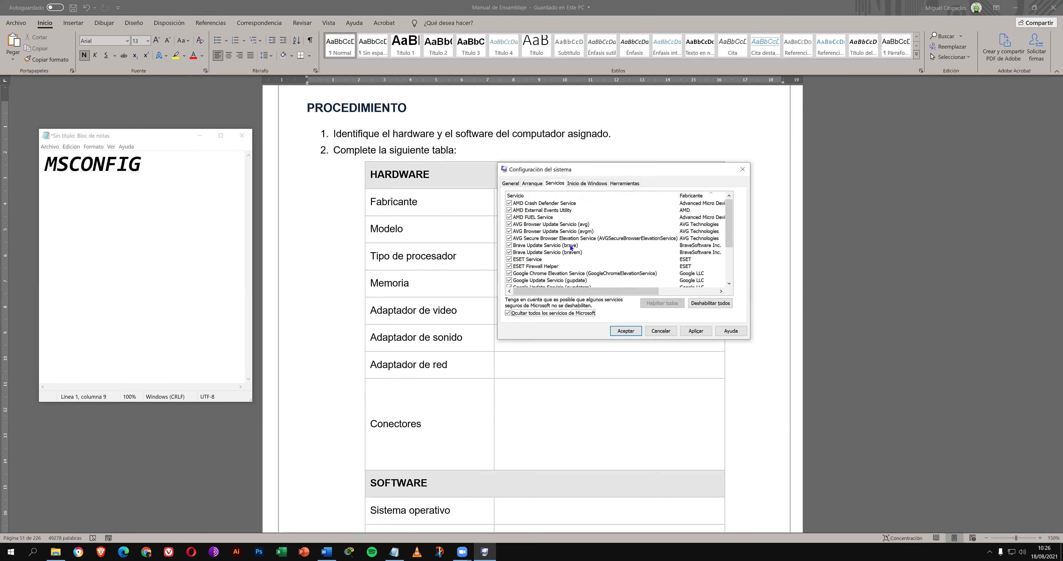
pyautogui.scroll(-3, 577, 226)
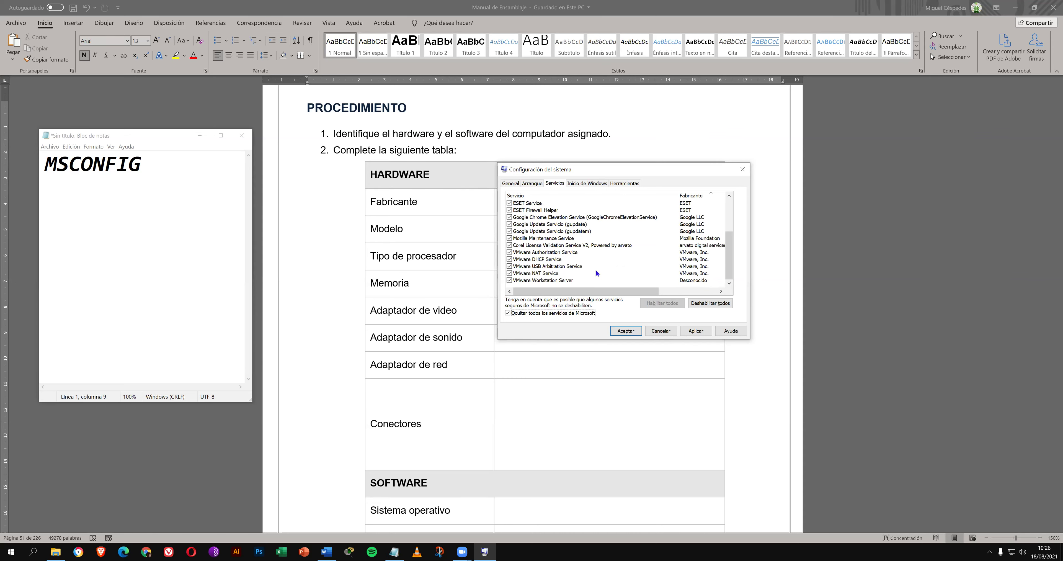
pyautogui.scroll(3, 594, 272)
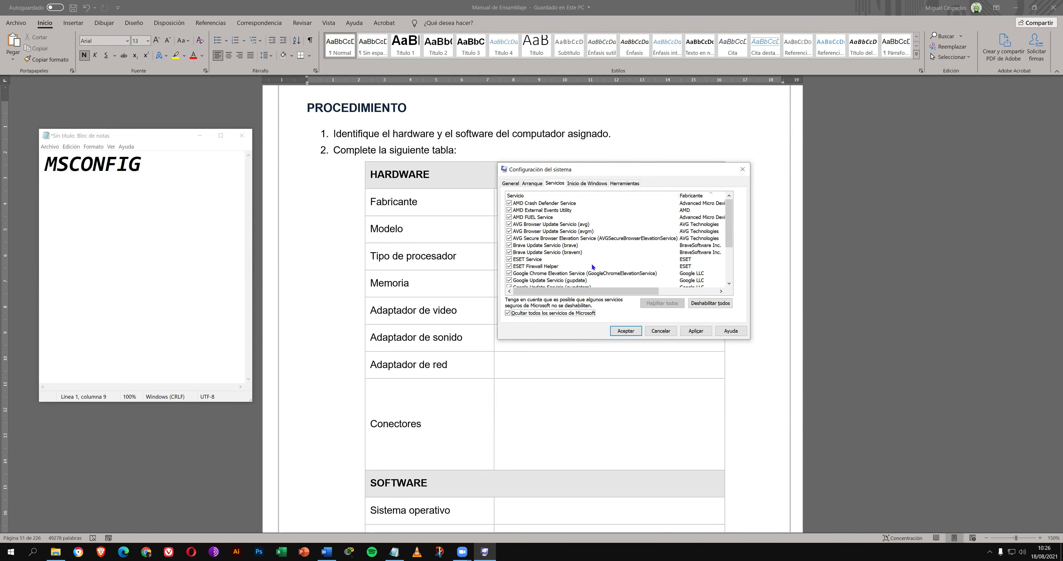
# Step: Review the Inicio de Windows, Herramientas, Servicios, Arranque and General sections, and close Configuración del sistema without saving changes
pyautogui.click(592, 185)
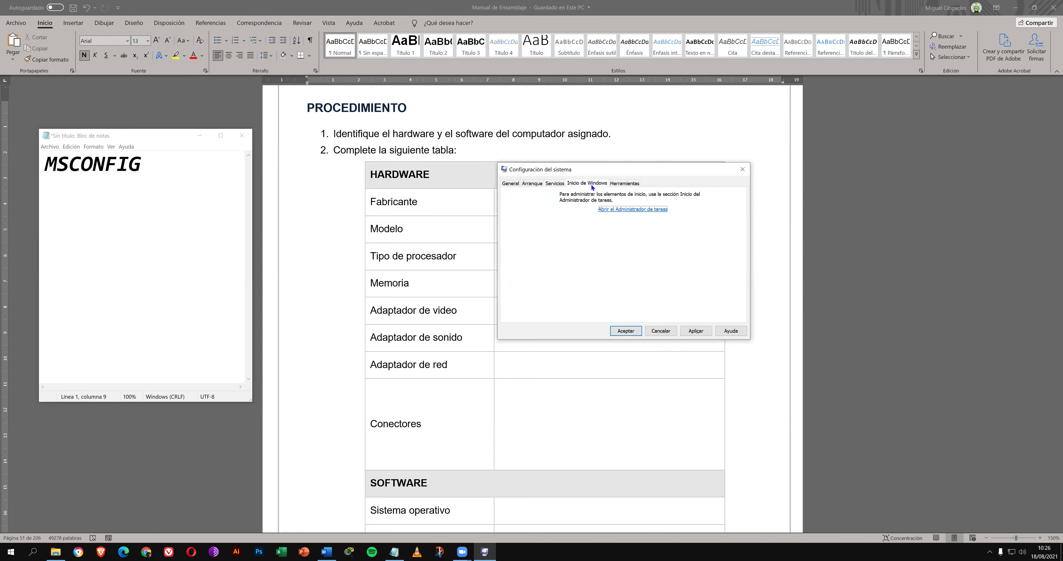
pyautogui.click(632, 182)
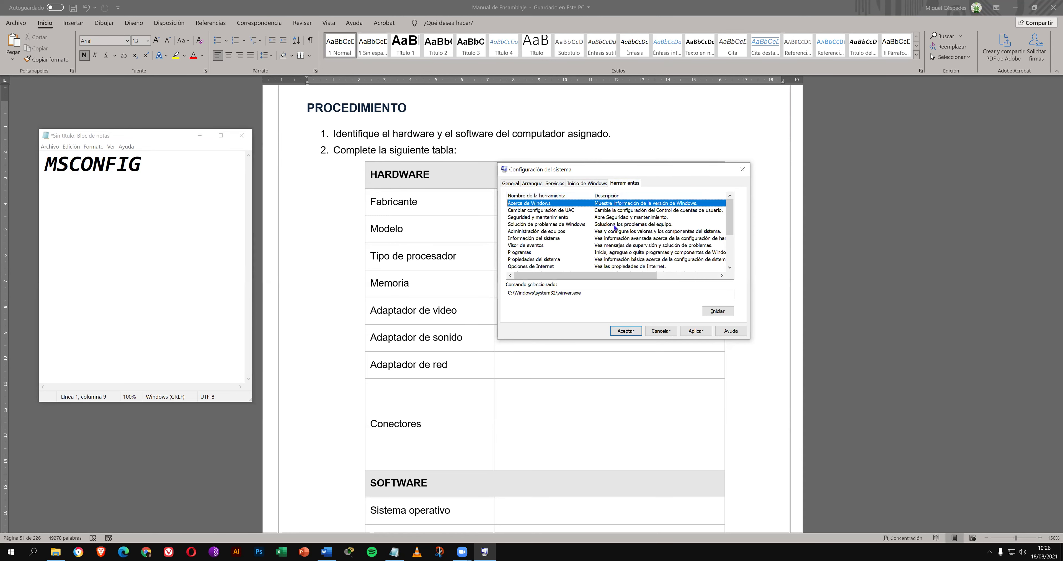
pyautogui.scroll(-3, 610, 243)
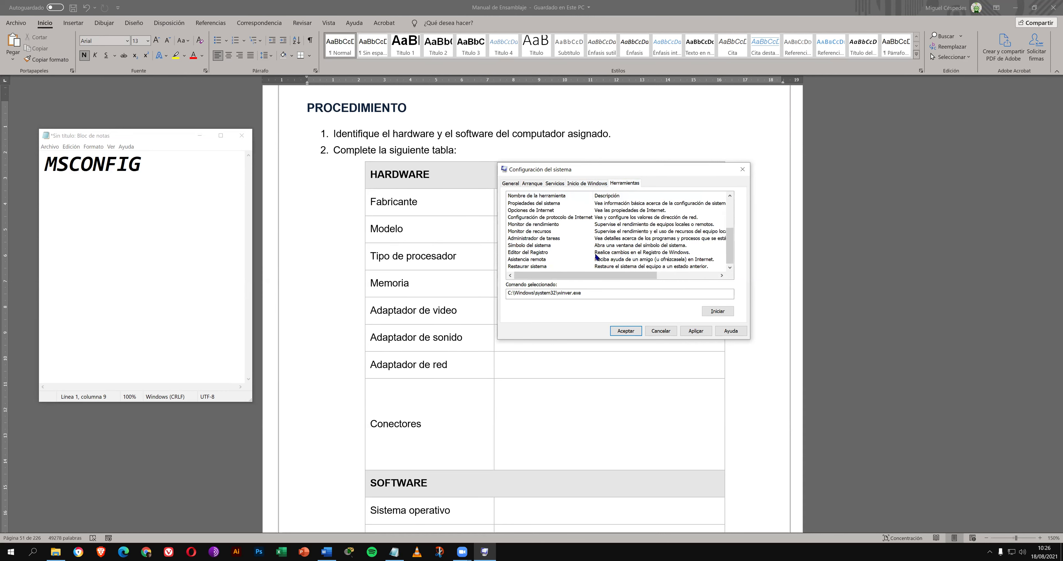
pyautogui.scroll(3, 584, 259)
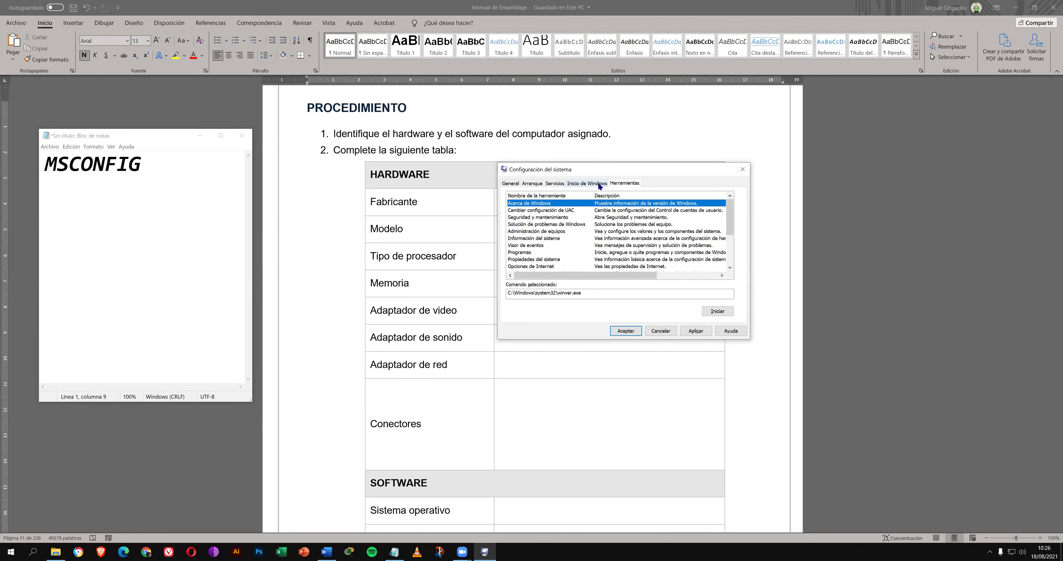
pyautogui.click(587, 184)
pyautogui.click(562, 183)
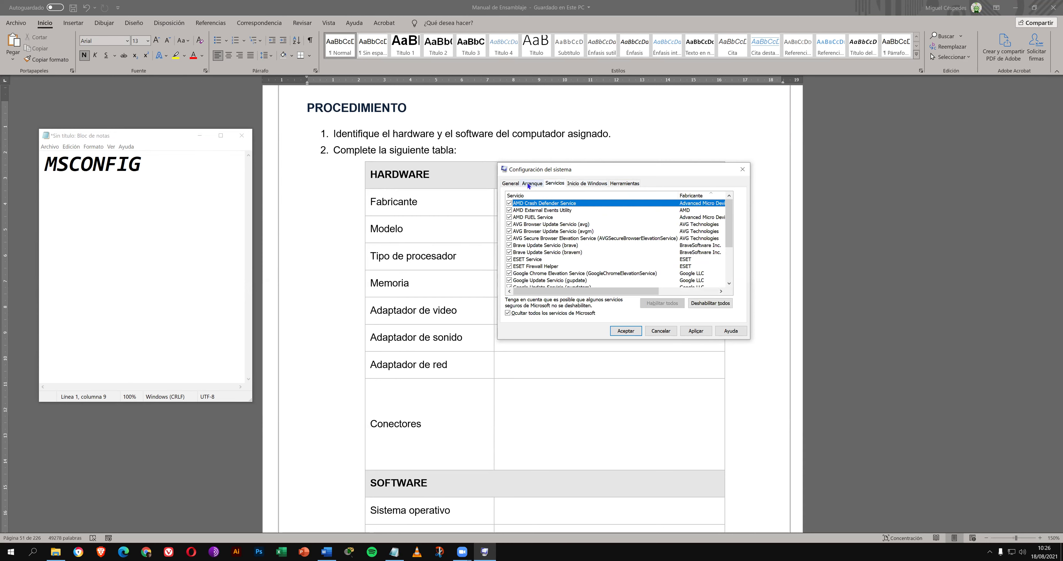
pyautogui.click(528, 183)
pyautogui.click(508, 185)
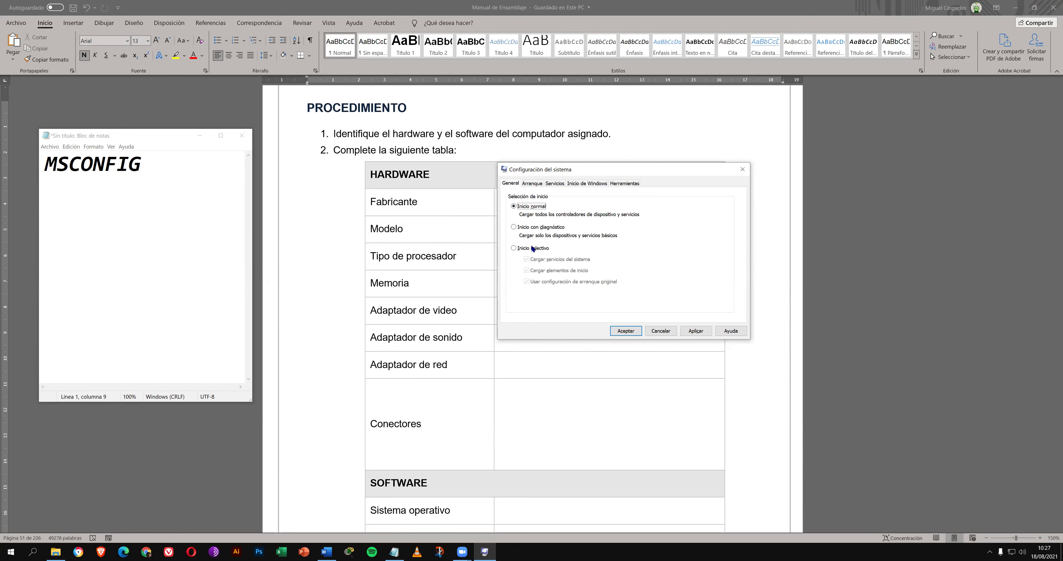
pyautogui.click(661, 332)
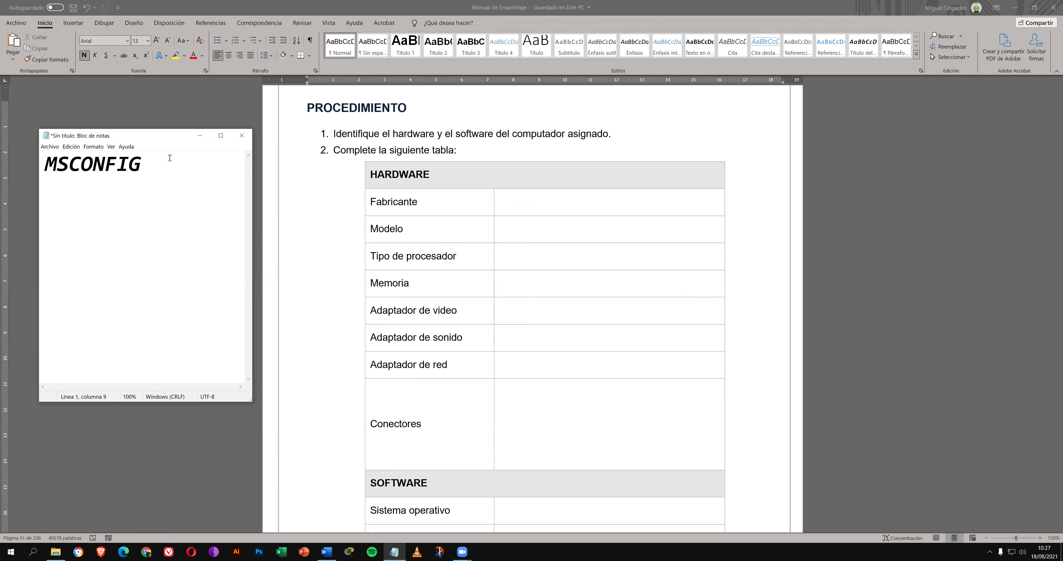
# Step: Add DXDIAG on a new line below MSCONFIG in the Bloc de notas note
pyautogui.press('Return')
pyautogui.write('DXDIAG')
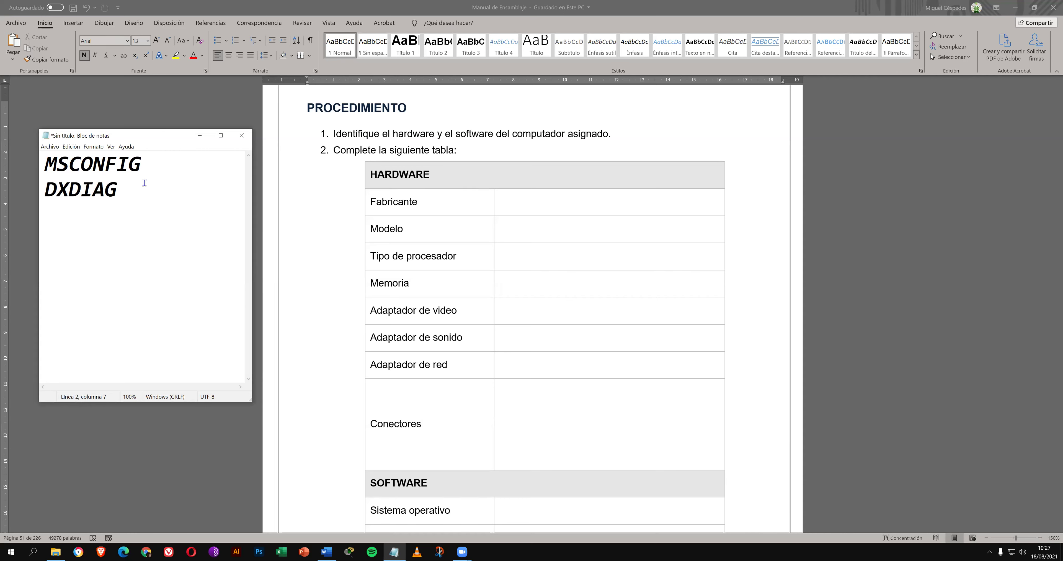
pyautogui.keyDown('shift'); pyautogui.click(52, 190); pyautogui.keyUp('shift')
pyautogui.keyDown('shift'); pyautogui.click(45, 190); pyautogui.keyUp('shift')
pyautogui.click(150, 198)
# Step: Run the DXDIAG command from Ejecutar to open the DirectX diagnostic tool
pyautogui.press('super+r')
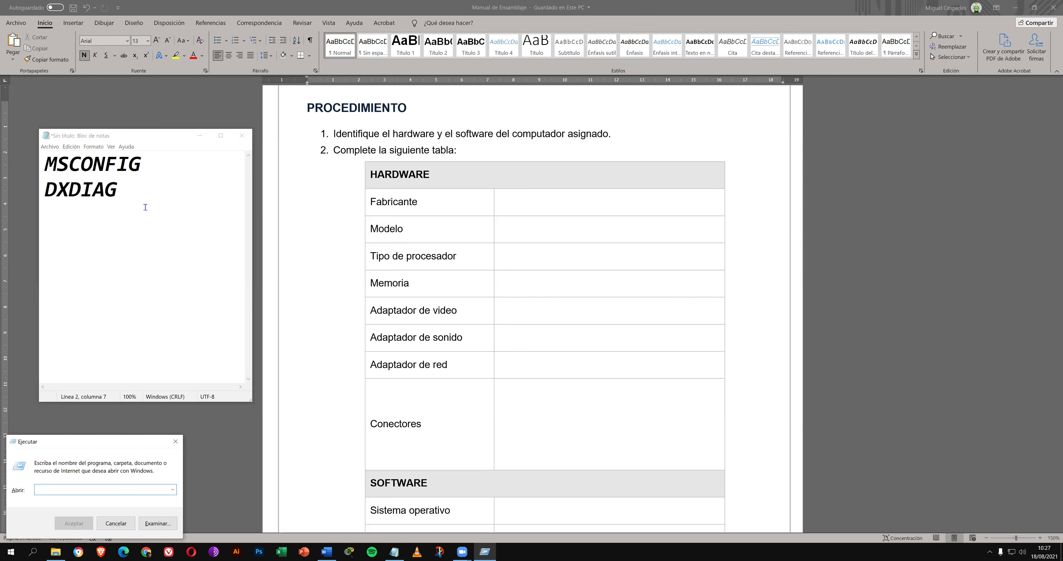
pyautogui.write('DXDIA')
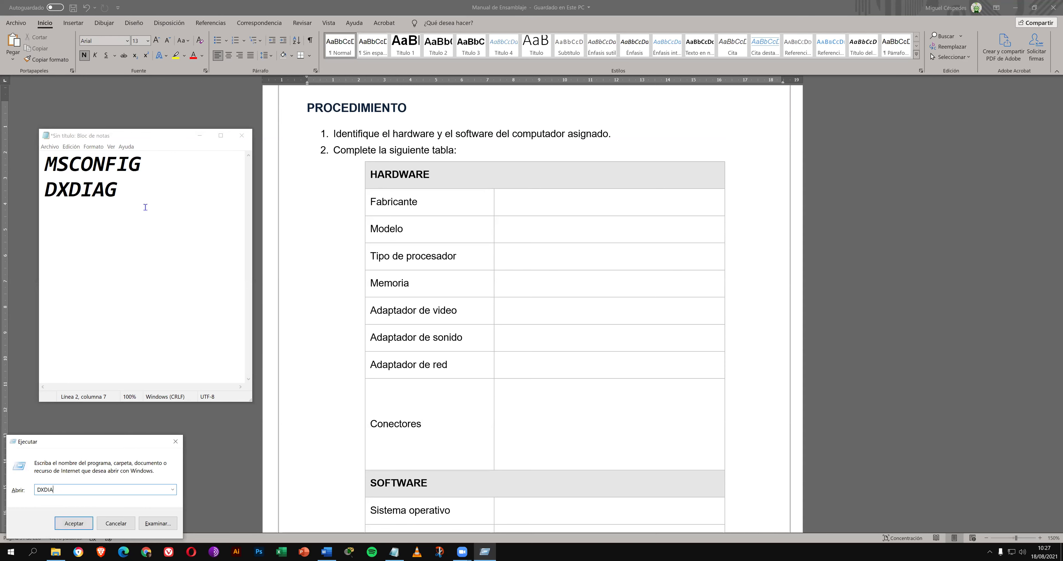
pyautogui.write('G')
pyautogui.press('Return')
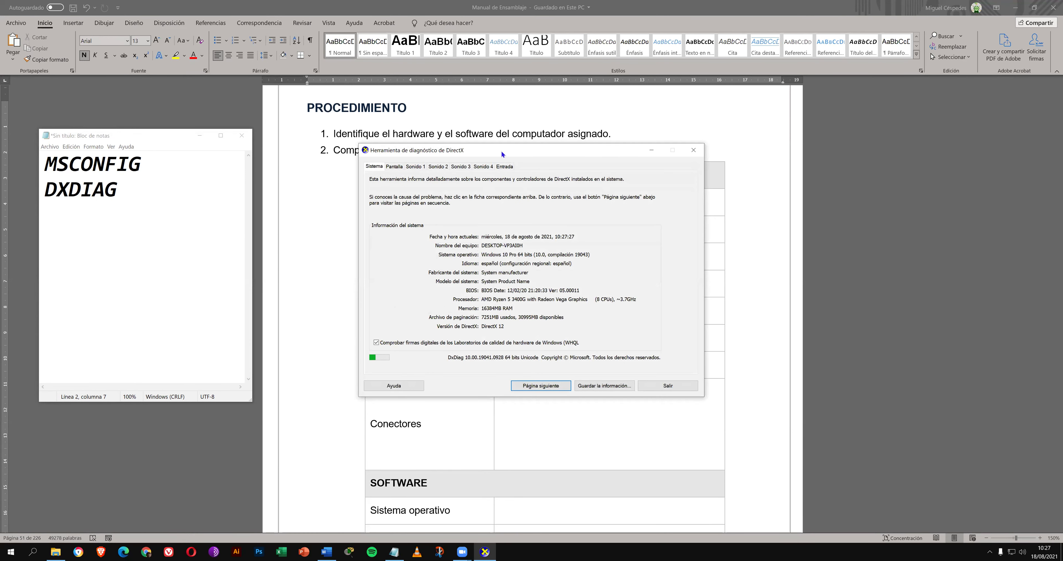
# Step: Place the DirectX diagnostic window beside the manual's HARDWARE table, leaving the table's empty answer column uncovered
pyautogui.moveTo(502, 151); pyautogui.dragTo(580, 204)
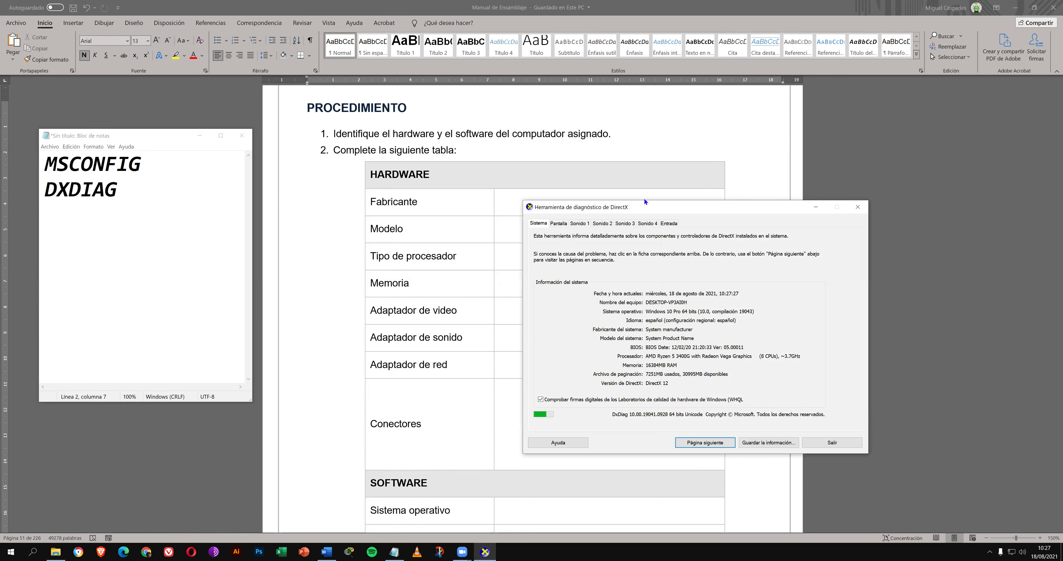
pyautogui.moveTo(644, 199); pyautogui.dragTo(647, 190)
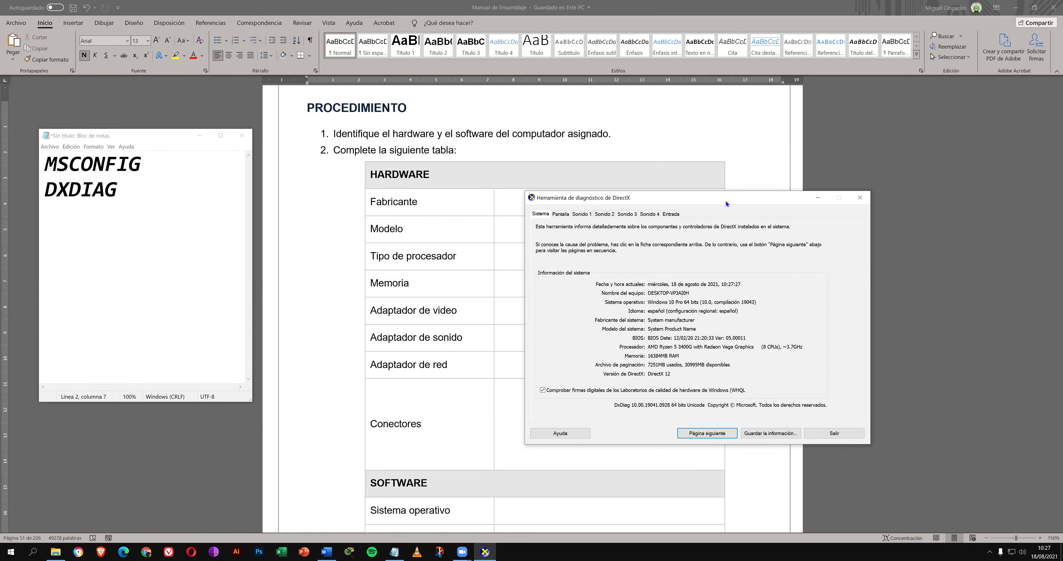
pyautogui.moveTo(693, 202)
pyautogui.mouseDown()
pyautogui.moveTo(660, 199)
pyautogui.moveTo(710, 202)
pyautogui.mouseUp()
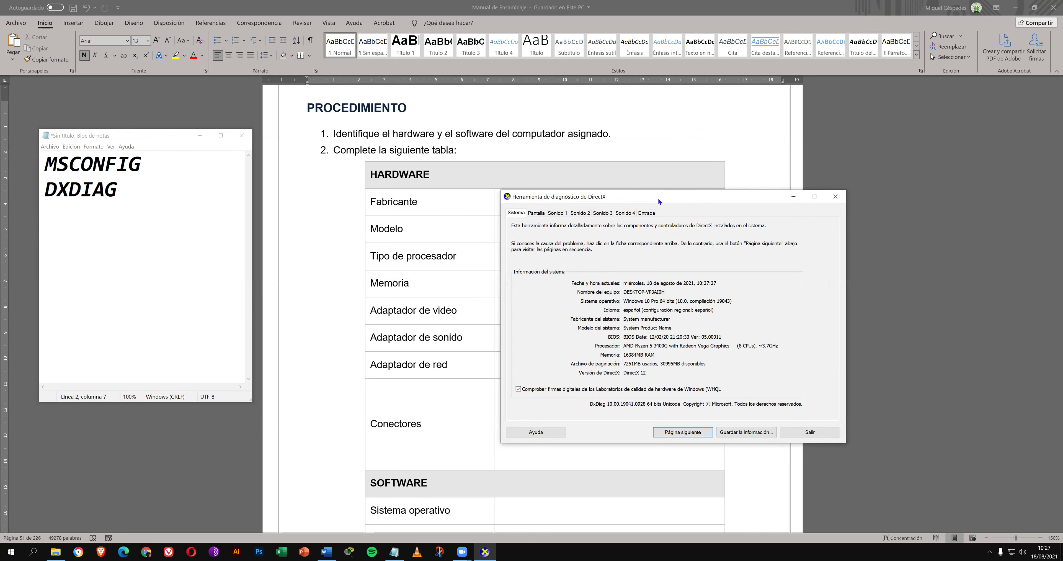
pyautogui.moveTo(658, 199); pyautogui.dragTo(884, 164)
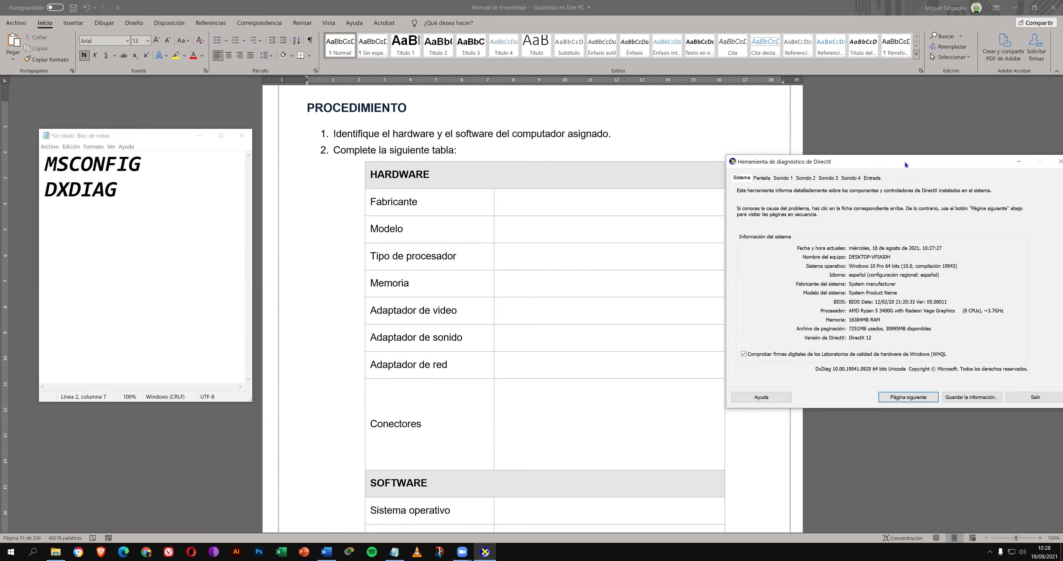
pyautogui.moveTo(906, 162); pyautogui.dragTo(899, 146)
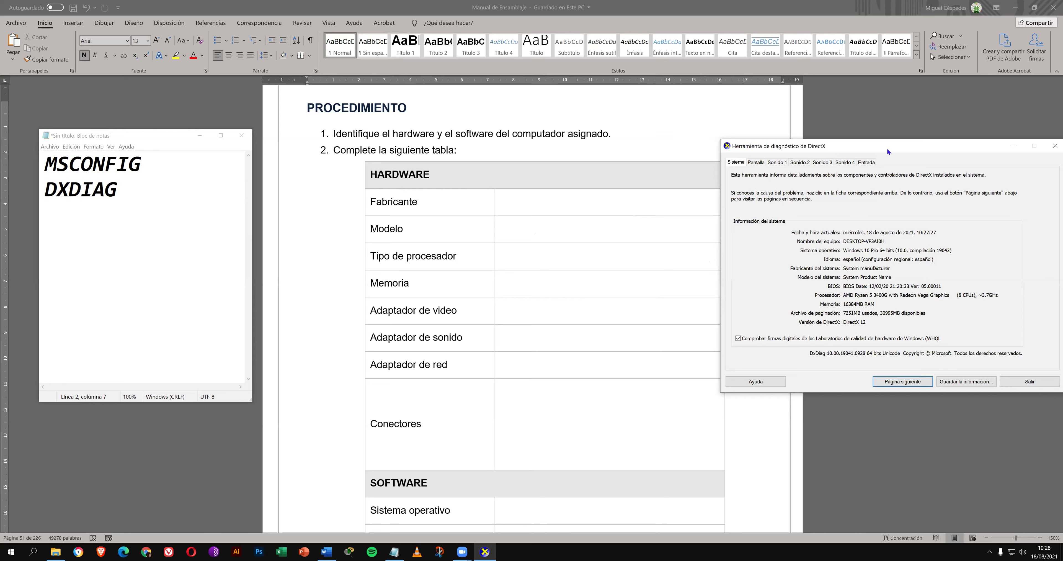
pyautogui.moveTo(886, 146); pyautogui.dragTo(886, 144)
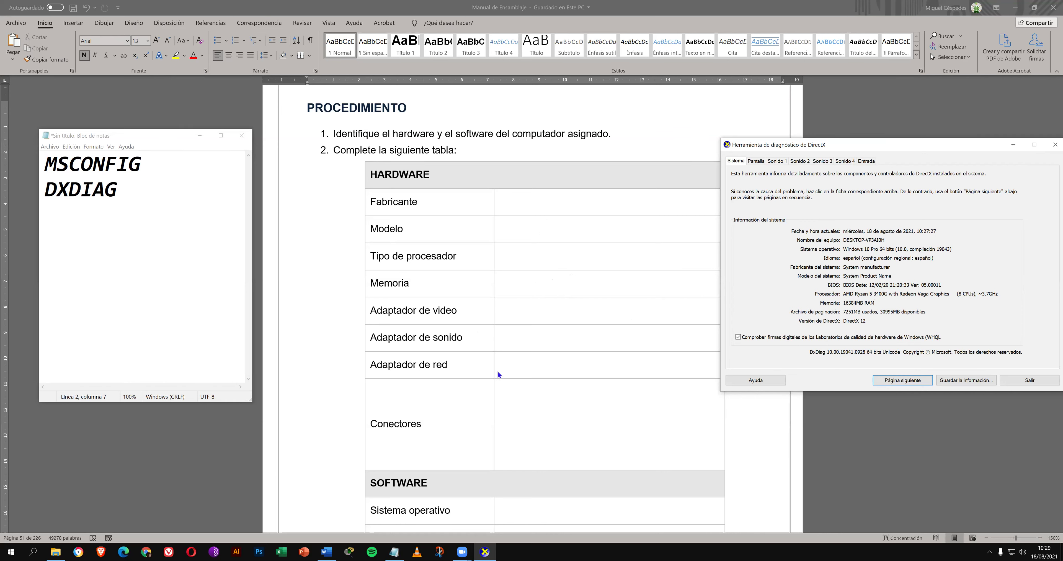
# Step: Review the Pantalla and Sistema information of the DirectX diagnostic tool and the remaining SOFTWARE rows of the manual's table
pyautogui.click(760, 164)
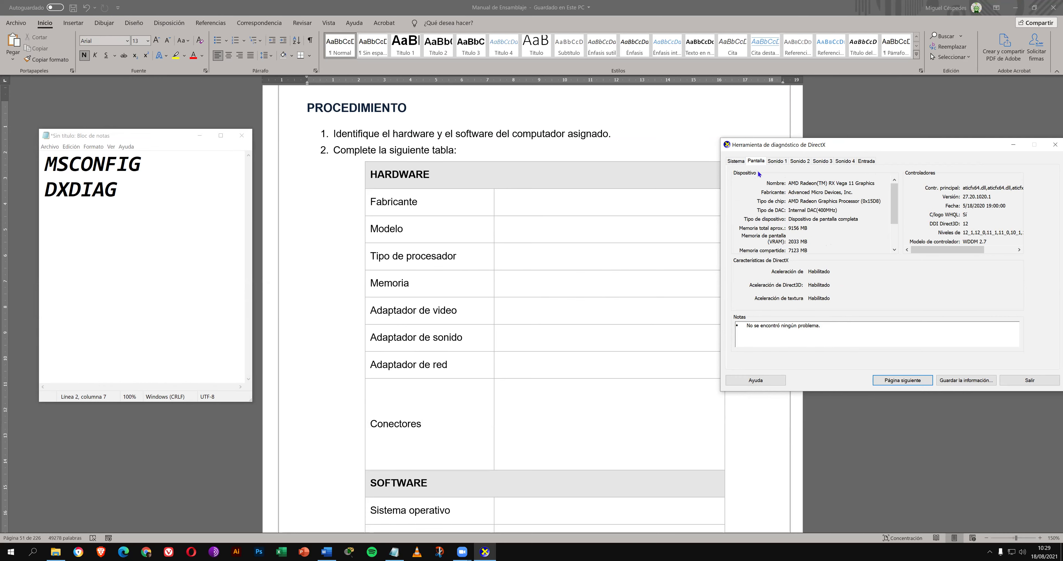
pyautogui.click(735, 162)
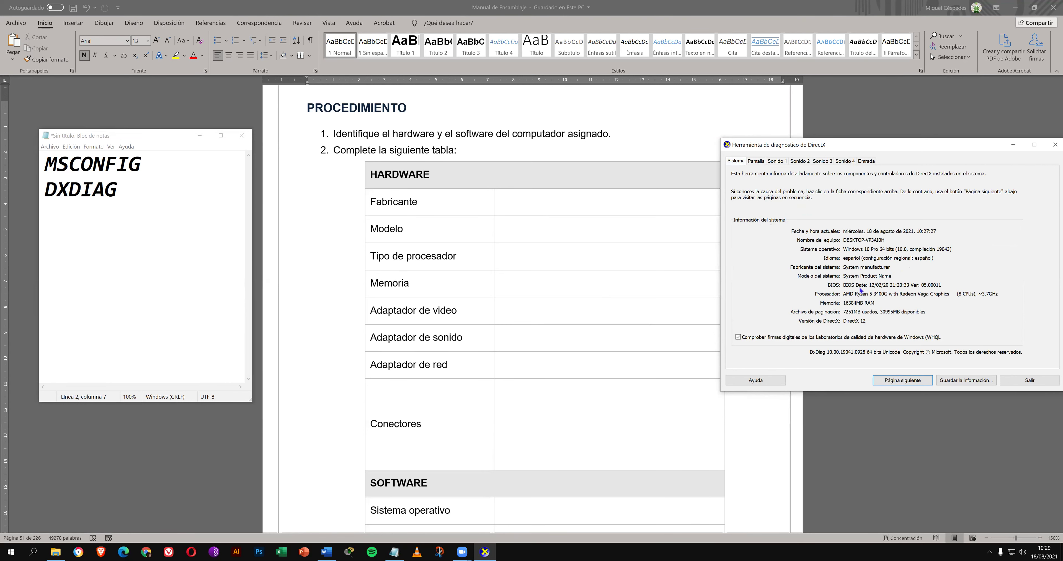
pyautogui.scroll(-3, 638, 417)
pyautogui.scroll(-5, 641, 415)
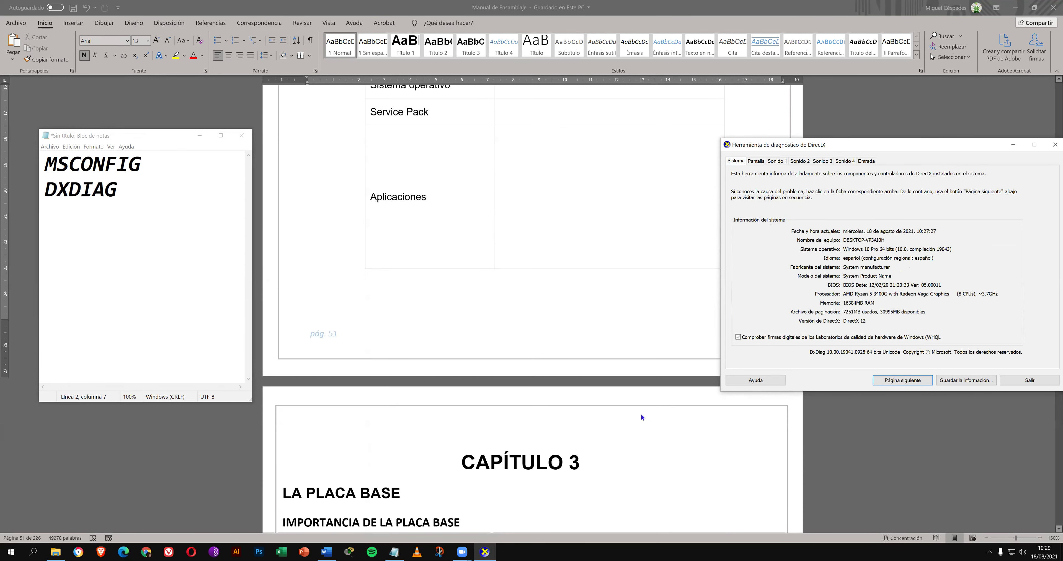
# Step: Examine the Pantalla details and the sound devices on Sonido 1, Sonido 2 and Sonido 3 in the DirectX diagnostic tool
pyautogui.scroll(4, 643, 406)
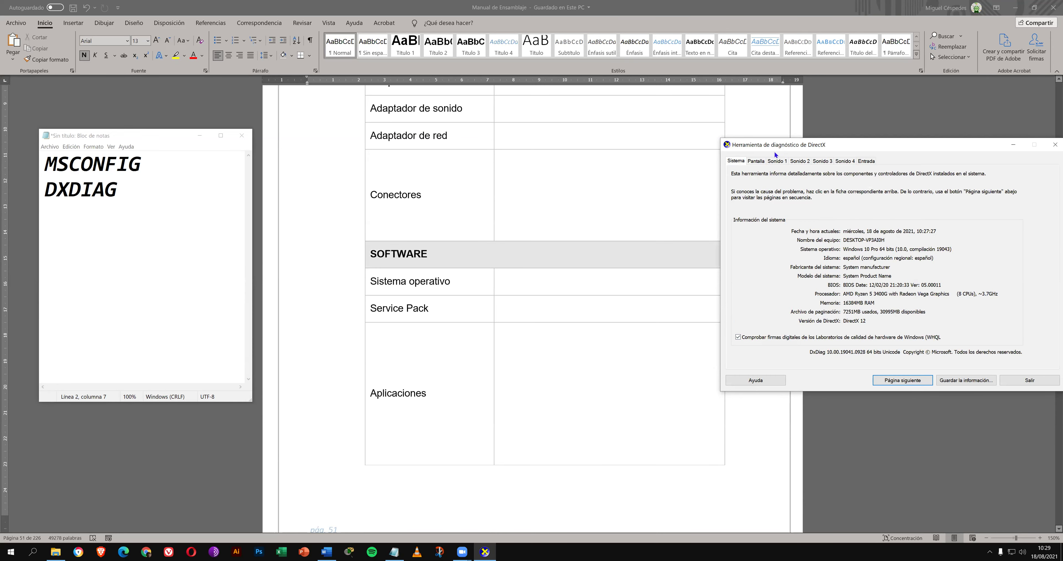
pyautogui.moveTo(774, 152); pyautogui.dragTo(677, 172)
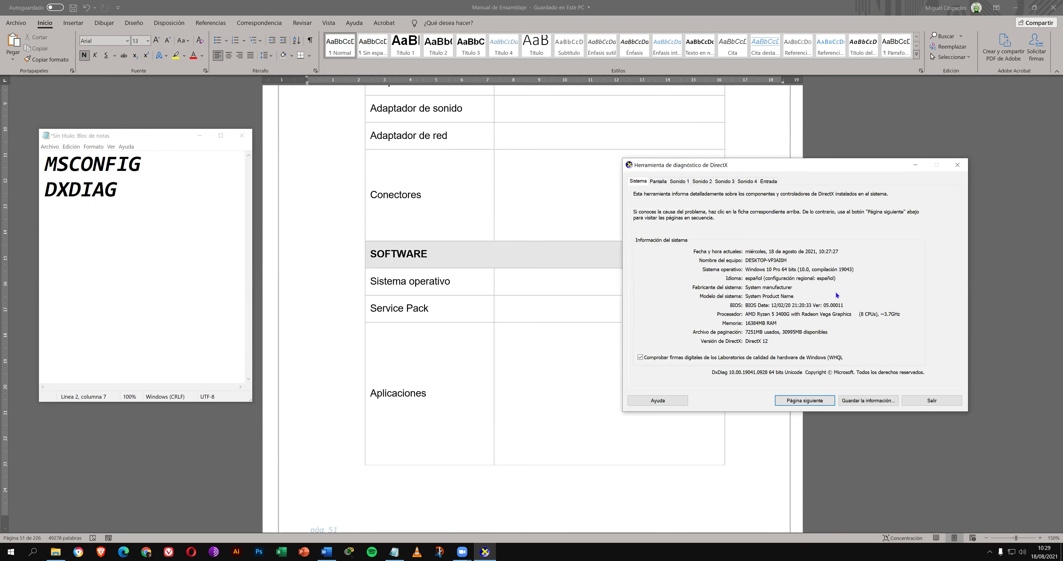
pyautogui.click(659, 182)
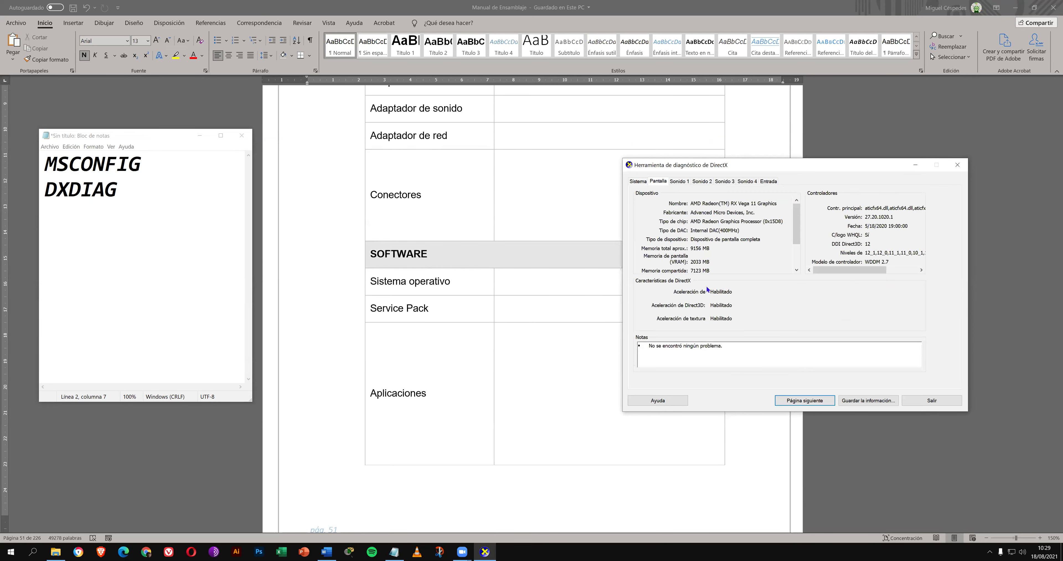
pyautogui.click(684, 182)
pyautogui.click(638, 182)
pyautogui.click(659, 182)
pyautogui.click(681, 182)
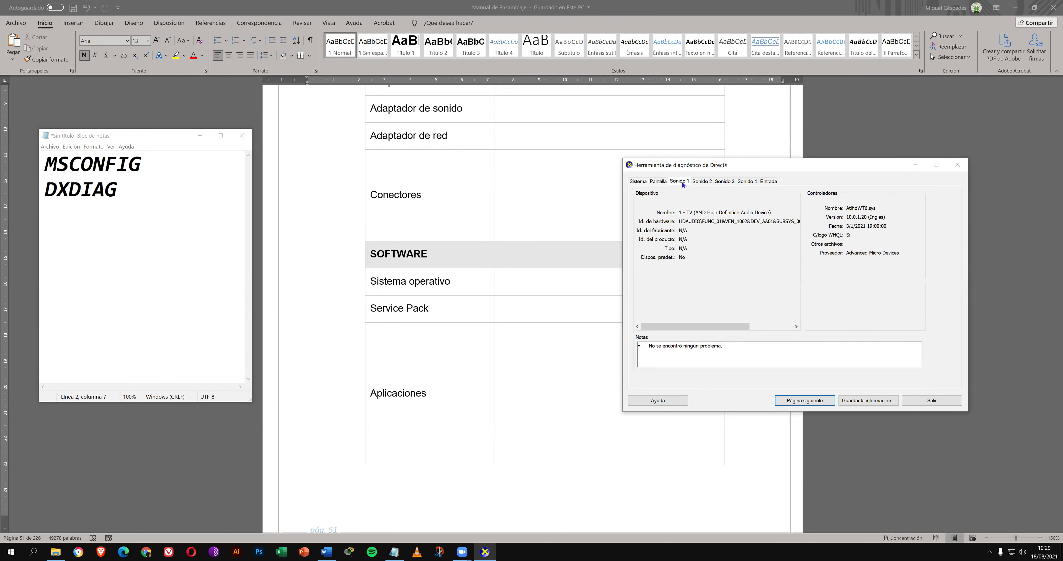
pyautogui.click(699, 183)
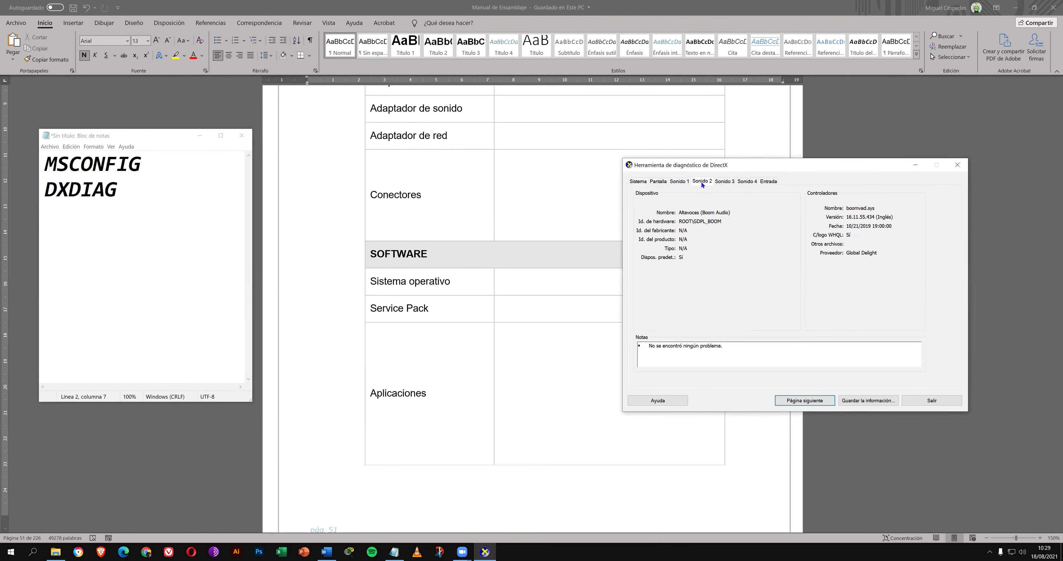
pyautogui.click(725, 182)
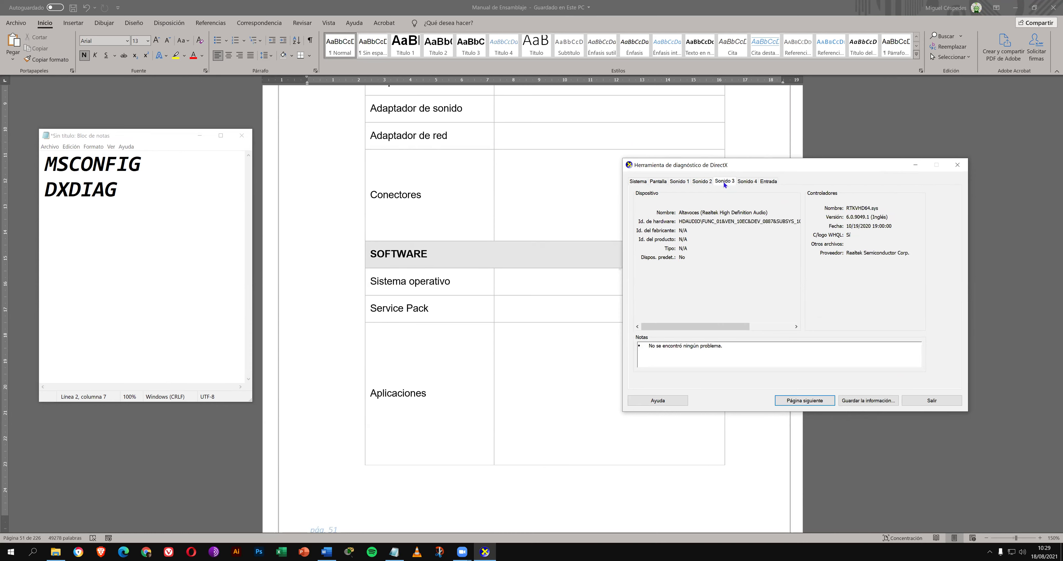
pyautogui.click(681, 182)
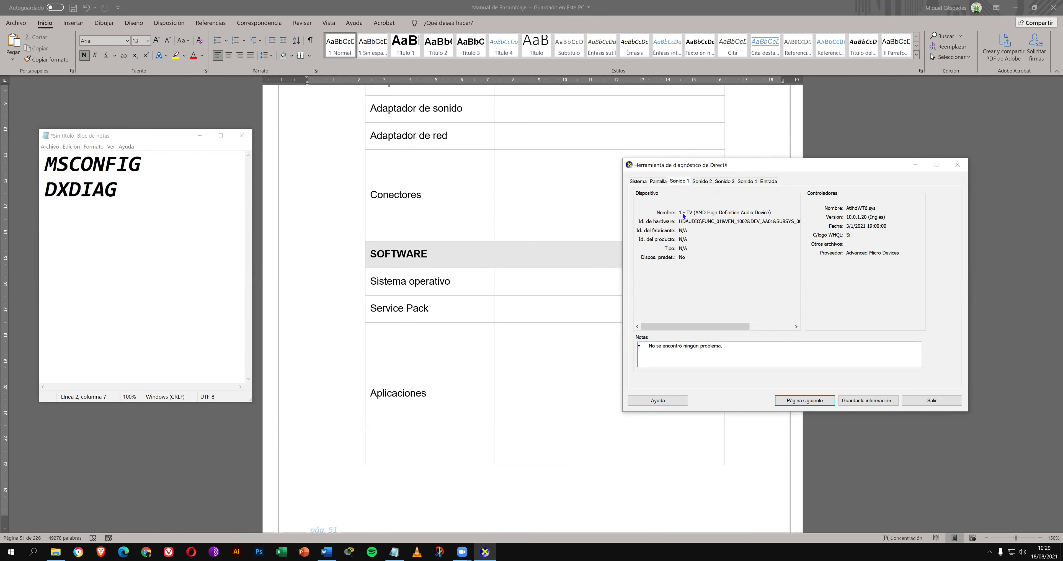
pyautogui.click(695, 183)
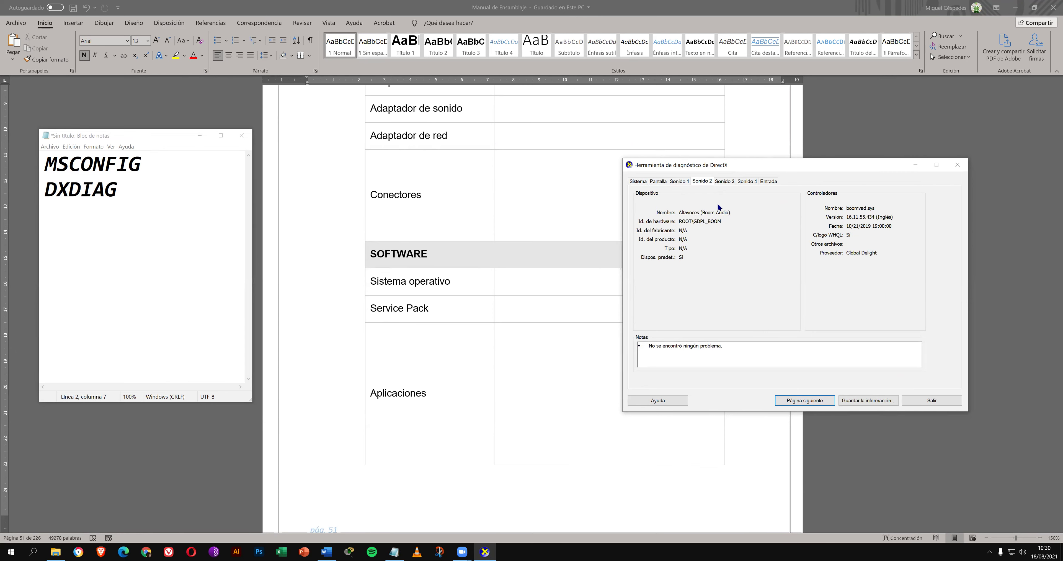
pyautogui.click(719, 183)
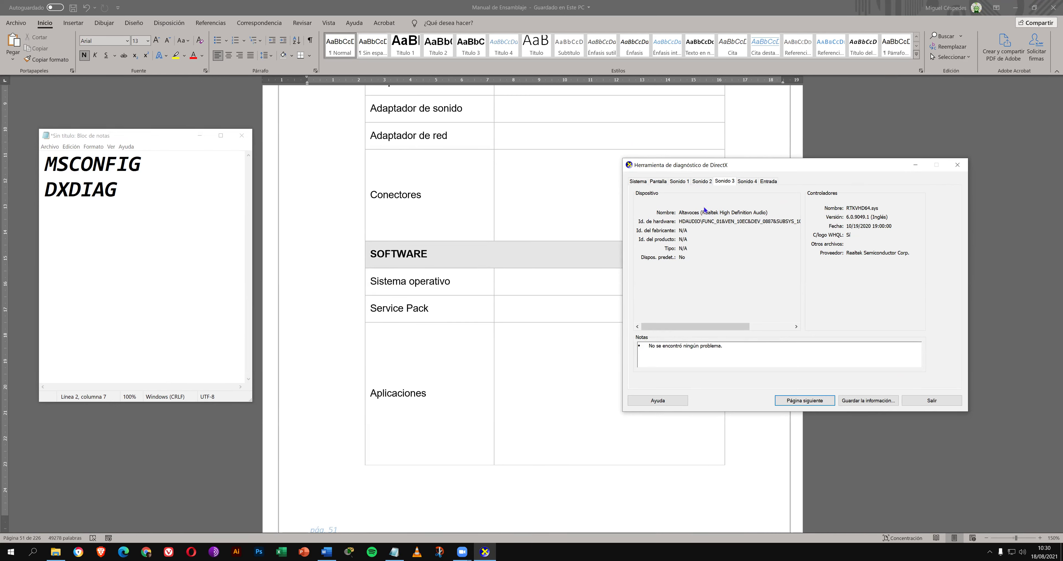
# Step: Review the Sistema, Pantalla, Sonido 1 and Sonido 4 information against the HARDWARE rows of the manual's table
pyautogui.click(638, 182)
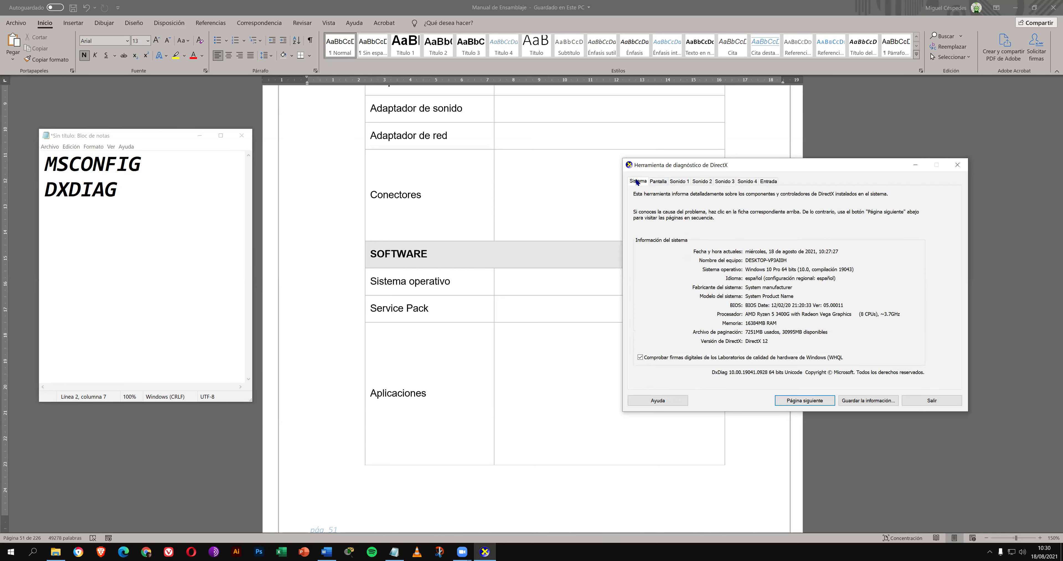
pyautogui.click(658, 182)
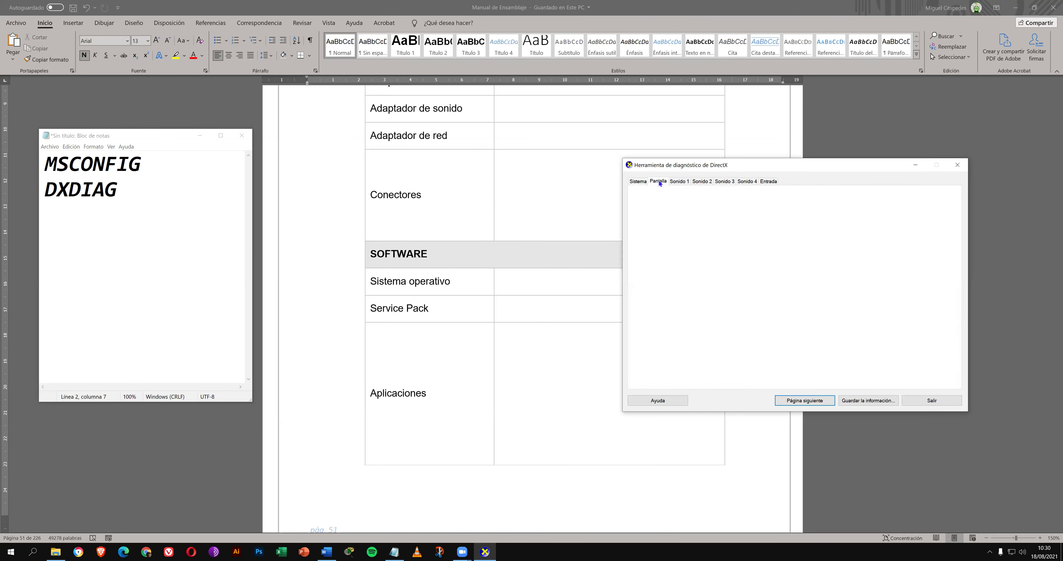
pyautogui.click(680, 183)
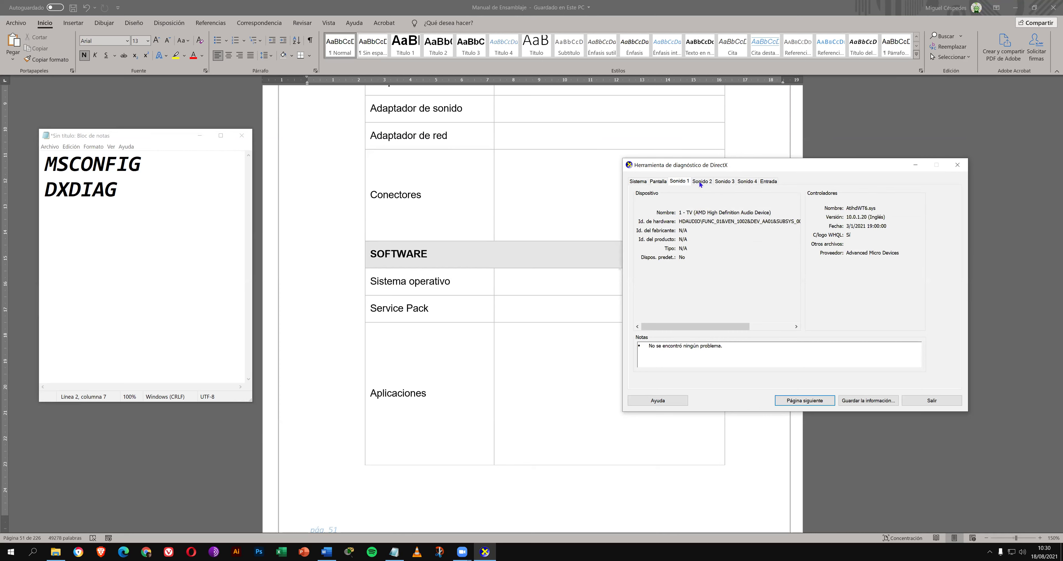
pyautogui.click(746, 182)
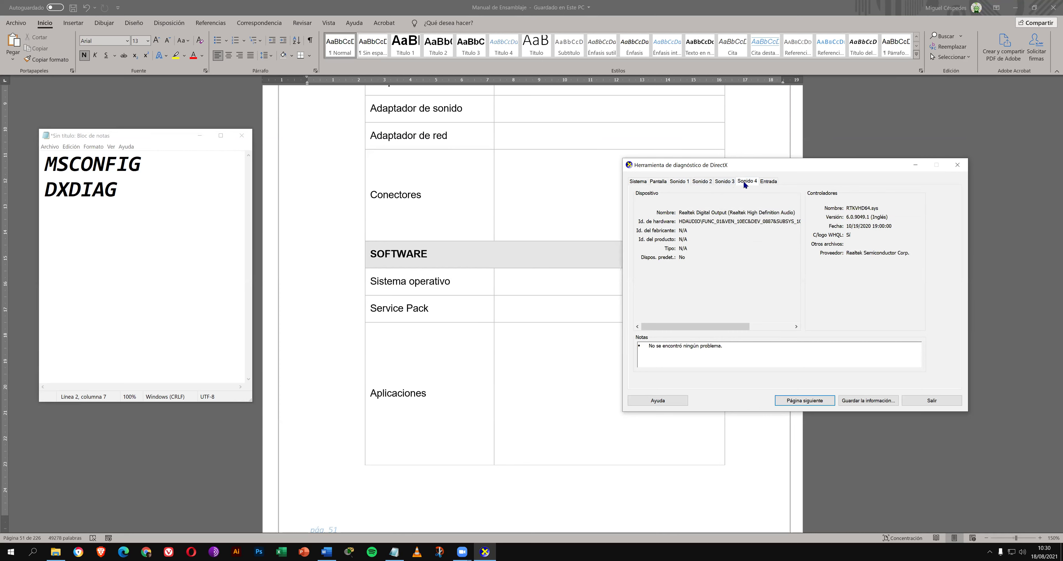
pyautogui.click(644, 183)
pyautogui.click(659, 184)
pyautogui.click(639, 183)
pyautogui.click(658, 182)
pyautogui.click(678, 183)
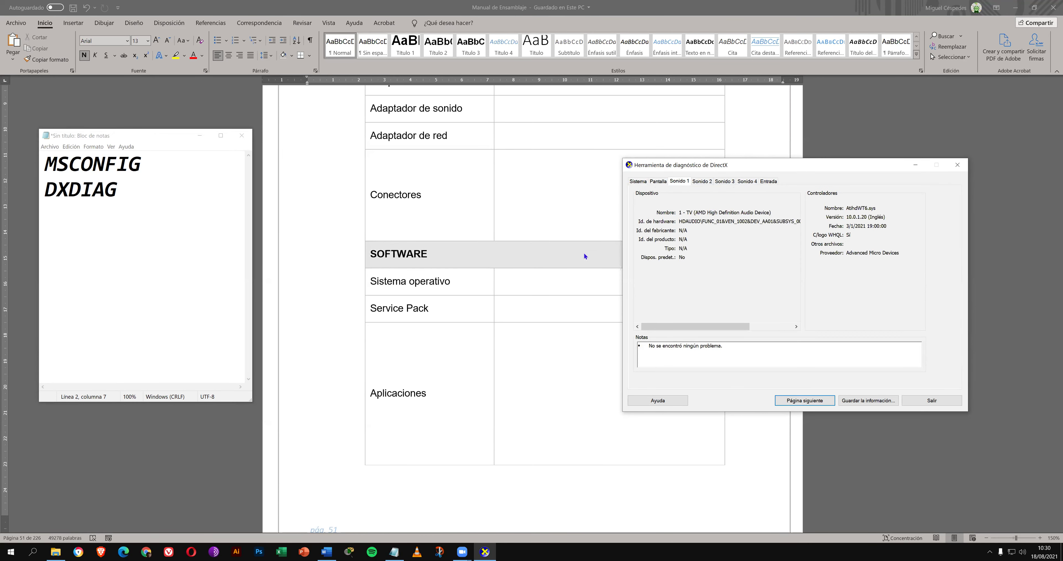
pyautogui.scroll(3, 572, 268)
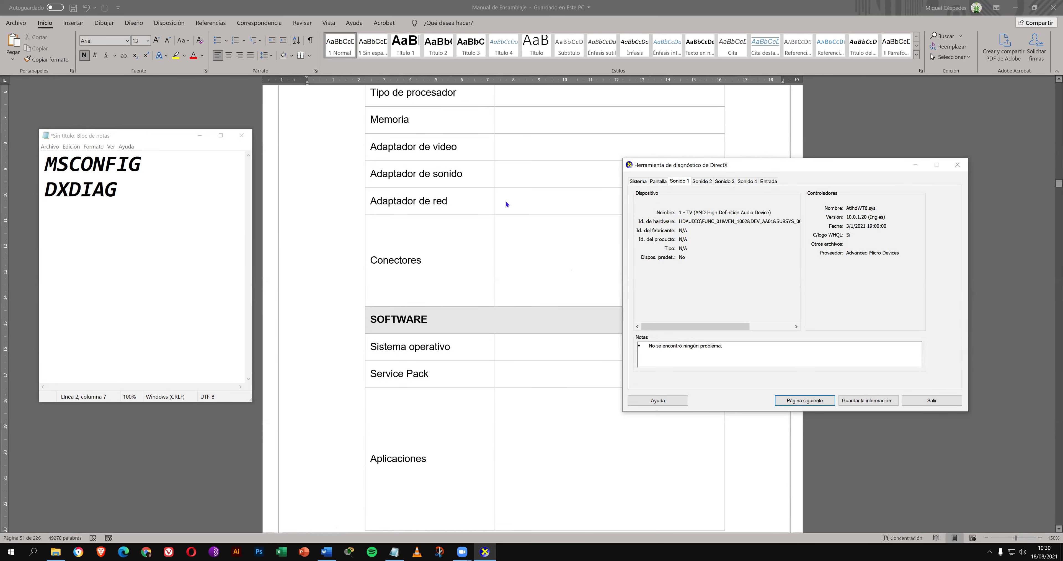
# Step: Check the Entrada devices in the DirectX diagnostic tool and revisit its sound, Pantalla and Sistema details
pyautogui.click(770, 183)
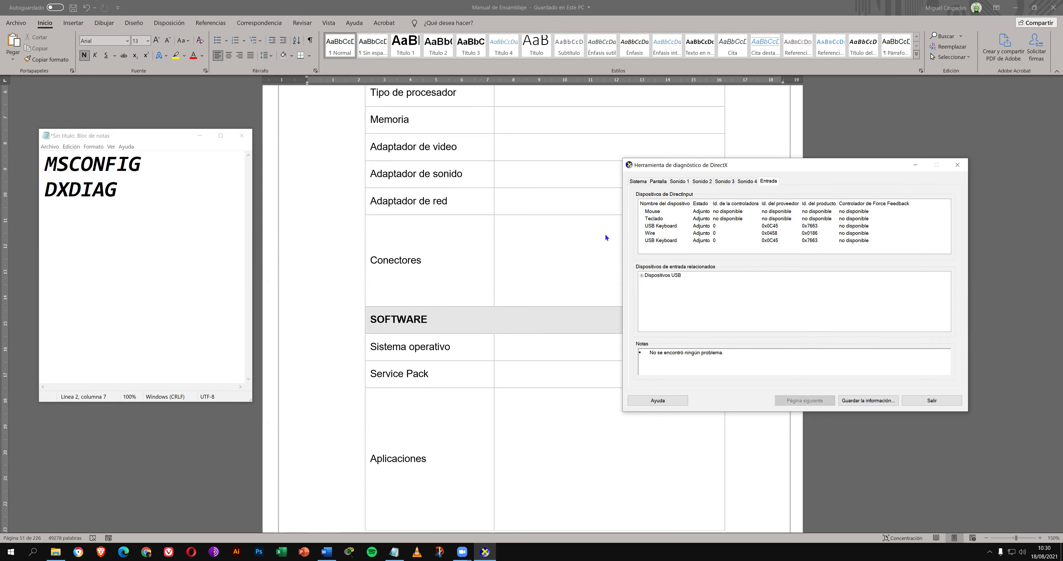
pyautogui.click(747, 182)
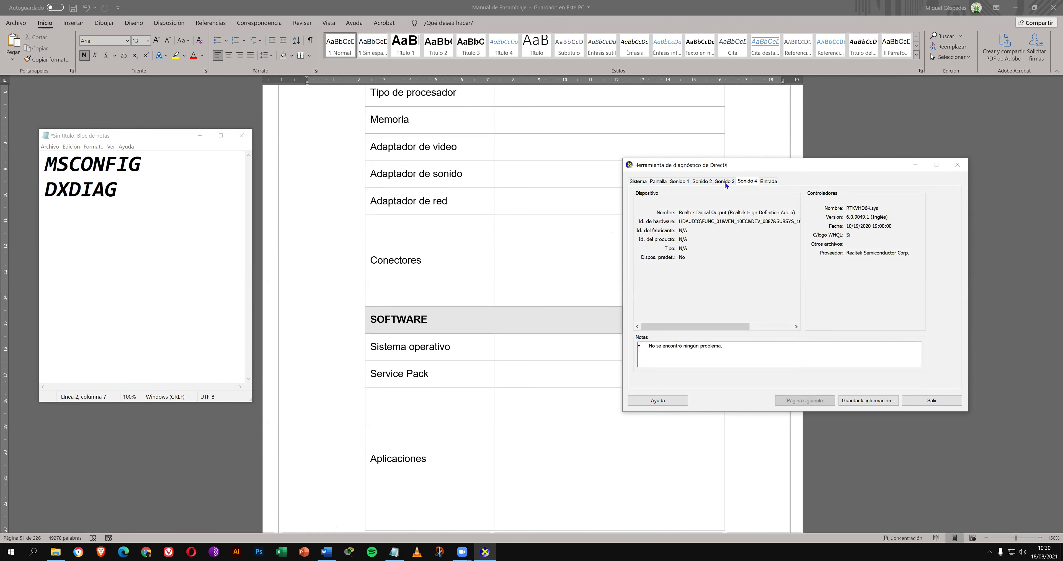
pyautogui.click(724, 182)
pyautogui.click(688, 182)
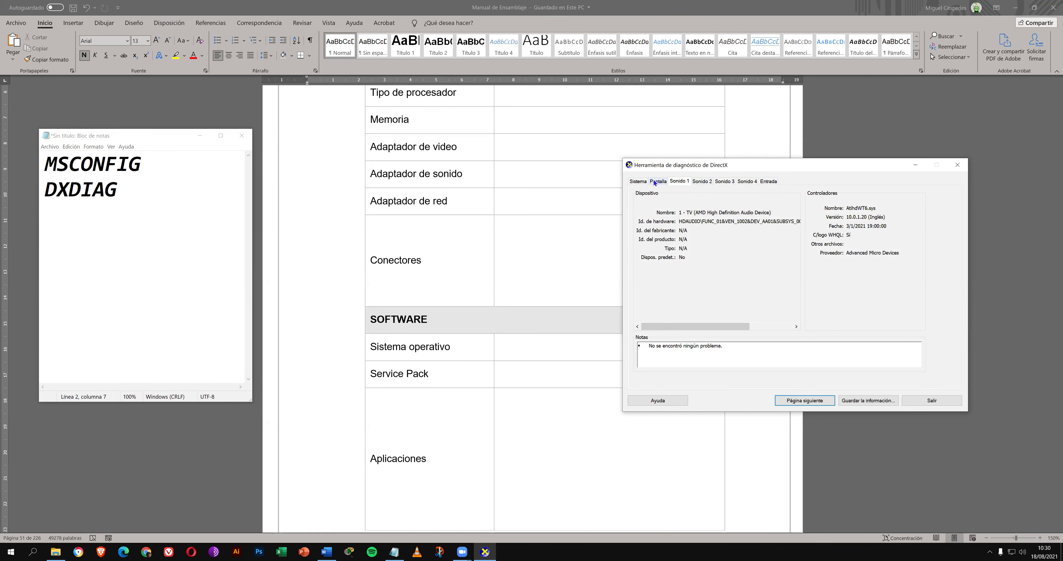
pyautogui.click(658, 182)
pyautogui.click(637, 182)
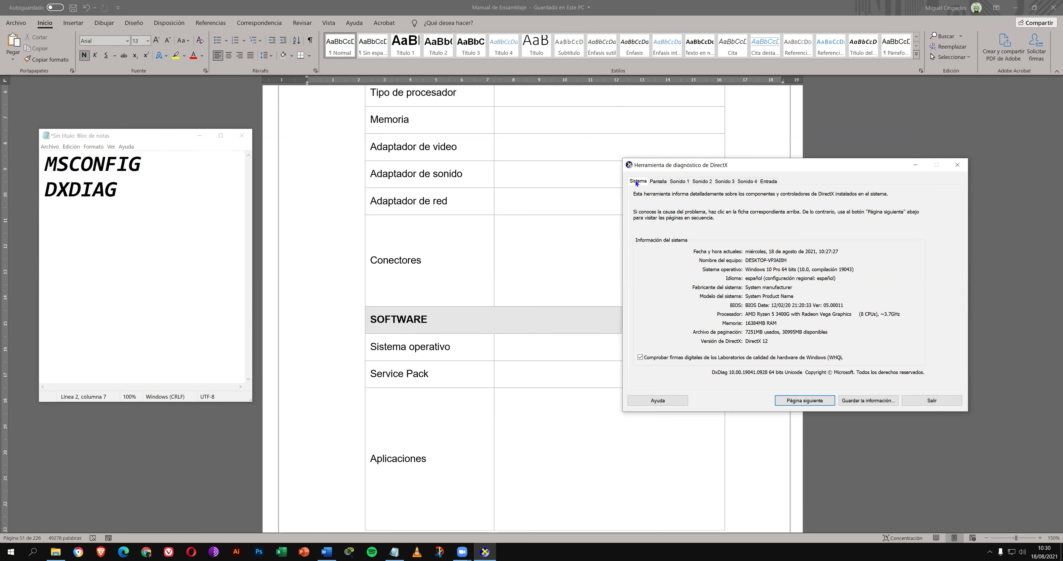
pyautogui.click(661, 182)
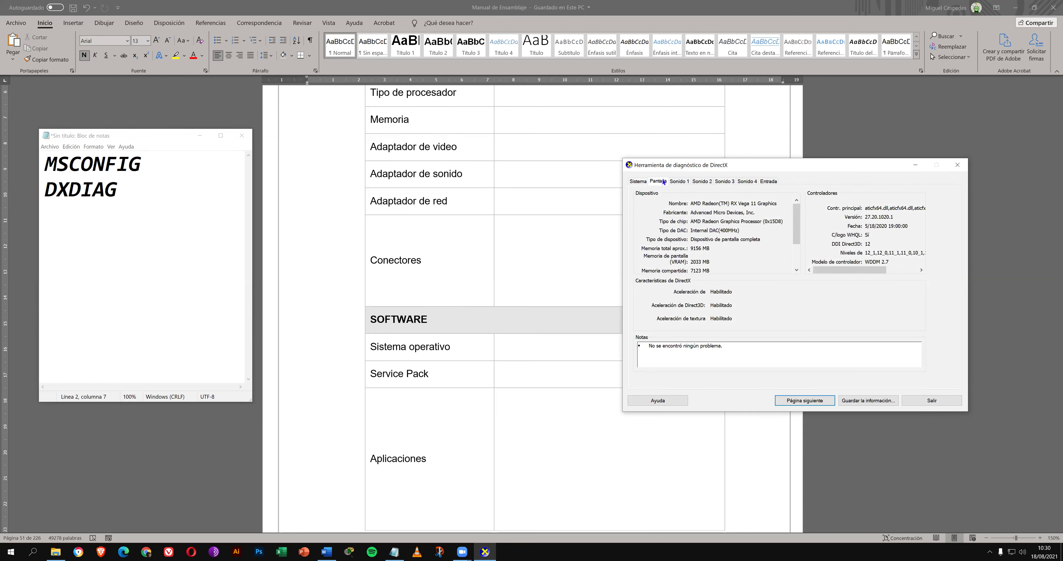
pyautogui.click(679, 182)
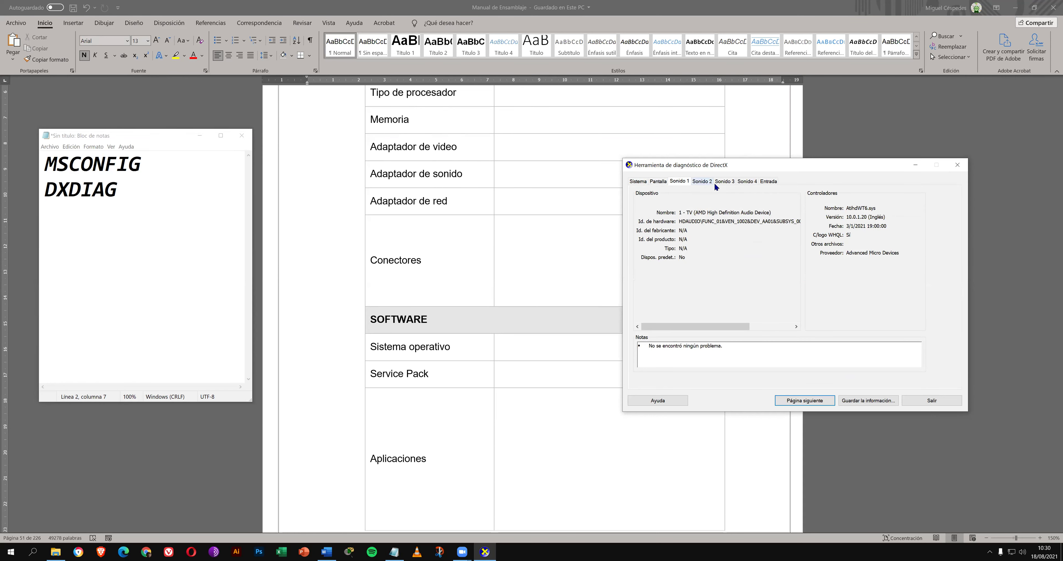
pyautogui.click(768, 181)
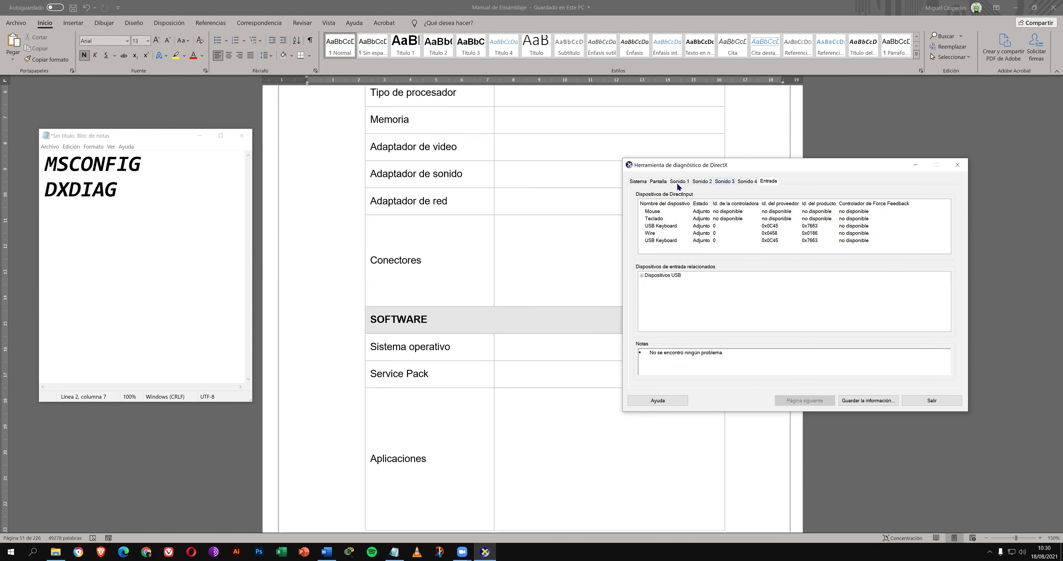
# Step: Go through the DirectX diagnostic pages once more from Sistema to Entrada, including Pantalla and the sound devices
pyautogui.click(639, 182)
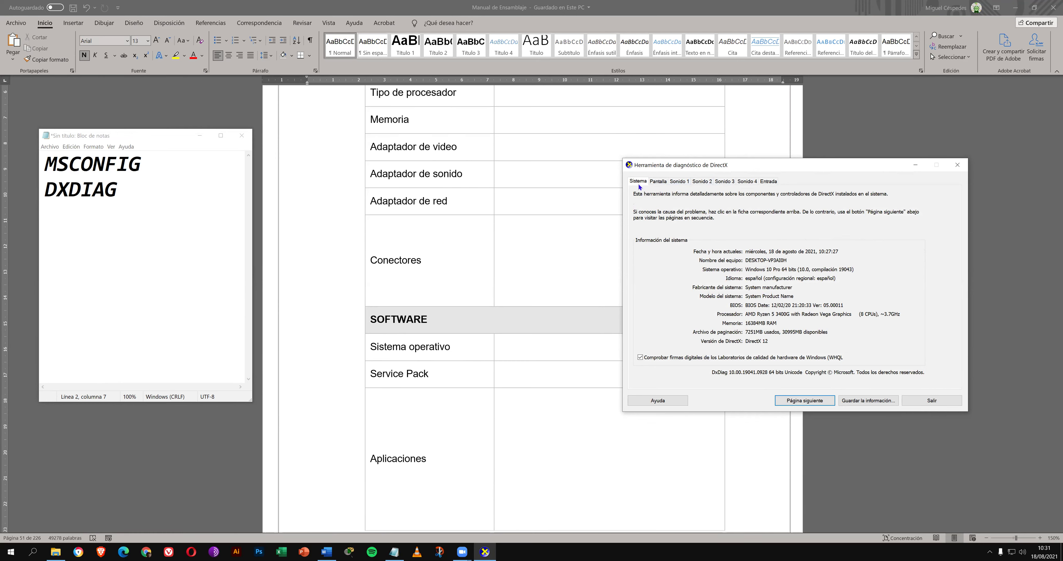
pyautogui.click(665, 183)
pyautogui.click(679, 182)
pyautogui.click(703, 182)
pyautogui.click(753, 184)
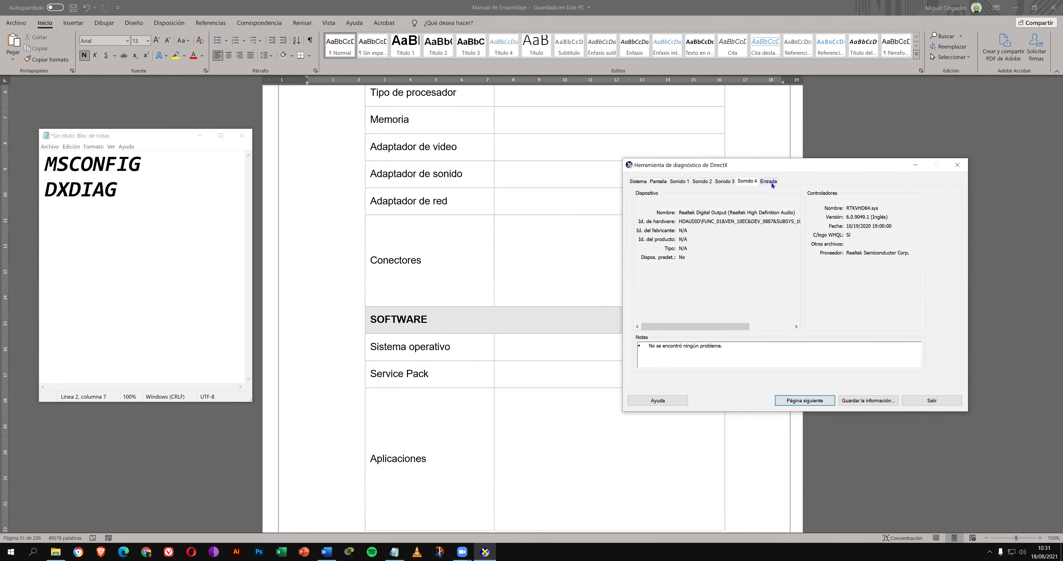
pyautogui.click(774, 186)
pyautogui.click(659, 182)
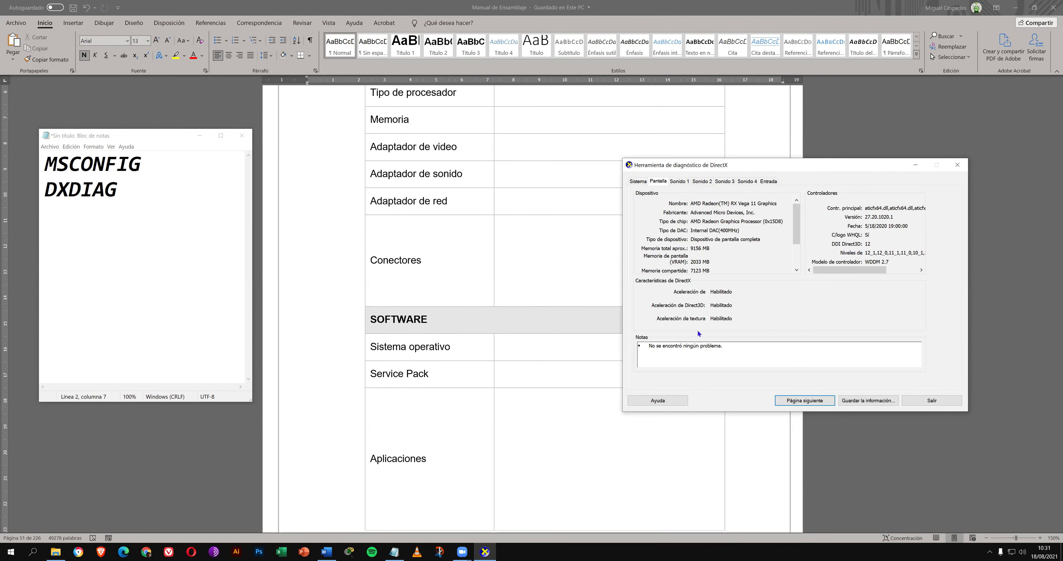
pyautogui.click(632, 181)
pyautogui.click(773, 182)
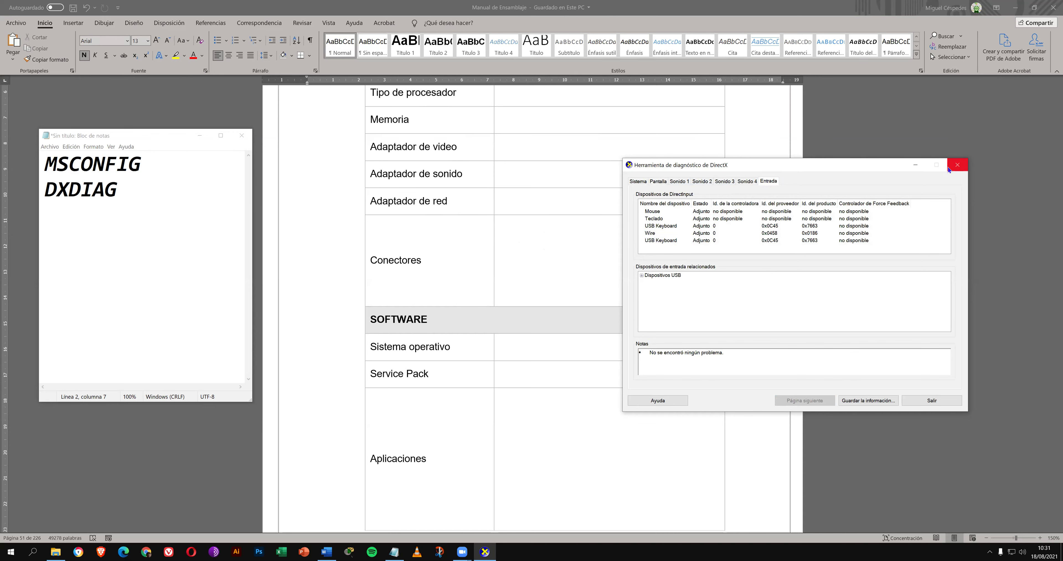
# Step: Check the Sistema information against the manual's SOFTWARE rows and close the DirectX diagnostic tool
pyautogui.click(638, 182)
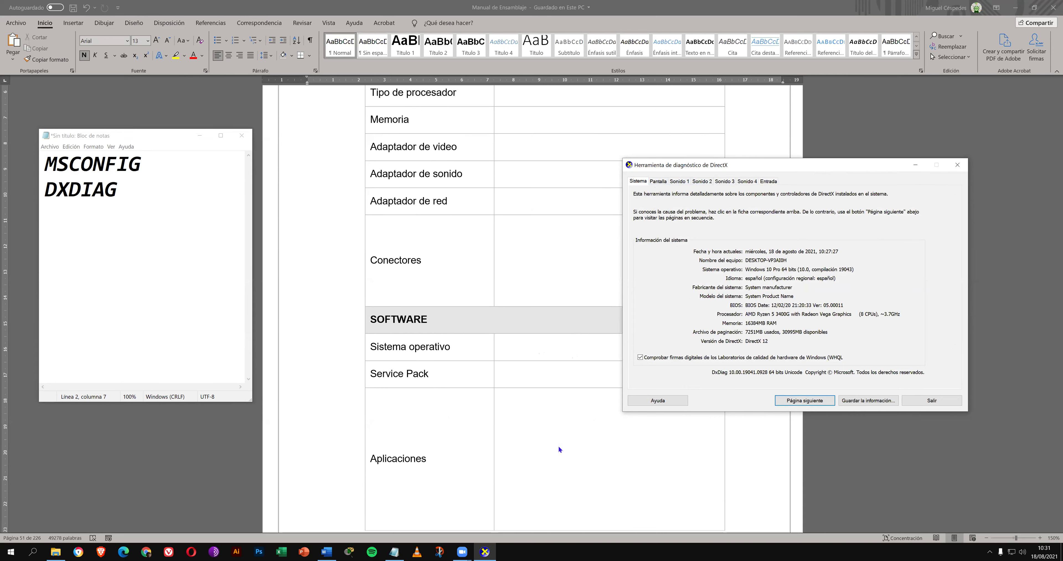
pyautogui.scroll(-1, 584, 421)
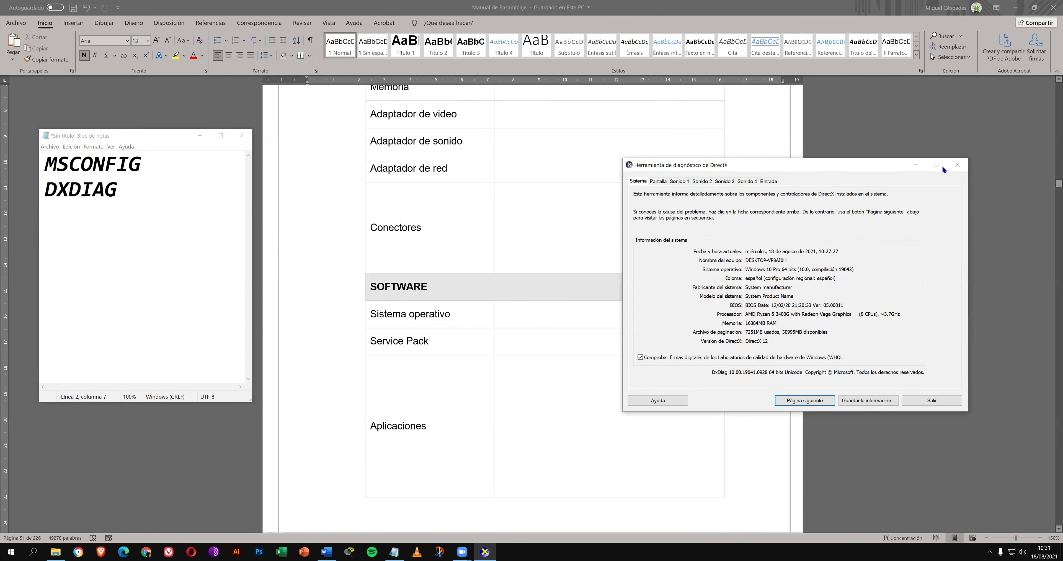
pyautogui.click(958, 165)
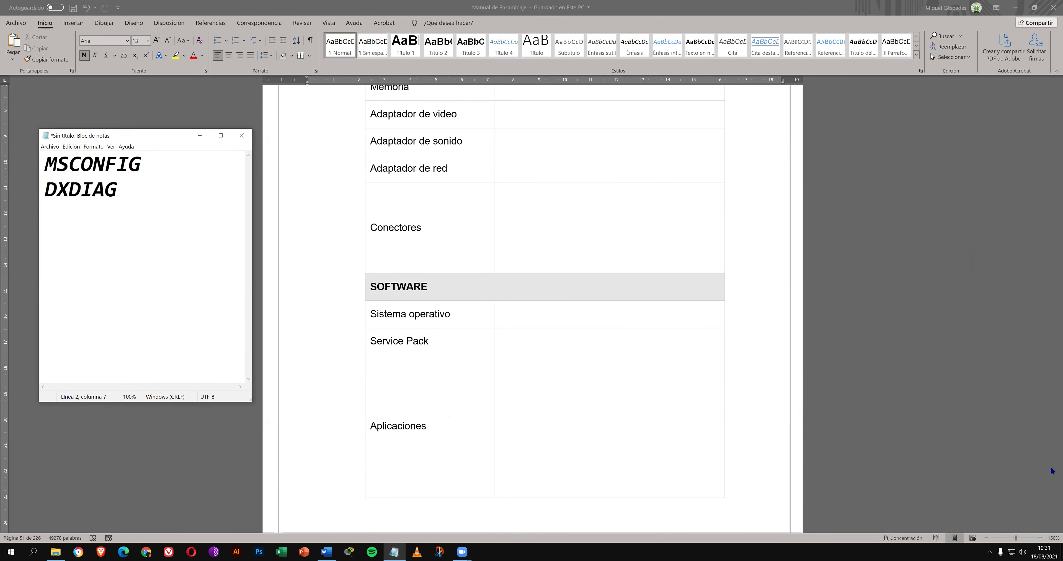
# Step: Inspect the Estado and Ethernet pages of the Windows network and Internet settings, and return to the manual in Word
pyautogui.rightClick(1014, 549)
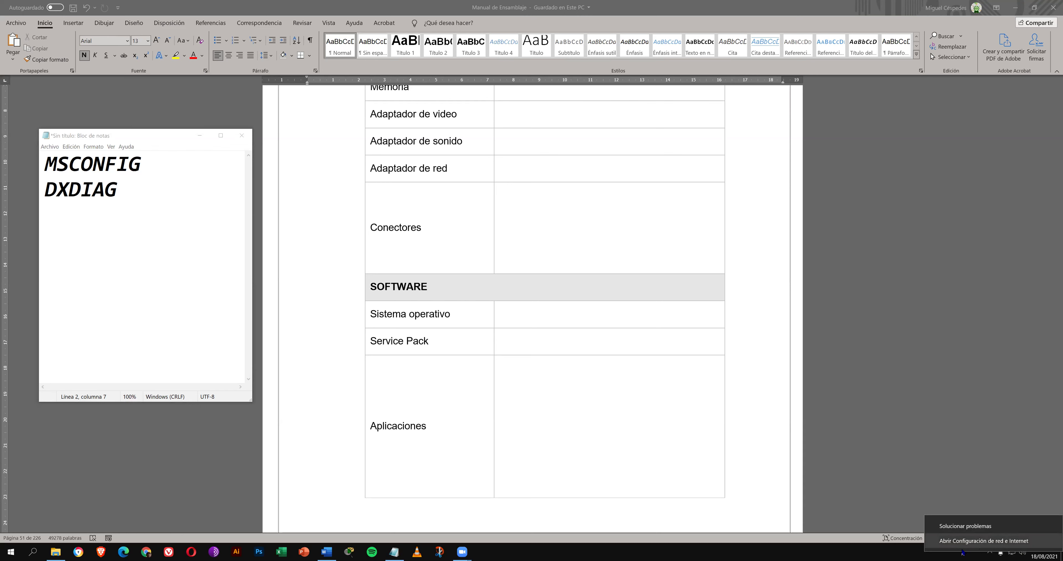
pyautogui.click(1006, 542)
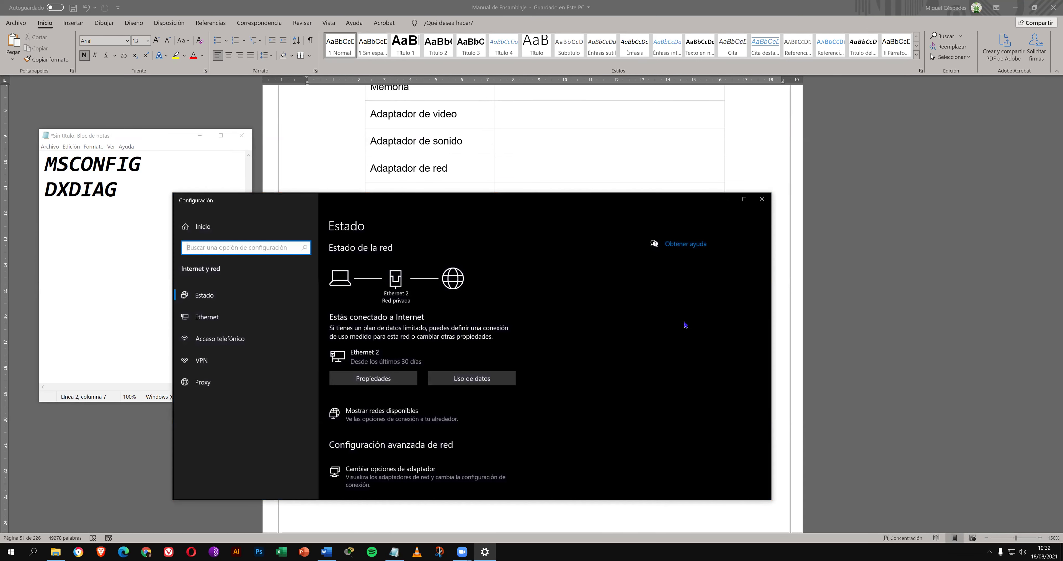
pyautogui.doubleClick(565, 207)
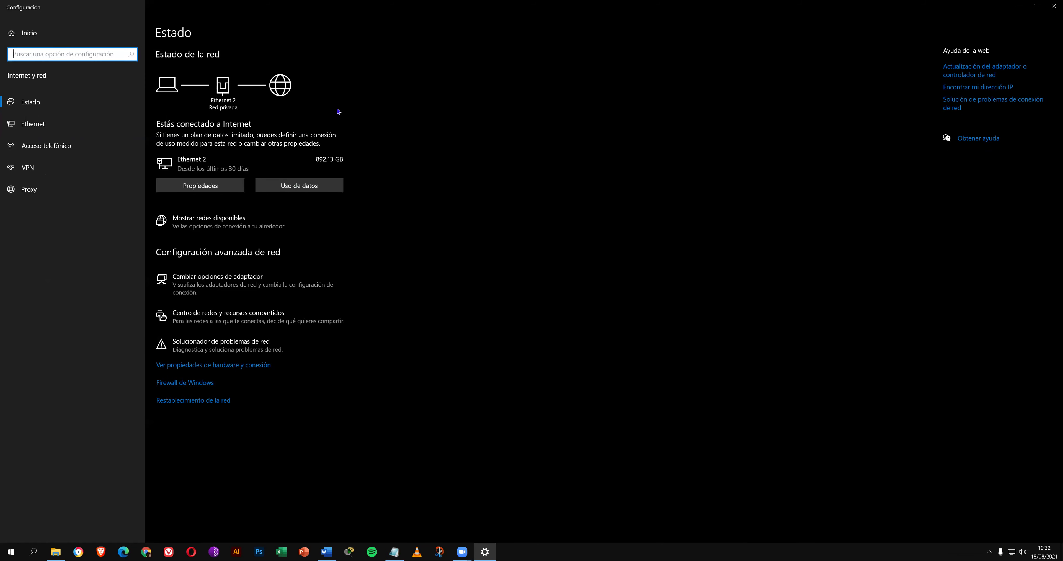
pyautogui.click(47, 126)
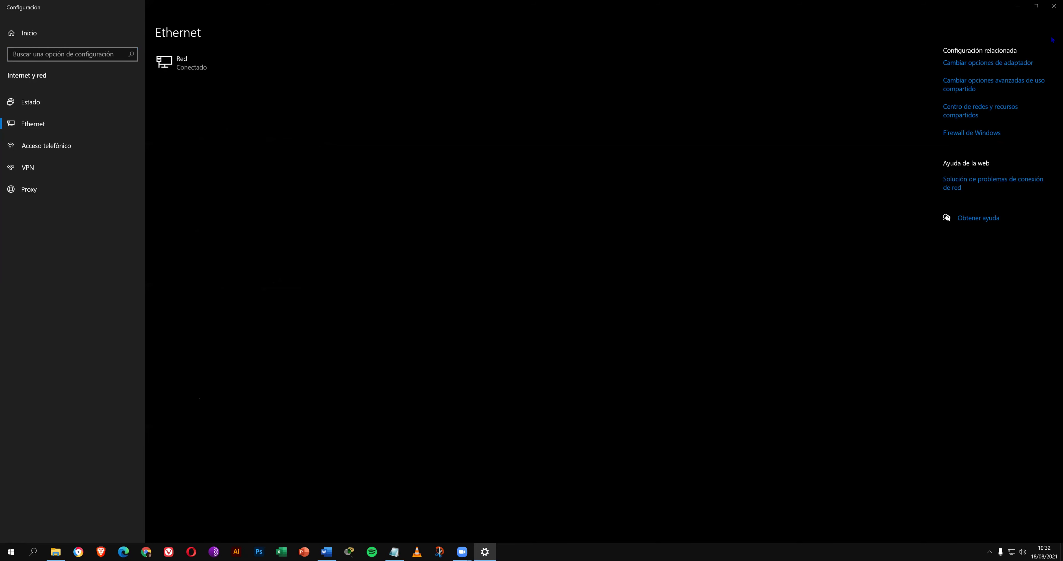
pyautogui.click(1053, 5)
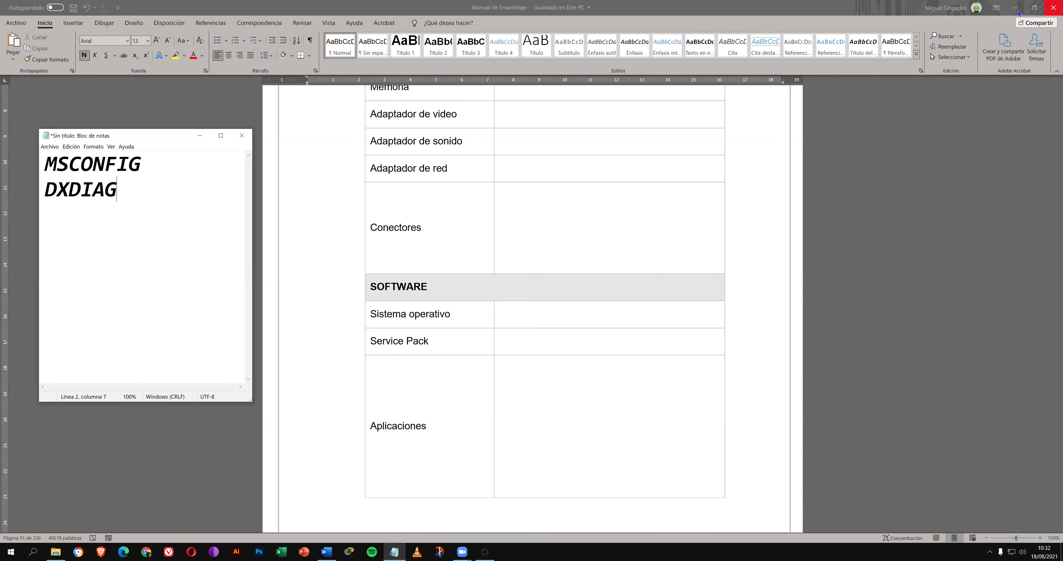
pyautogui.click(1018, 5)
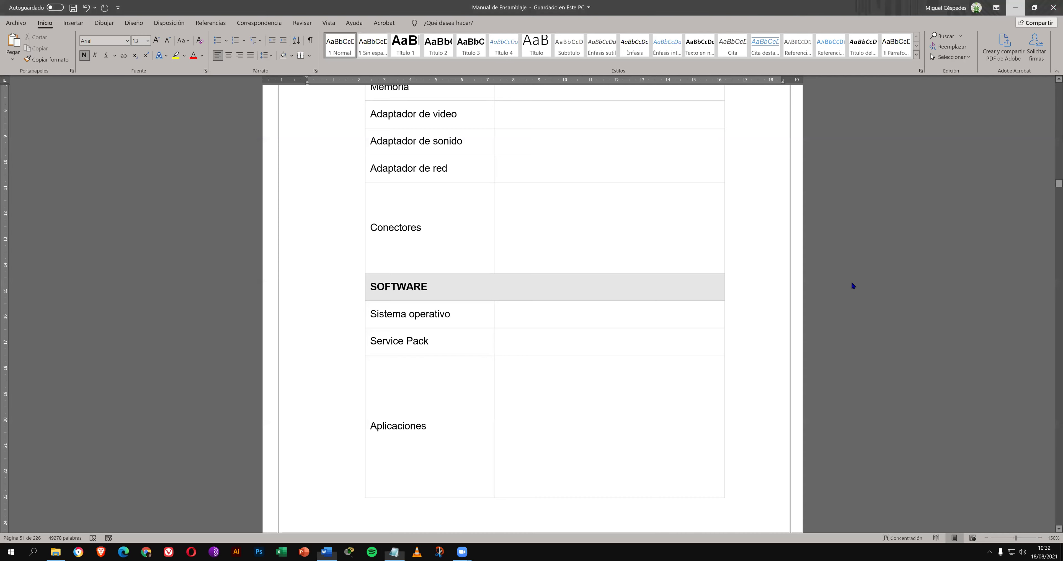
# Step: Switch to the Notepad list of commands and add CONTROL as a new line below DXDIAG
pyautogui.press('super+Down')
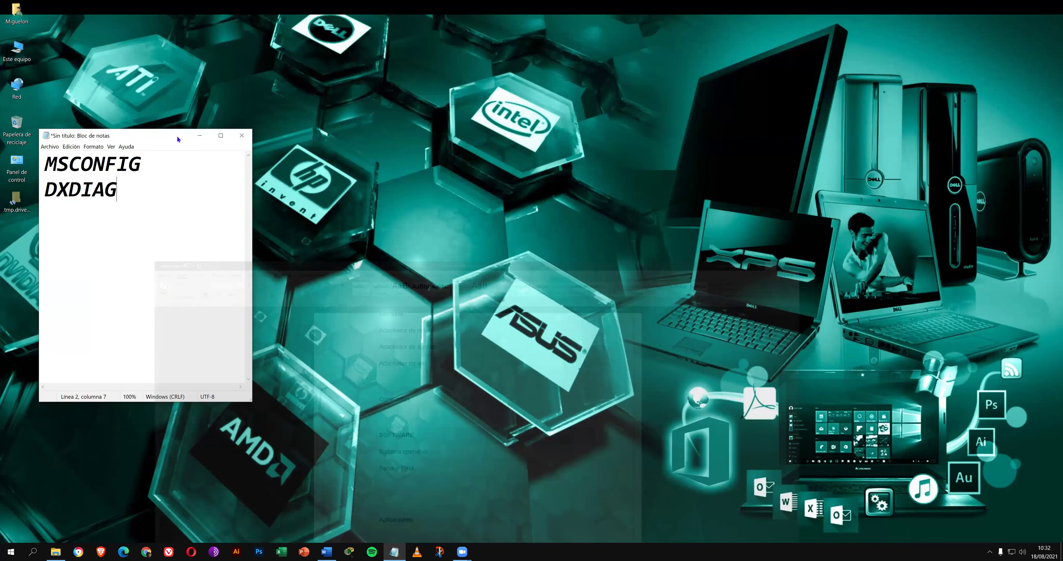
pyautogui.moveTo(123, 135); pyautogui.dragTo(729, 142)
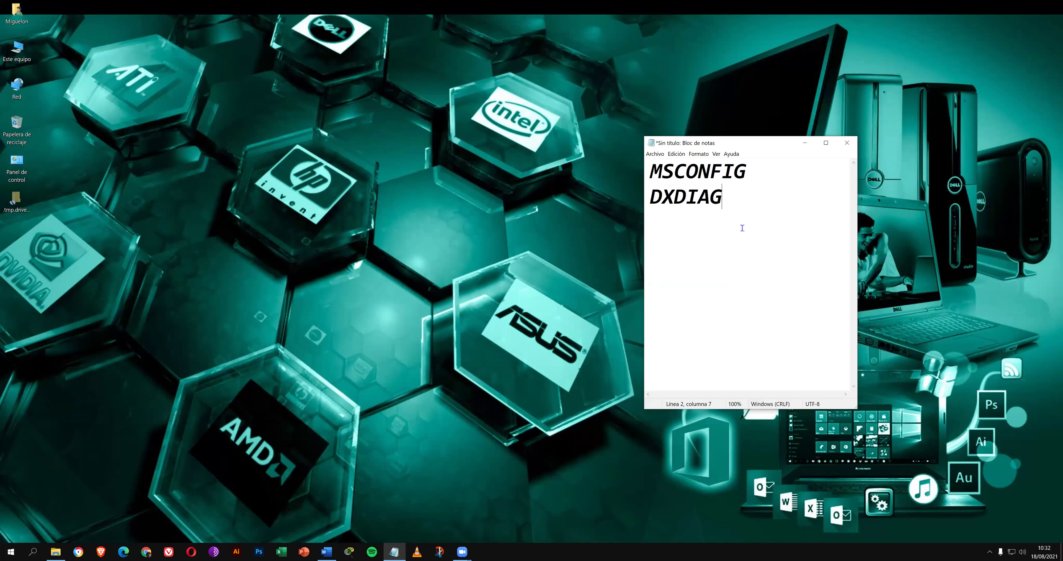
pyautogui.press('Return')
pyautogui.write('CINTR')
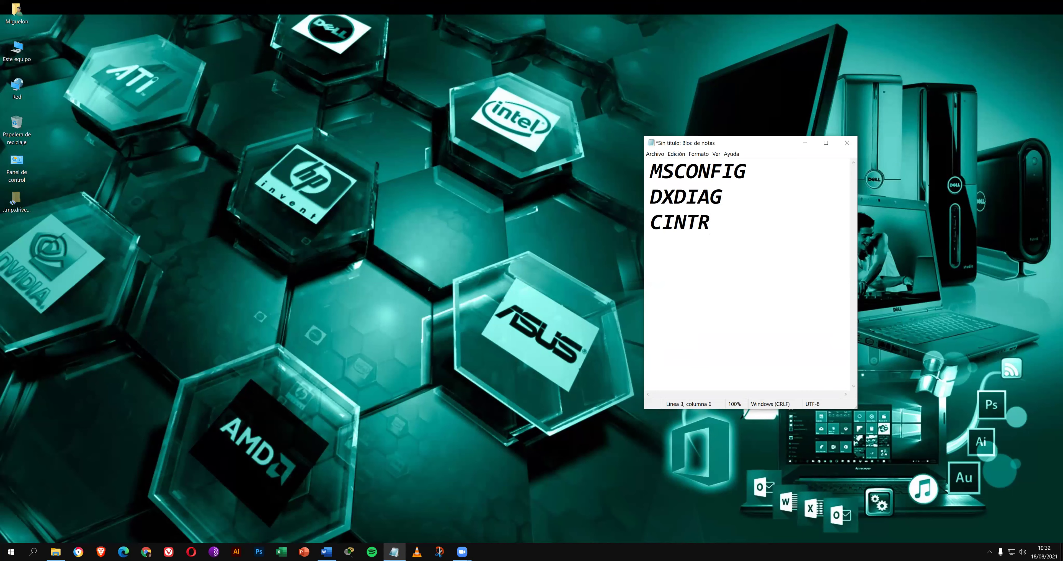
pyautogui.write('IL')
pyautogui.press('Left')
pyautogui.press('BackSpace')
pyautogui.write('O')
pyautogui.press('Left')
pyautogui.press('Left')
pyautogui.press('Left')
pyautogui.press('Left')
pyautogui.press('BackSpace')
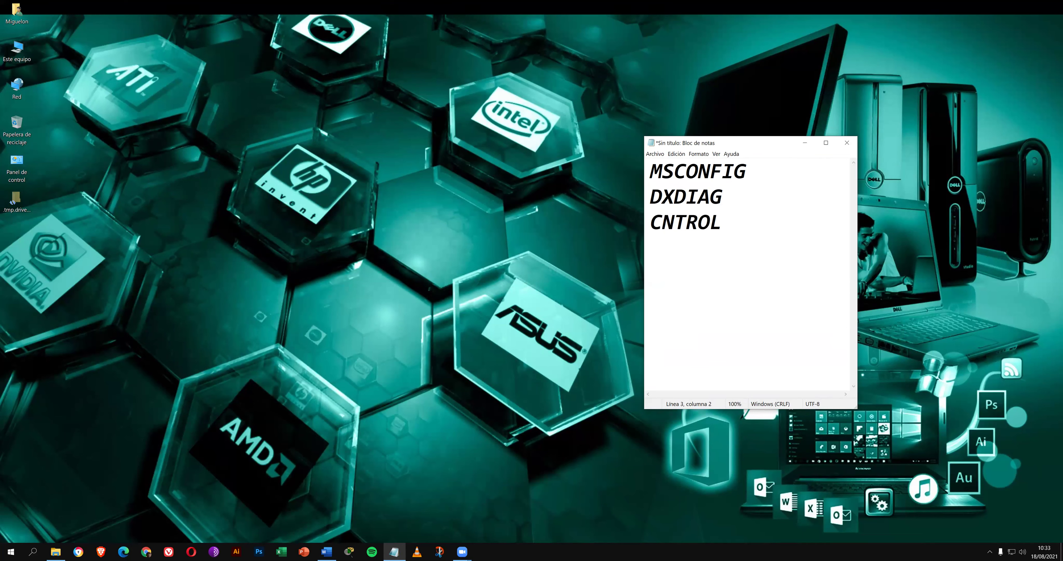
pyautogui.write('O')
pyautogui.click(789, 217)
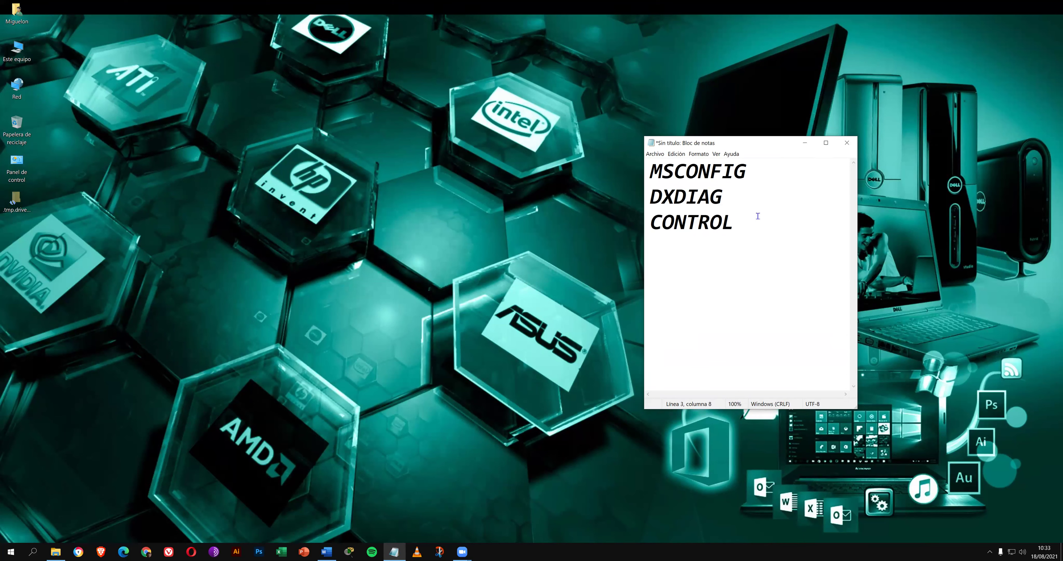
# Step: Run the CONTROL command to bring up the Control Panel and put the Notepad window away
pyautogui.press('super+r')
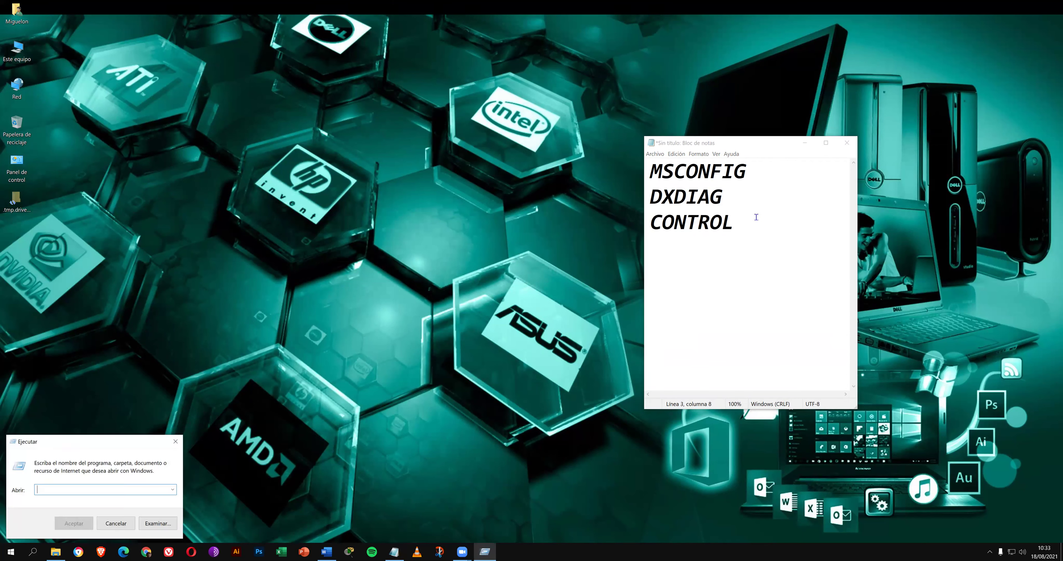
pyautogui.write('CONTROL')
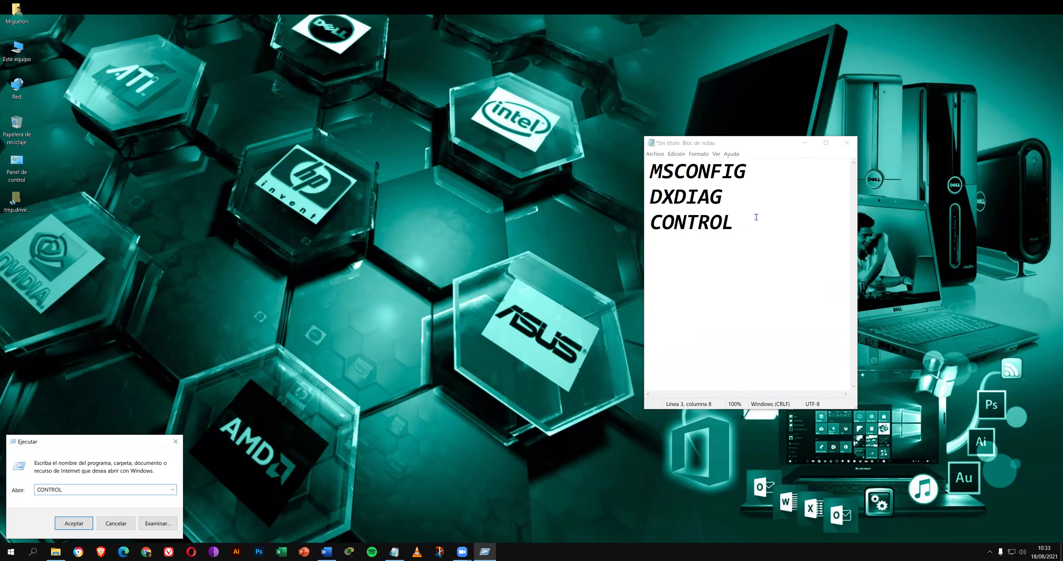
pyautogui.press('Return')
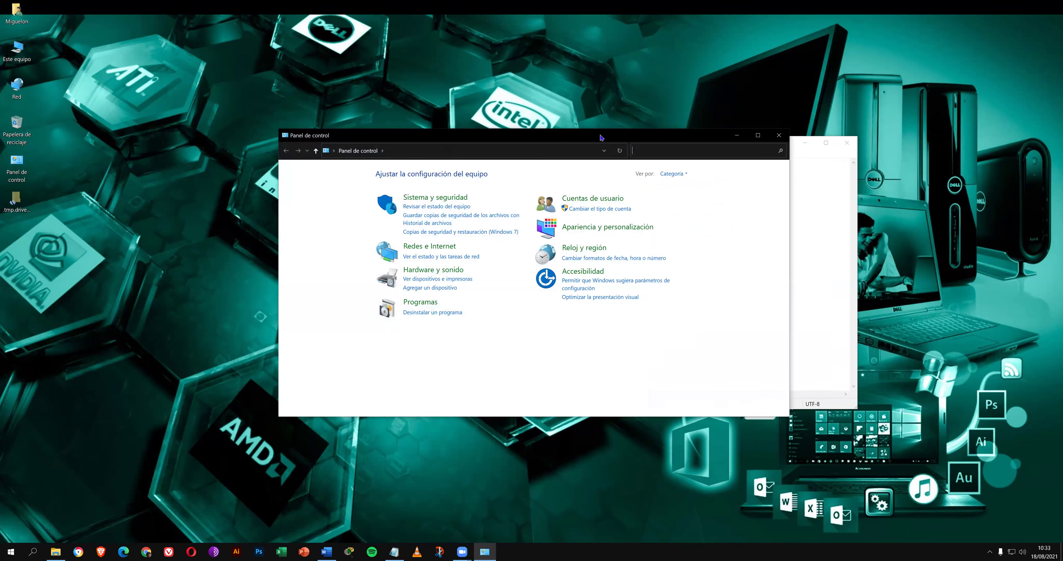
pyautogui.click(798, 146)
pyautogui.press('super+Down')
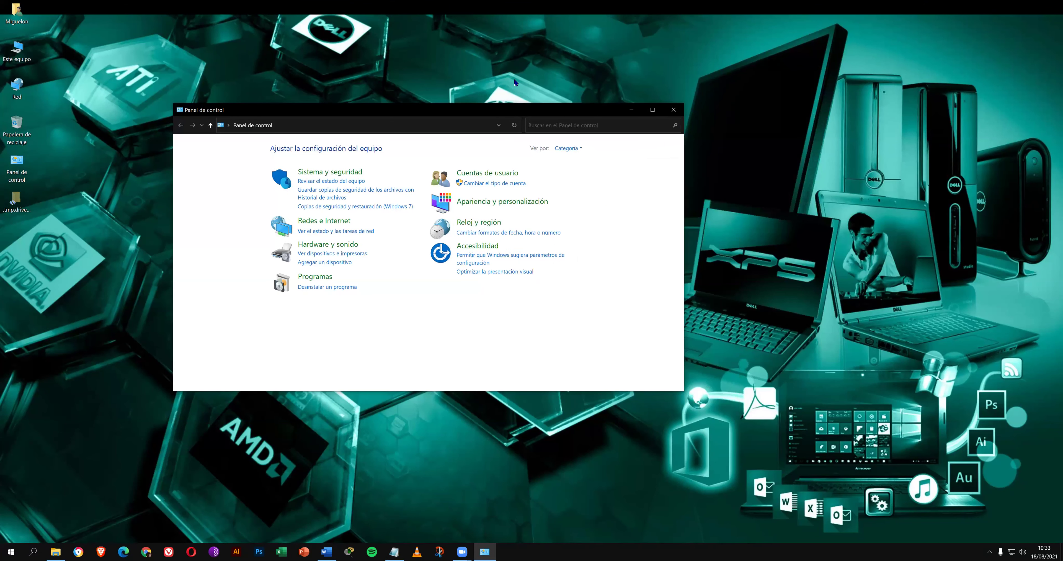
pyautogui.click(516, 83)
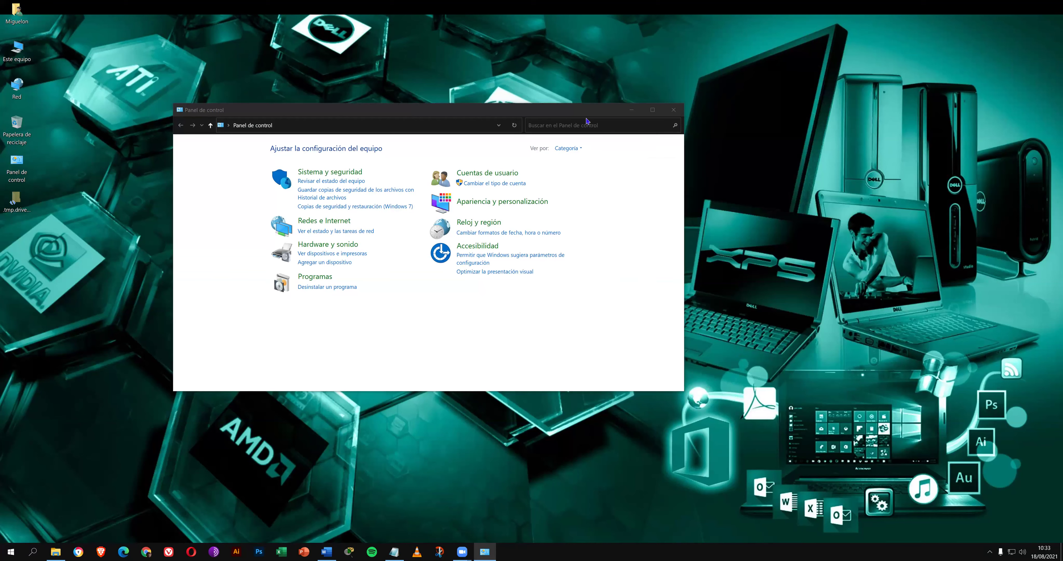
# Step: Run DXDIAG to show the DirectX diagnostic tool again and minimize the Control Panel
pyautogui.press('super+r')
pyautogui.write('DXDIA')
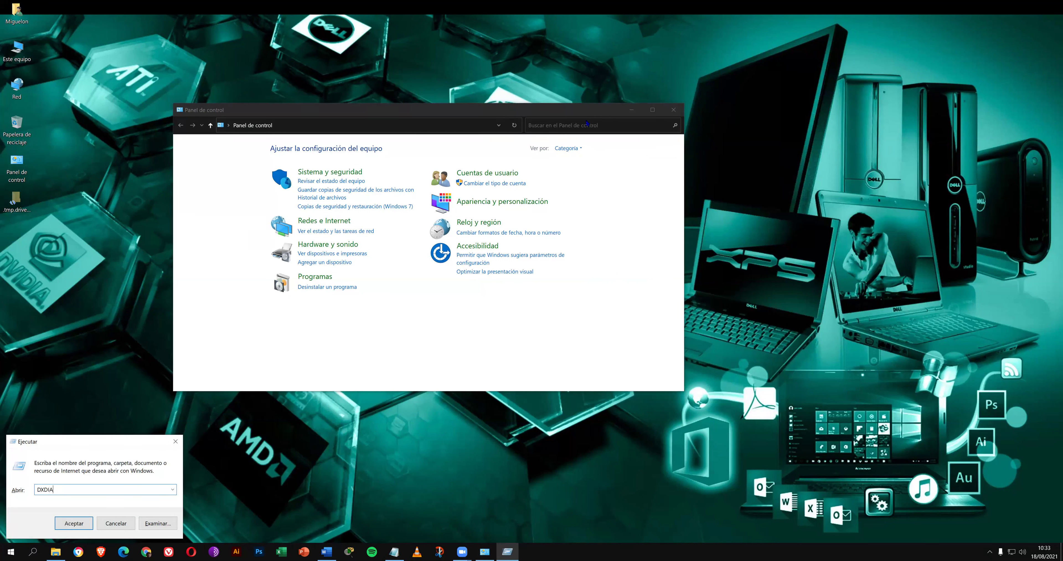
pyautogui.write('G')
pyautogui.press('Return')
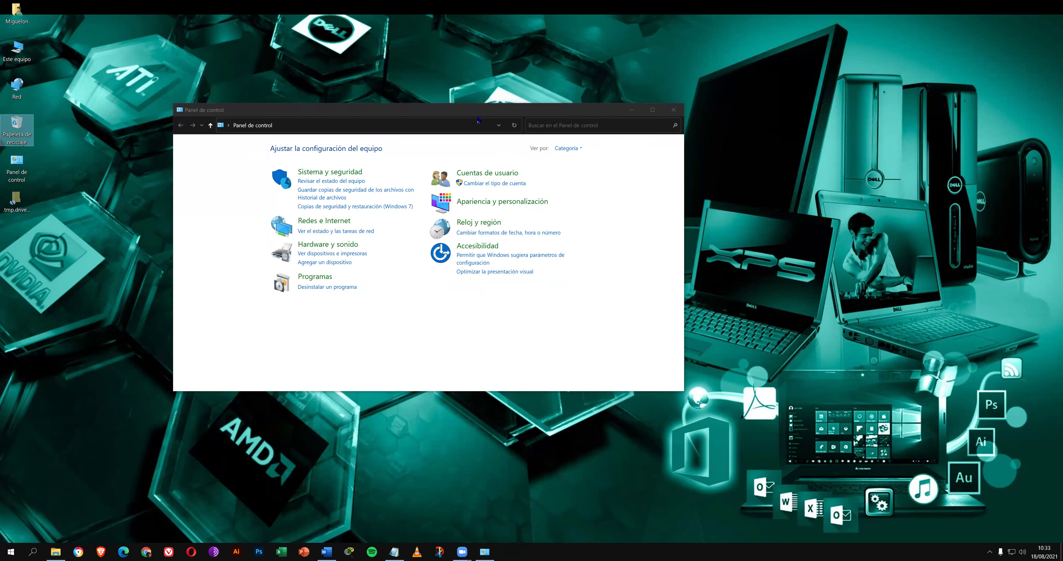
pyautogui.click(631, 109)
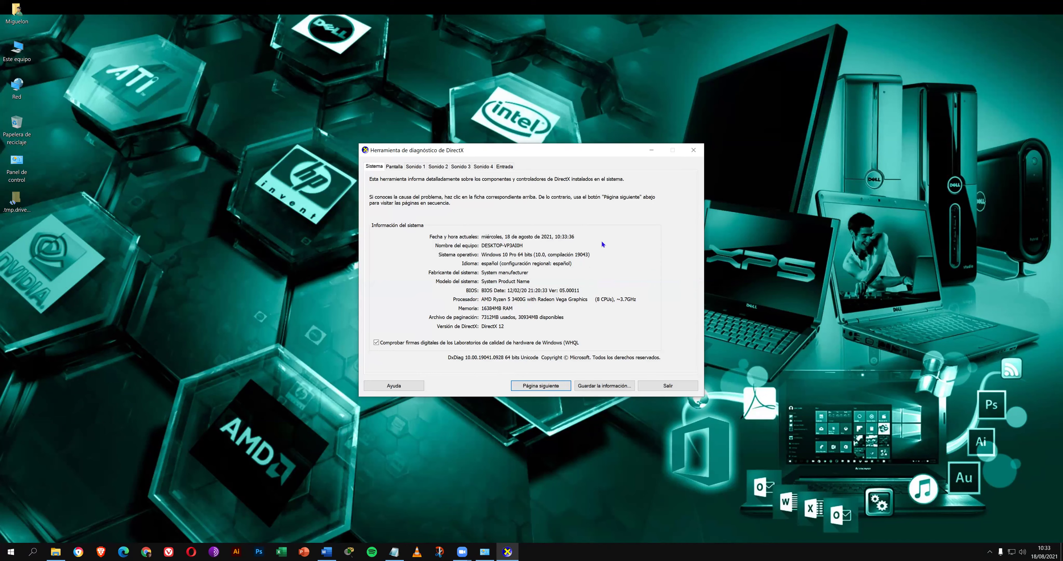
# Step: Run WINVER and place the Acerca de Windows window beside the DirectX diagnostic tool
pyautogui.press('super+r')
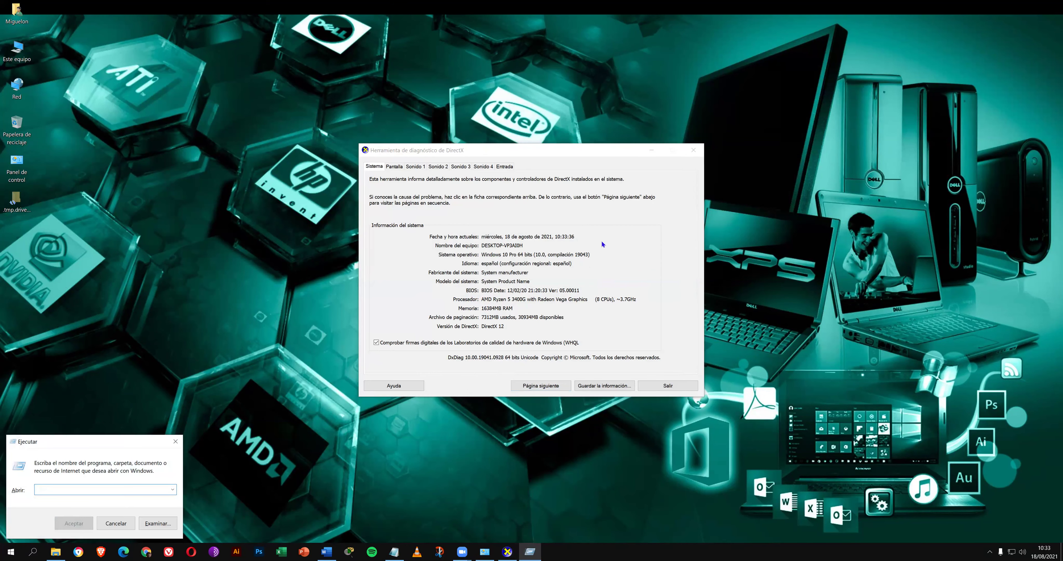
pyautogui.write('WINVER')
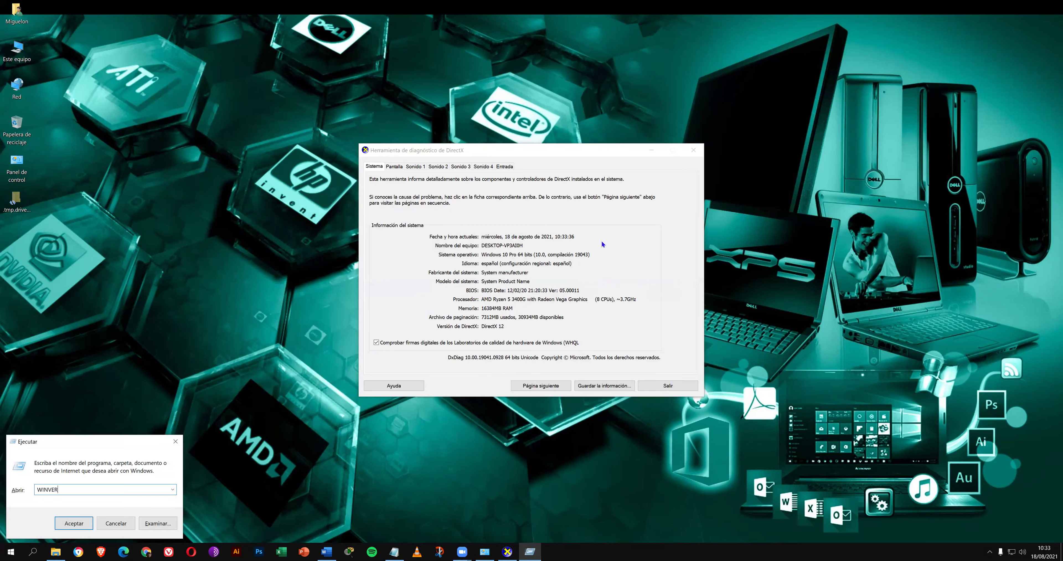
pyautogui.press('Return')
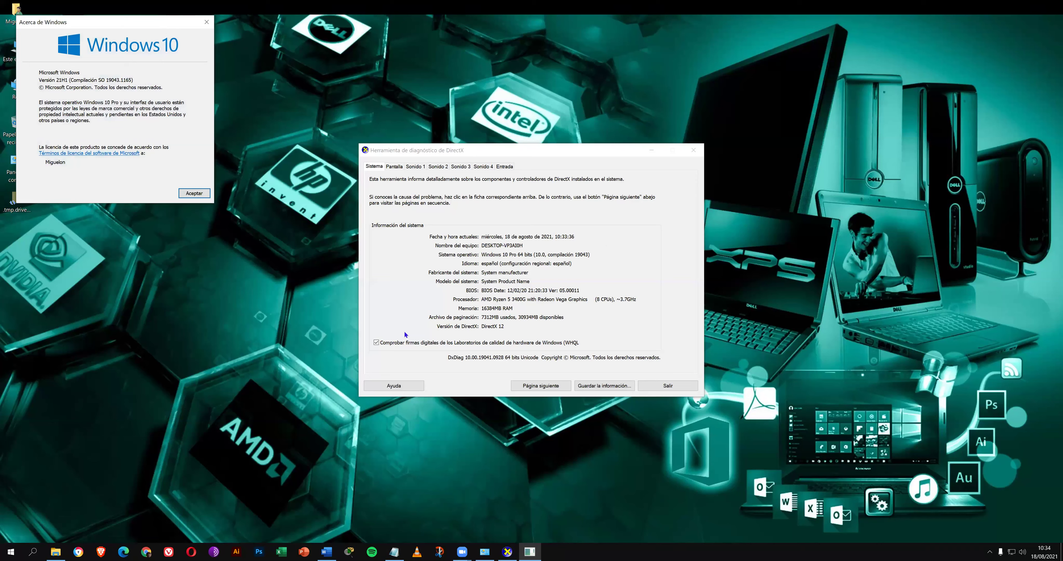
pyautogui.moveTo(165, 22); pyautogui.dragTo(869, 165)
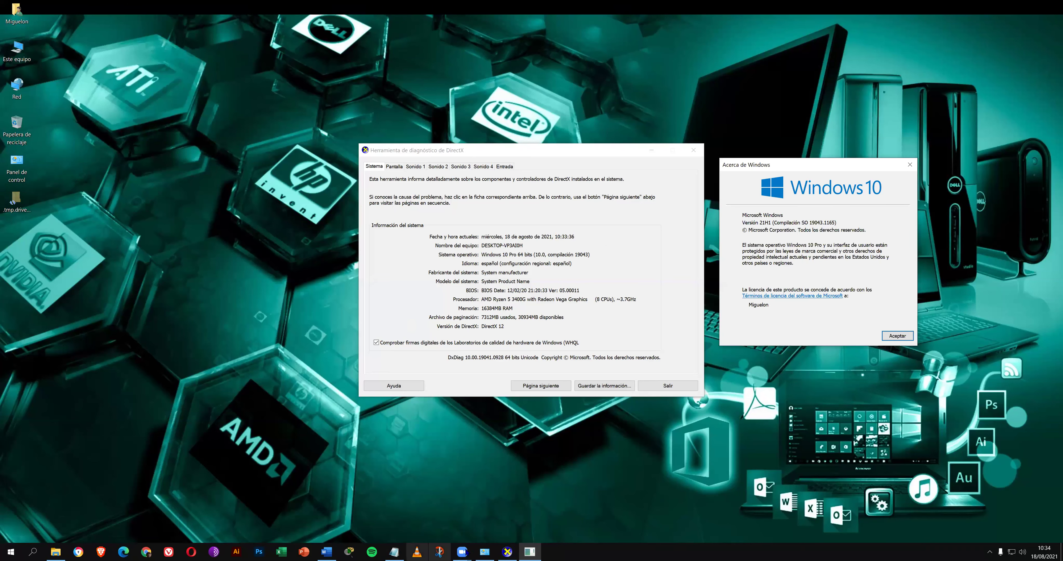
# Step: Bring back the Notepad command list, move it clear of the other windows and add WINVER below CONTROL
pyautogui.moveTo(397, 553)
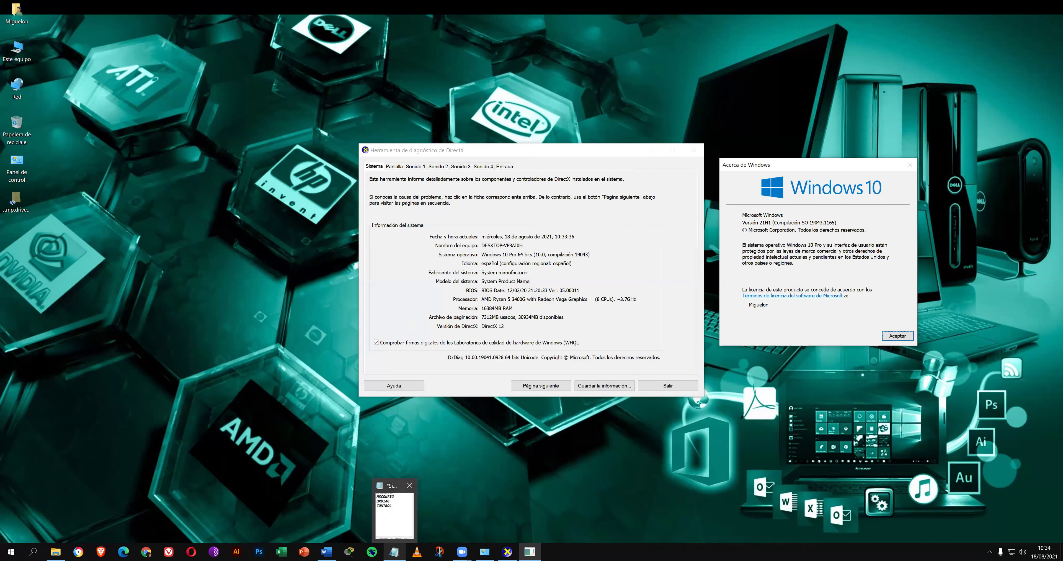
pyautogui.click(392, 522)
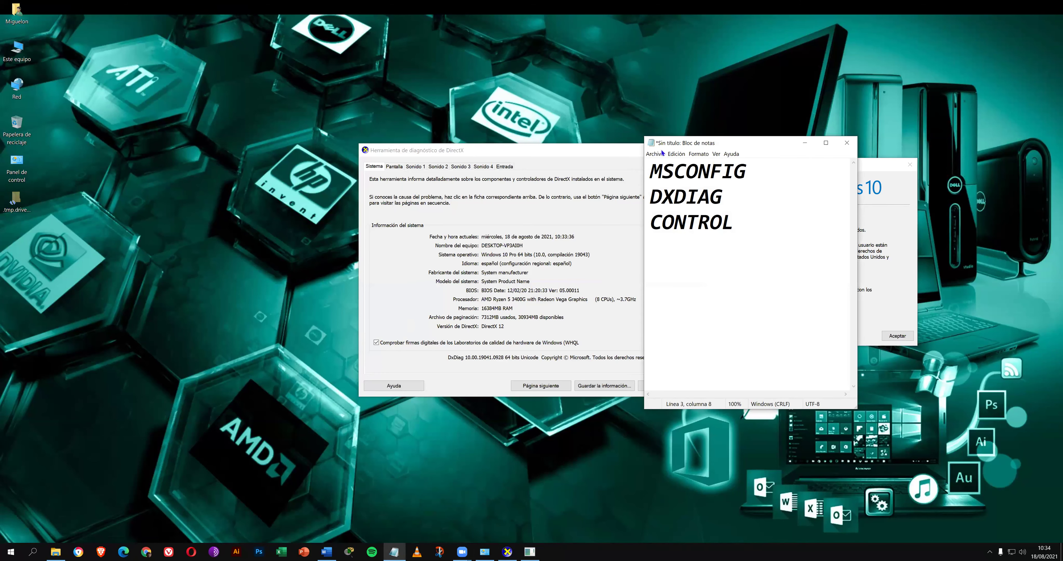
pyautogui.moveTo(682, 145); pyautogui.dragTo(160, 131)
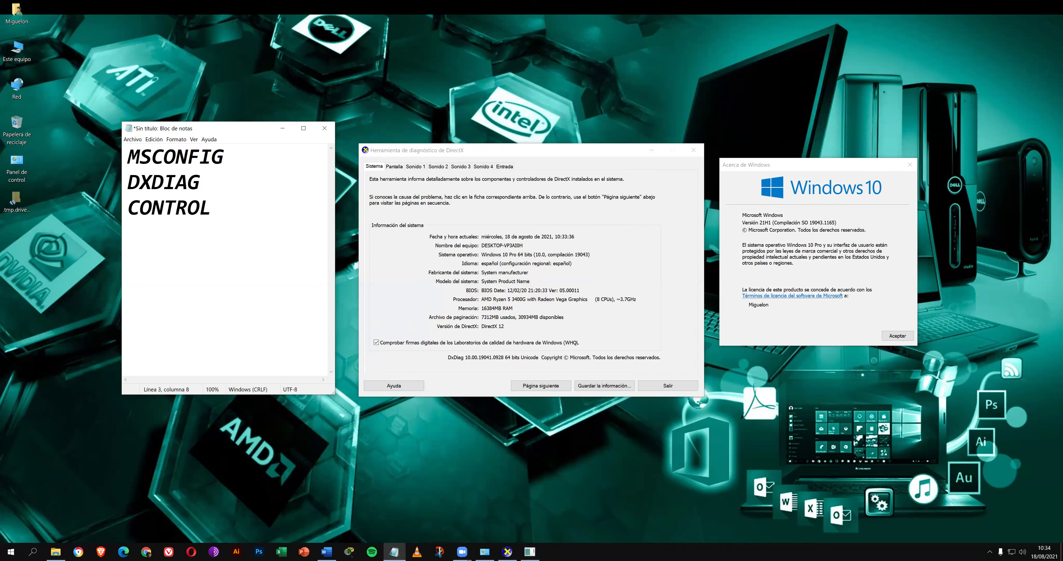
pyautogui.press('Return')
pyautogui.write('WINVER')
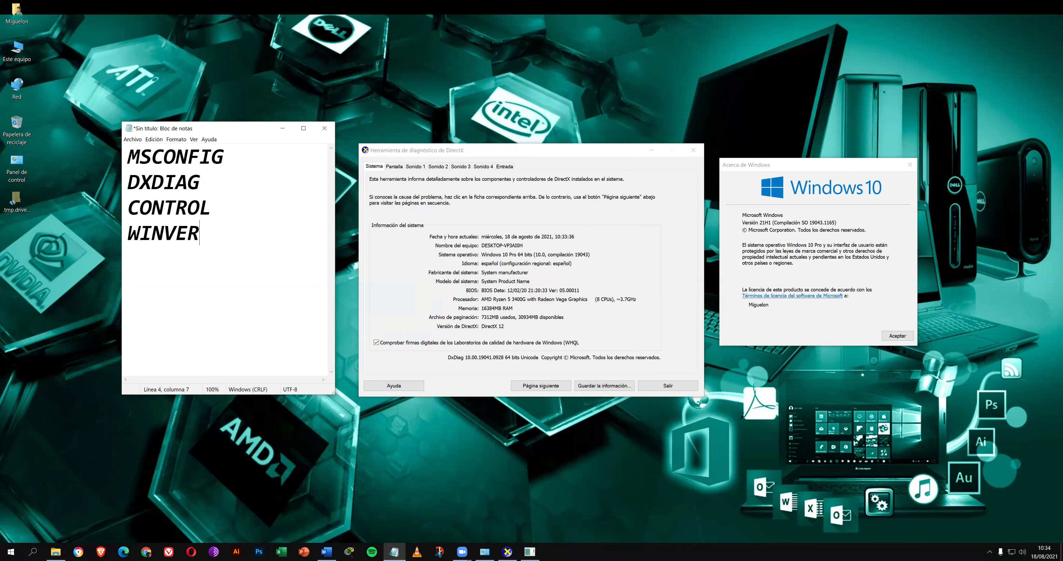
# Step: Save the command list to the Escritorio as EJECUTABLES_PARA_PC and put its window away
pyautogui.hotkey('ctrl', 's')
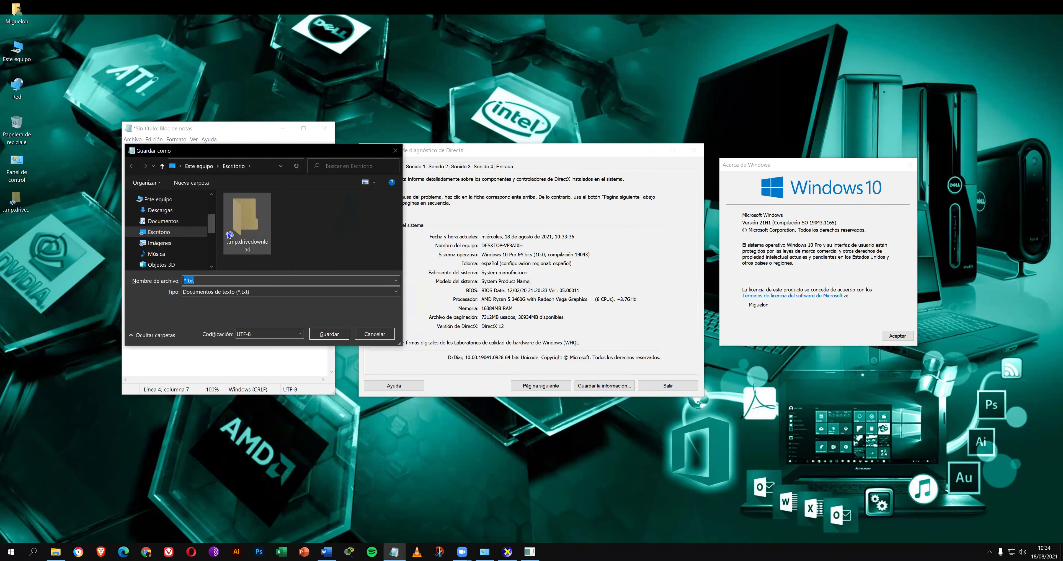
pyautogui.write('EJER')
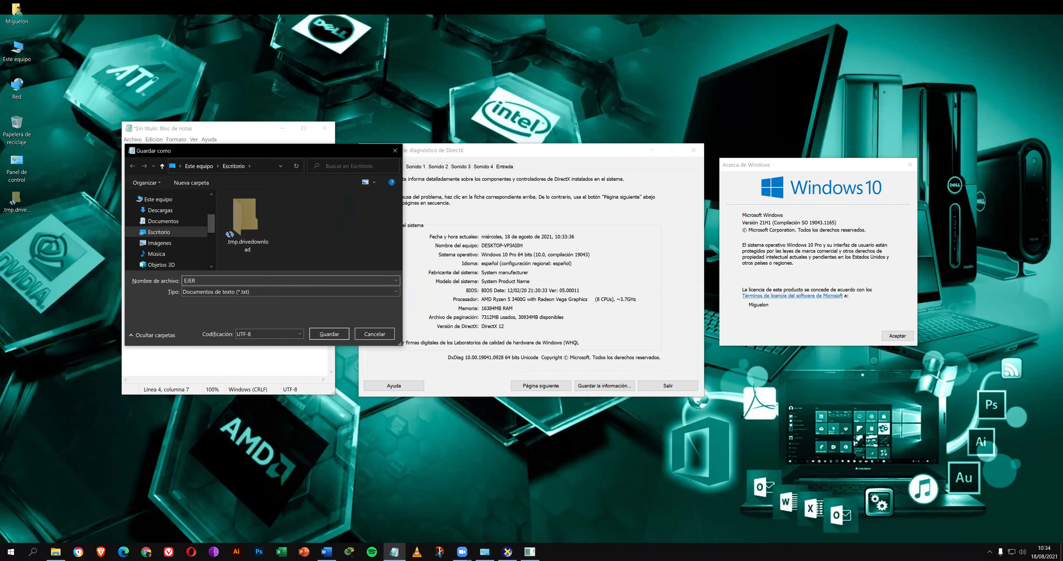
pyautogui.write('UTABLES_CA')
pyautogui.press('BackSpace')
pyautogui.press('BackSpace')
pyautogui.write('PARA_PC')
pyautogui.press('Return')
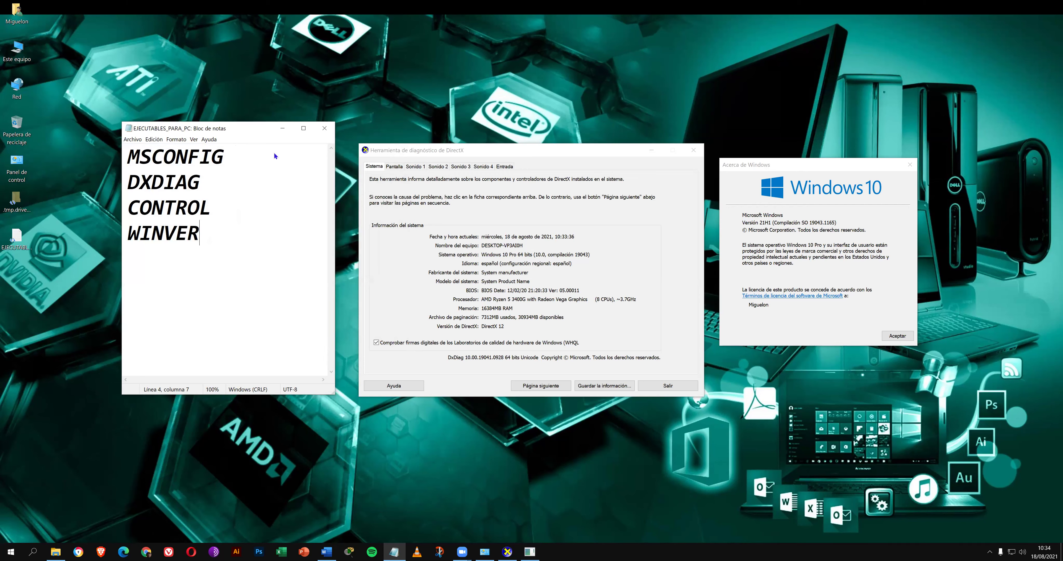
pyautogui.moveTo(299, 135); pyautogui.dragTo(313, 152)
pyautogui.click(337, 145)
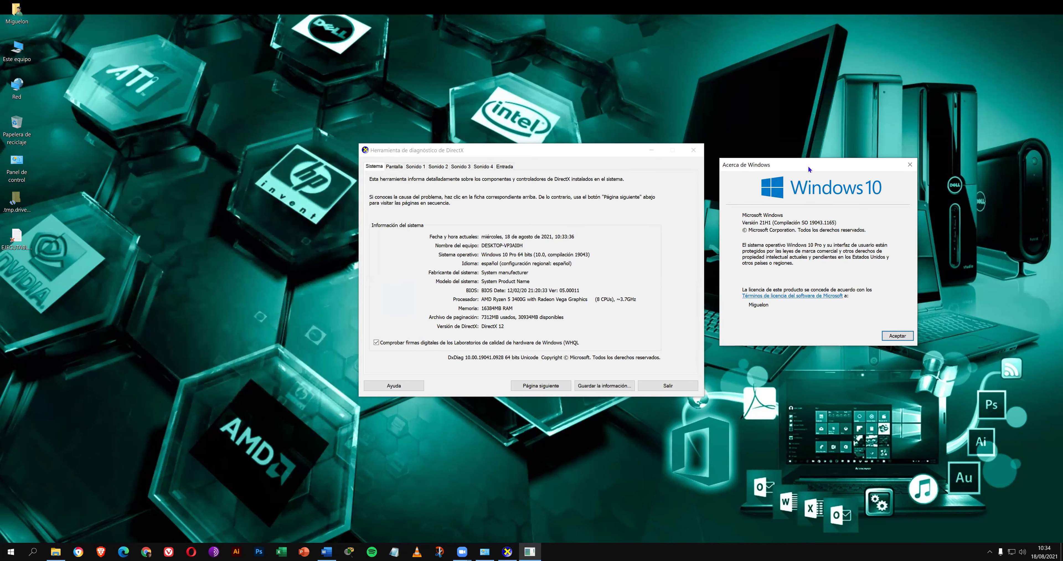
# Step: Review the Windows version details in Acerca de Windows, and close it and the DirectX diagnostic tool
pyautogui.moveTo(809, 169); pyautogui.dragTo(804, 169)
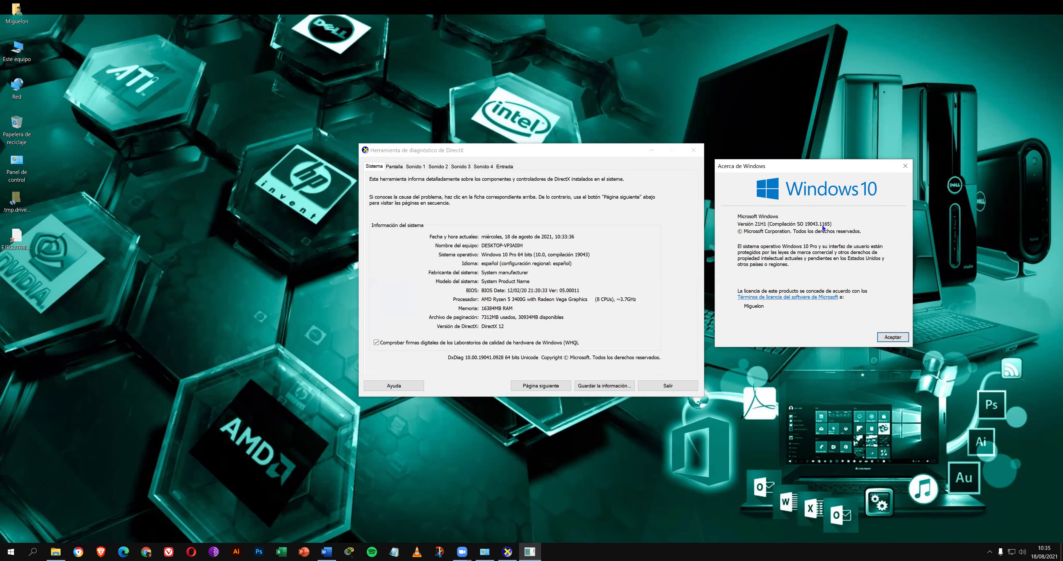
pyautogui.moveTo(823, 166); pyautogui.dragTo(848, 168)
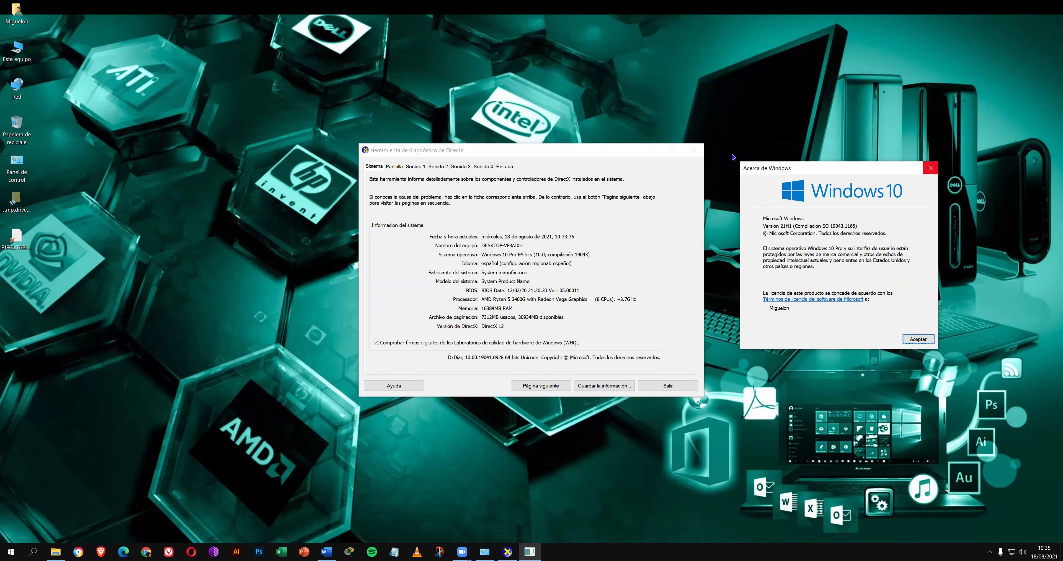
pyautogui.hotkey('alt', 'F4')
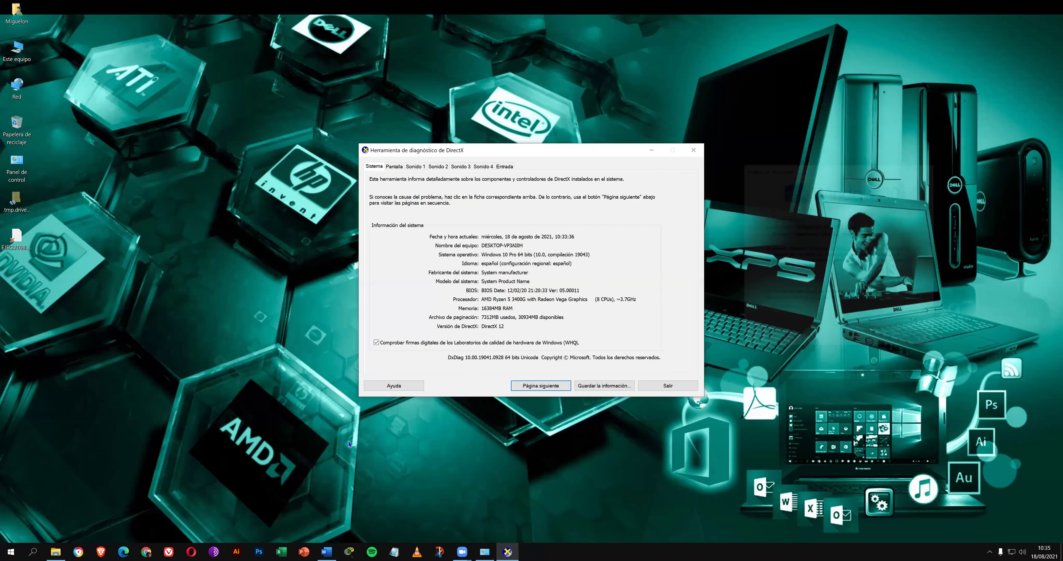
pyautogui.click(694, 150)
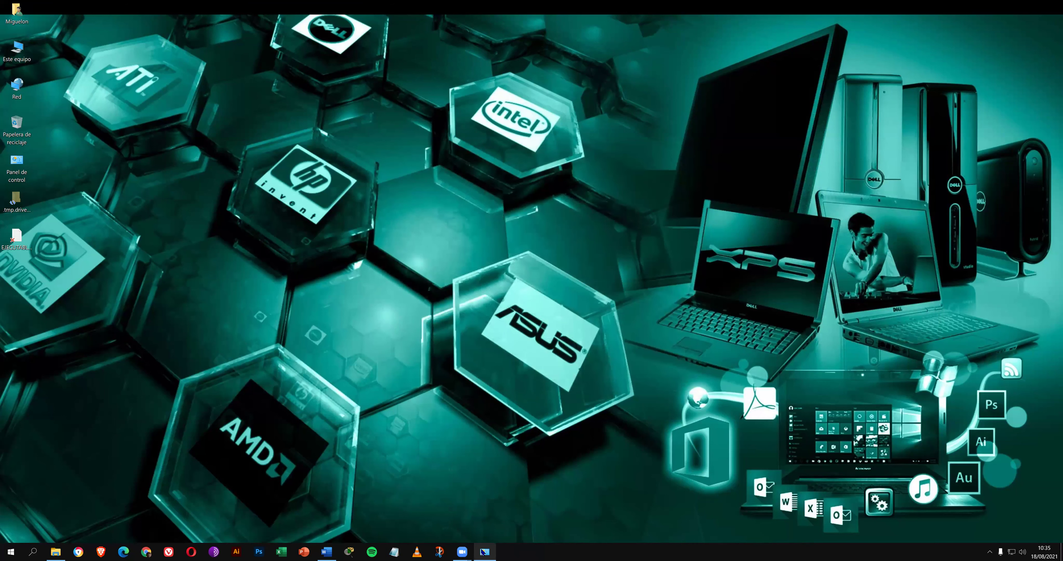
# Step: Restore the Control Panel and go through Redes e Internet to the adapter list in Conexiones de red
pyautogui.click(482, 552)
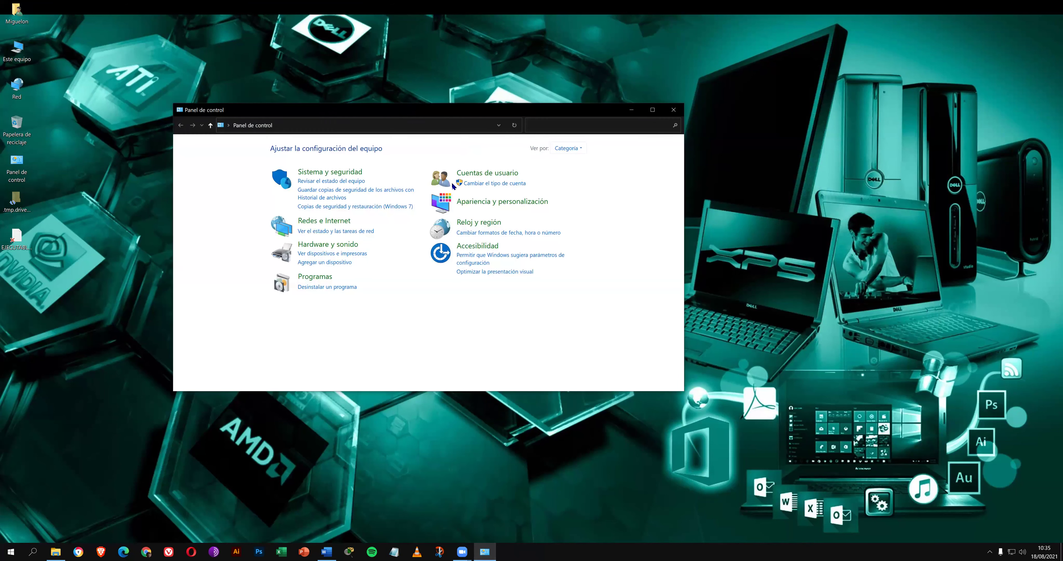
pyautogui.doubleClick(474, 110)
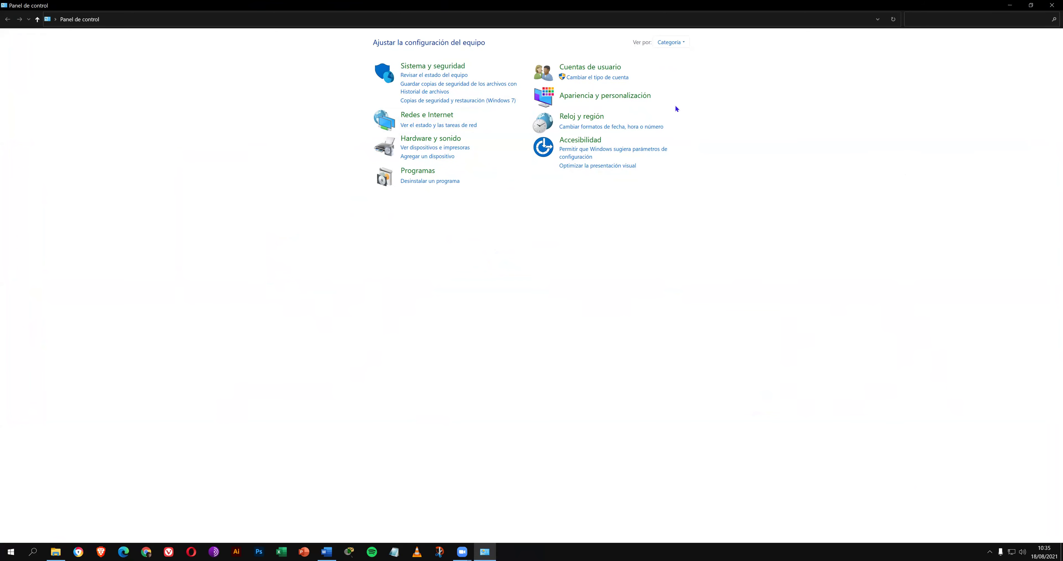
pyautogui.click(432, 115)
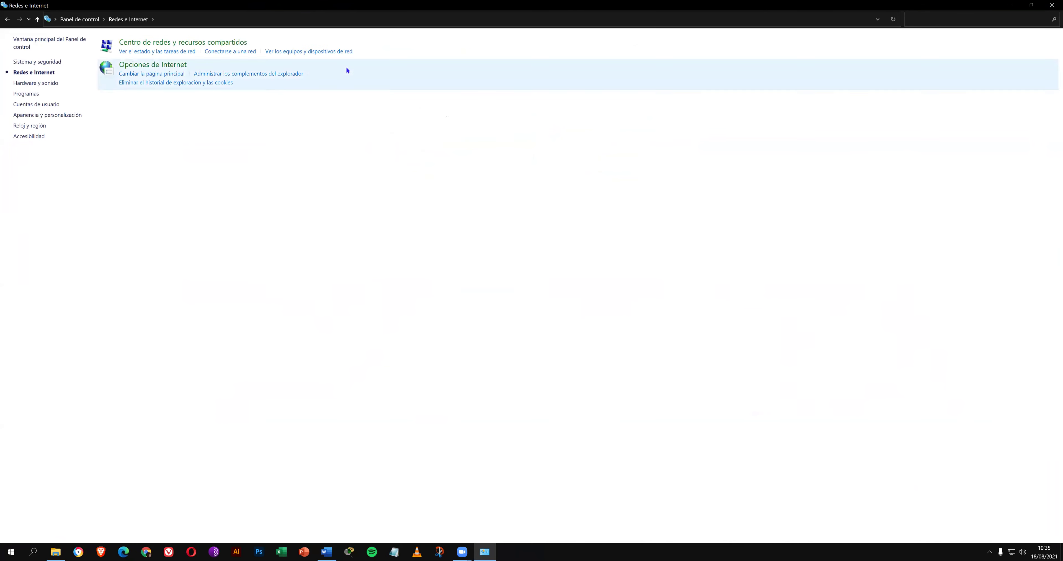
pyautogui.click(151, 43)
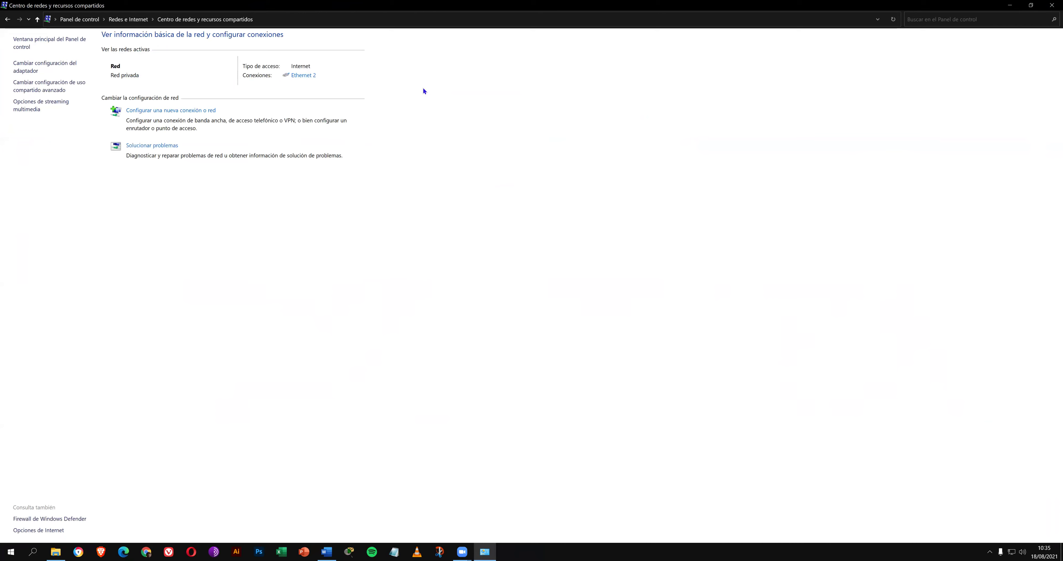
pyautogui.click(71, 67)
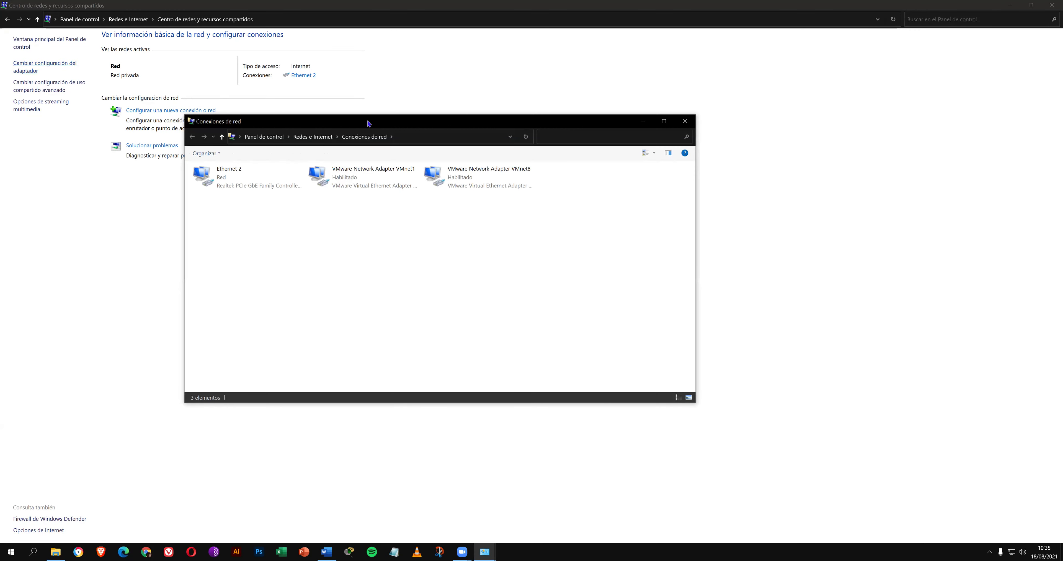
pyautogui.moveTo(413, 121); pyautogui.dragTo(483, 167)
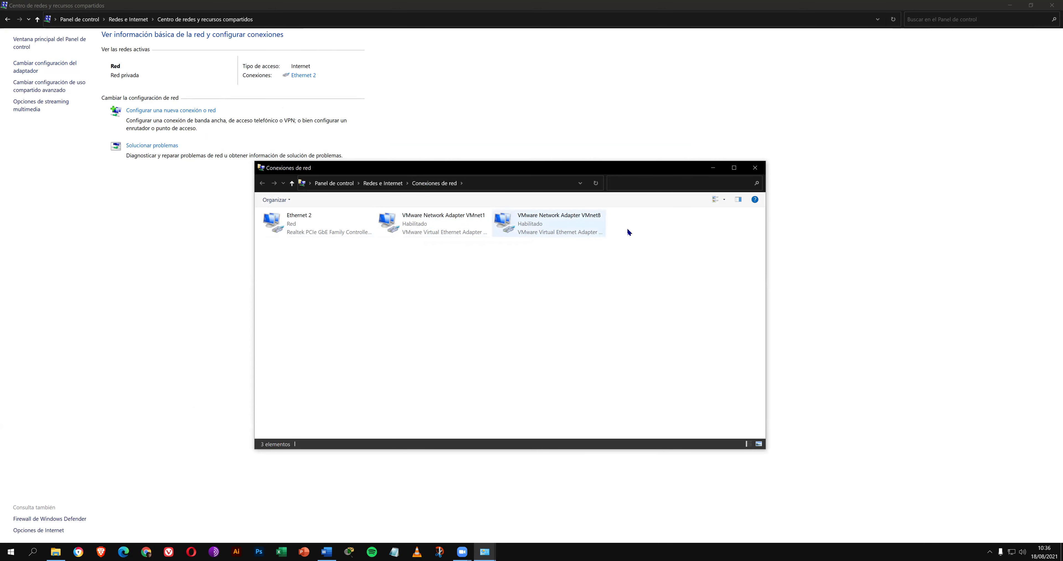
# Step: Inspect the Ethernet 2 connection's properties and its Realtek PCIe GbE Family Controller #2 configuration, and close the dialog
pyautogui.rightClick(285, 221)
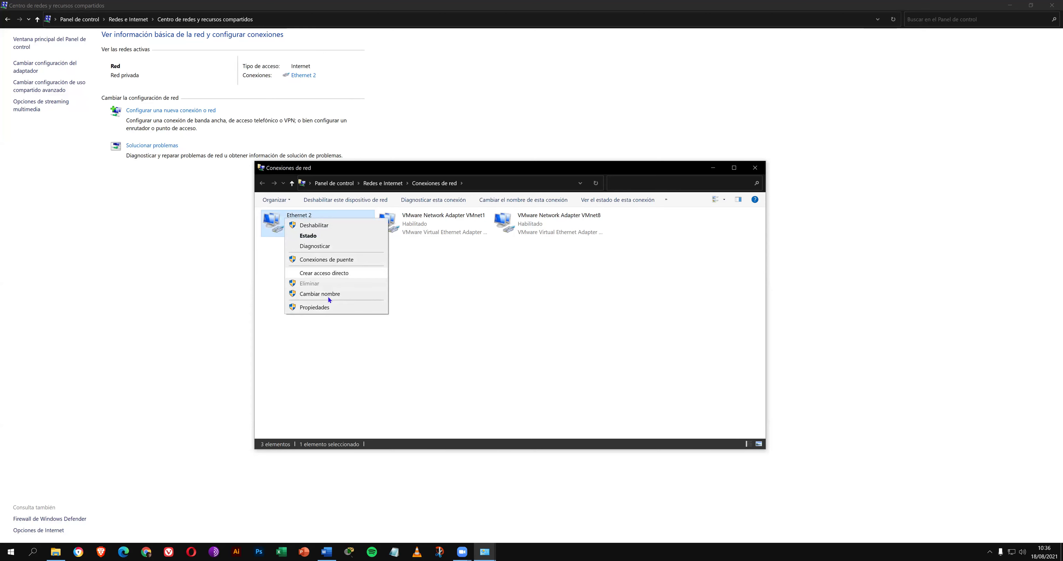
pyautogui.click(322, 307)
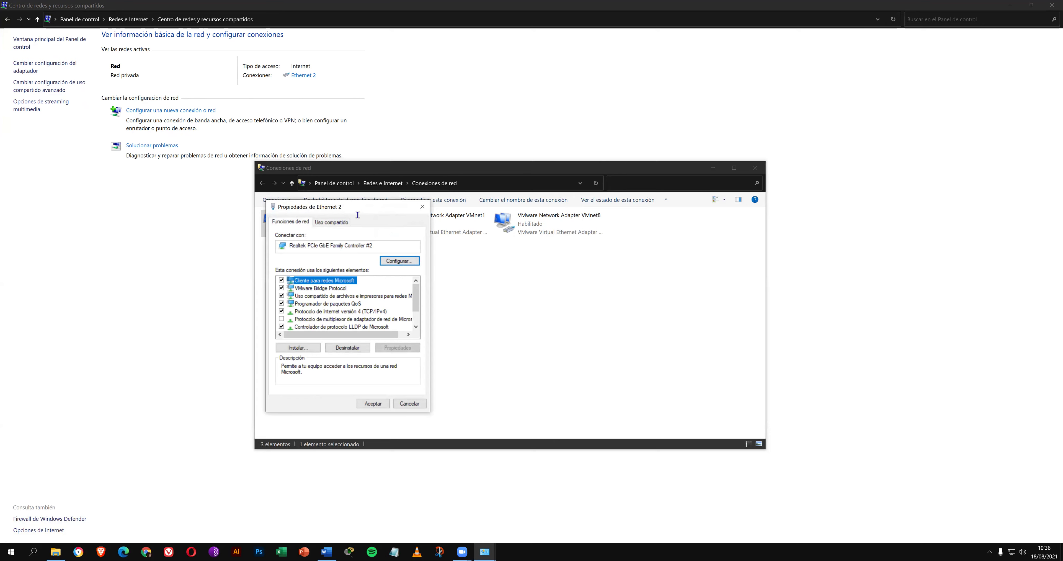
pyautogui.moveTo(361, 210); pyautogui.dragTo(375, 242)
pyautogui.moveTo(313, 281)
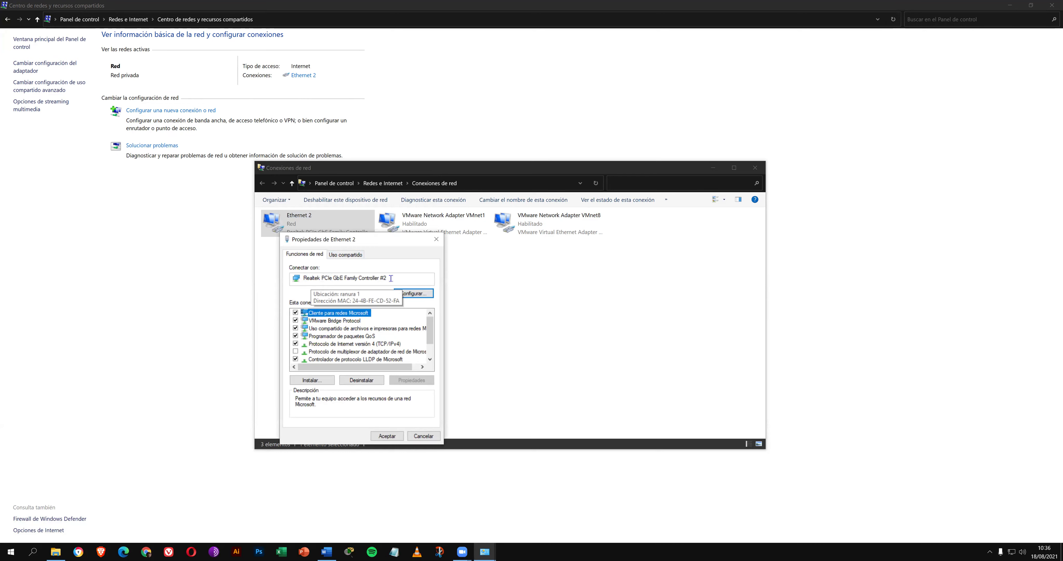
pyautogui.click(404, 279)
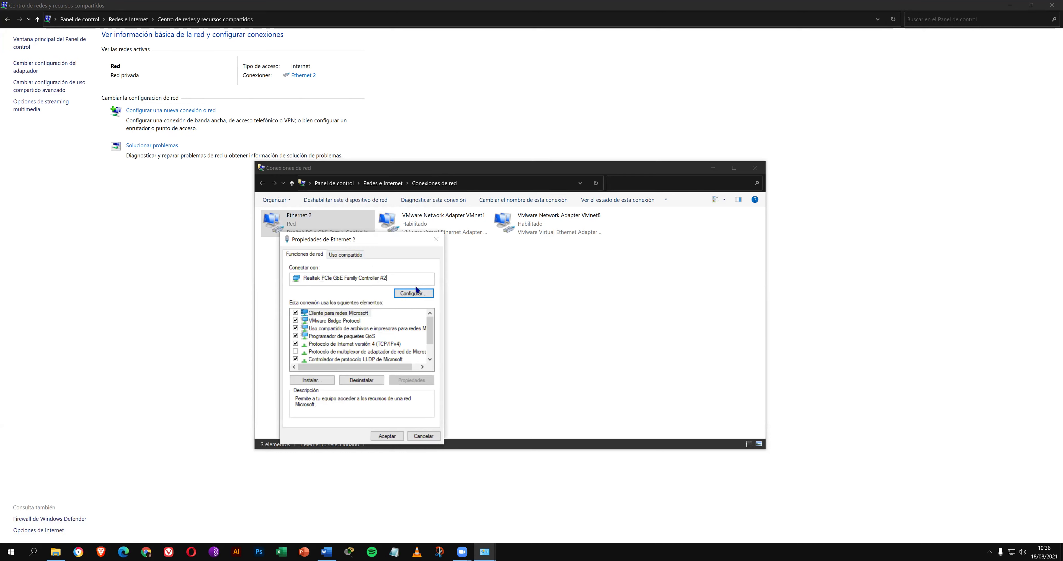
pyautogui.click(426, 296)
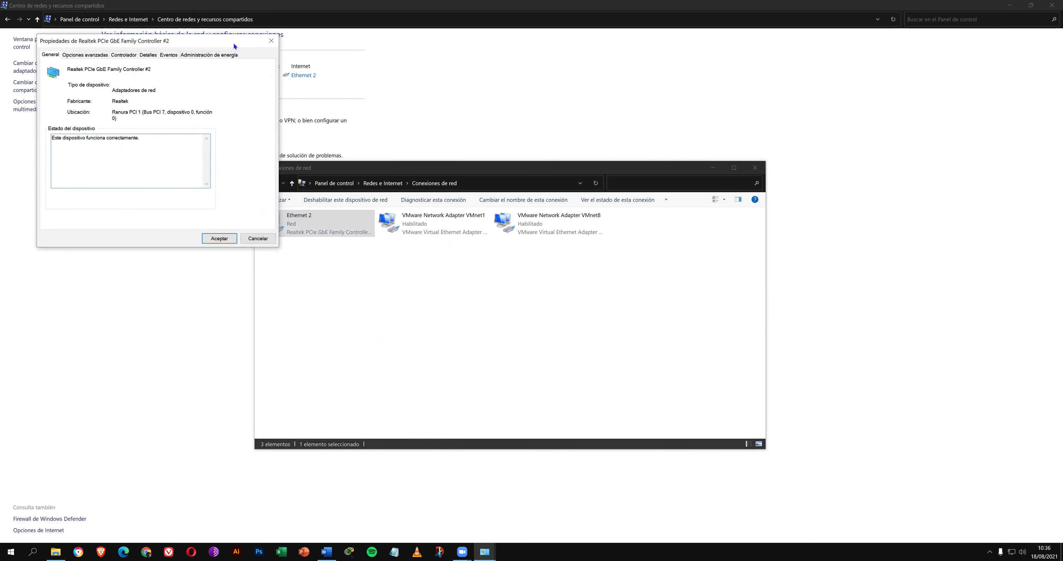
pyautogui.moveTo(214, 45); pyautogui.dragTo(264, 120)
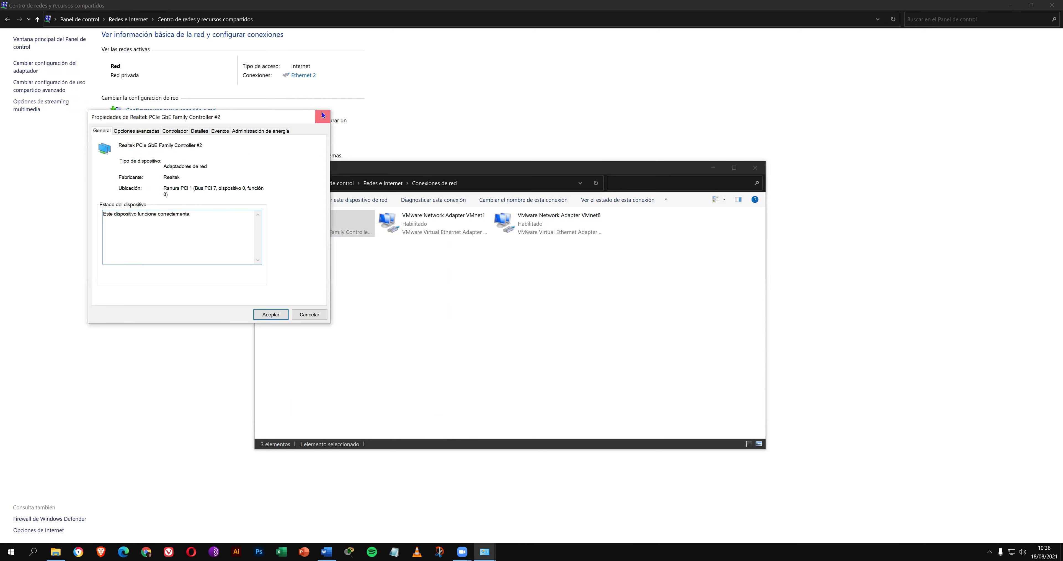
pyautogui.click(322, 115)
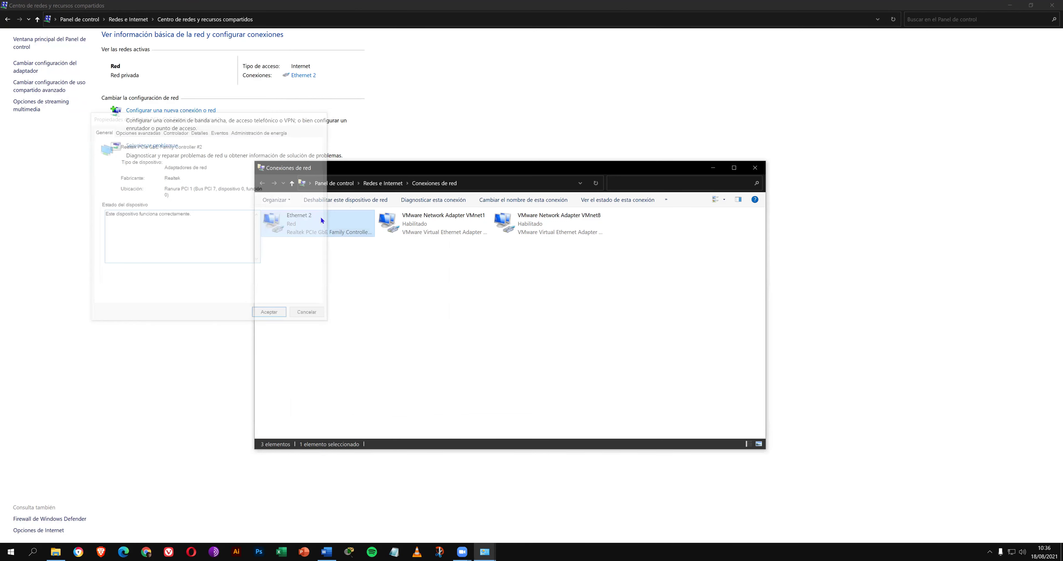
# Step: Review the Ethernet 2 network functions in its properties again and dismiss the dialog
pyautogui.rightClick(293, 222)
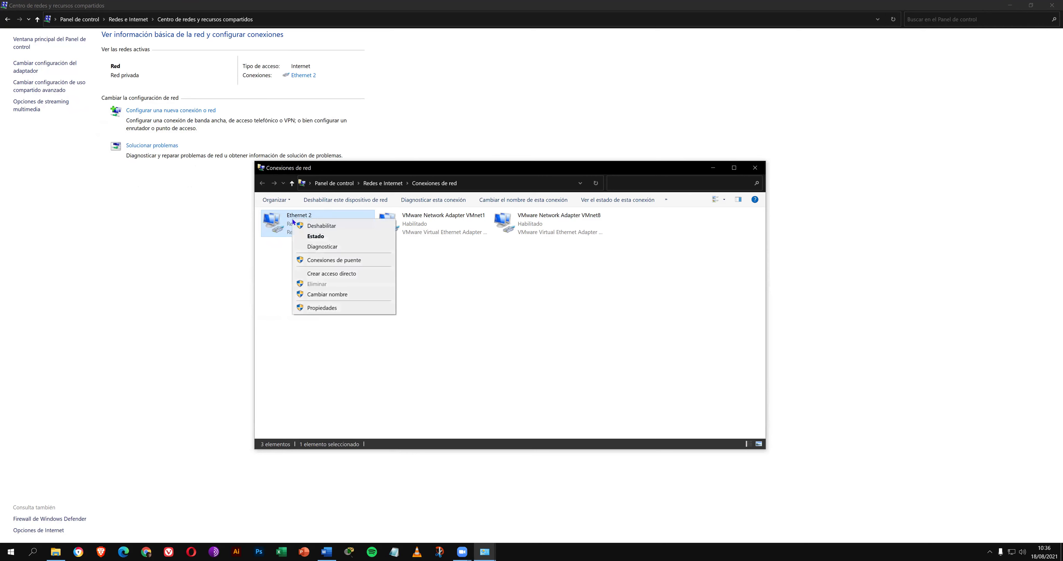
pyautogui.click(369, 309)
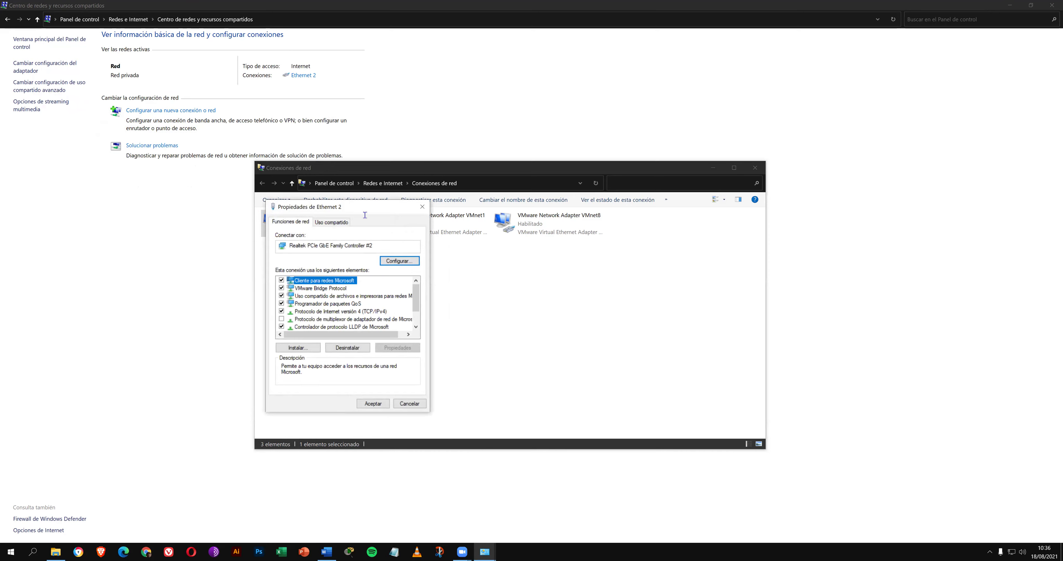
pyautogui.moveTo(364, 210); pyautogui.dragTo(357, 251)
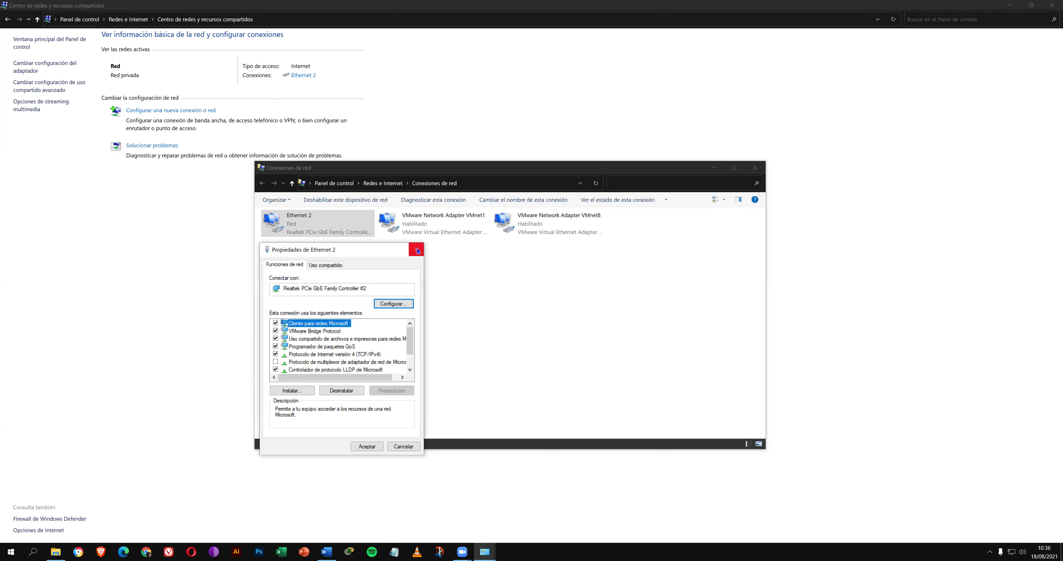
pyautogui.click(417, 250)
# Step: Show the network adapters in Detalles view and fit the Nombre del dispositivo column to read the full device names
pyautogui.rightClick(413, 260)
pyautogui.moveTo(444, 267)
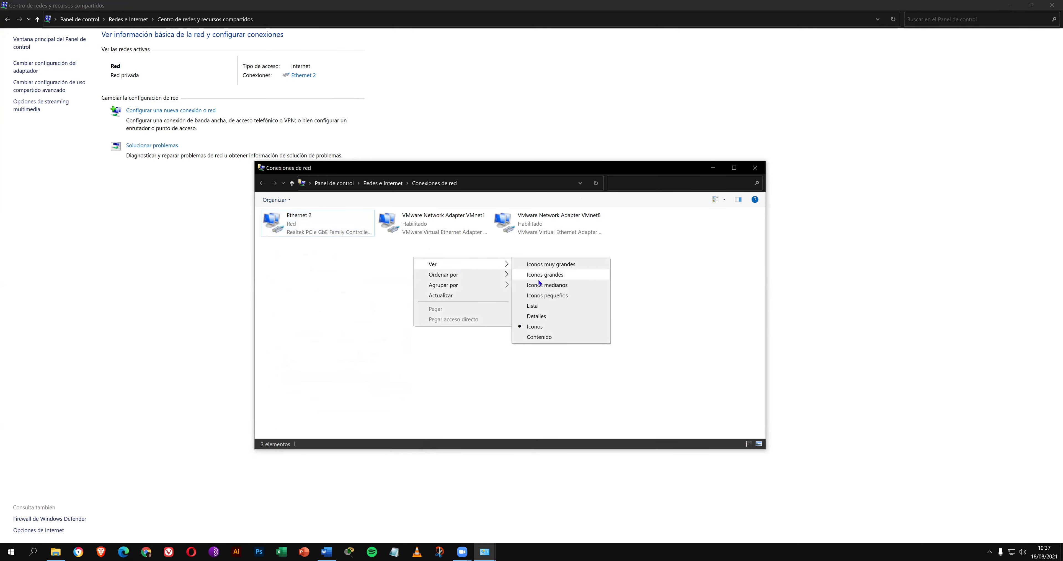
pyautogui.click(536, 317)
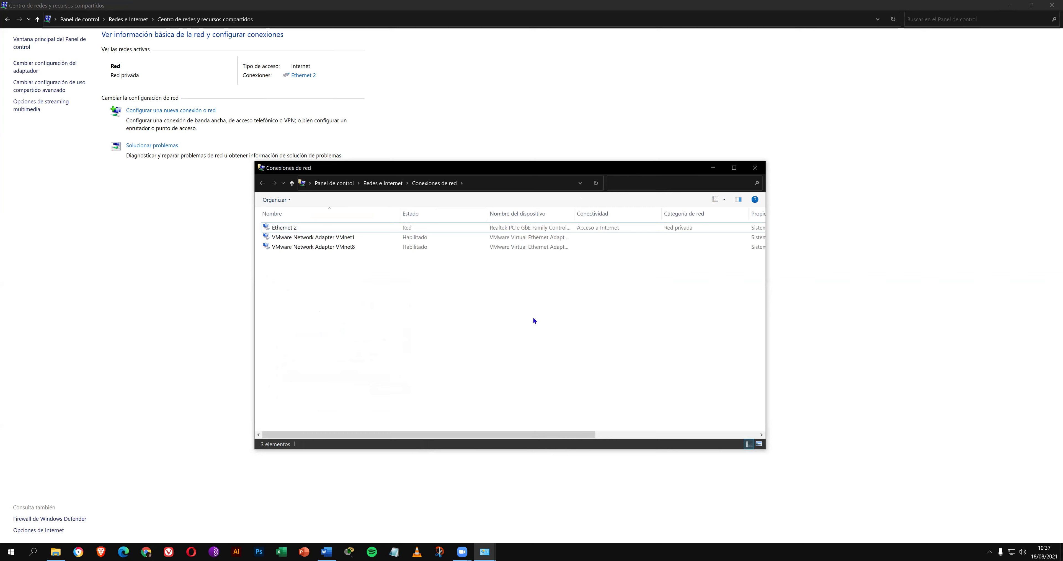
pyautogui.doubleClick(574, 212)
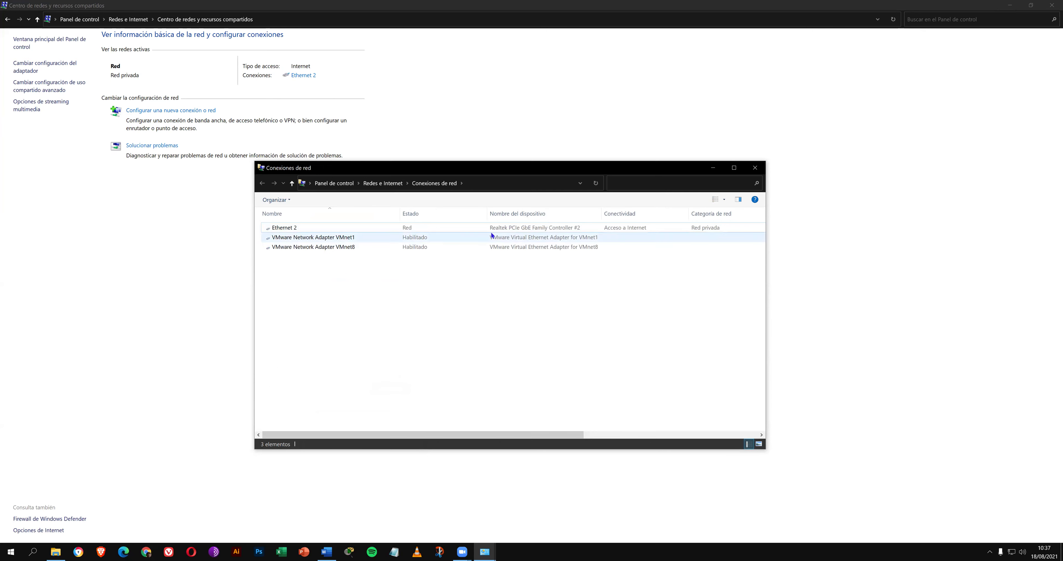
pyautogui.click(317, 226)
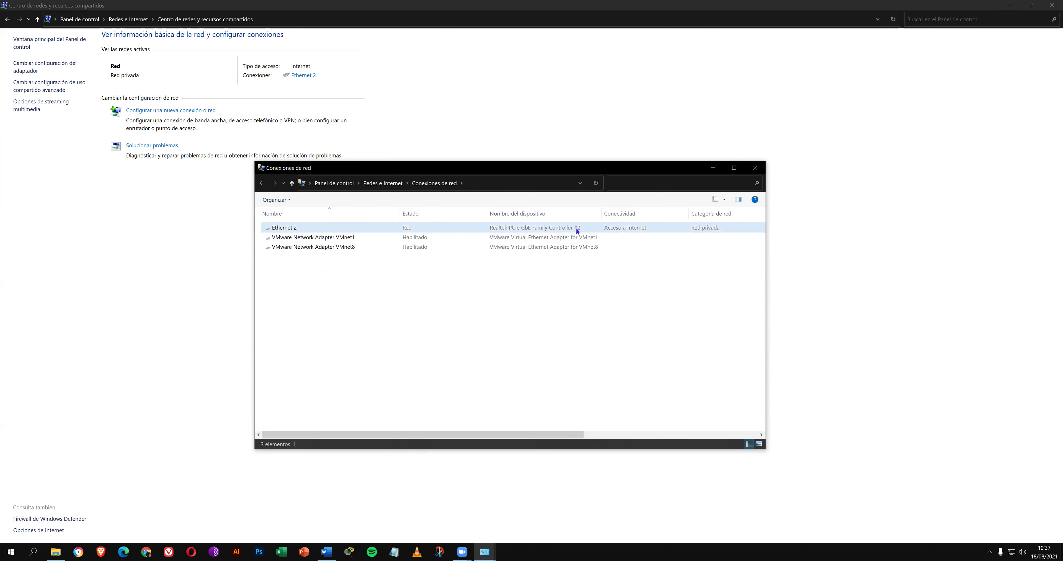
# Step: Try the small, medium and large icon views and Lista for the adapters, and return to Iconos
pyautogui.rightClick(359, 276)
pyautogui.moveTo(394, 297)
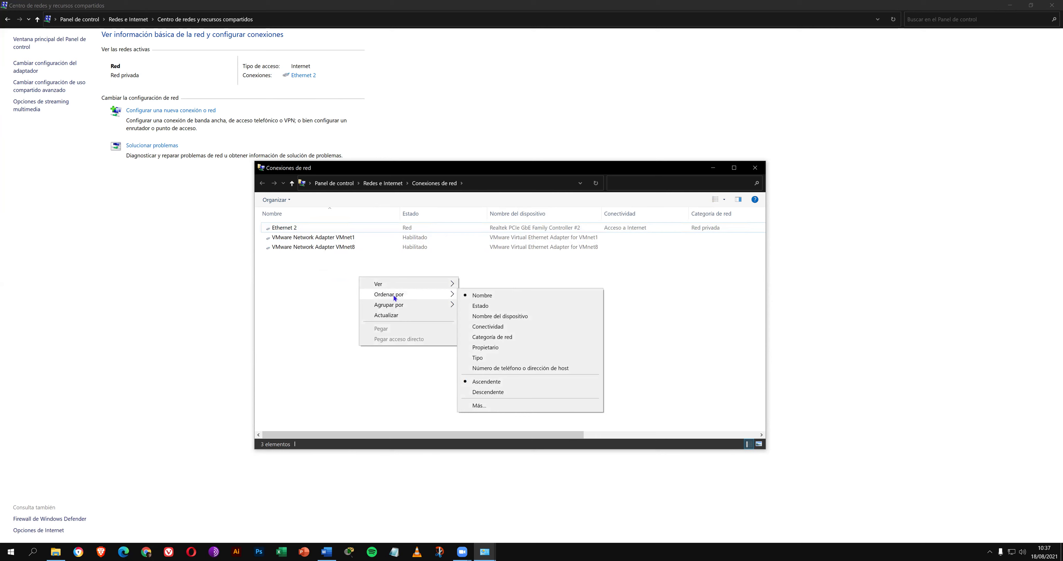
pyautogui.moveTo(418, 283)
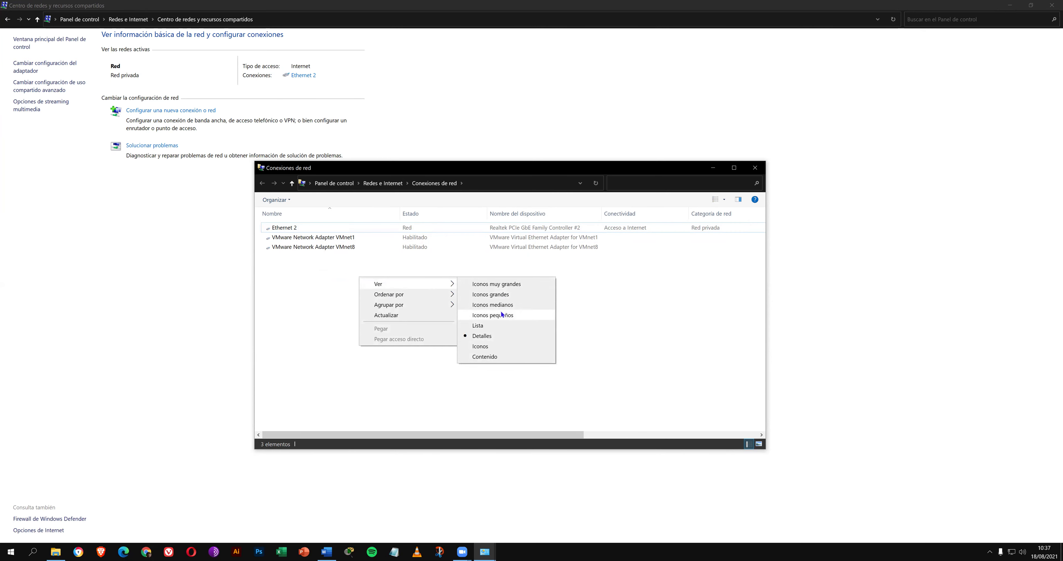
pyautogui.click(492, 315)
pyautogui.rightClick(368, 256)
pyautogui.moveTo(422, 276)
pyautogui.moveTo(457, 264)
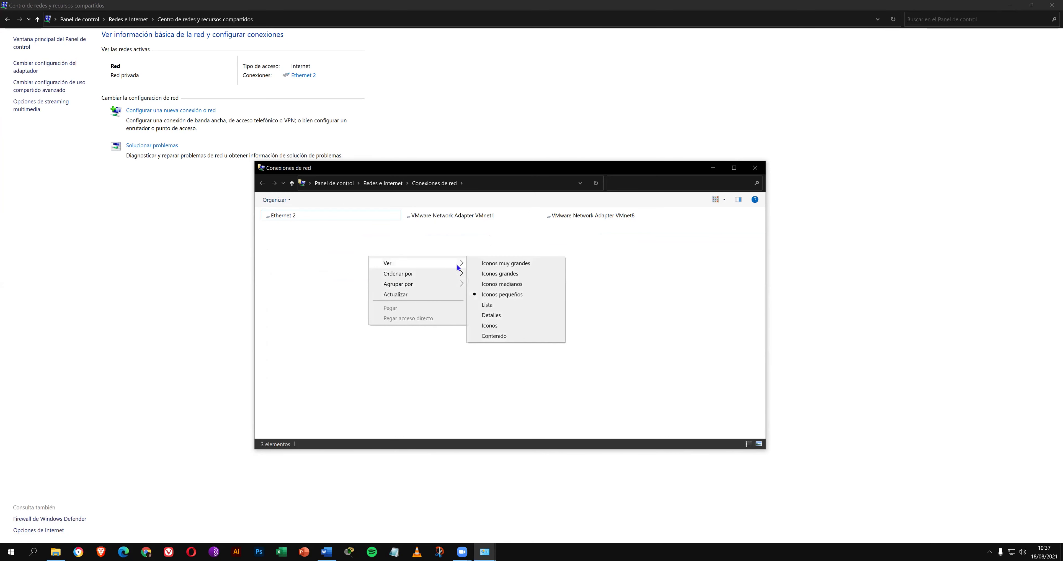
pyautogui.click(487, 281)
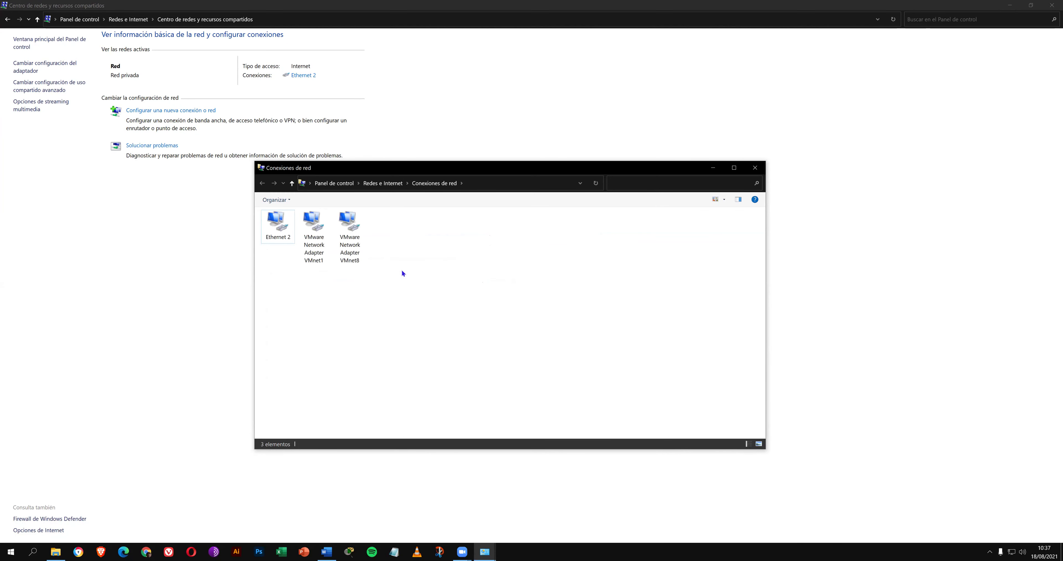
pyautogui.rightClick(416, 257)
pyautogui.moveTo(497, 277)
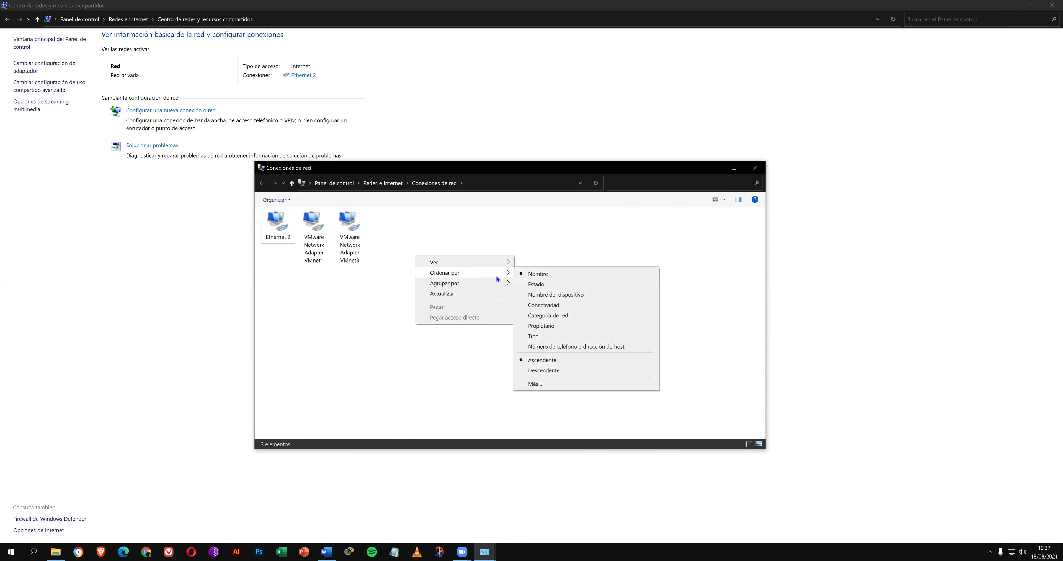
pyautogui.click(535, 276)
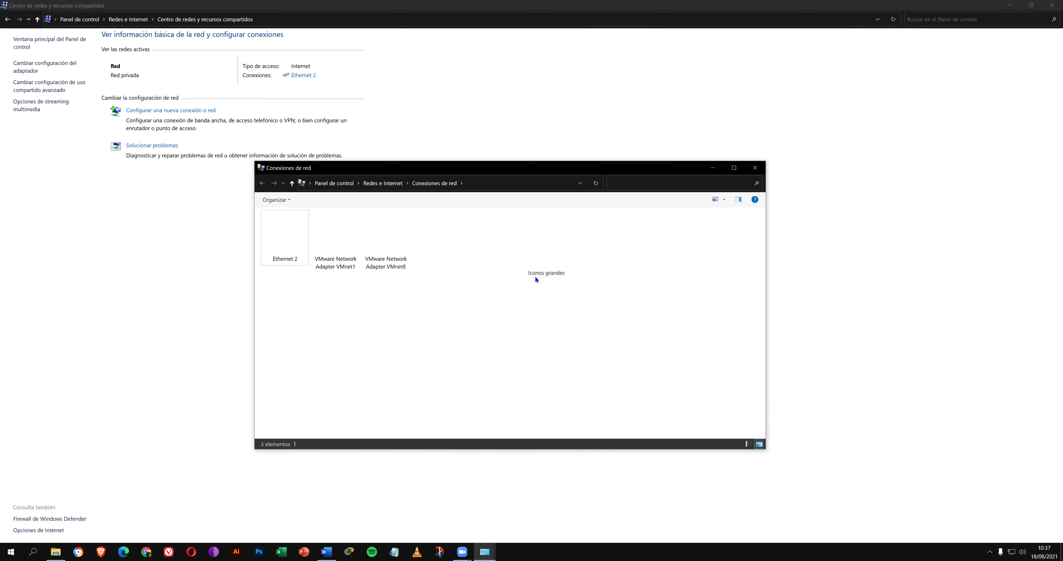
pyautogui.rightClick(499, 263)
pyautogui.moveTo(566, 272)
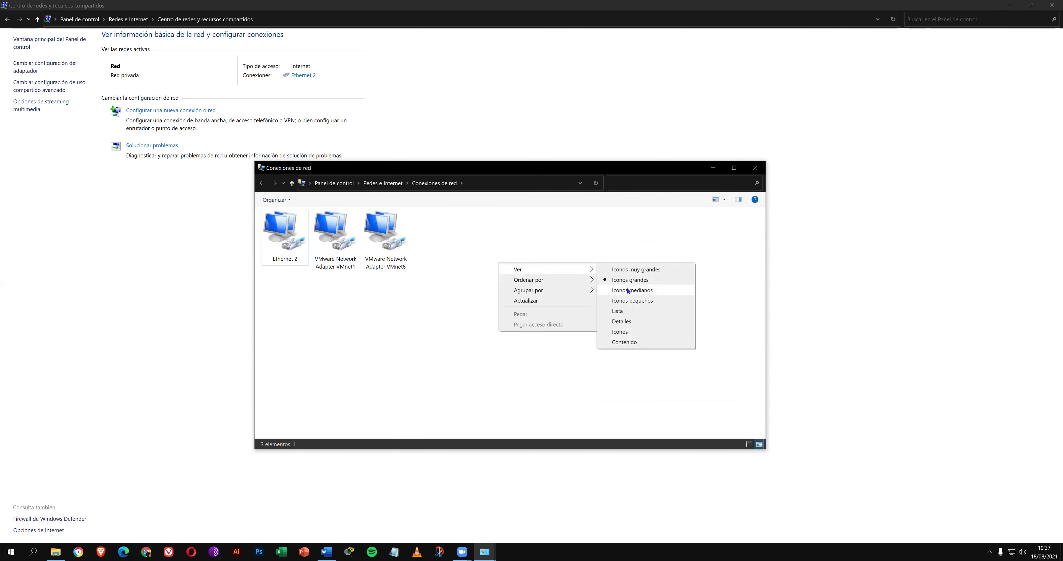
pyautogui.click(634, 312)
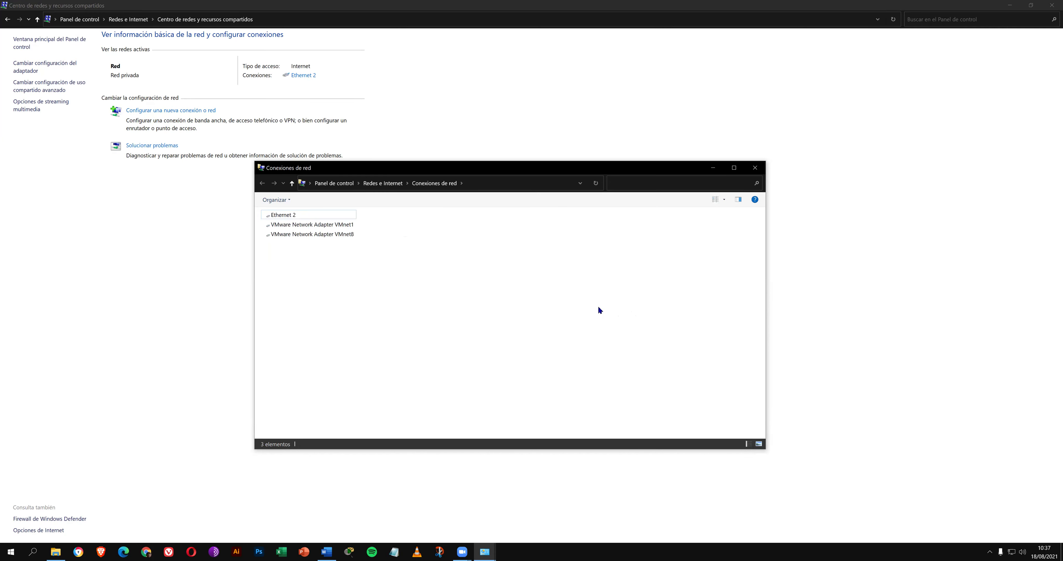
pyautogui.rightClick(446, 265)
pyautogui.moveTo(524, 272)
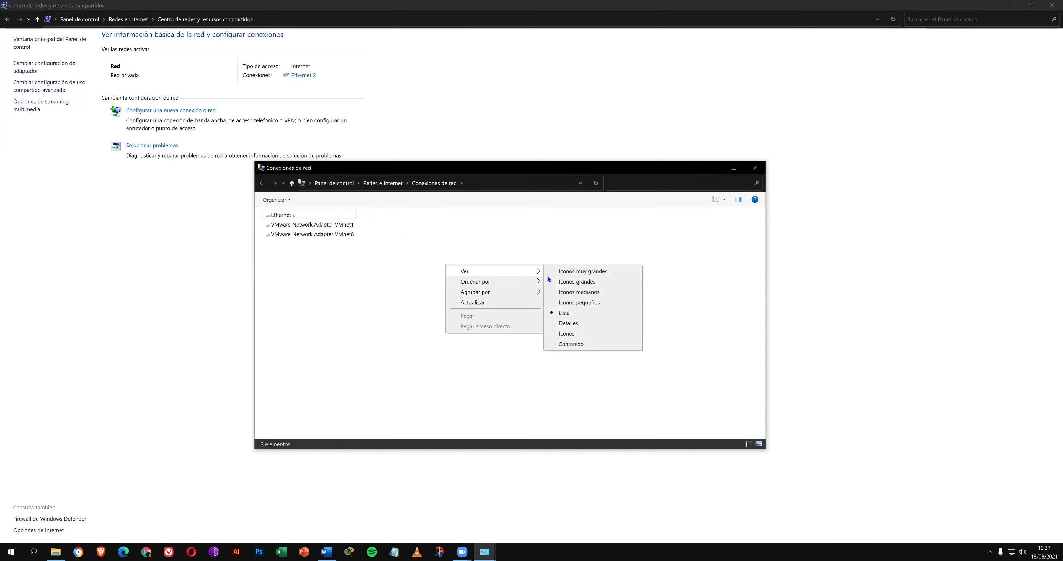
pyautogui.click(578, 334)
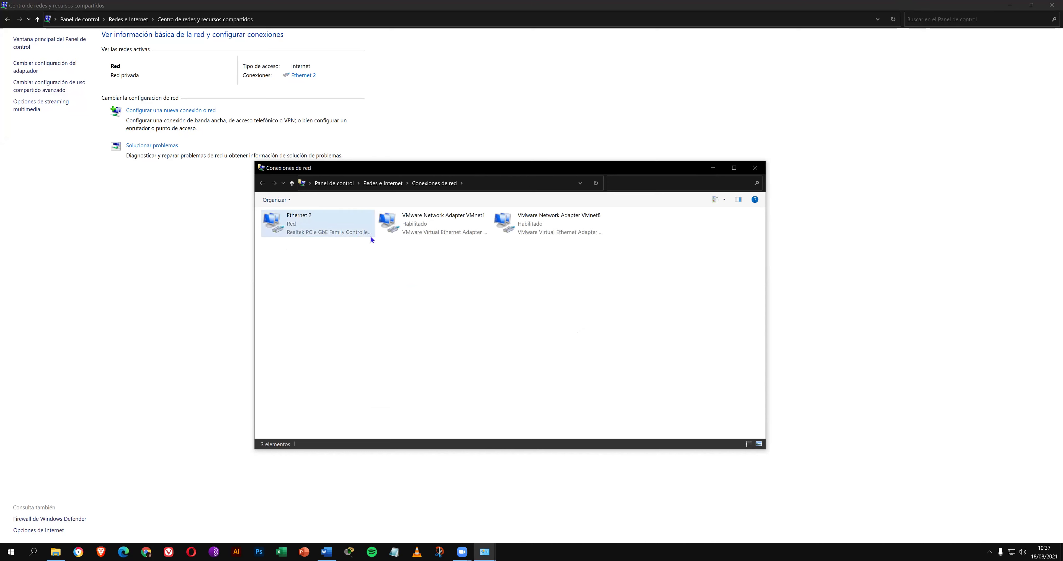
# Step: Copy the network card's name from the Conectar con field of the Ethernet 2 properties and close the dialog
pyautogui.click(307, 231)
pyautogui.rightClick(307, 229)
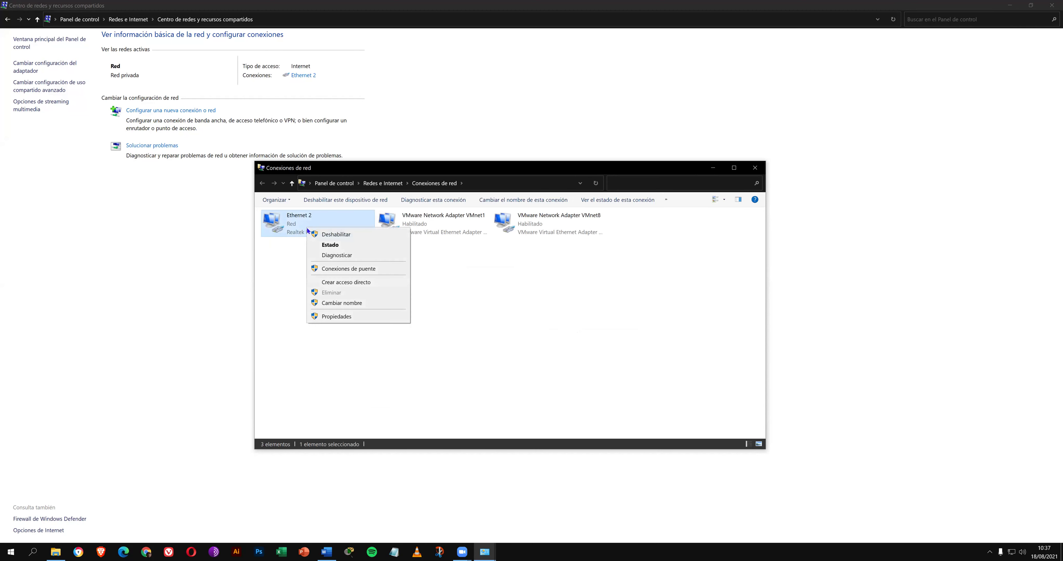
pyautogui.click(345, 316)
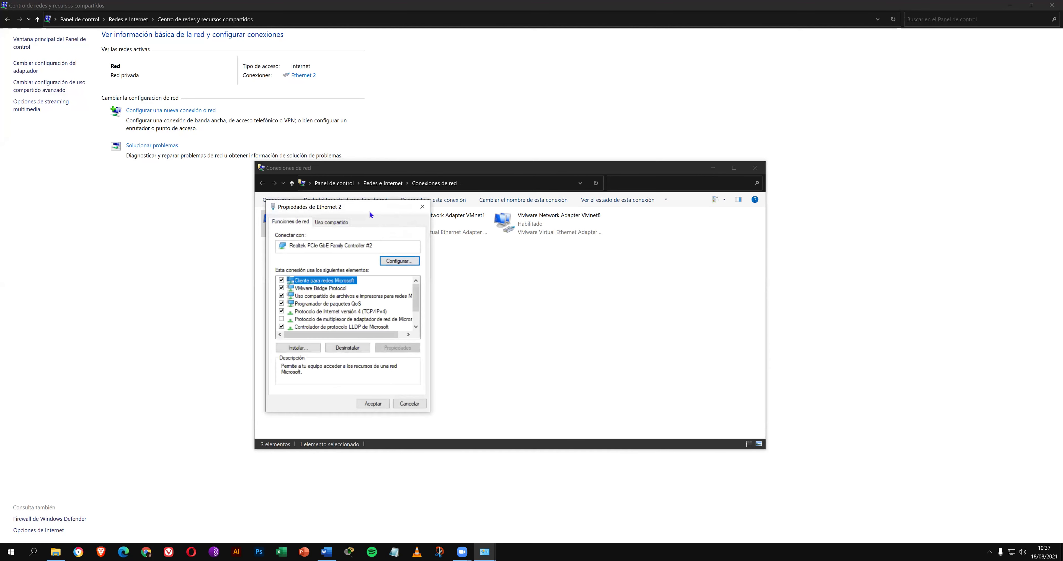
pyautogui.moveTo(370, 212); pyautogui.dragTo(370, 250)
pyautogui.moveTo(382, 284); pyautogui.dragTo(289, 284)
pyautogui.rightClick(301, 283)
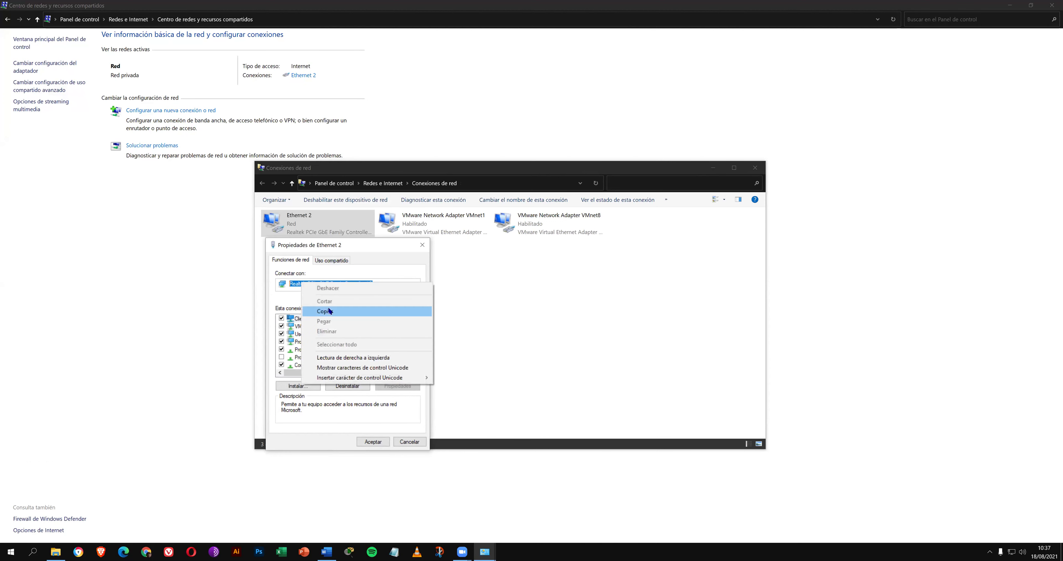
pyautogui.click(340, 311)
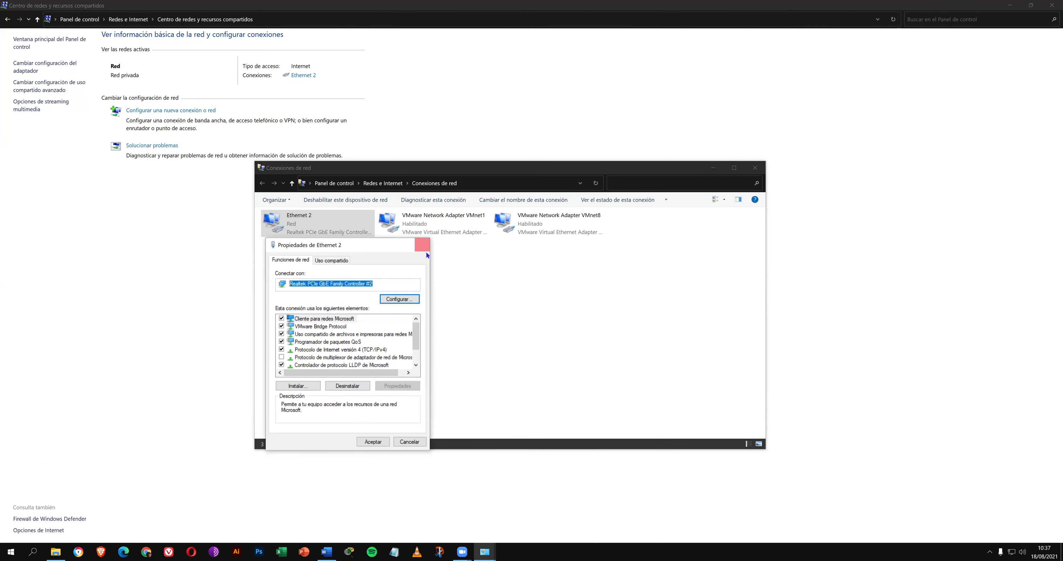
pyautogui.click(416, 246)
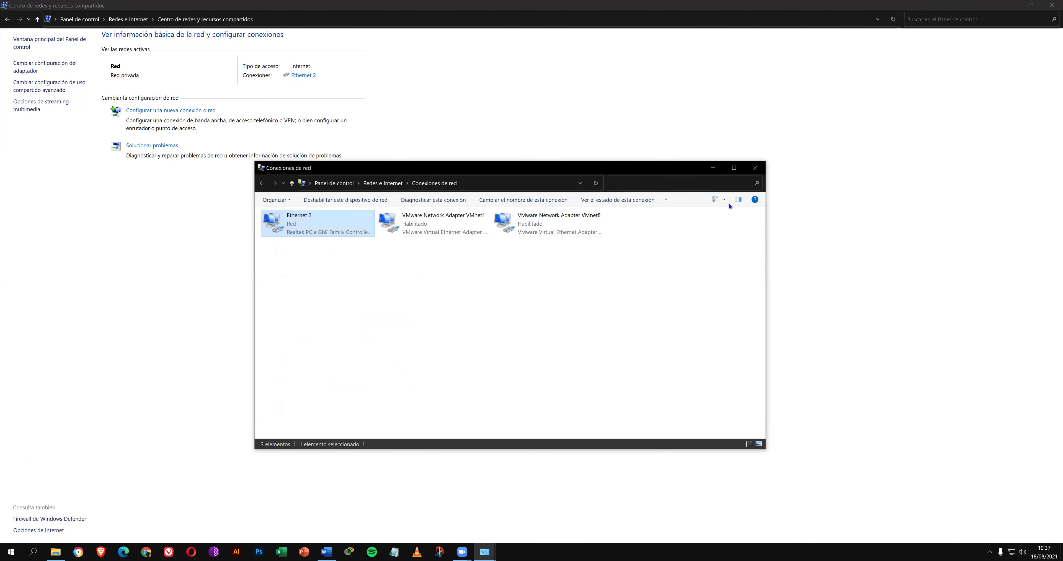
# Step: Close Conexiones de red, return to the main Panel de control page and close that window
pyautogui.click(755, 168)
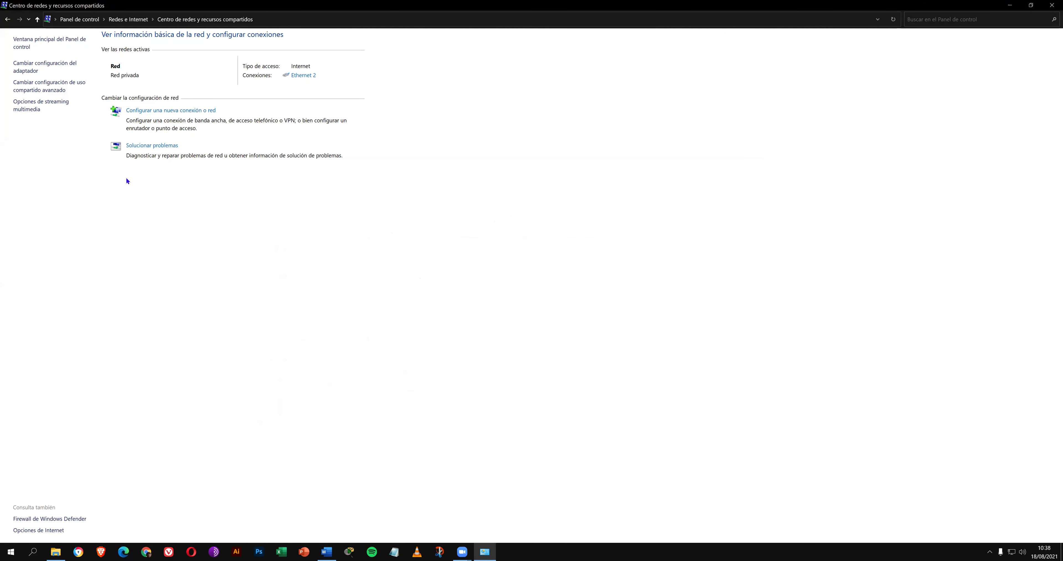
pyautogui.click(72, 20)
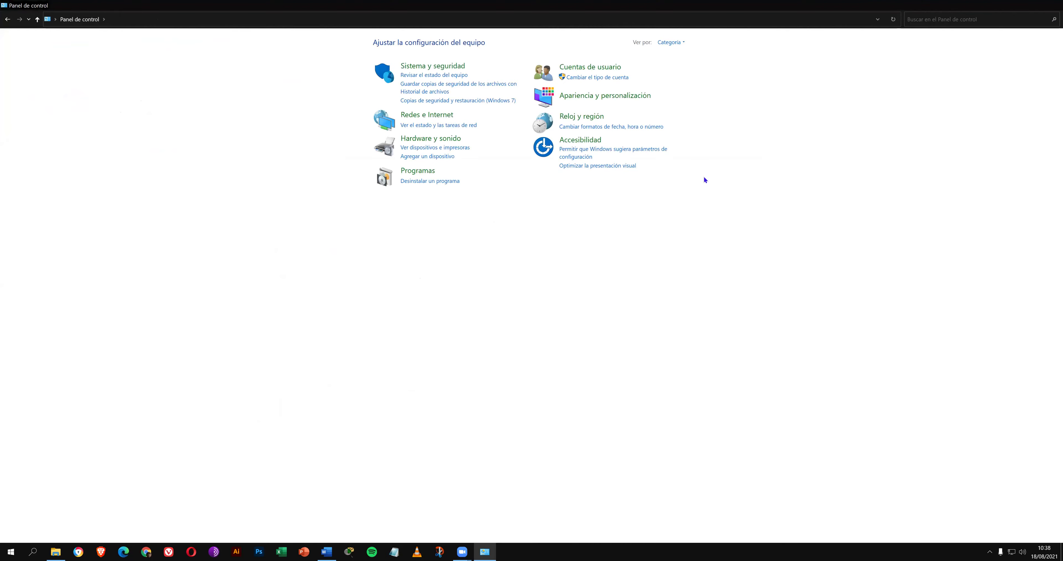
pyautogui.hotkey('alt', 'F4')
# Step: Launch the Control Panel with the CONTROL command from Ejecutar and open the Programas category
pyautogui.press('super+r')
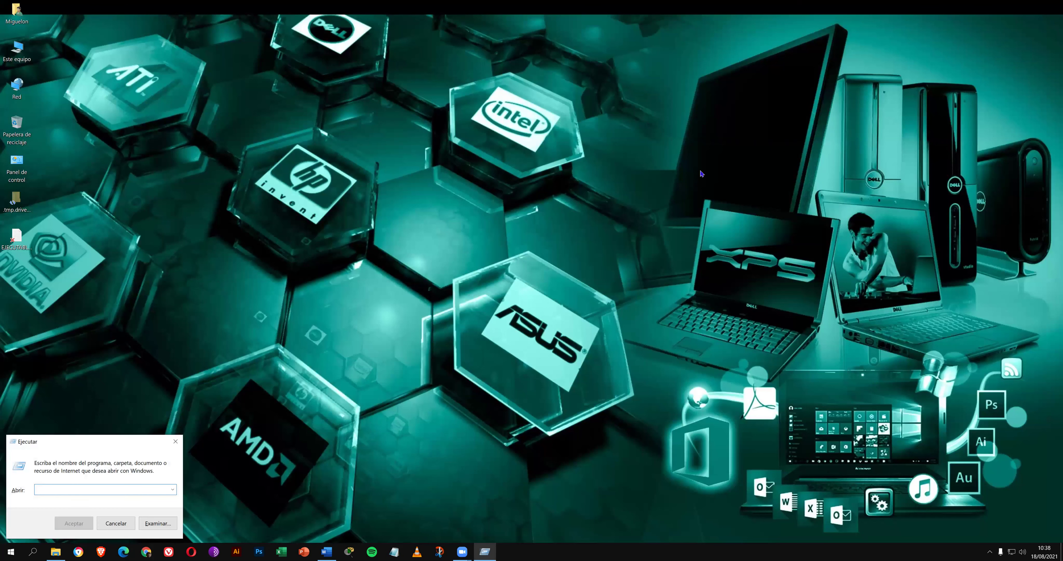
pyautogui.write('ClBTR')
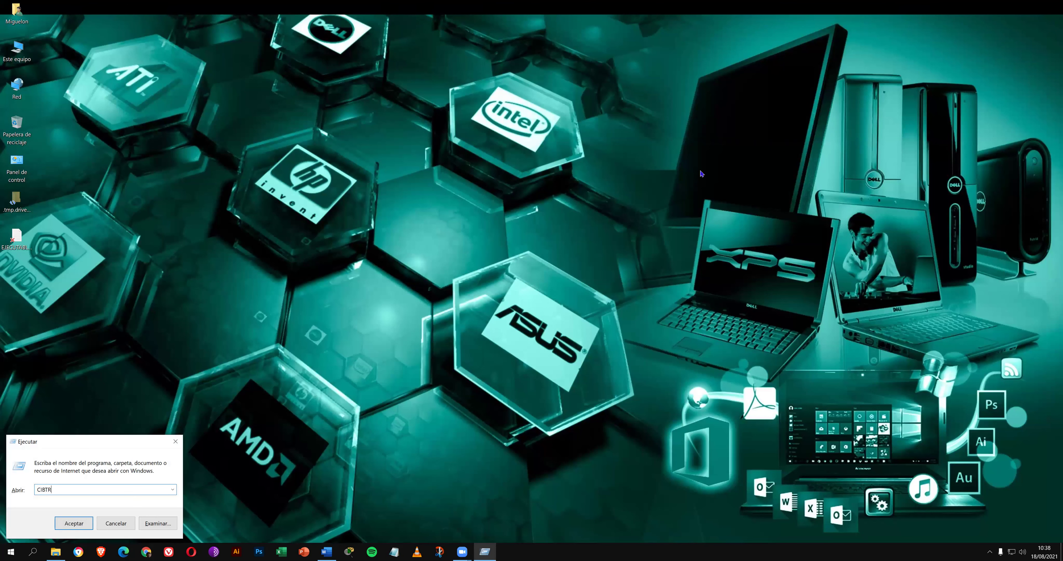
pyautogui.press('BackSpace')
pyautogui.press('BackSpace')
pyautogui.press('BackSpace')
pyautogui.press('BackSpace')
pyautogui.write('ONTROL')
pyautogui.press('Return')
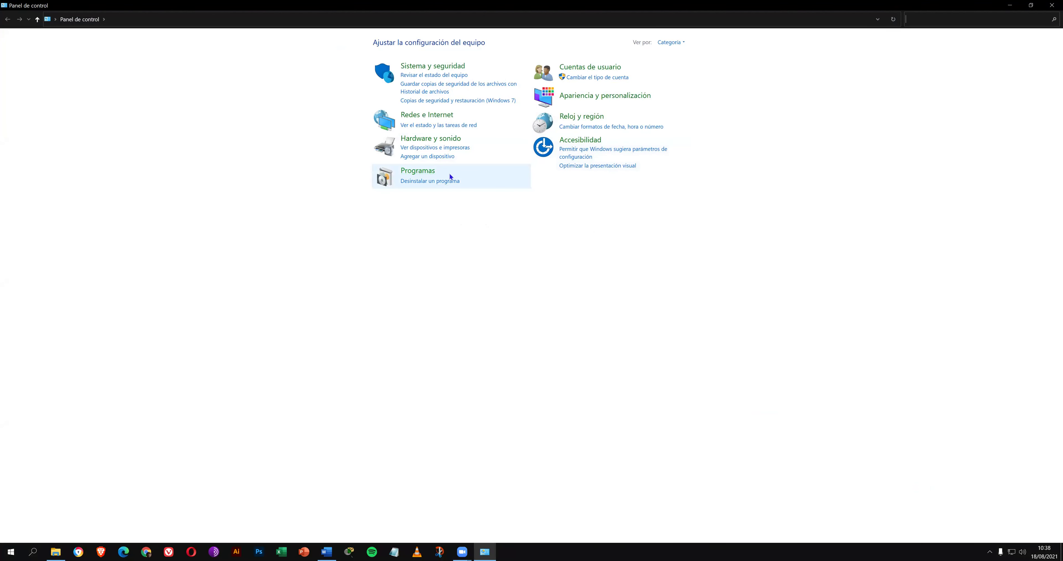
pyautogui.click(422, 172)
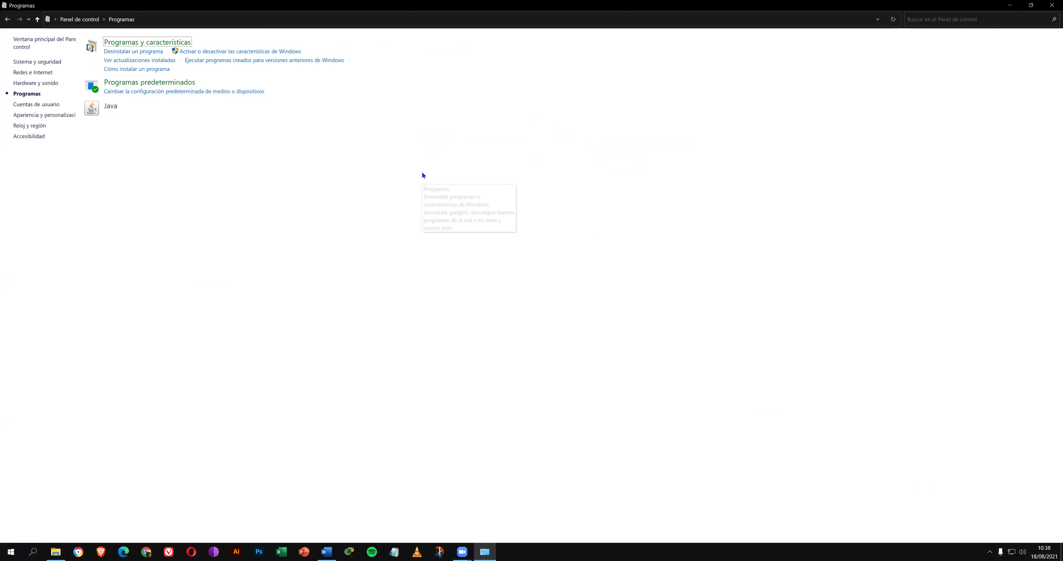
# Step: Open Programas y características and view the size filter options of the Tamaño column without applying one
pyautogui.click(192, 43)
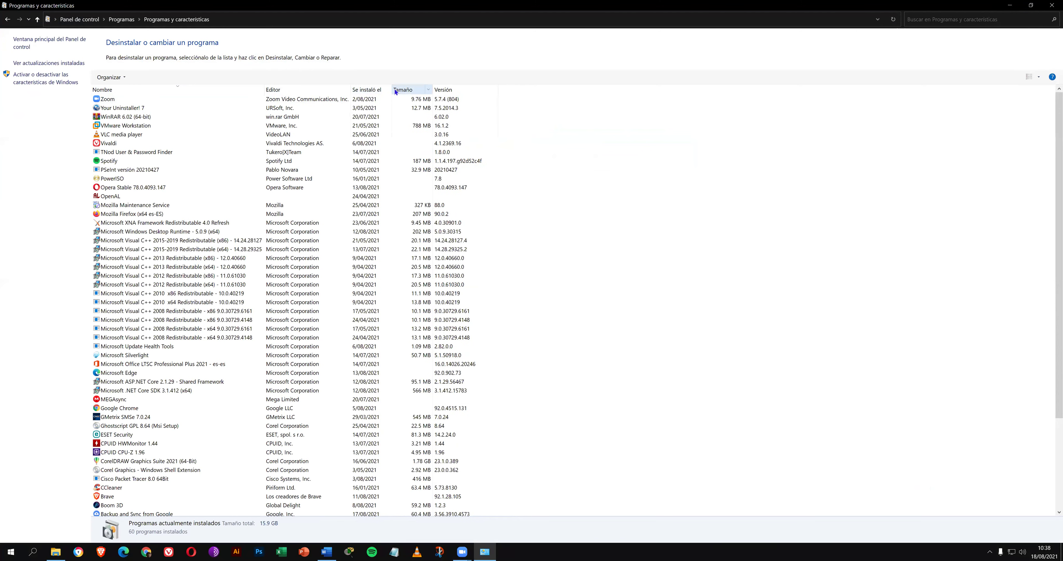
pyautogui.click(424, 89)
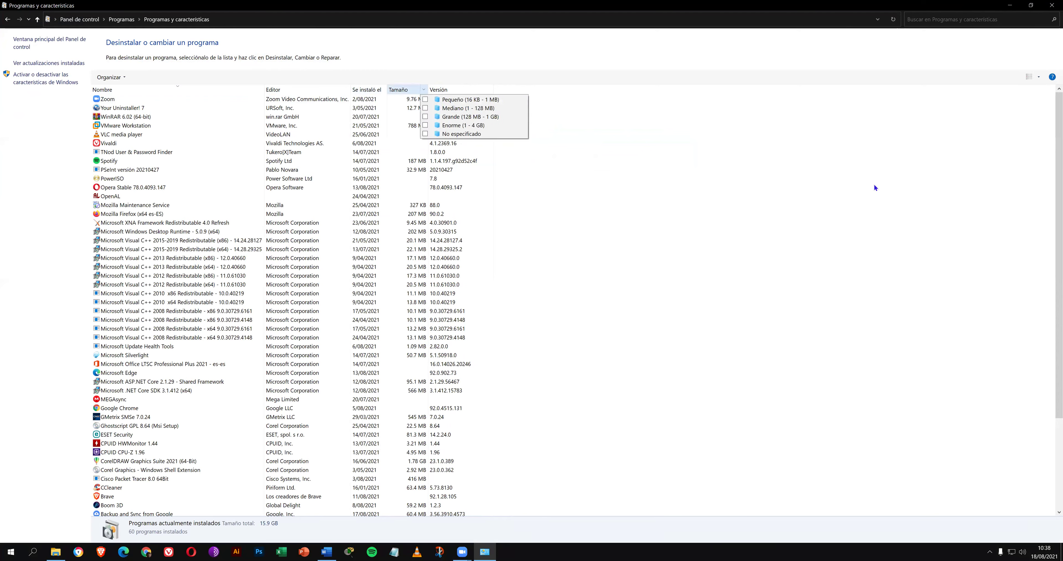
pyautogui.click(756, 172)
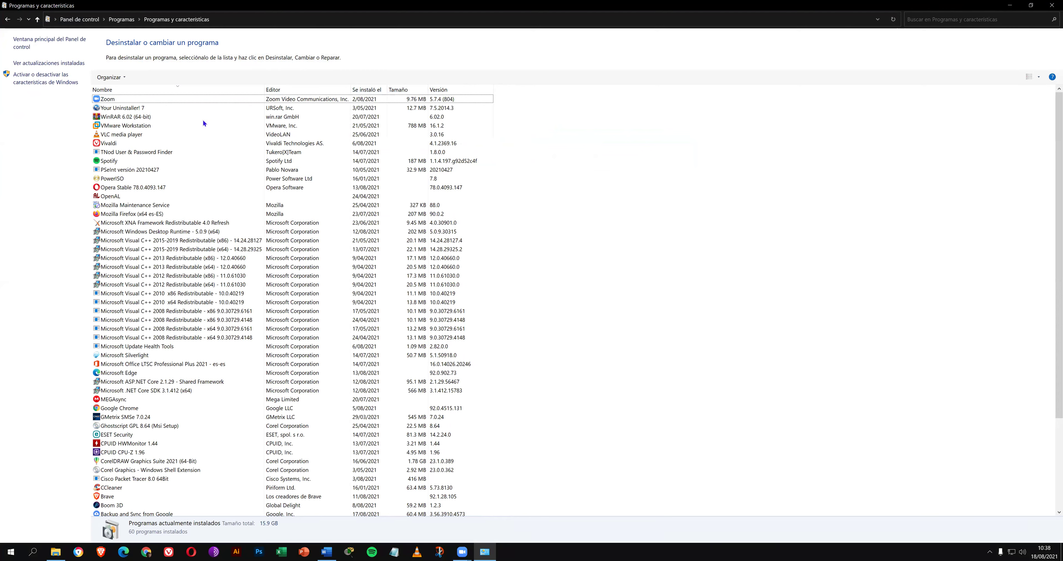
# Step: Sort the installed programs alphabetically by Nombre from A to Z and review the whole list
pyautogui.click(187, 91)
pyautogui.click(187, 91)
pyautogui.click(187, 91)
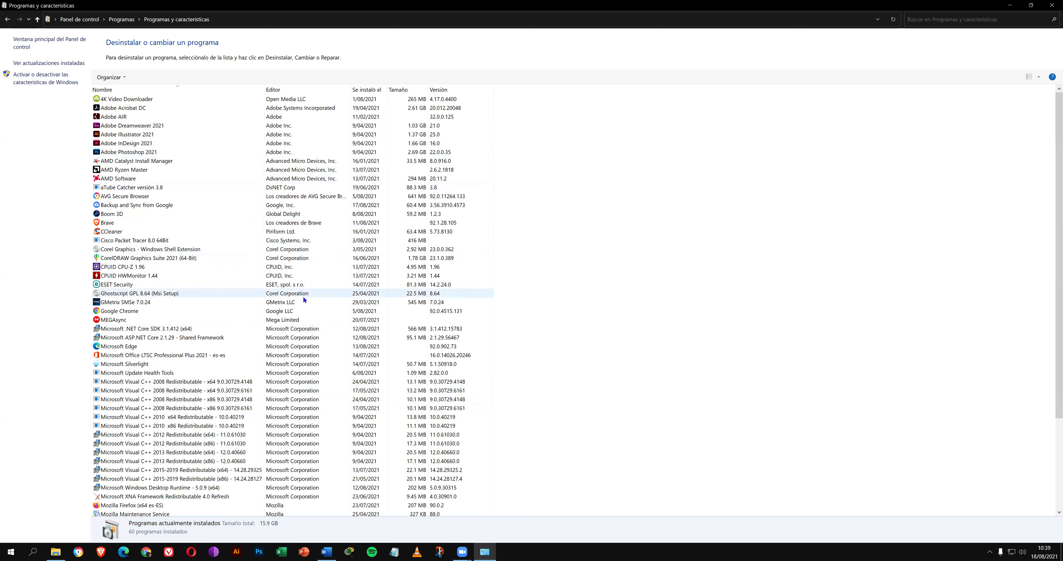
pyautogui.scroll(-1, 304, 300)
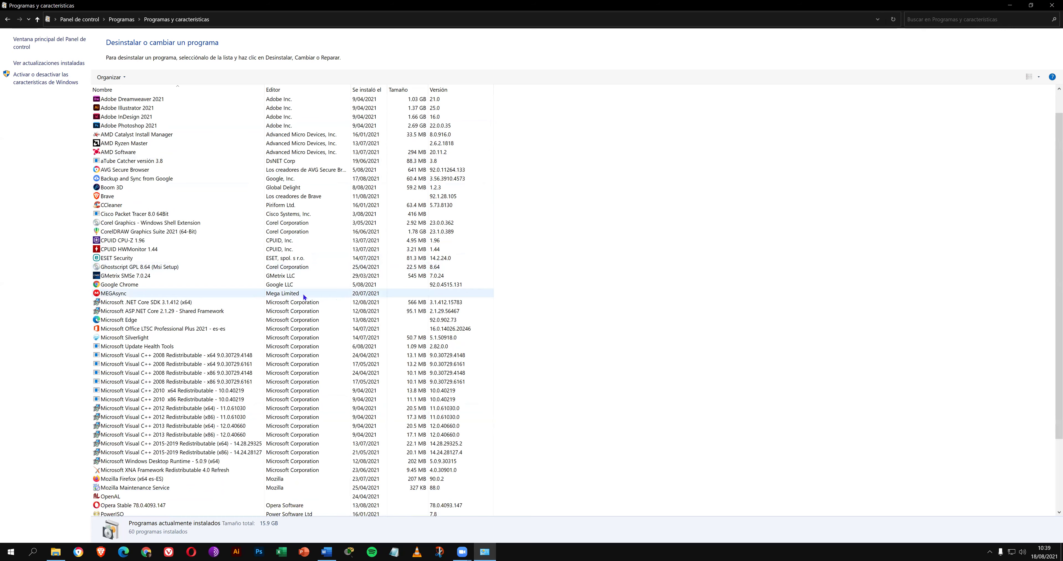
pyautogui.scroll(-1, 305, 298)
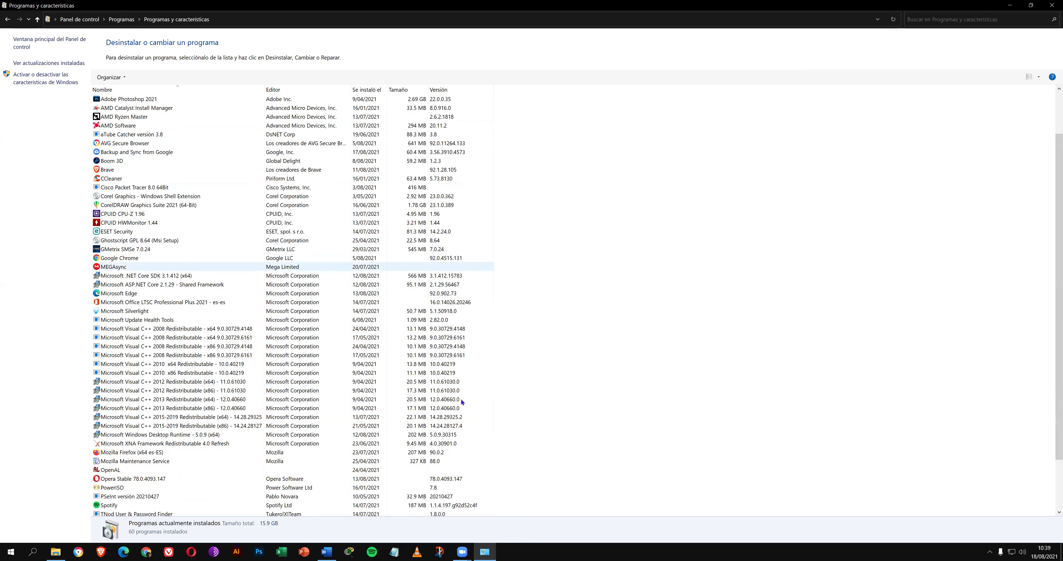
pyautogui.scroll(-3, 461, 398)
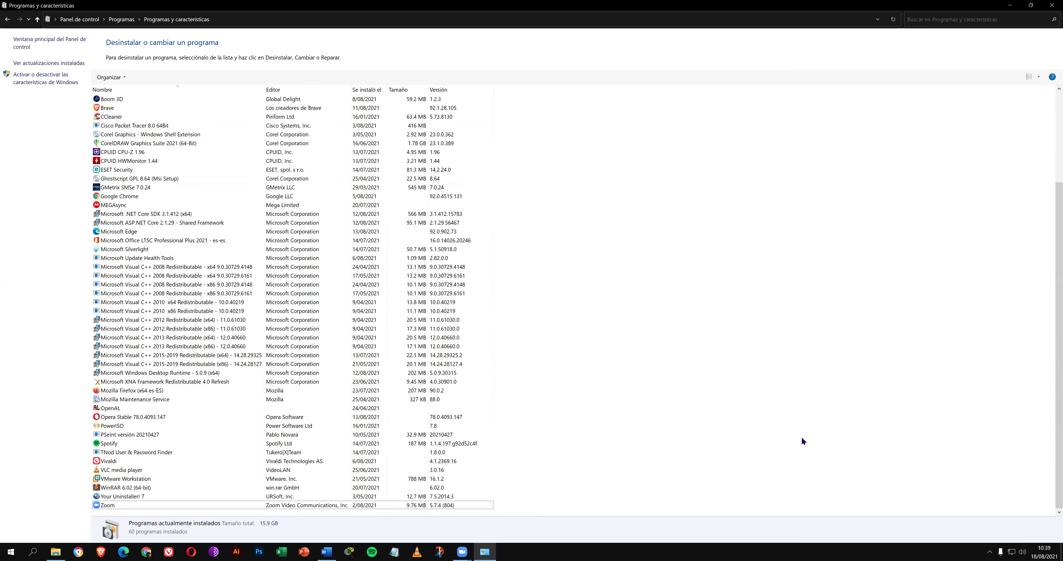
pyautogui.scroll(5, 532, 304)
pyautogui.scroll(-5, 405, 256)
pyautogui.hotkey('alt', 'd')
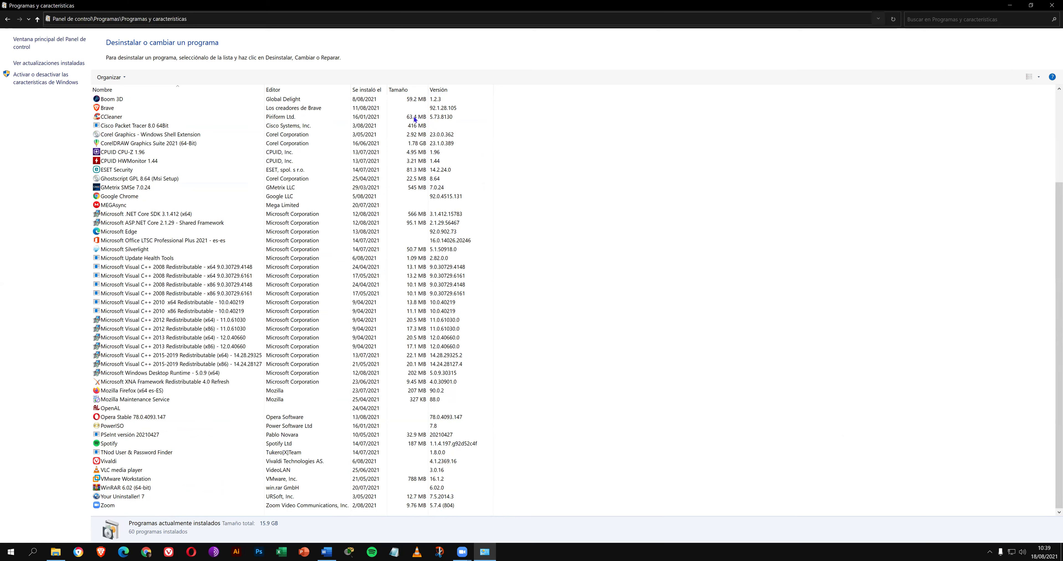
# Step: Restore the Programas y características window from full screen, make it taller and close it
pyautogui.press('super+Down')
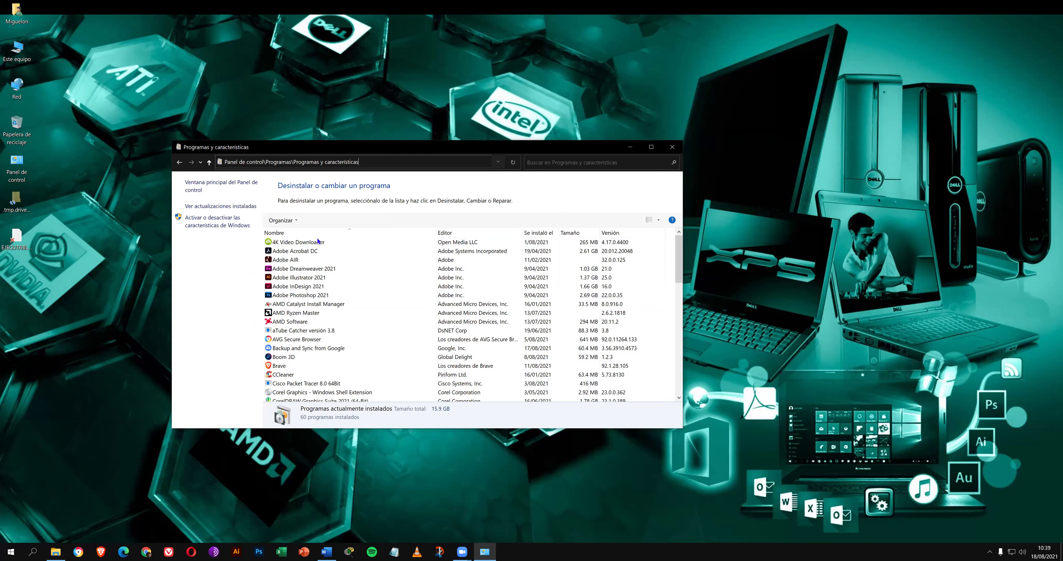
pyautogui.moveTo(461, 428); pyautogui.dragTo(461, 328)
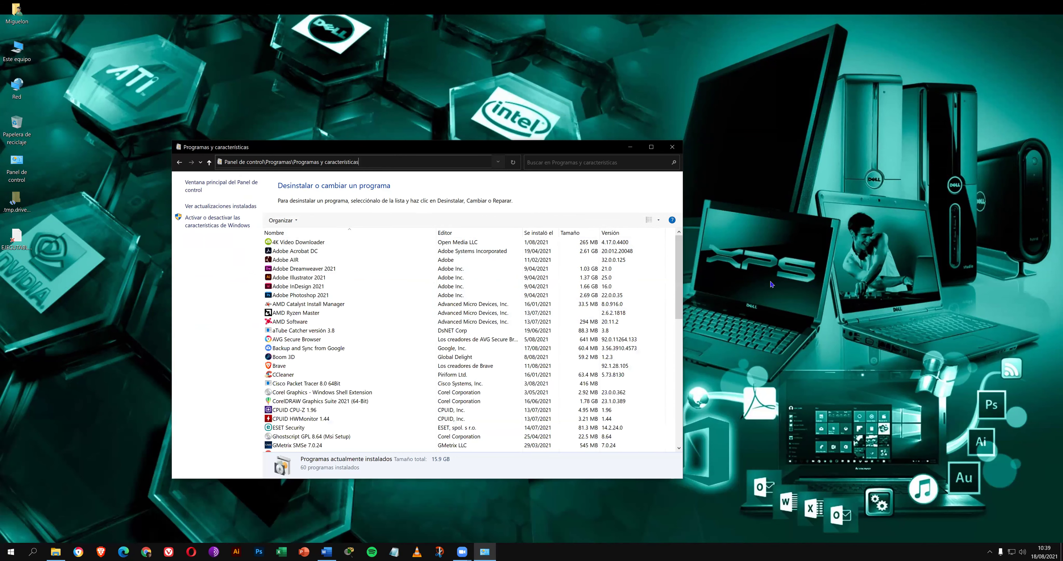
pyautogui.rightClick(747, 250)
pyautogui.click(393, 177)
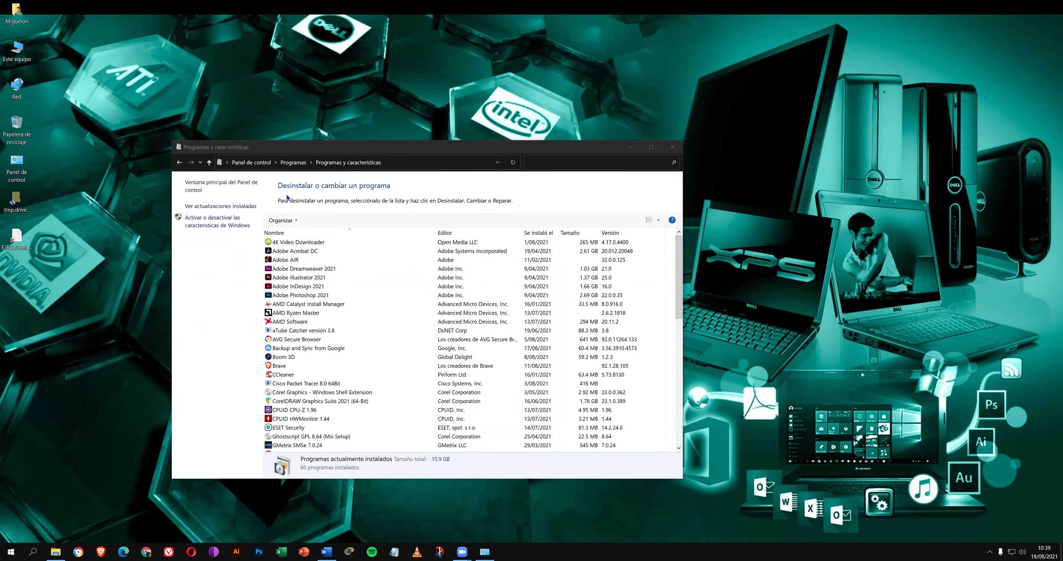
pyautogui.click(284, 160)
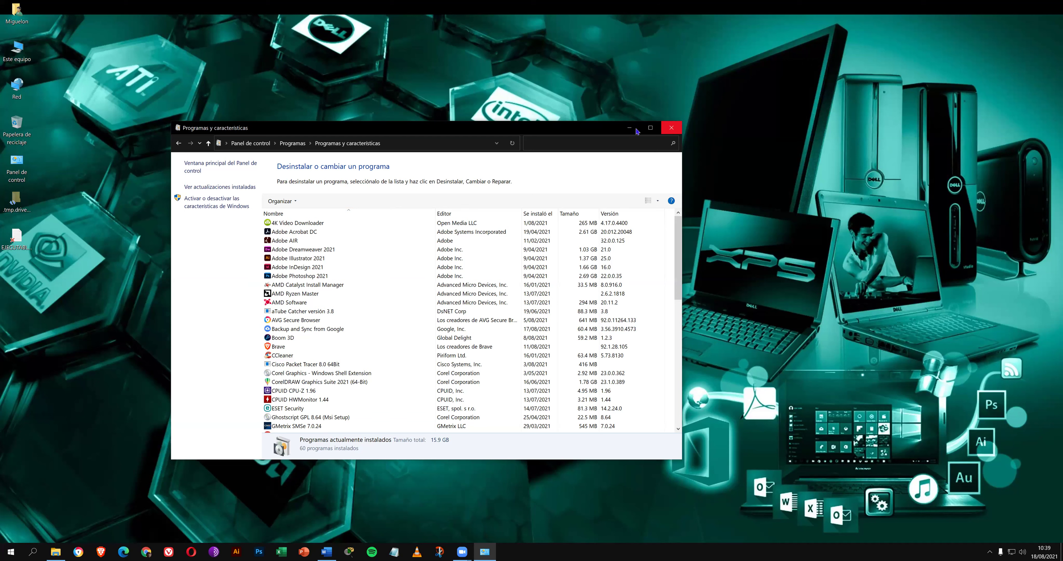
pyautogui.click(672, 129)
# Step: Copy the EJECUTABLES_PARA_PC text file from the desktop and open the MATERIAL_SOPORTE_MAÑANA - NOCHE folder in File Explorer
pyautogui.rightClick(18, 242)
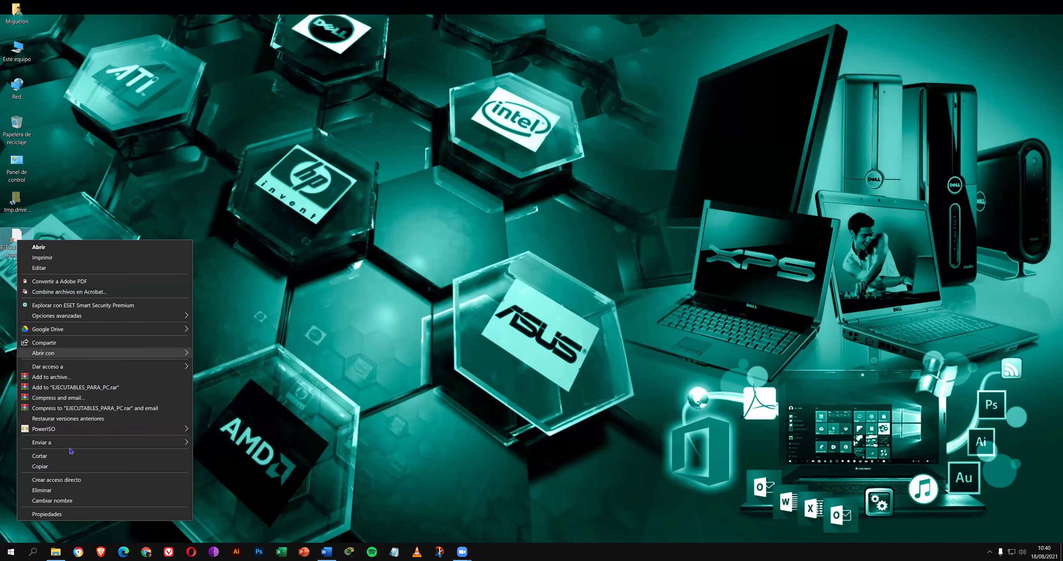
pyautogui.click(59, 467)
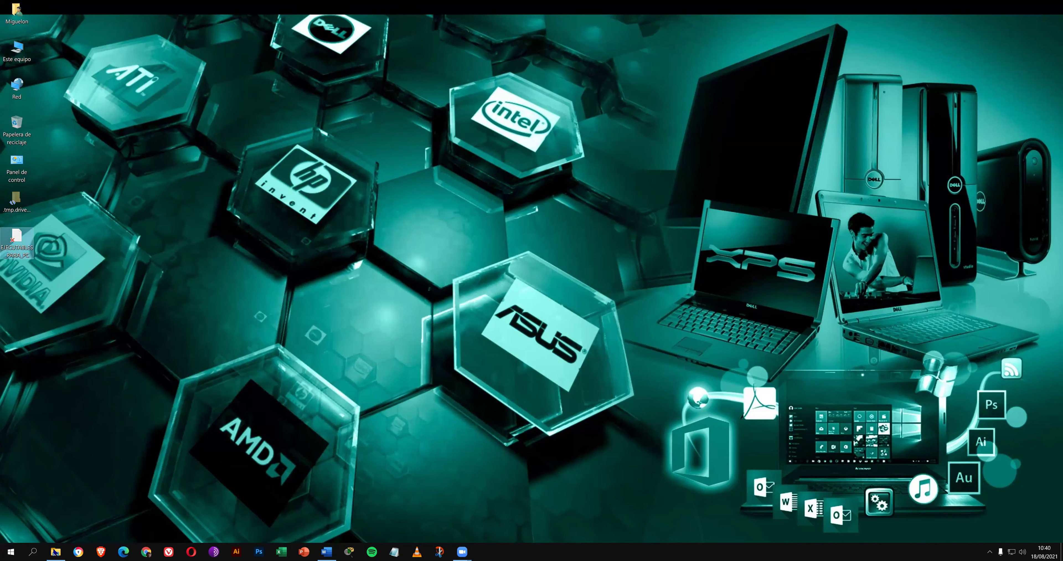
pyautogui.moveTo(54, 552)
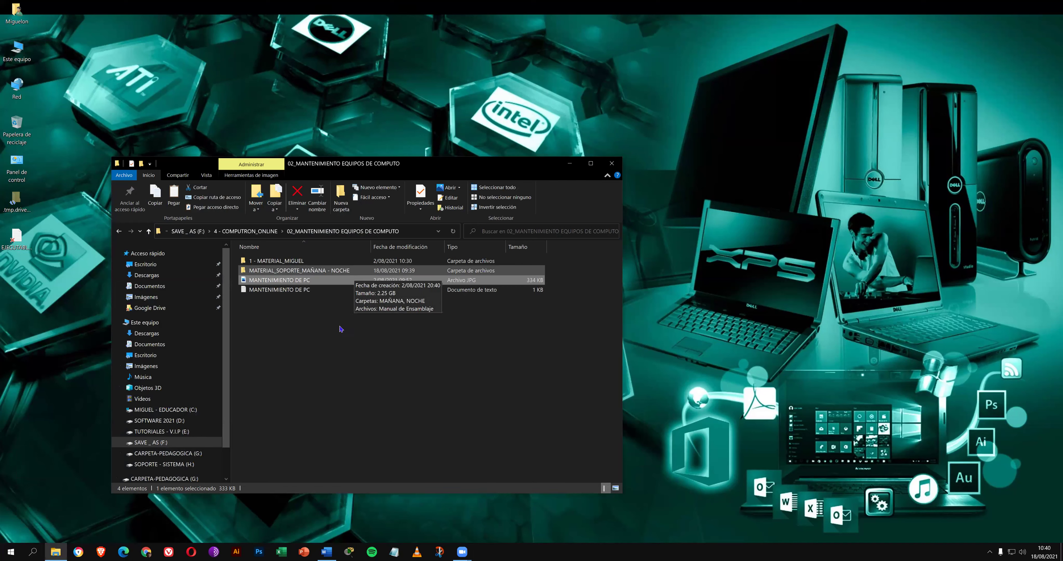
pyautogui.doubleClick(320, 270)
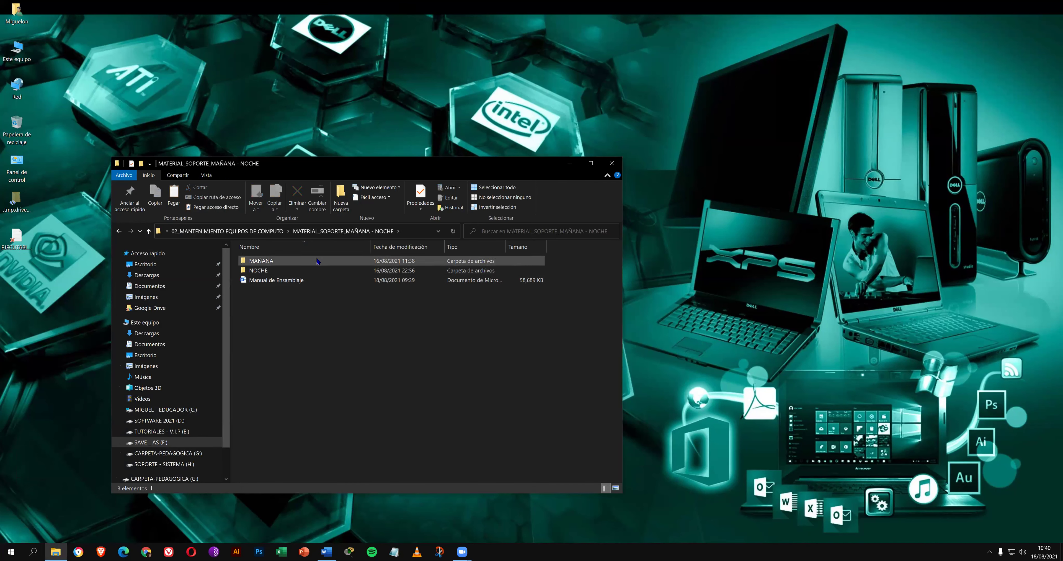
pyautogui.doubleClick(318, 260)
pyautogui.rightClick(550, 332)
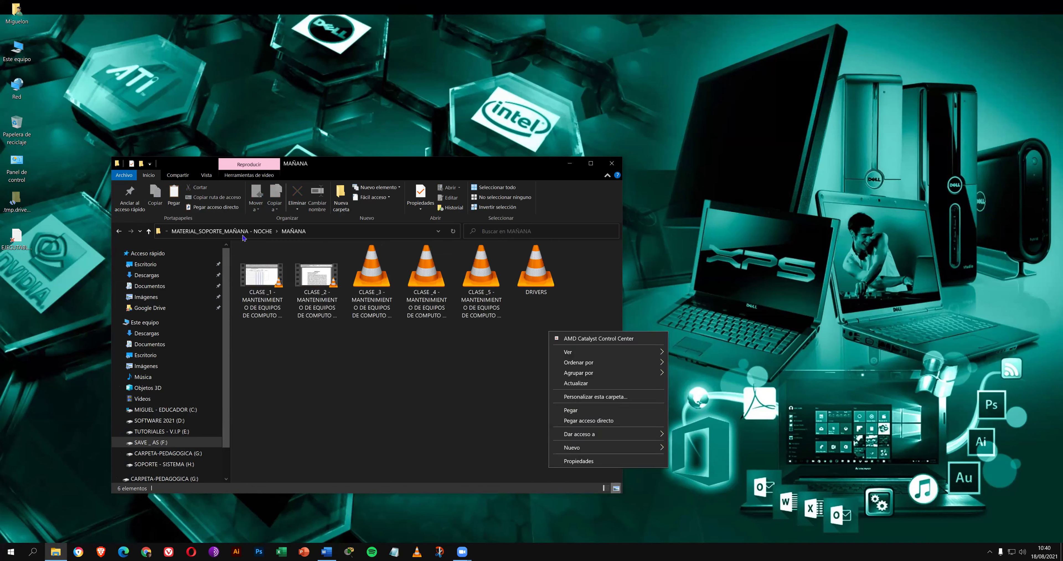
pyautogui.click(266, 232)
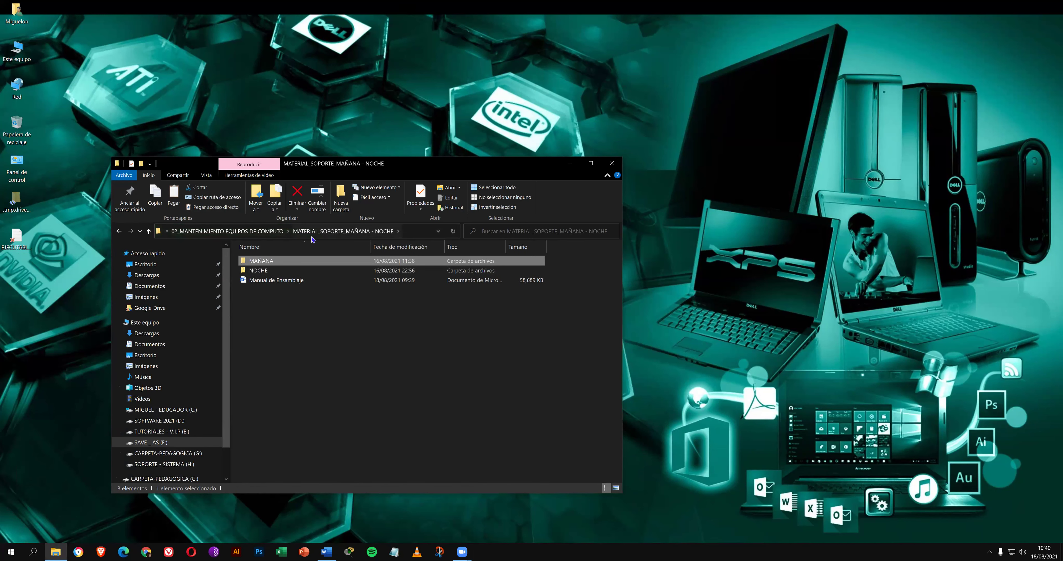
pyautogui.click(267, 233)
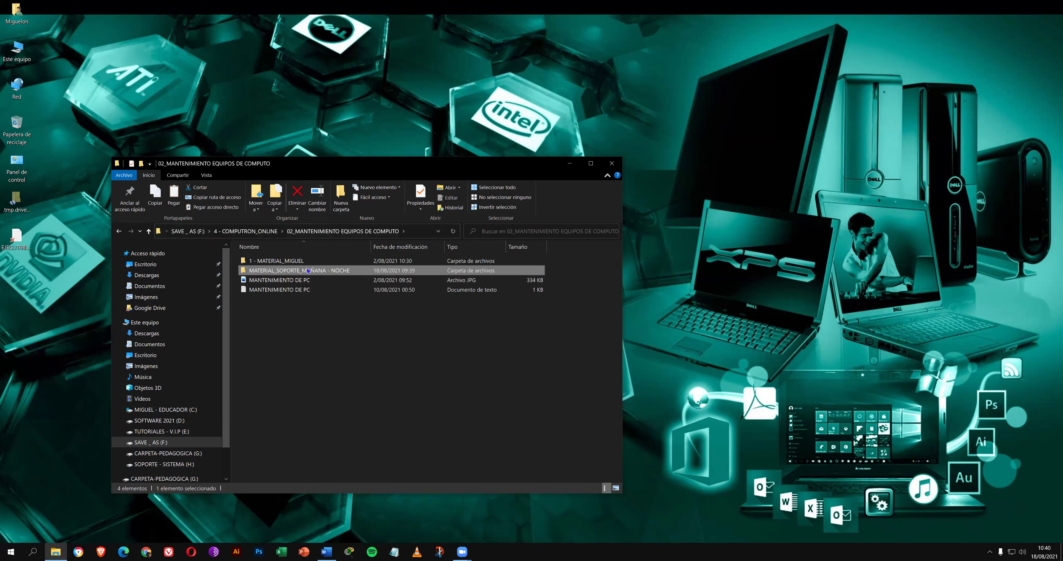
pyautogui.doubleClick(307, 272)
# Step: Paste the copied EJECUTABLES_PARA_PC file into MATERIAL_SOPORTE_MAÑANA - NOCHE and close the folder window
pyautogui.rightClick(302, 308)
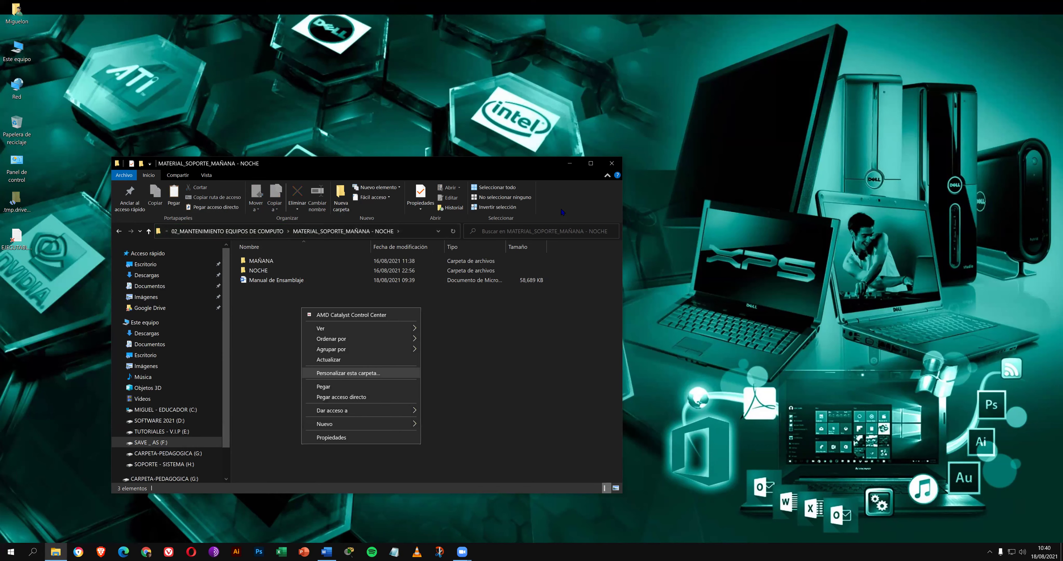
pyautogui.hotkey('ctrl', 'v')
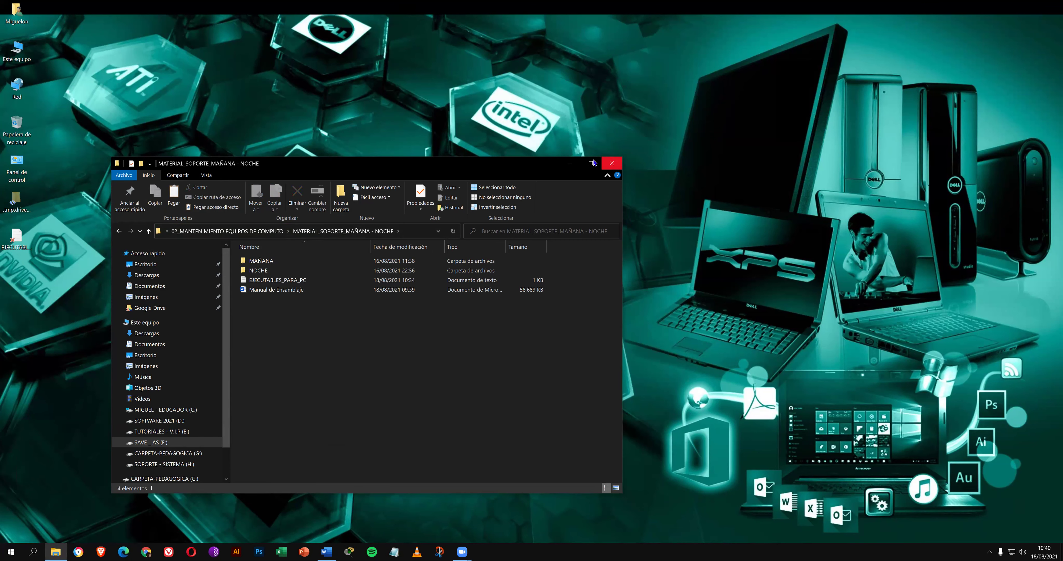
pyautogui.click(612, 163)
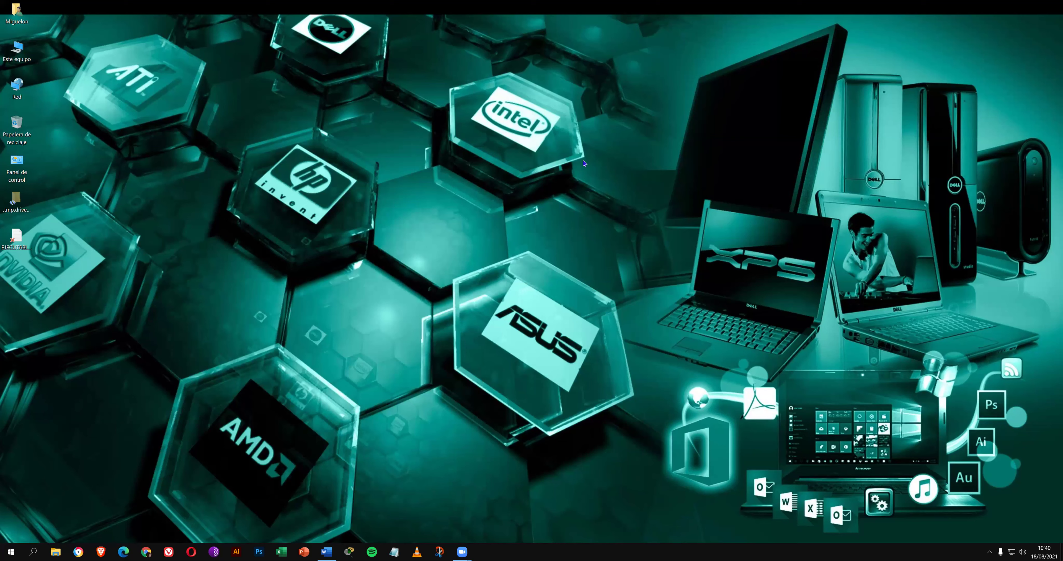
# Step: Switch to the Manual de Ensamblaje document in Word and review the HARDWARE and SOFTWARE table under PROCEDIMIENTO
pyautogui.click(325, 551)
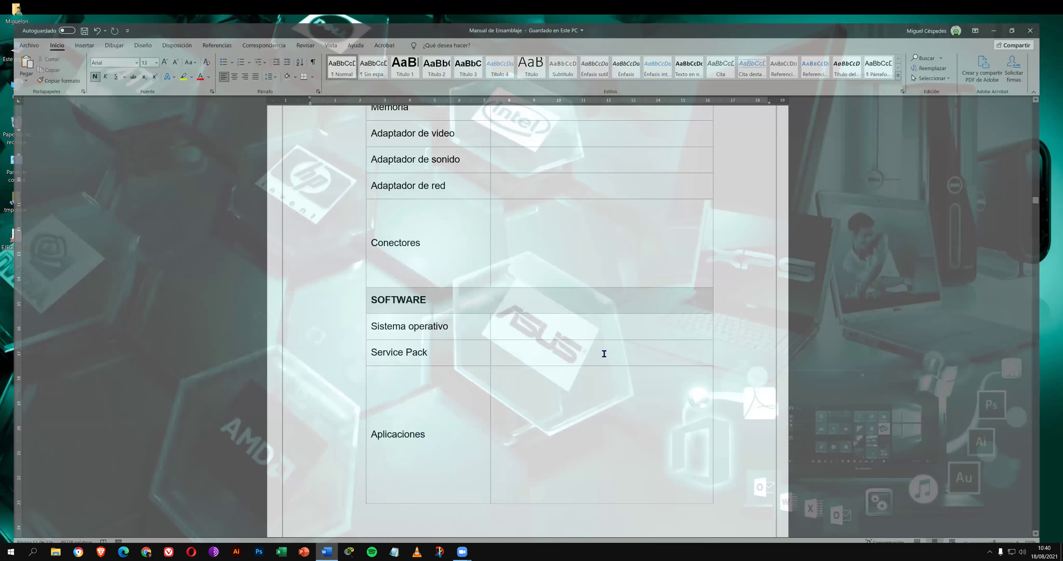
pyautogui.scroll(4, 607, 353)
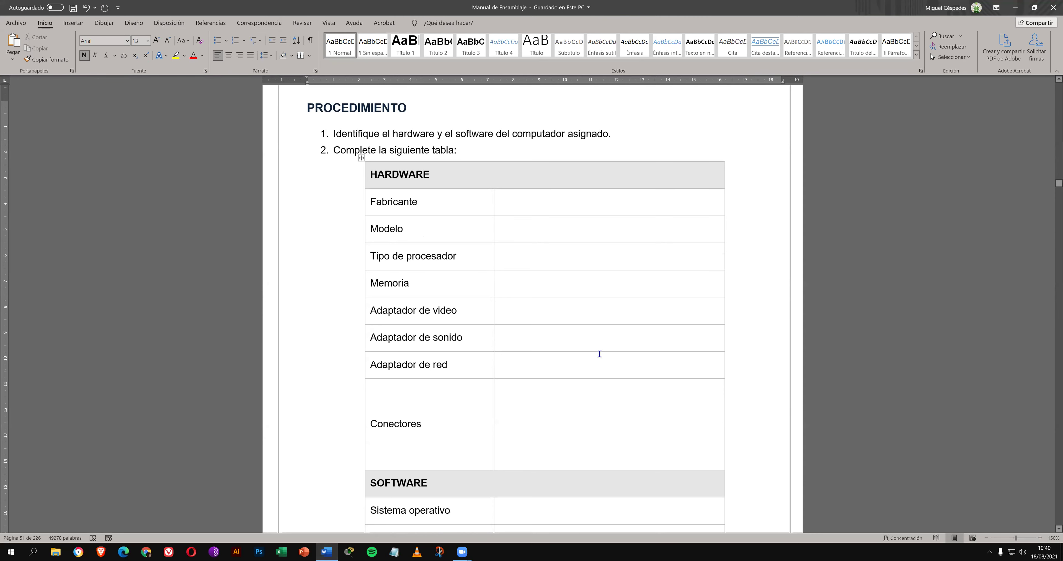
pyautogui.scroll(-5, 596, 360)
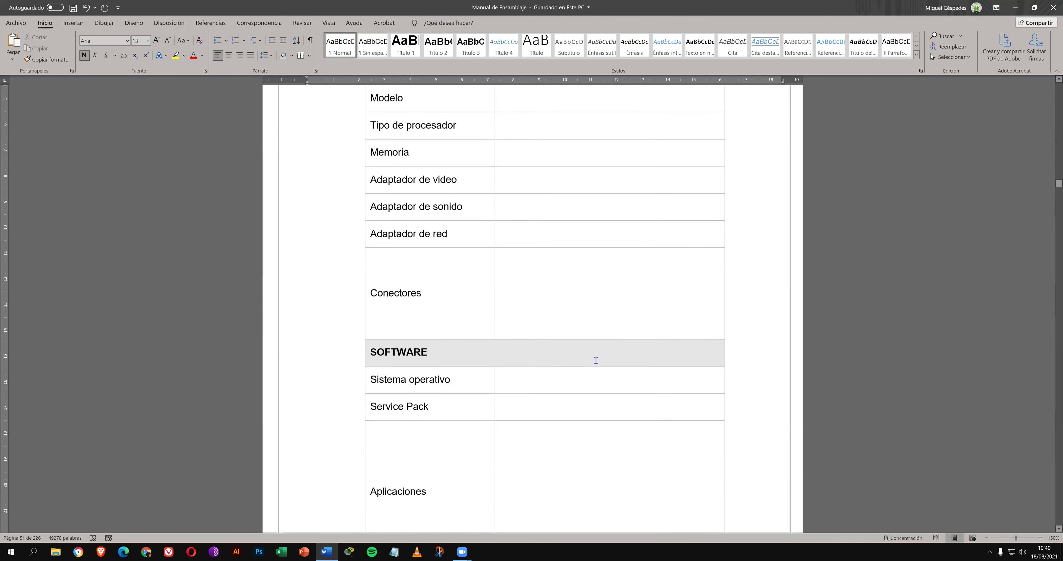
pyautogui.scroll(-5, 595, 361)
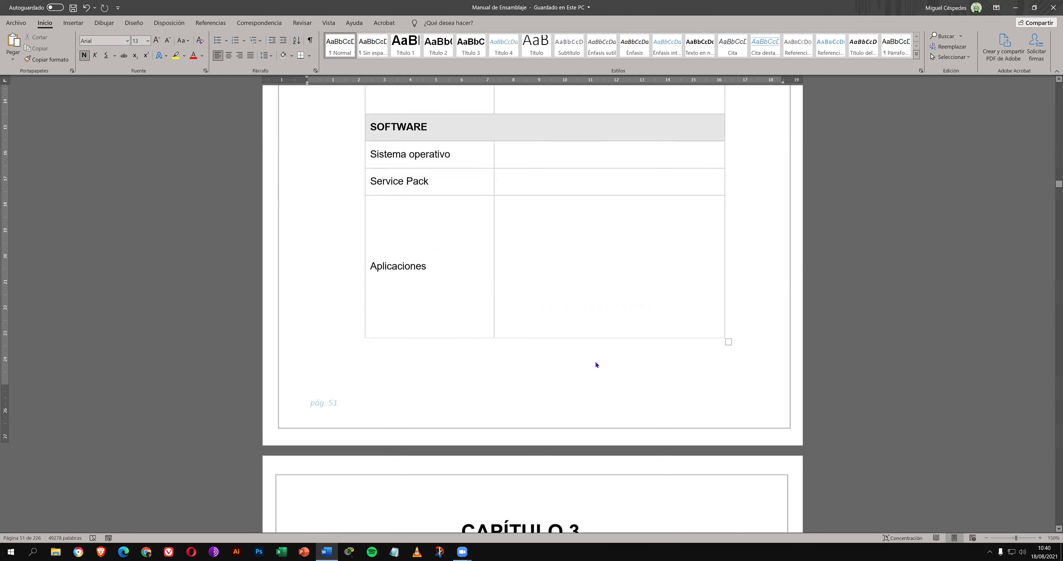
pyautogui.scroll(7, 594, 362)
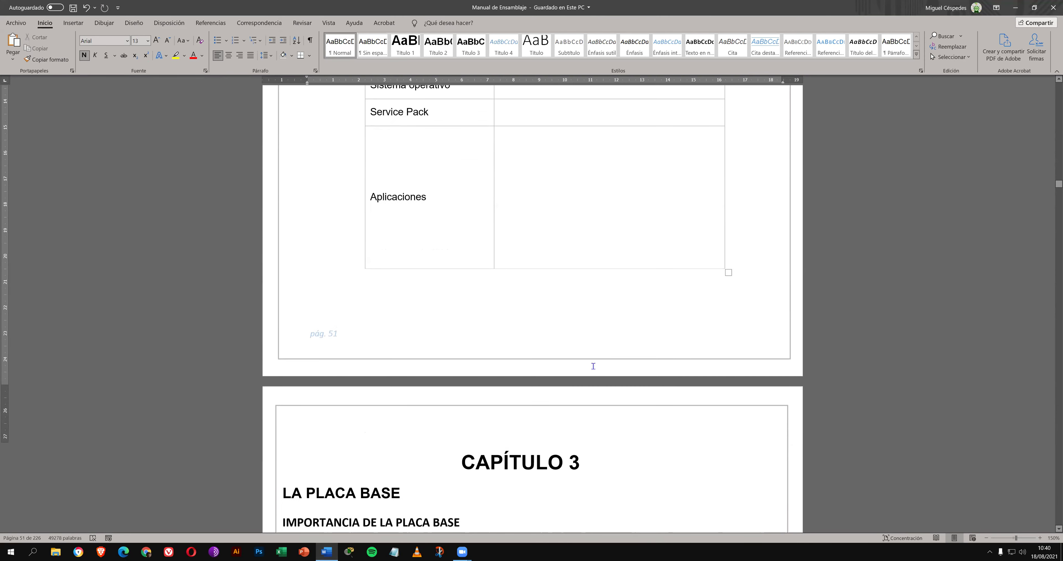
pyautogui.scroll(3, 593, 367)
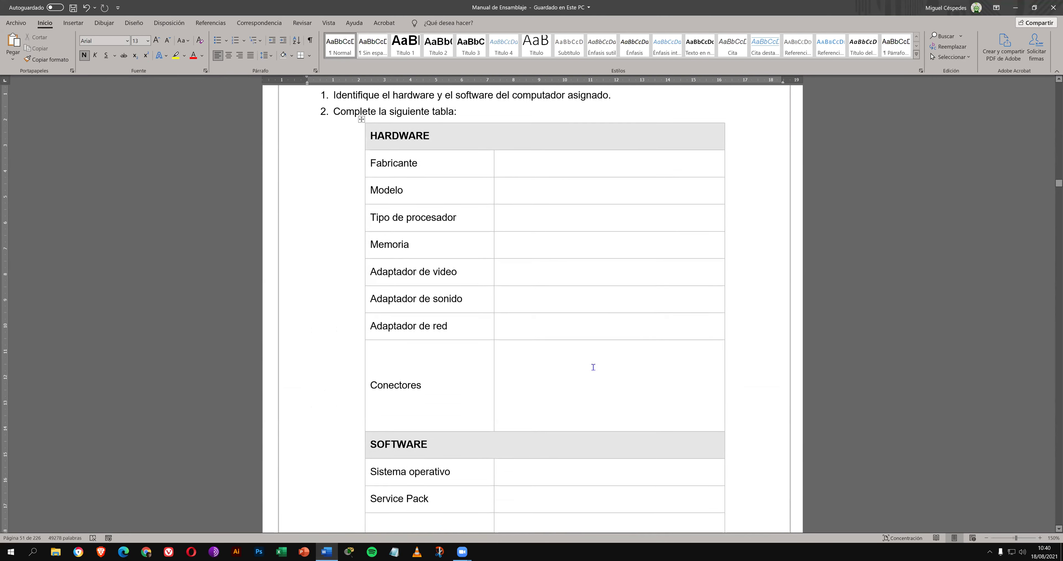
pyautogui.click(496, 120)
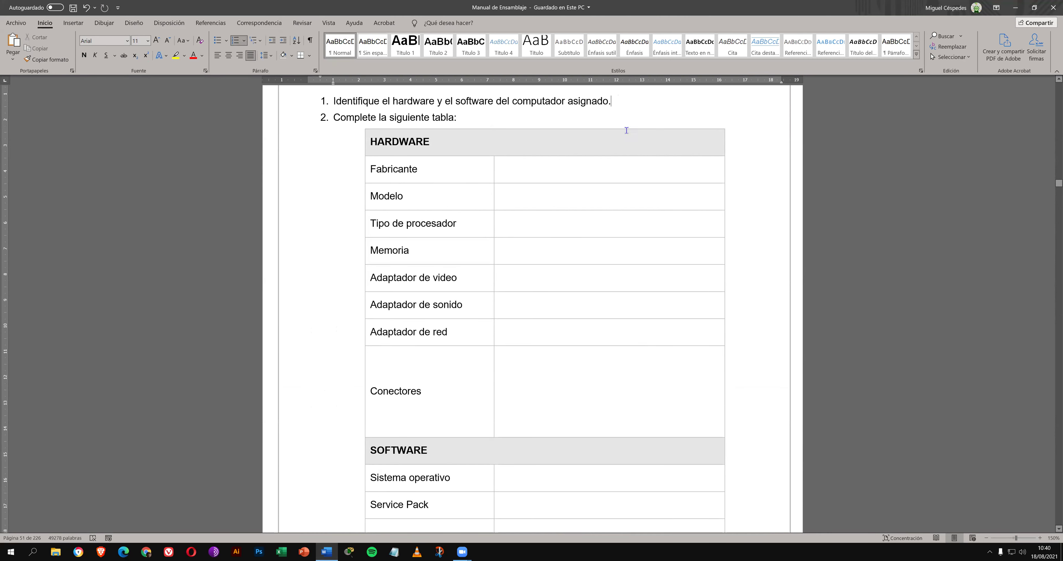
# Step: Examine Tabla 2.8 with the ATX power supply connector voltages and its pin diagram on page 49
pyautogui.scroll(3, 665, 214)
pyautogui.scroll(15, 658, 248)
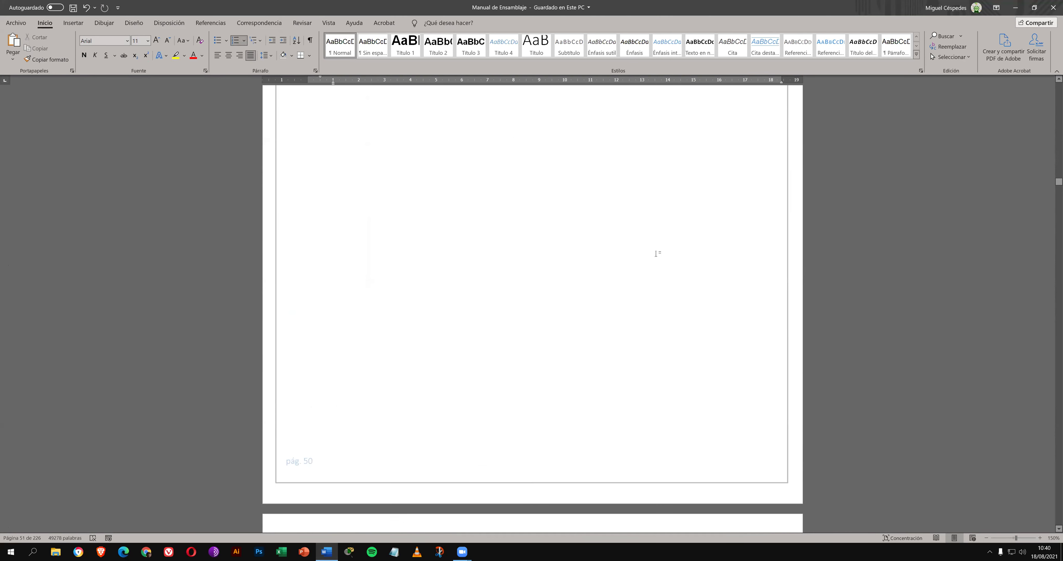
pyautogui.scroll(20, 658, 259)
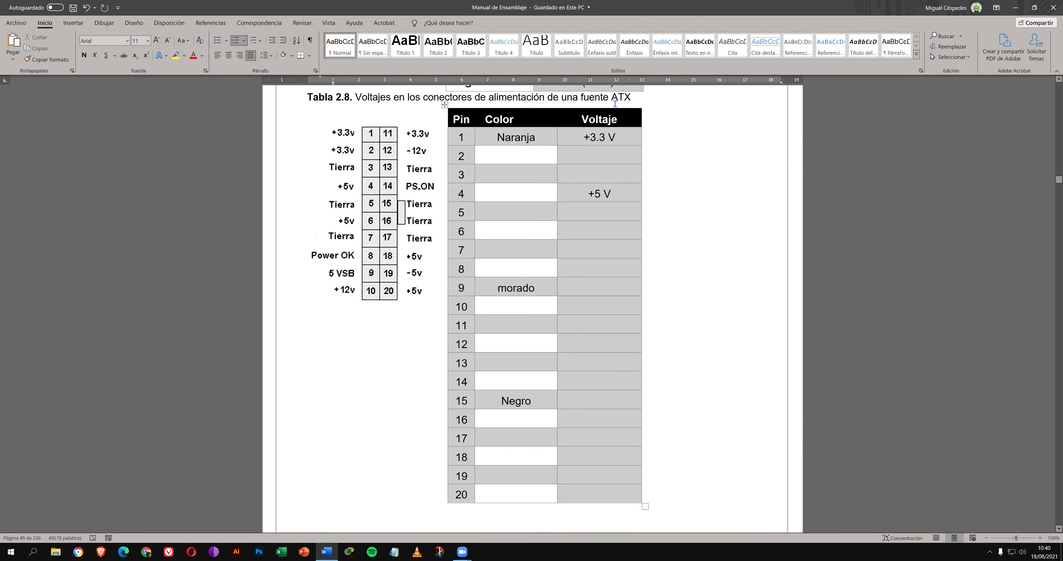
pyautogui.click(646, 97)
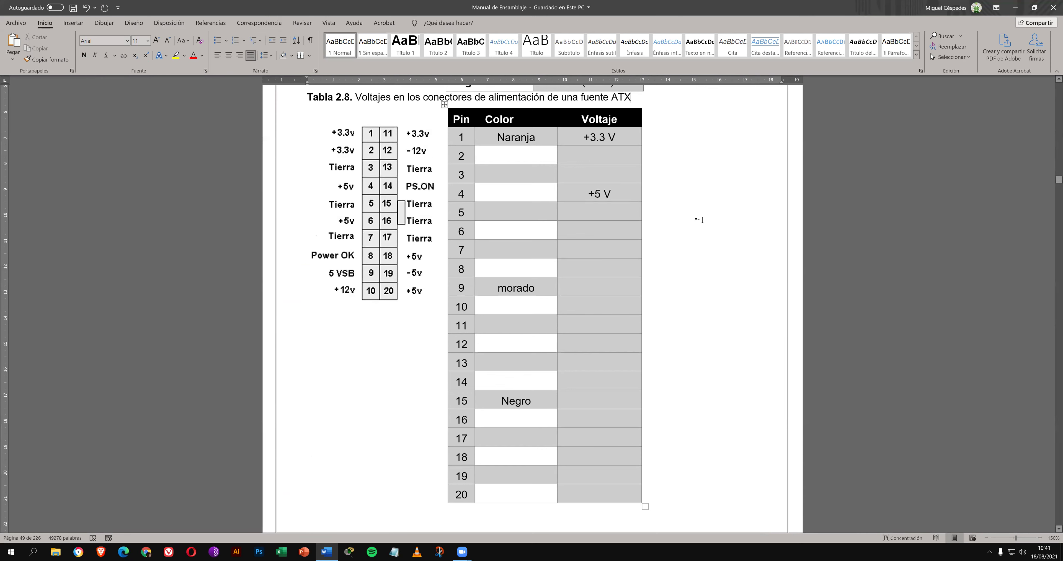
pyautogui.click(387, 173)
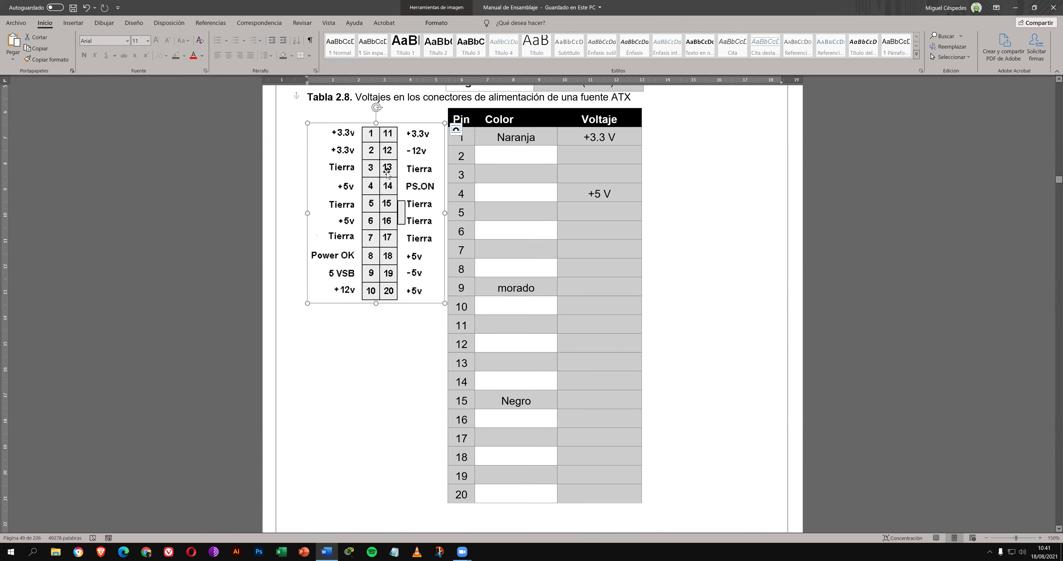
pyautogui.click(722, 210)
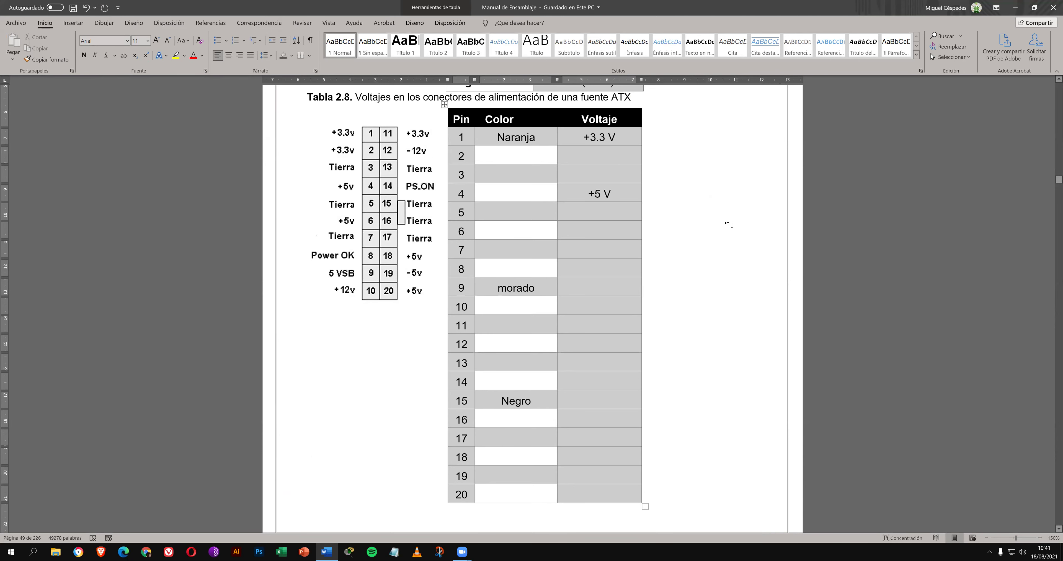
pyautogui.scroll(-5, 727, 235)
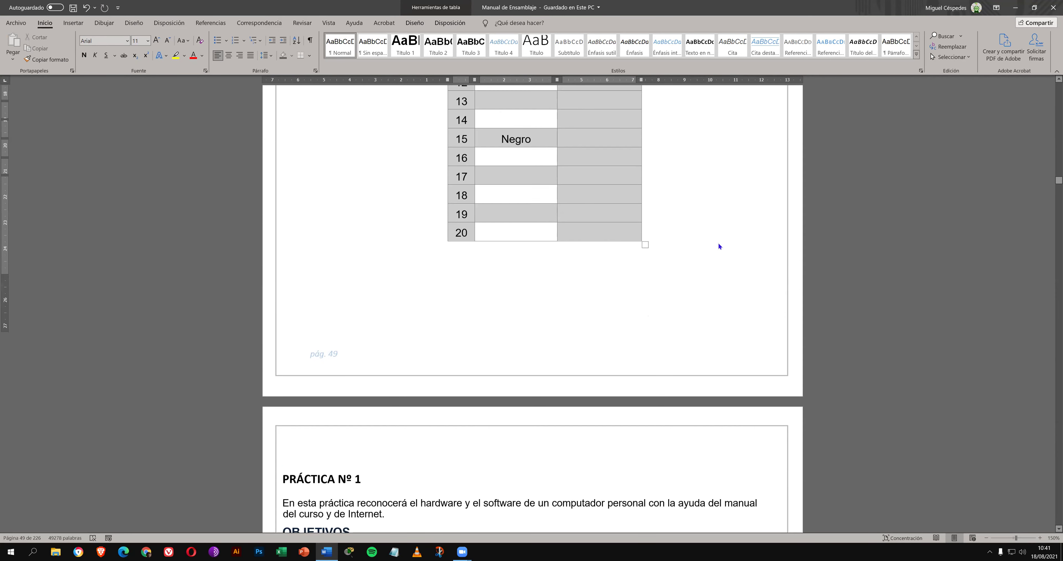
# Step: Go to PROCEDIMIENTO of PRÁCTICA Nº 1 on page 51 and examine the HARDWARE and SOFTWARE rows of its table
pyautogui.scroll(-15, 718, 246)
pyautogui.scroll(-10, 717, 251)
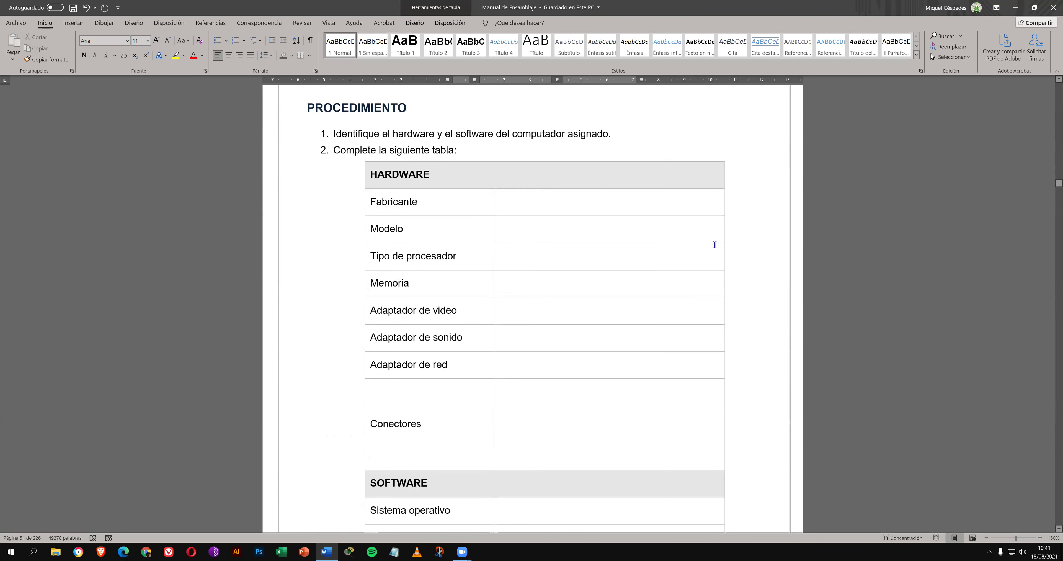
pyautogui.scroll(-1, 545, 167)
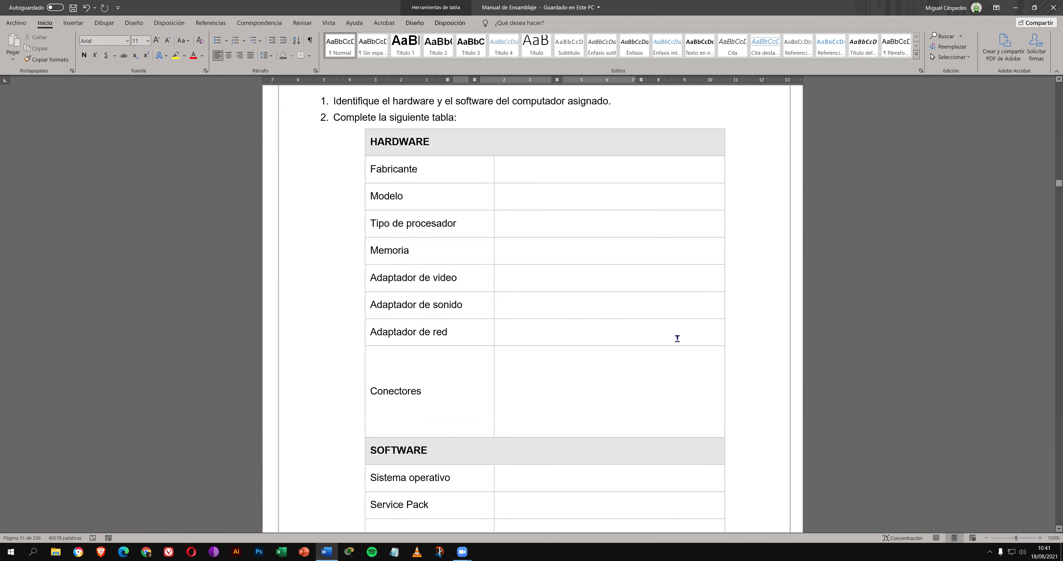
pyautogui.scroll(-1, 677, 337)
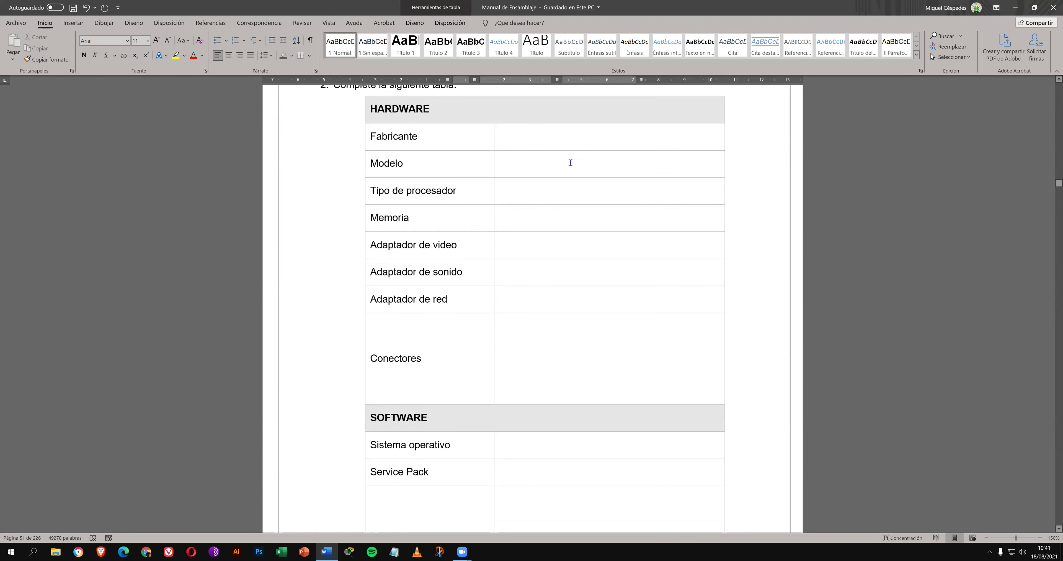
pyautogui.scroll(-1, 572, 189)
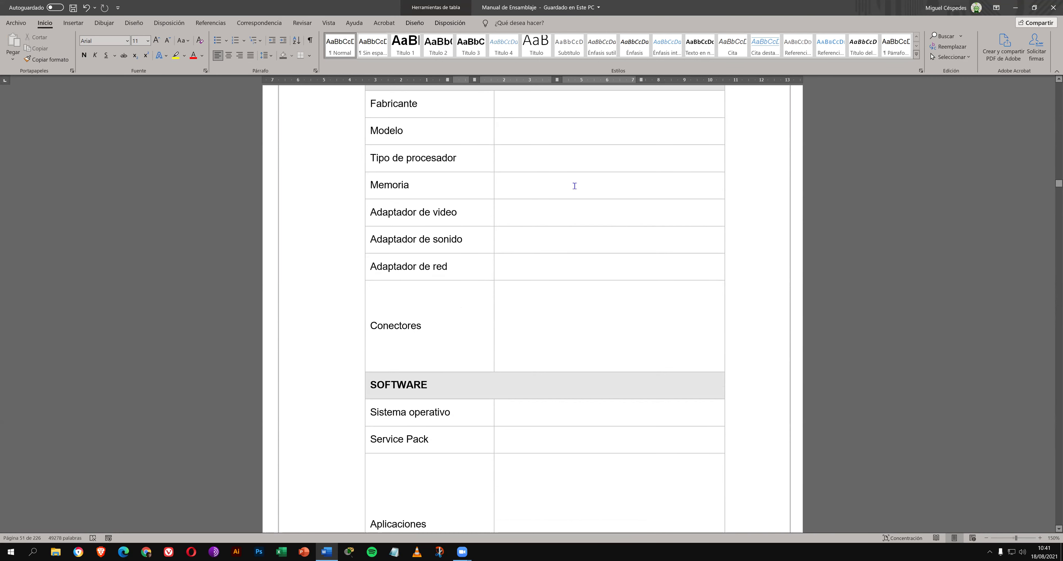
pyautogui.scroll(-5, 669, 200)
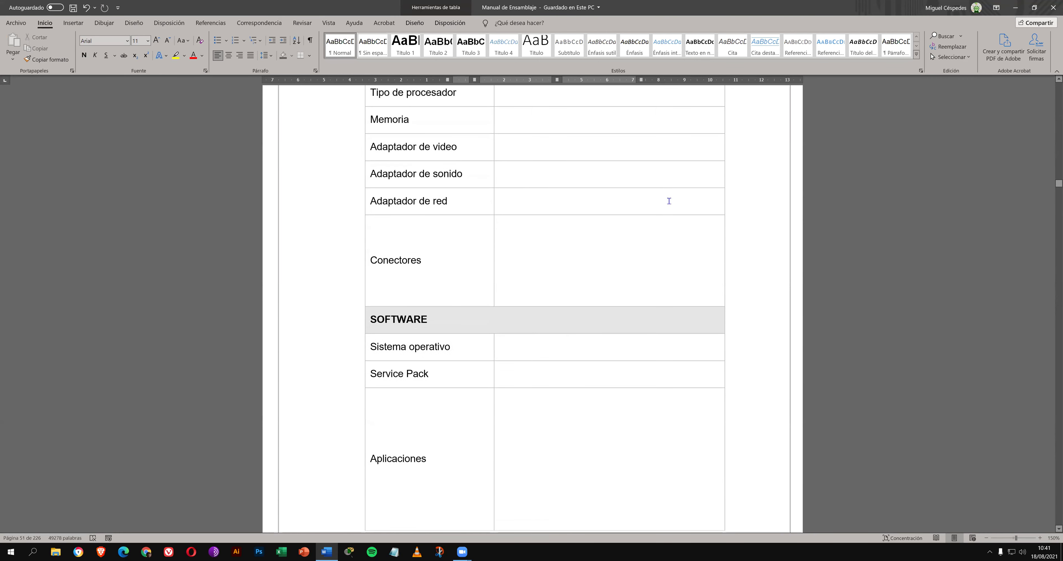
pyautogui.scroll(3, 669, 203)
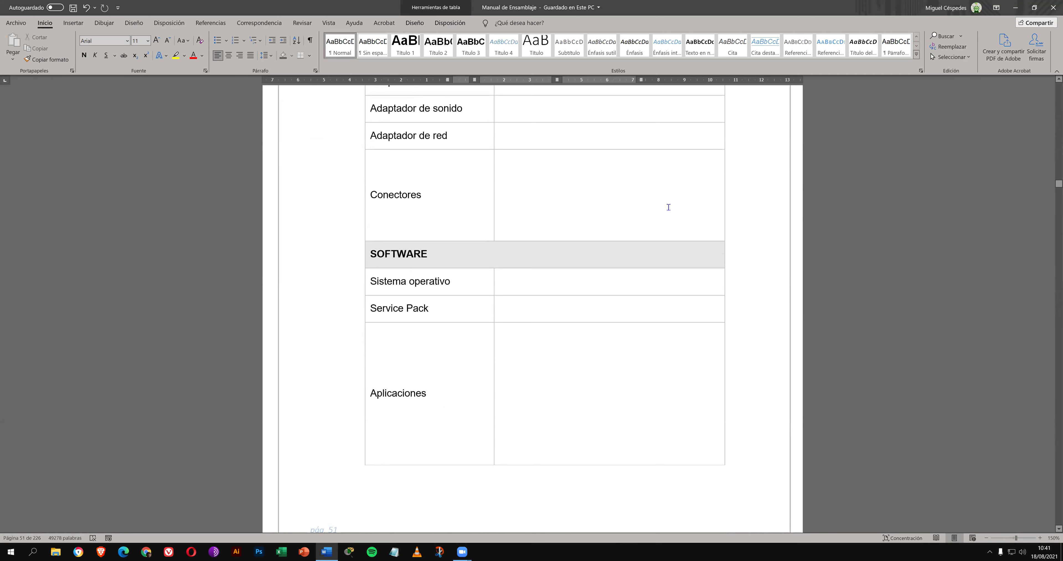
pyautogui.scroll(3, 669, 206)
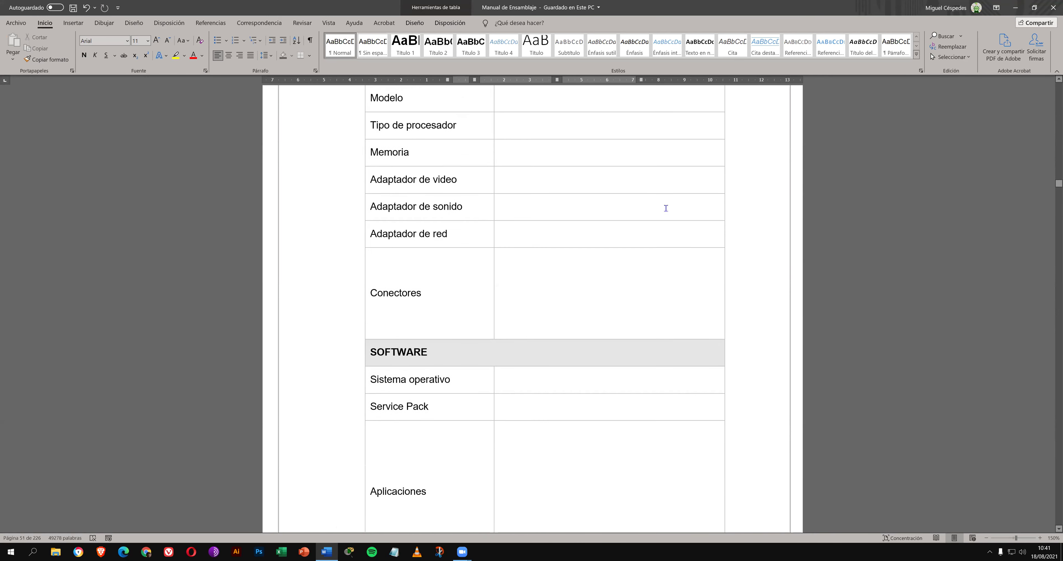
pyautogui.scroll(1, 665, 208)
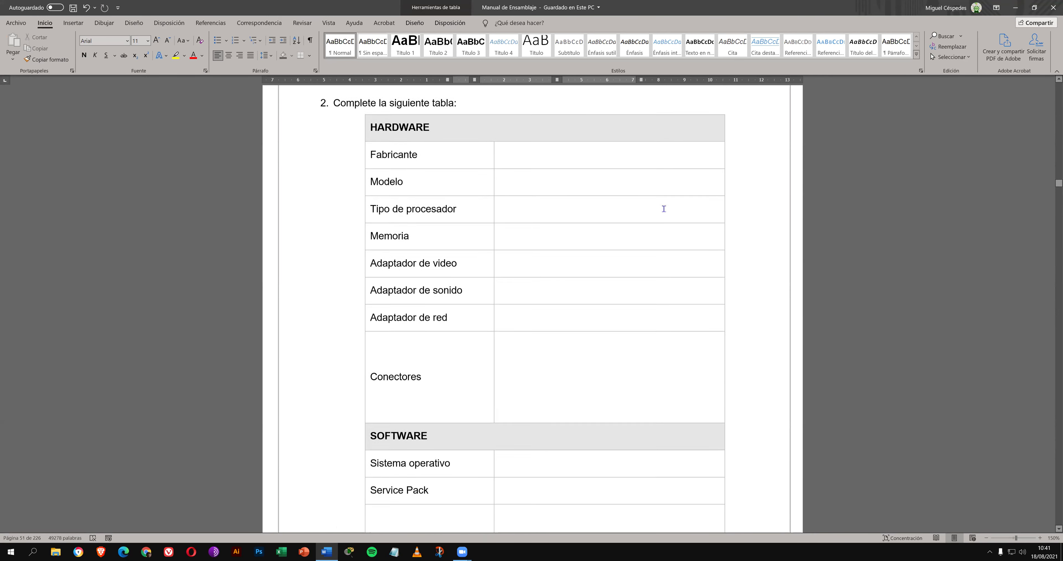
# Step: Review the two numbered instructions above the HARDWARE table, followed by the rows down to Aplicaciones at the end of page 51
pyautogui.click(504, 120)
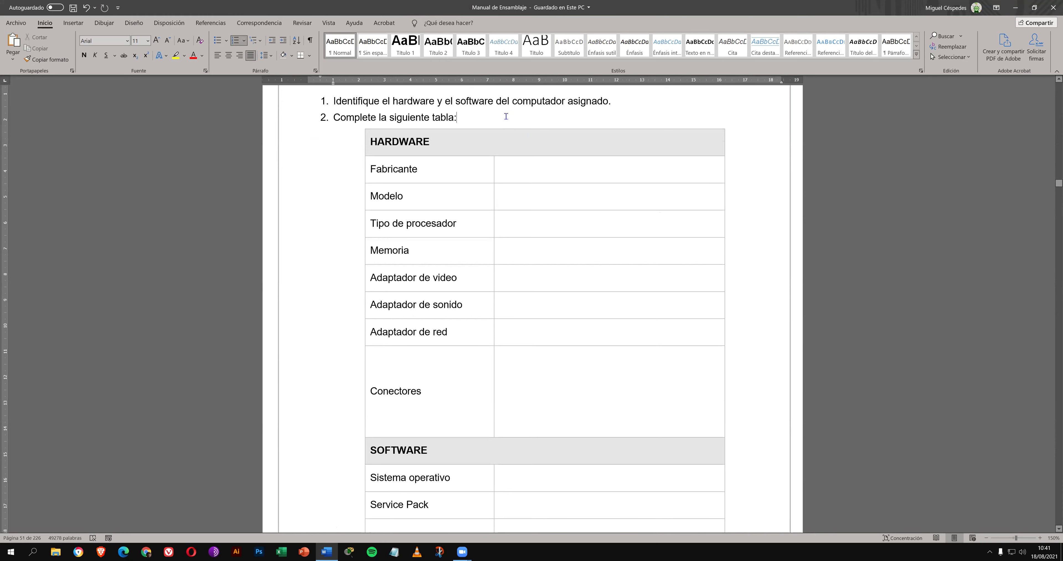
pyautogui.click(622, 101)
pyautogui.scroll(-5, 706, 301)
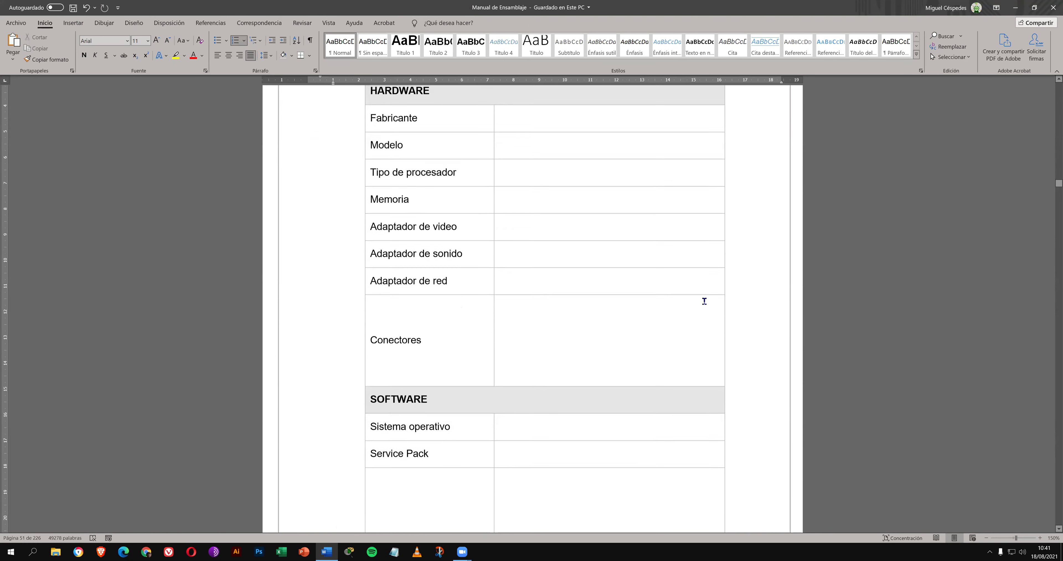
pyautogui.scroll(-6, 705, 301)
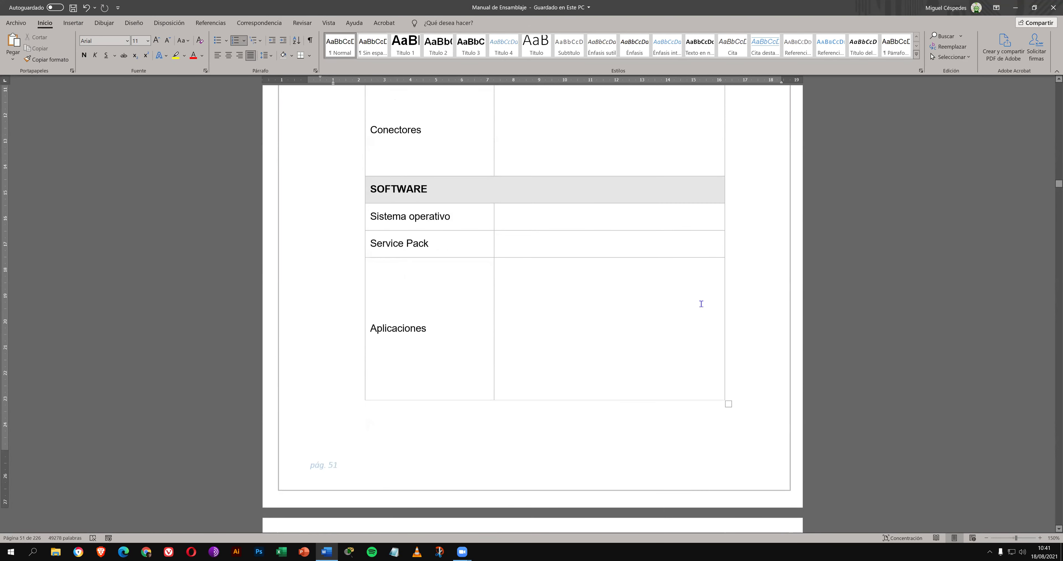